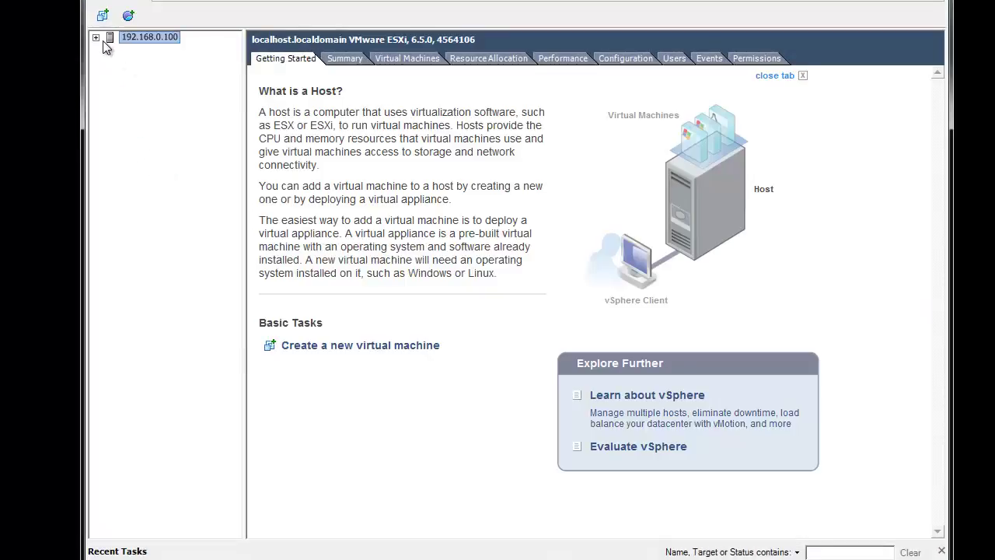
Step: Power on the Windows 7 x64 virtual machine on the ESXi host and open its console
left_click(95, 38)
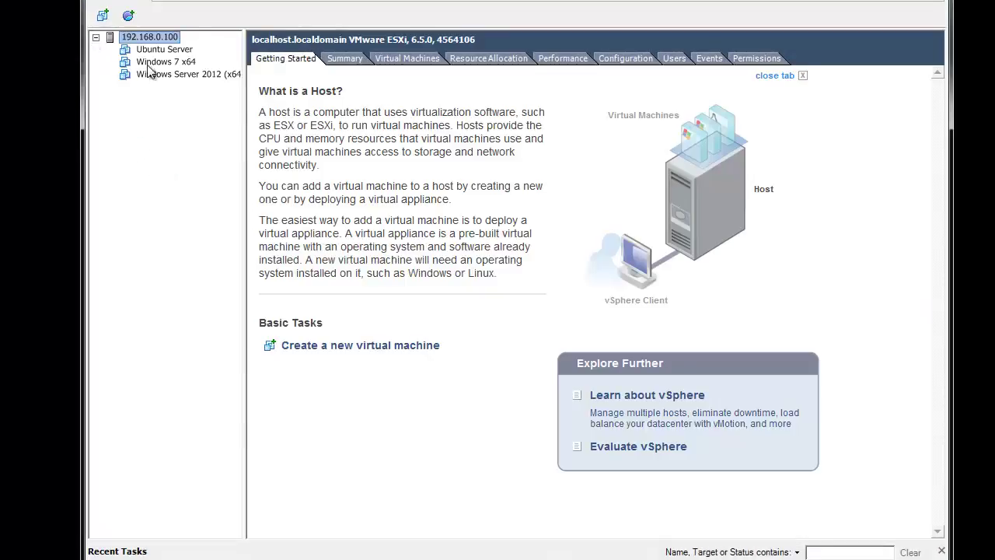
left_click(159, 62)
right_click(155, 64)
mouse_move(192, 75)
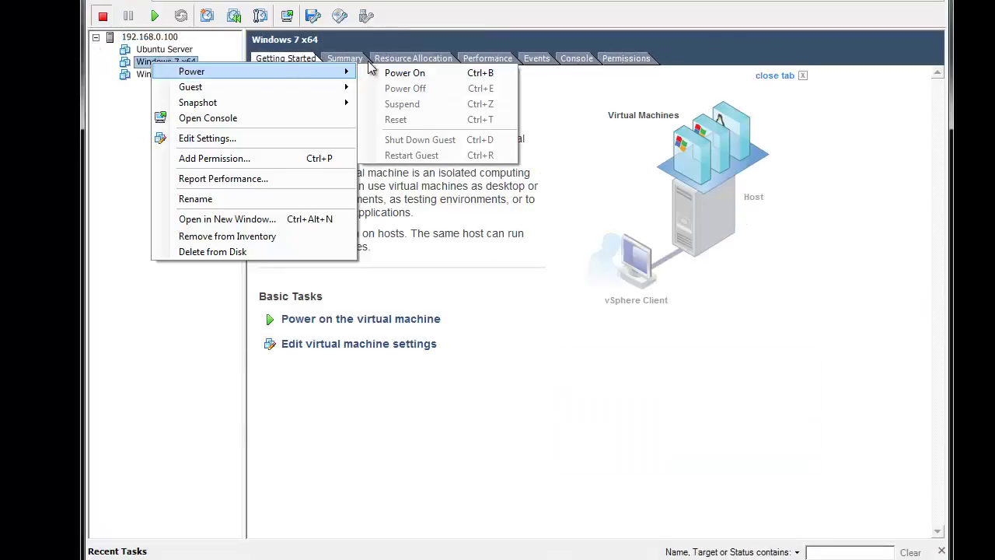
left_click(392, 74)
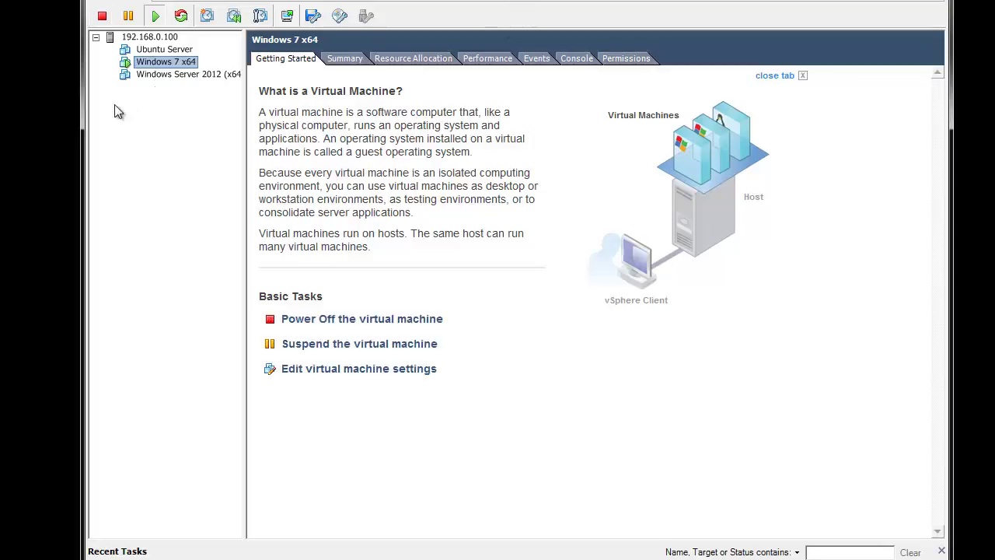
right_click(183, 63)
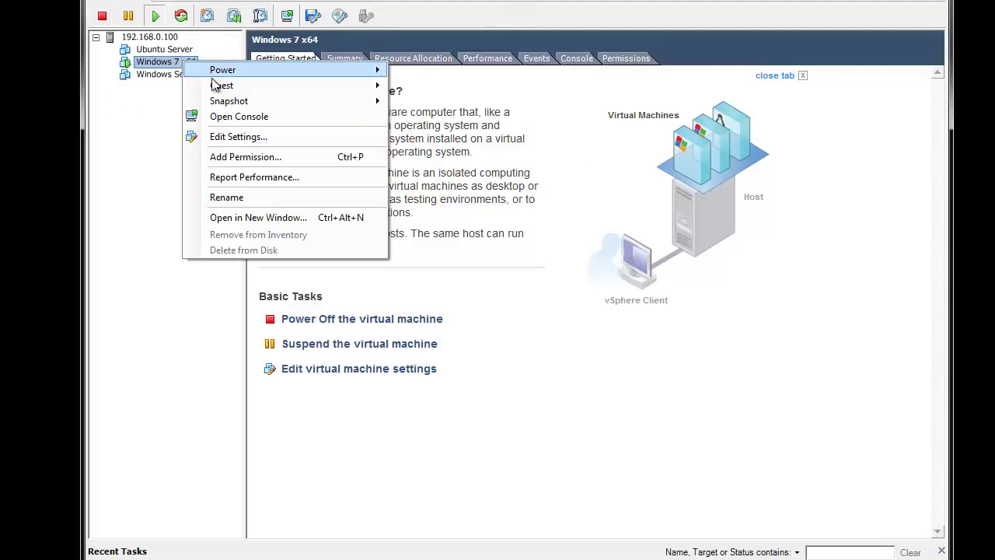
left_click(256, 137)
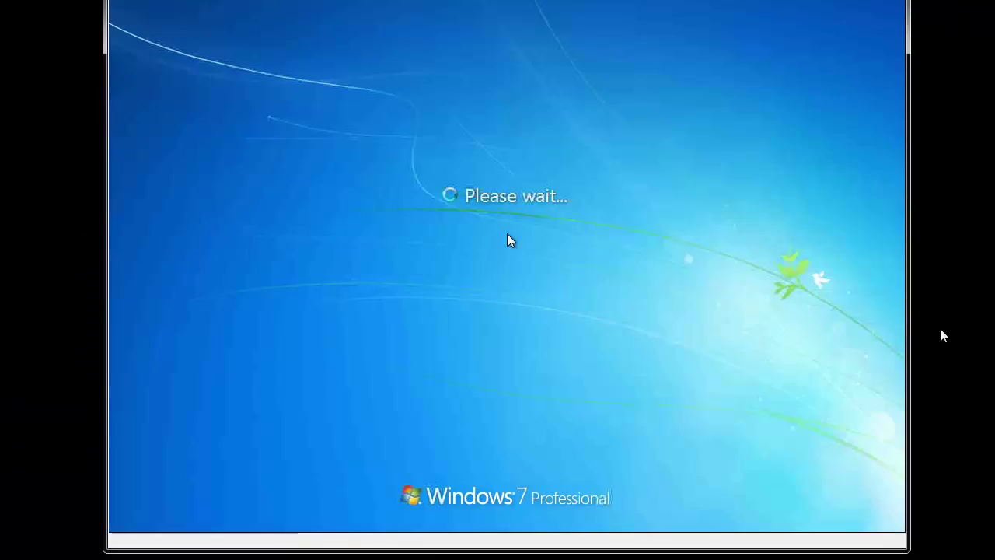
Step: Switch from the first user tile to the other user account and log on to Windows 7
left_click(618, 290)
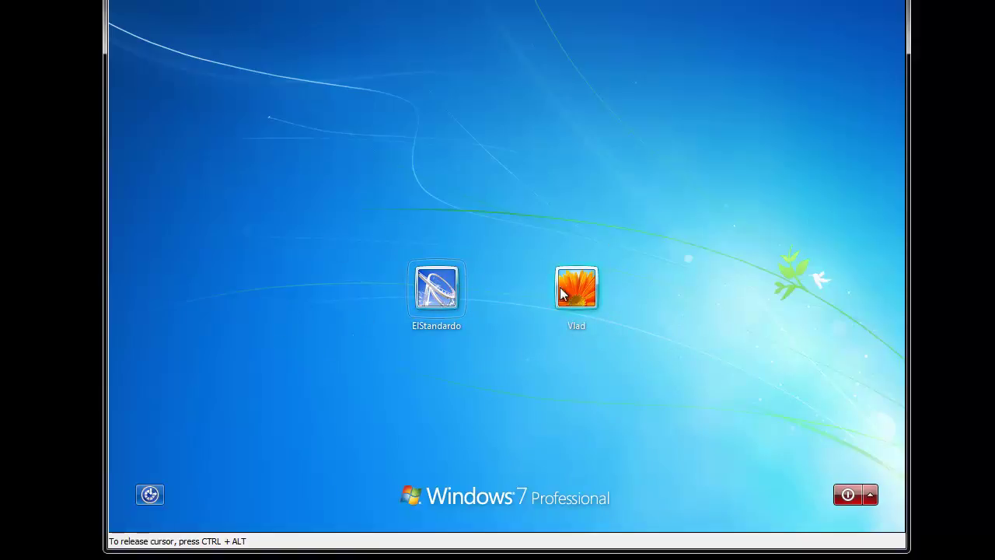
left_click(589, 295)
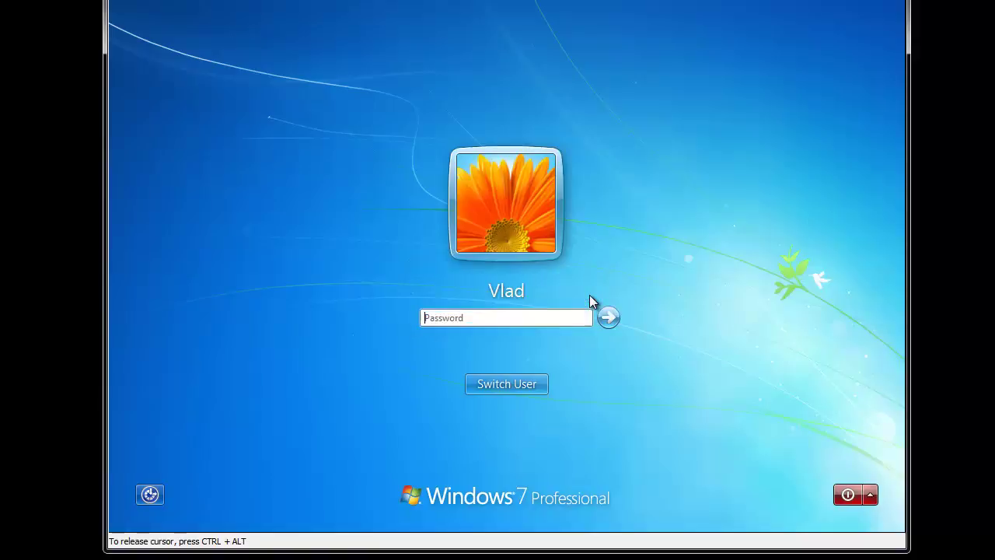
key("Escape")
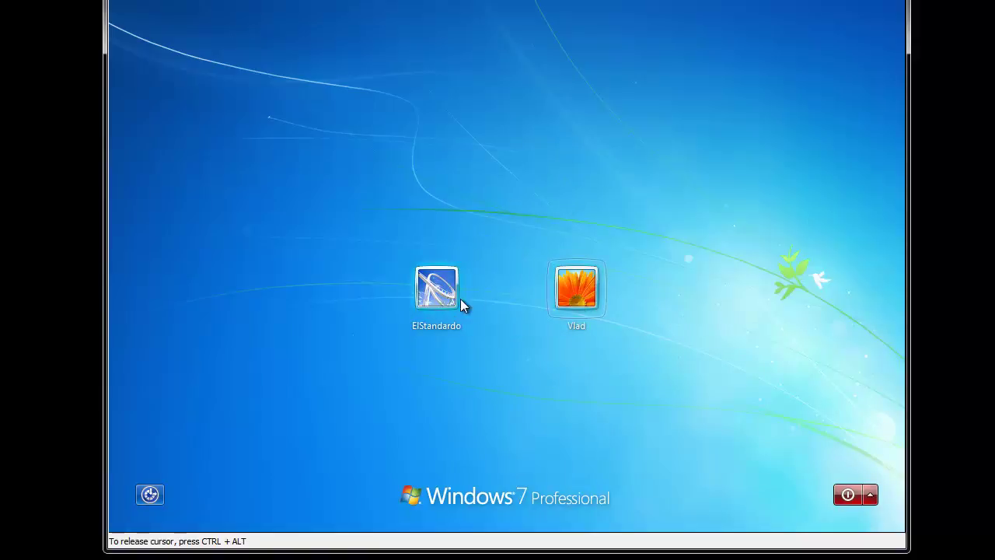
left_click(426, 299)
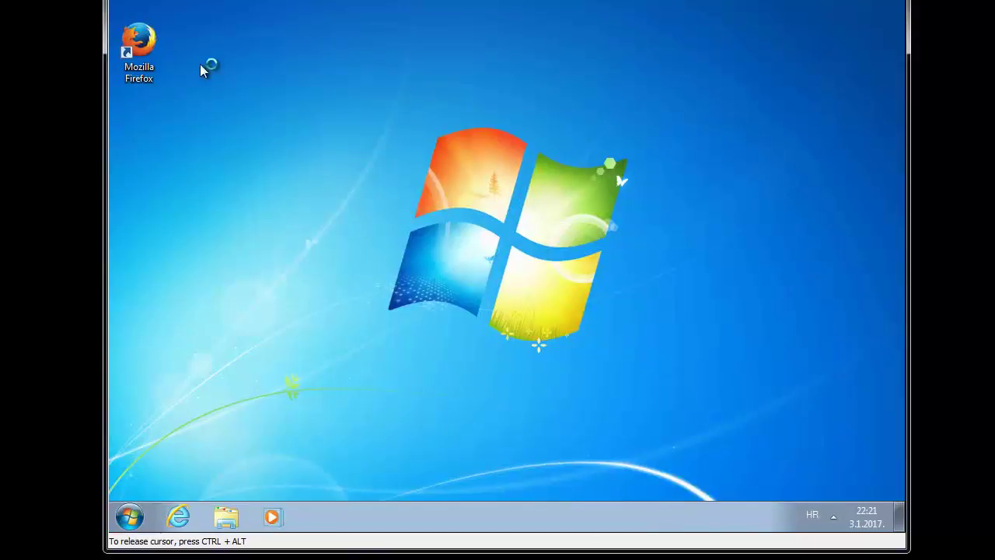
Step: Select both desktop icons and move them higher up the desktop
left_click(147, 133)
left_click_drag(232, 19, 147, 35)
left_click(341, 98)
Step: Launch cmd as administrator with the admin password, then close it with exit
key("super")
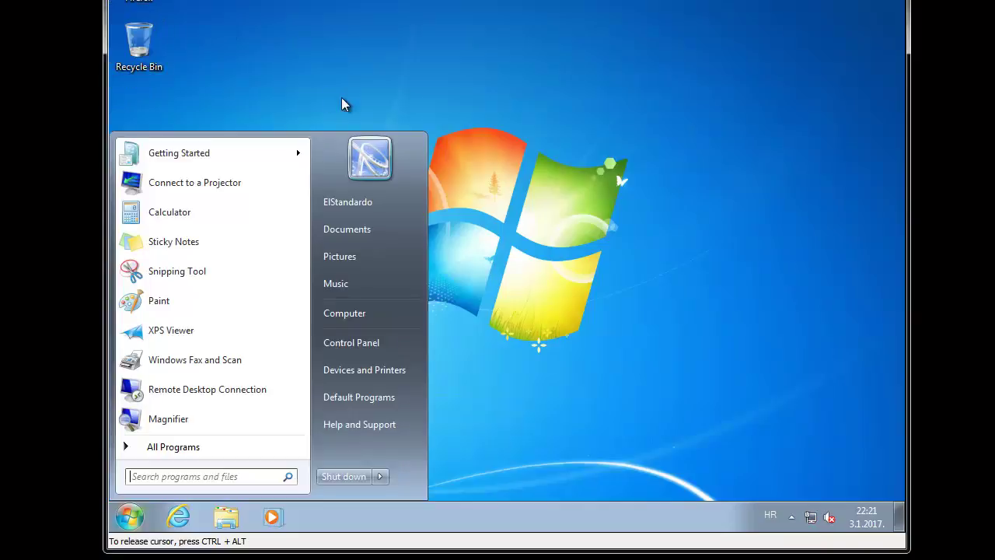
type("cmd")
key("ctrl+shift+Return")
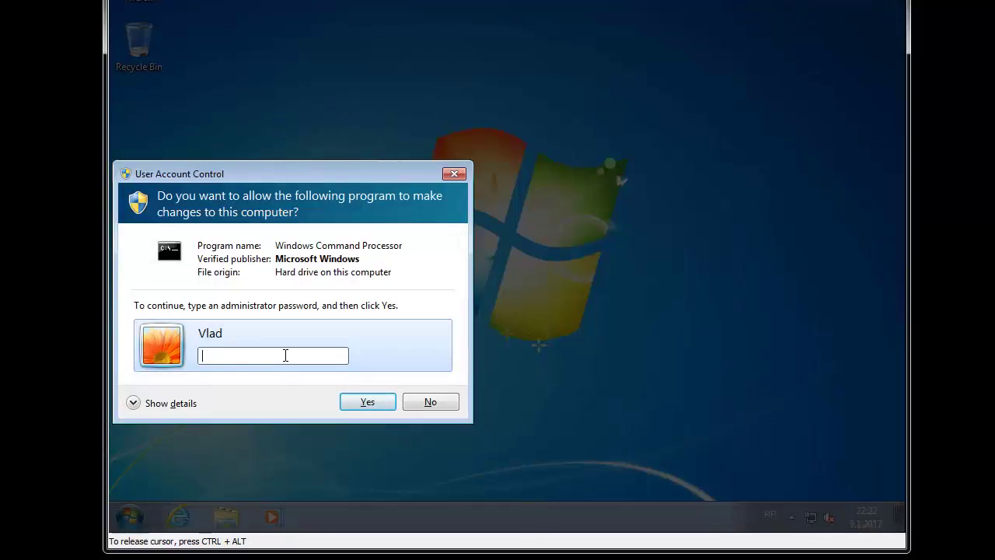
type("••••")
key("Return")
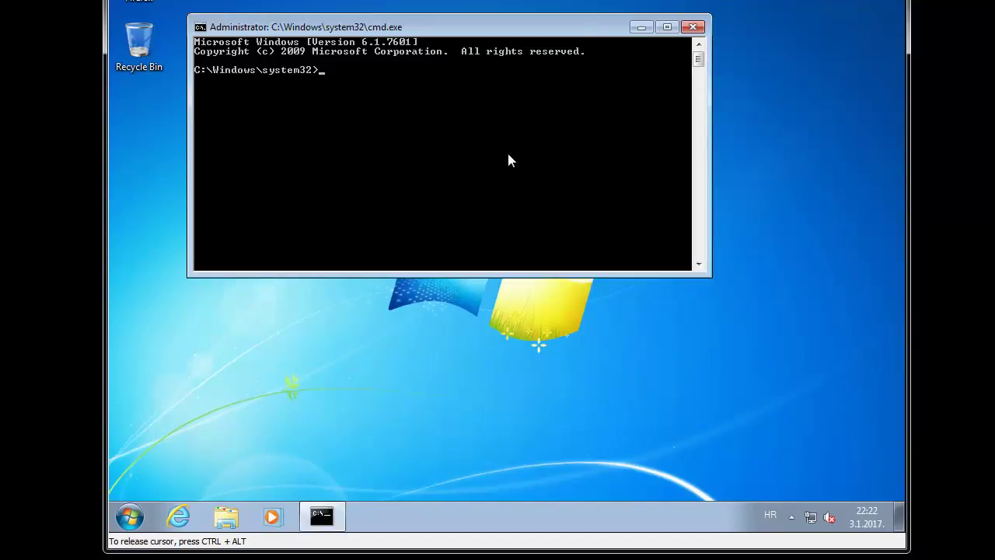
type("exit")
key("Return")
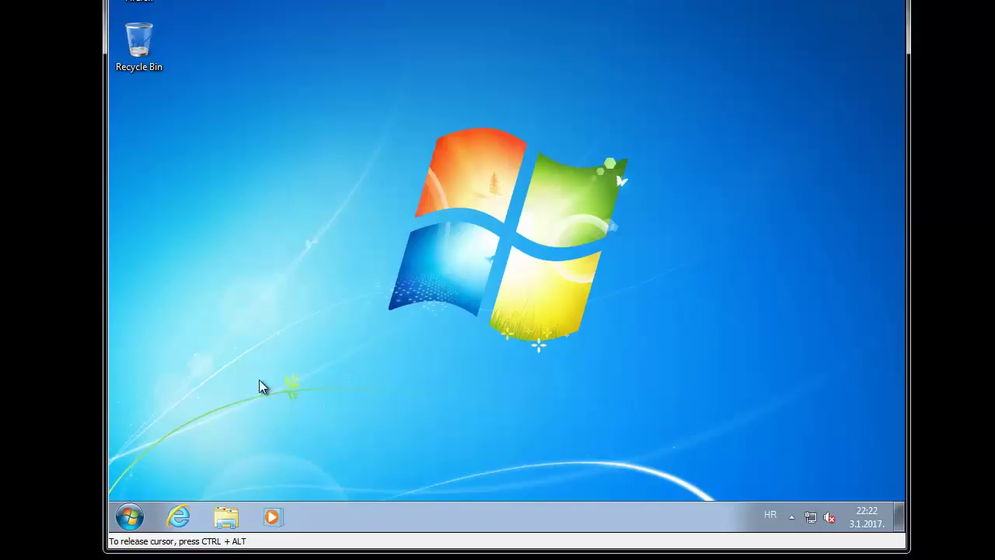
Step: Open a normal Command Prompt from Start search and close its window
key("super")
type("cmd")
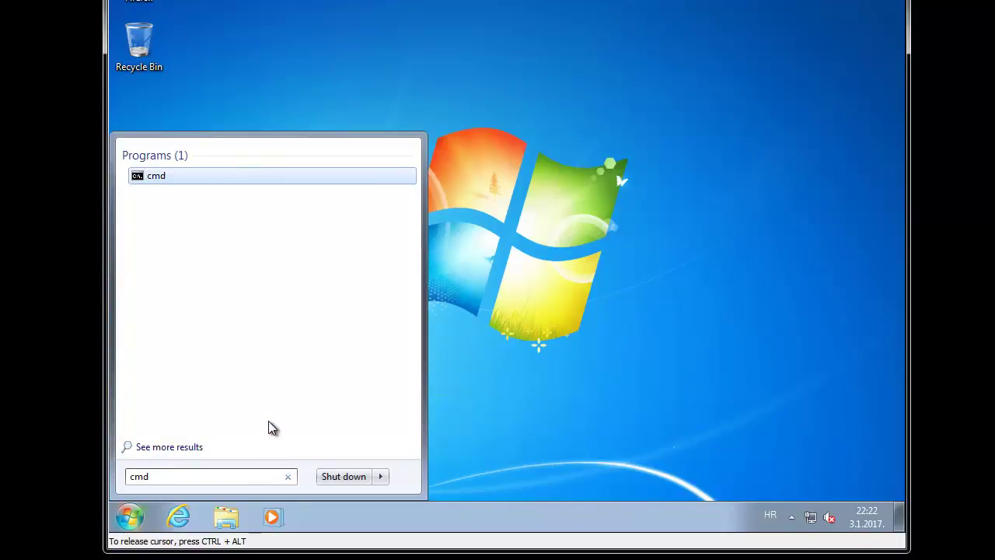
key("Return")
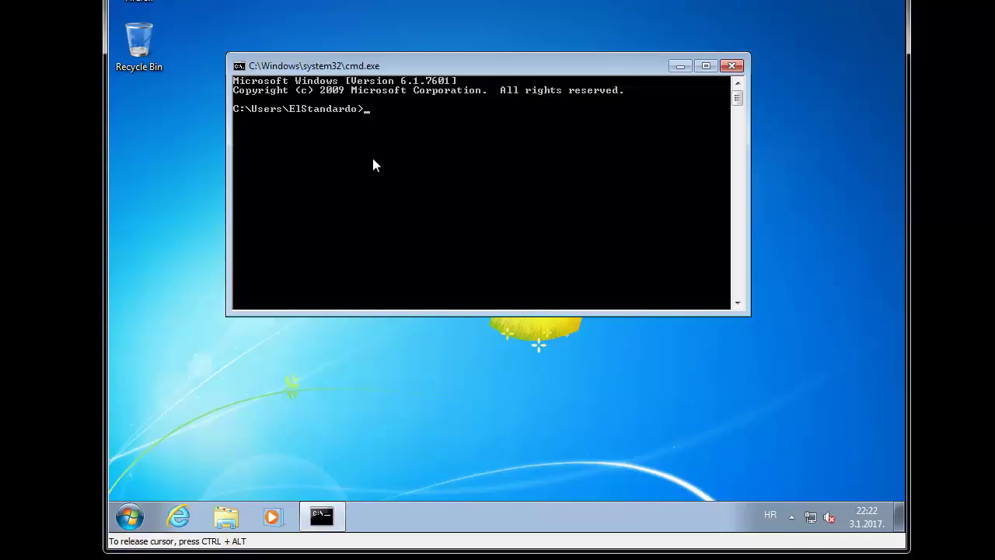
left_click(731, 65)
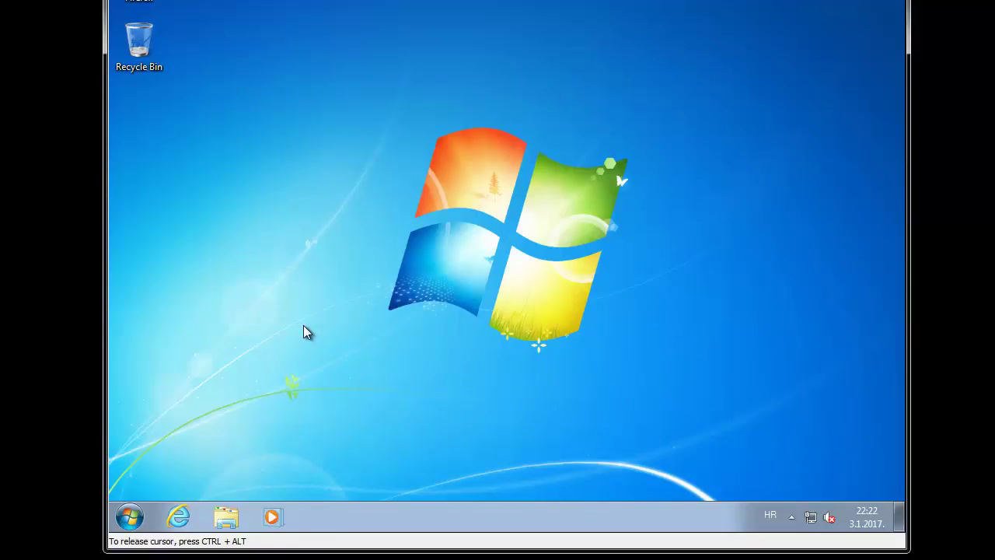
Step: Open Computer's system properties and reach System Protection, entering the administrator password
key("super")
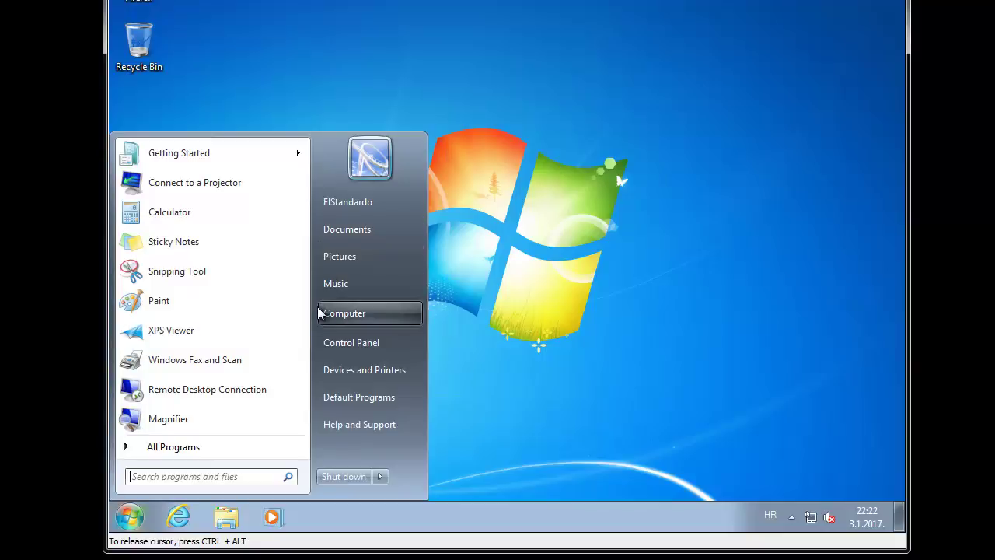
right_click(318, 313)
left_click(380, 438)
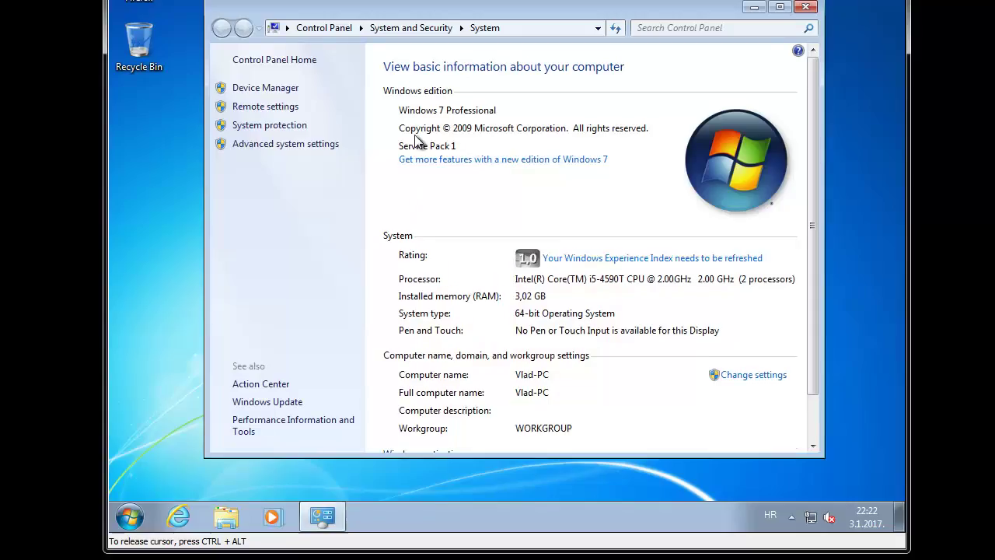
left_click(283, 129)
type("•••")
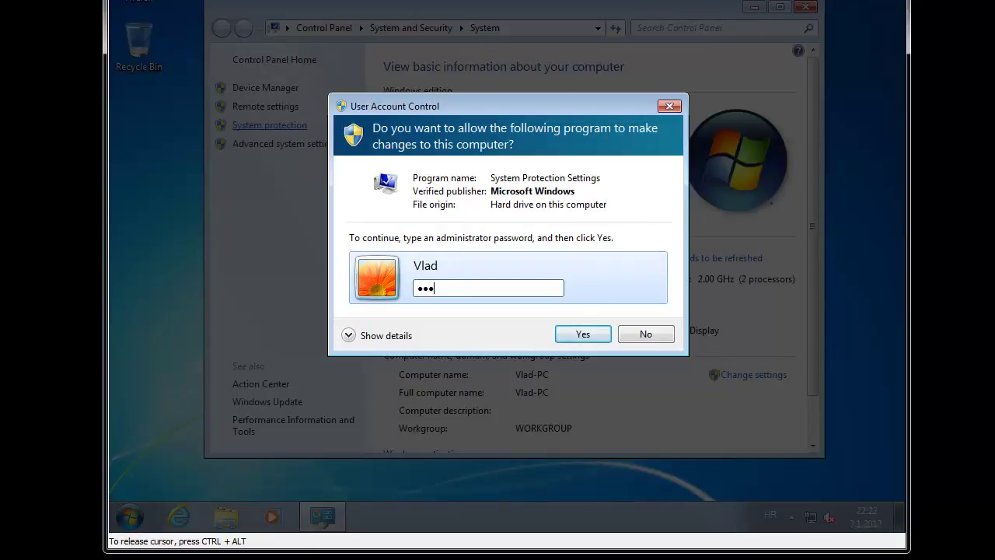
key("Return")
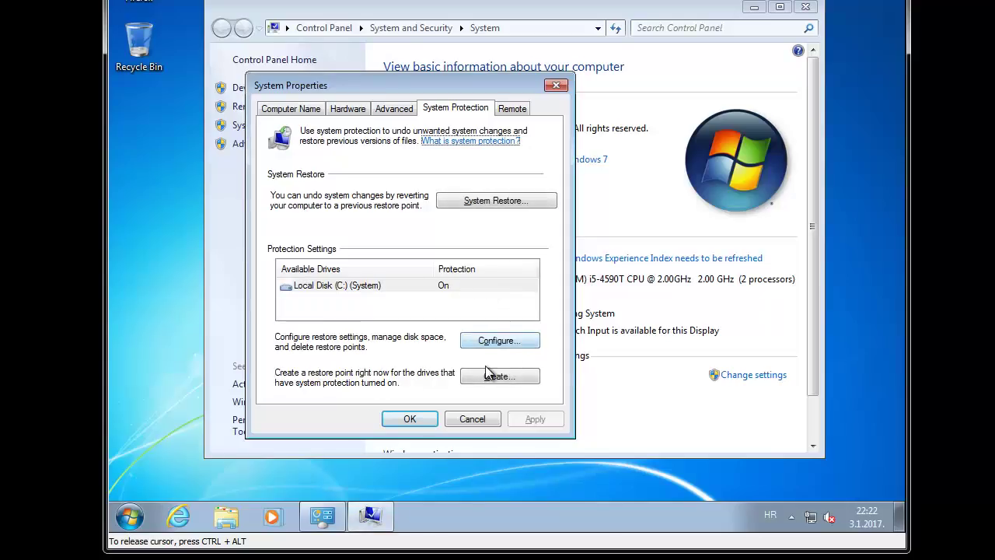
Step: Create a restore point named 'OK' and close the System Properties window
left_click(486, 367)
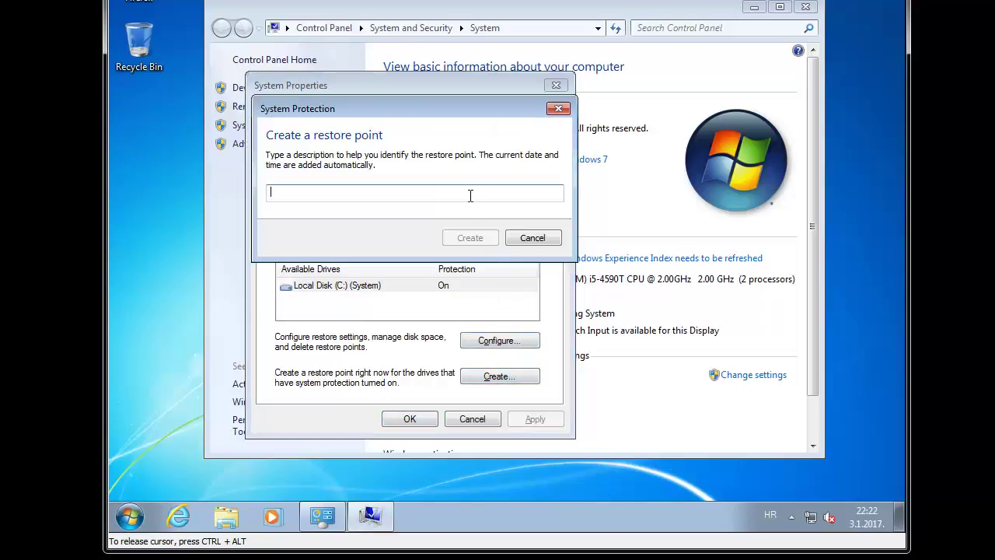
type("OK")
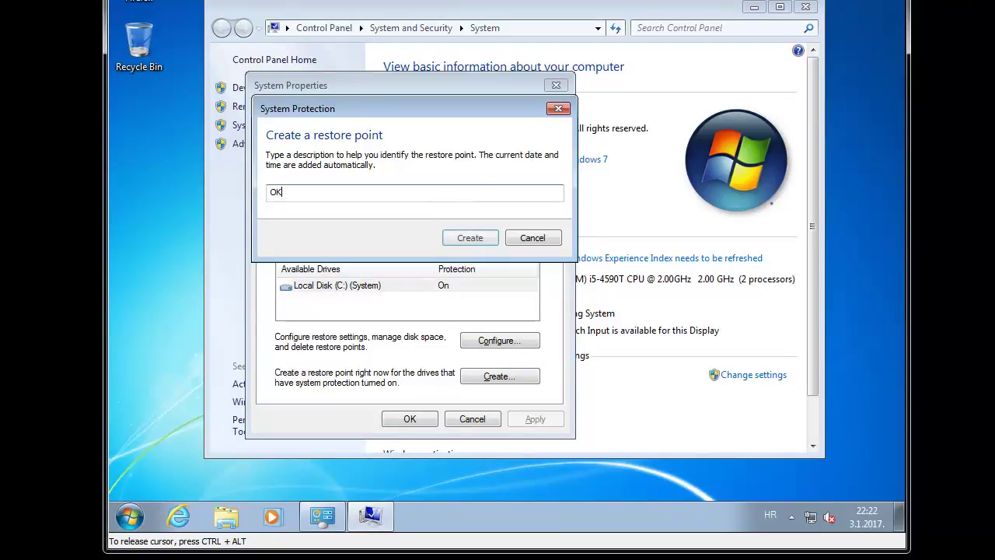
key("Return")
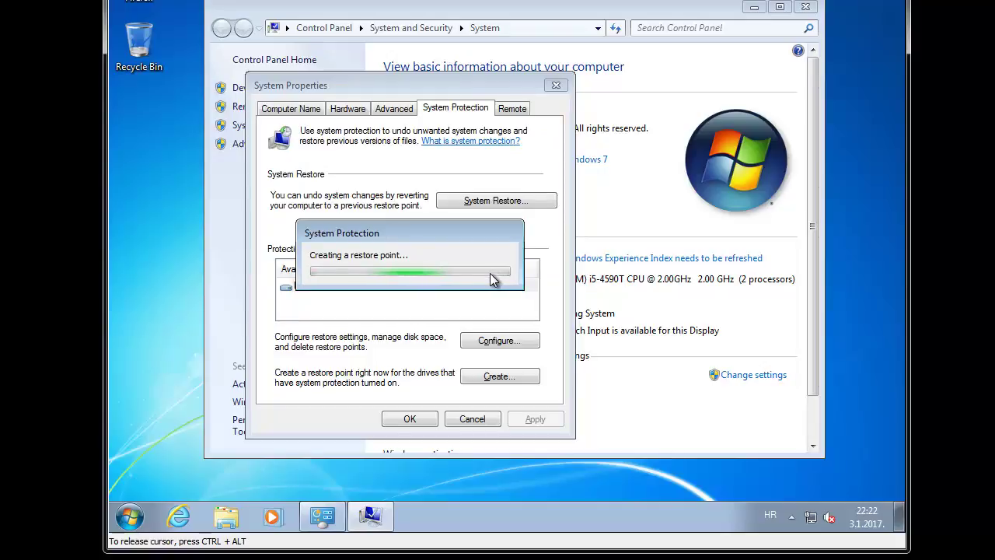
left_click(519, 272)
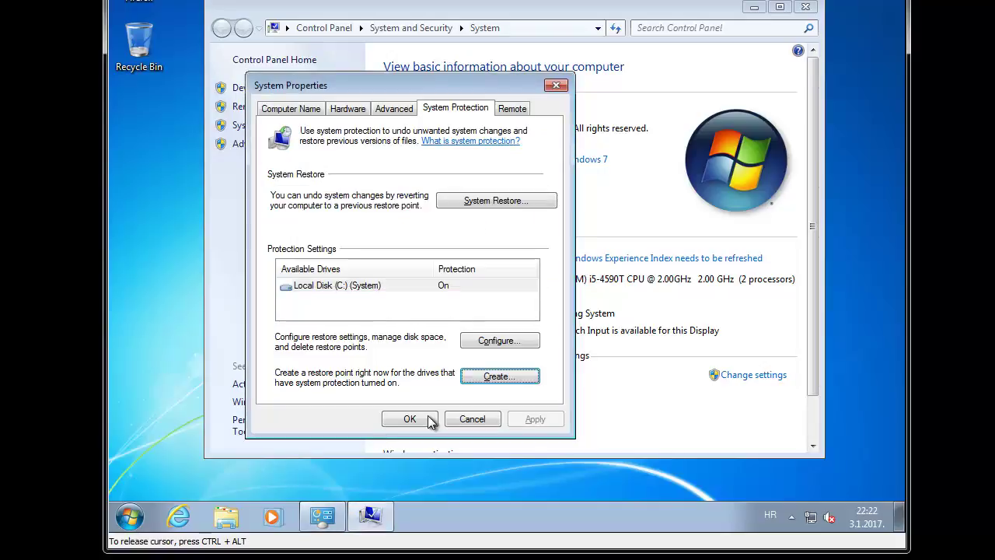
left_click(423, 420)
Step: Open the 3.1.2017 22:22 previous version of Local Disk (C:) and browse its Users folder
key("super+e")
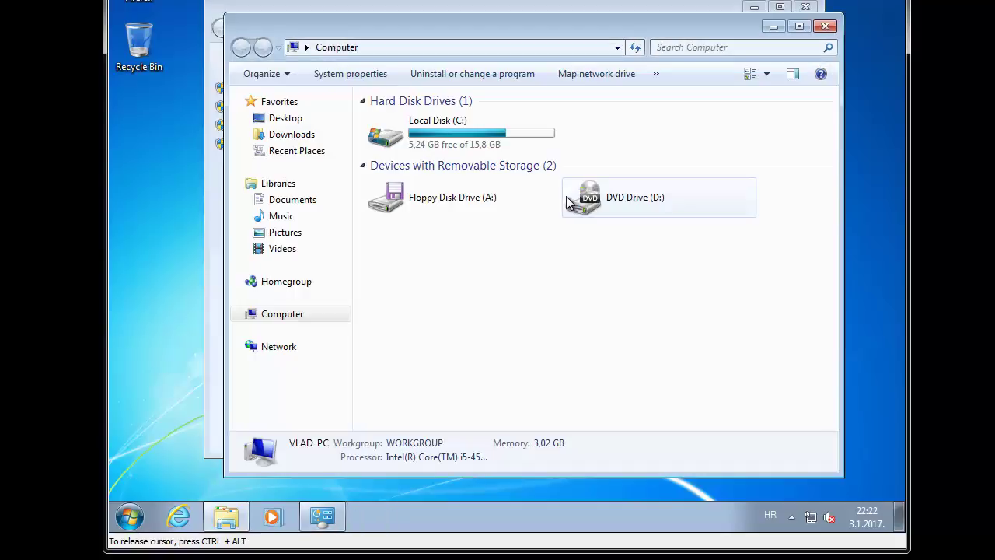
right_click(429, 127)
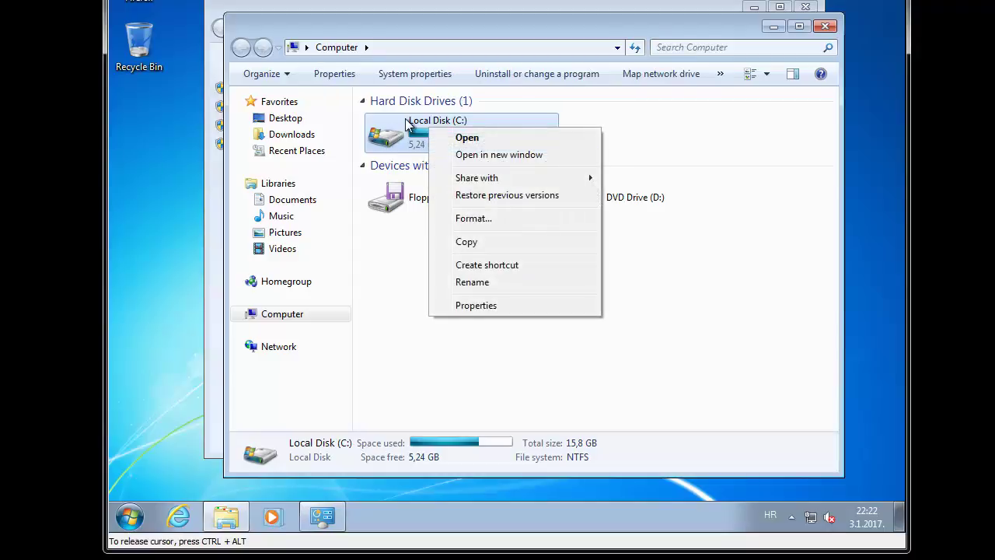
left_click(503, 304)
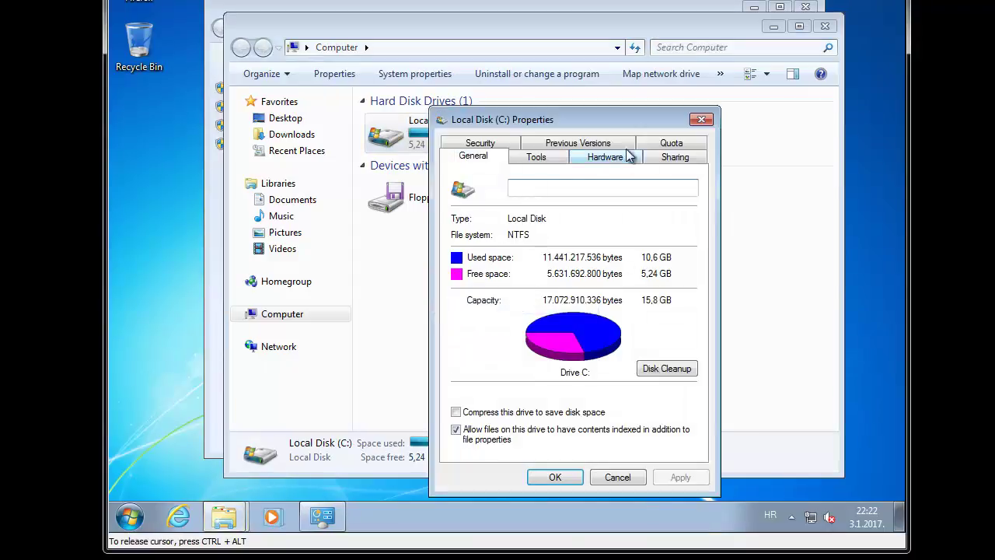
left_click(577, 143)
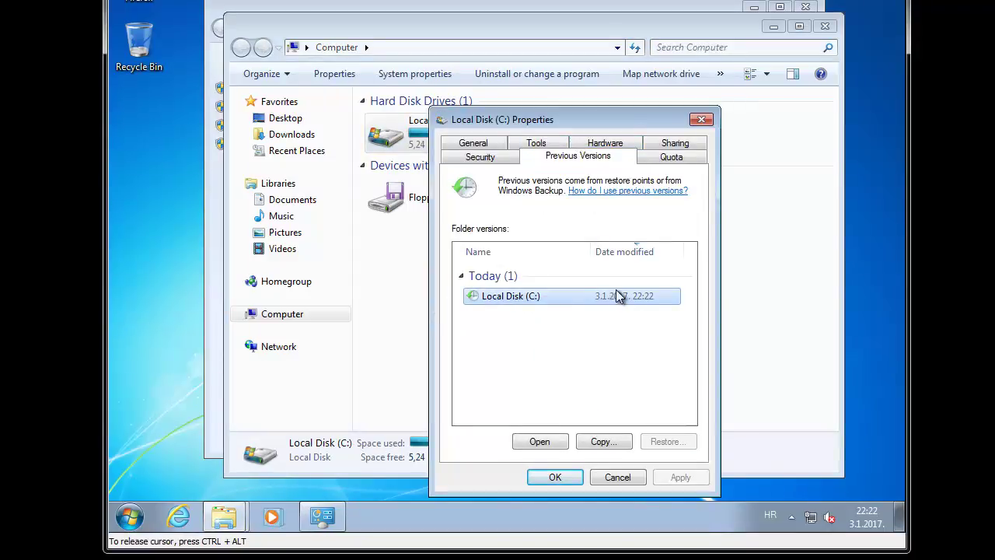
left_click(540, 440)
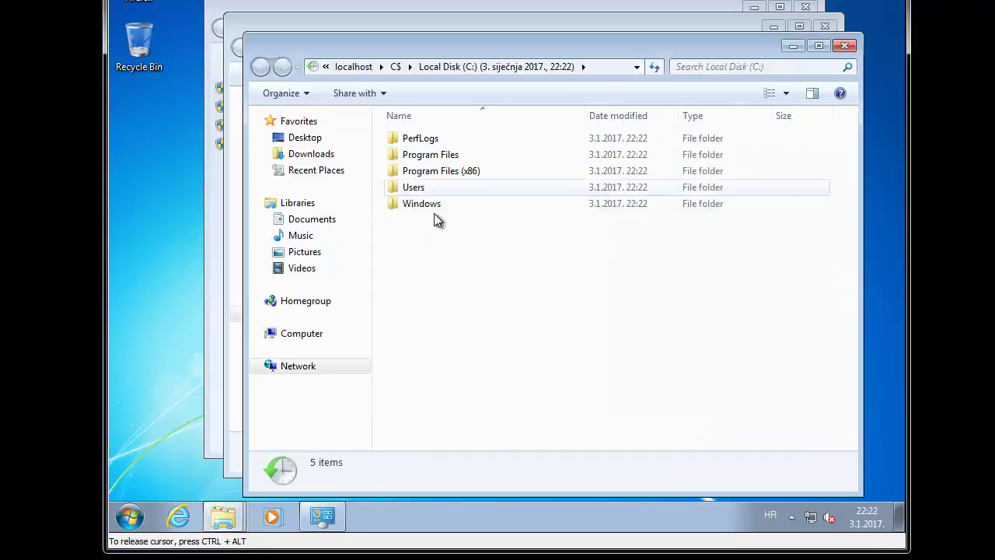
double_click(433, 187)
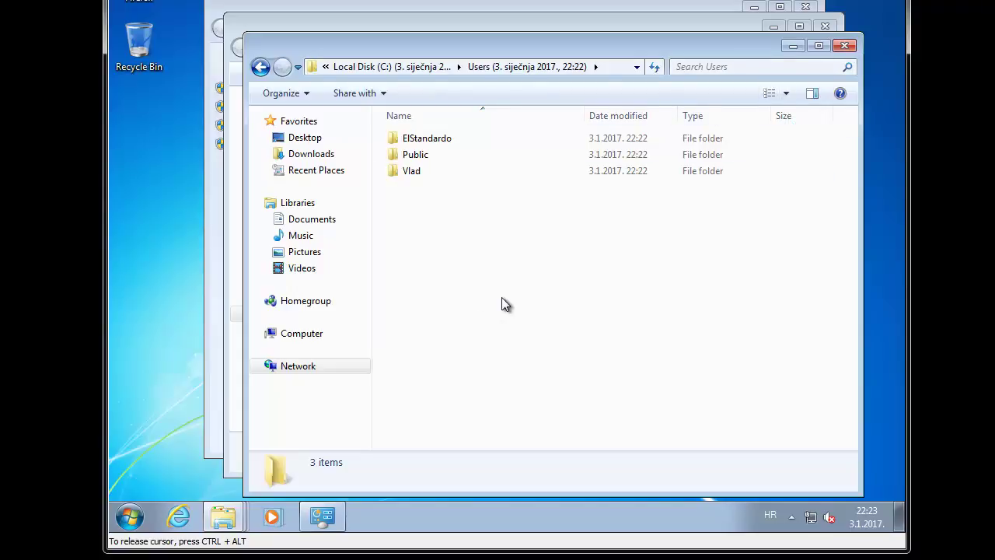
Step: Close the snapshot window and cancel the Local Disk (C:) properties
left_click(844, 45)
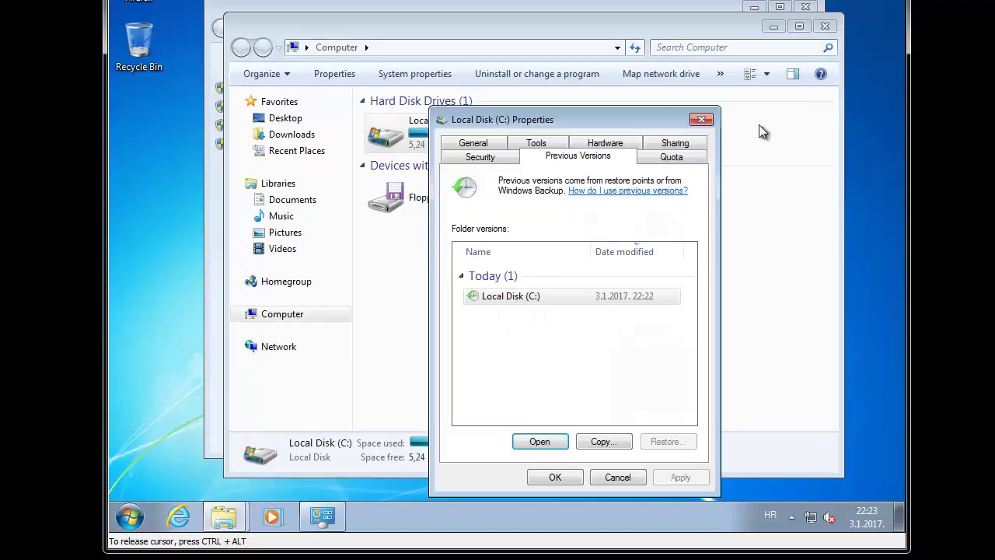
left_click(626, 482)
left_click(633, 361)
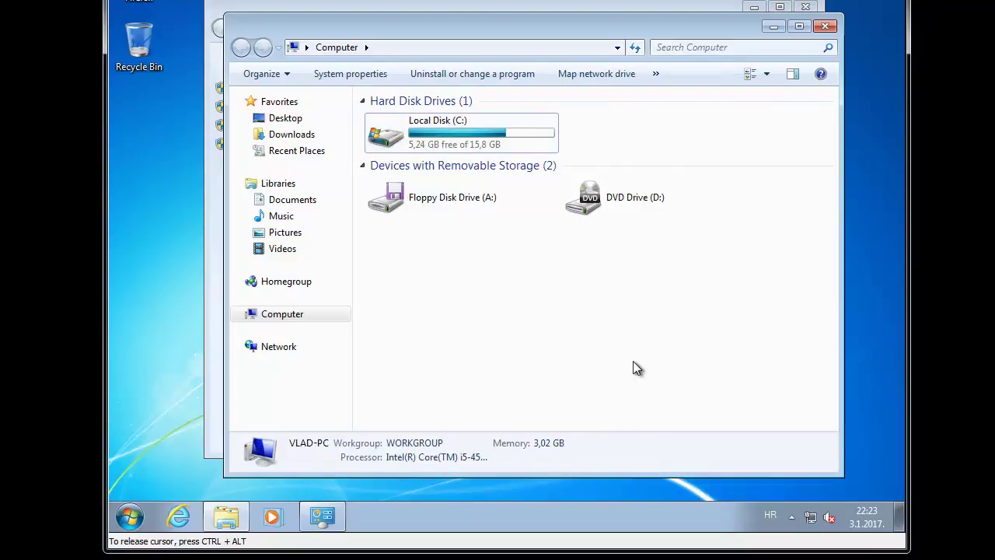
Step: Launch cmd from Start search and begin typing the vssadmin command
key("super")
type("cmd")
key("Return")
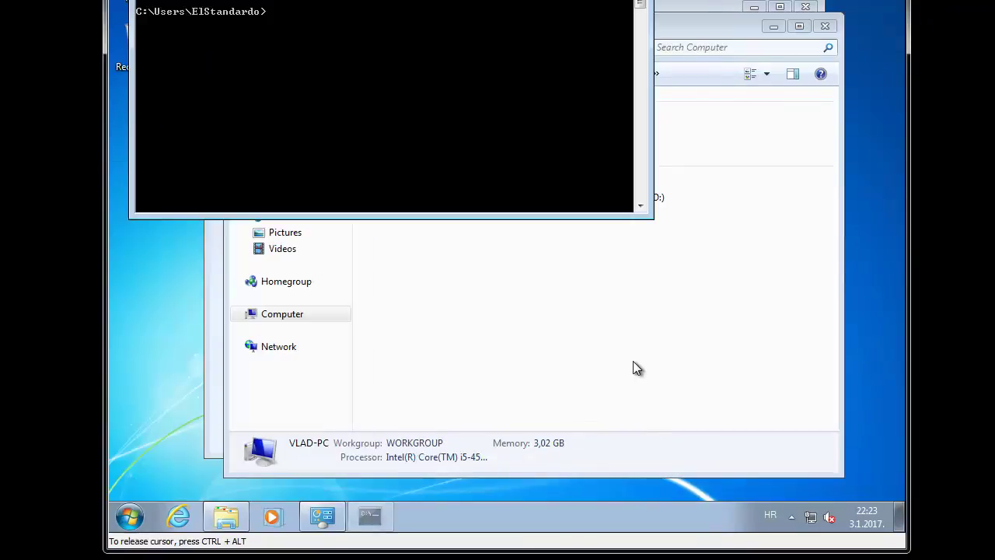
type("vssami")
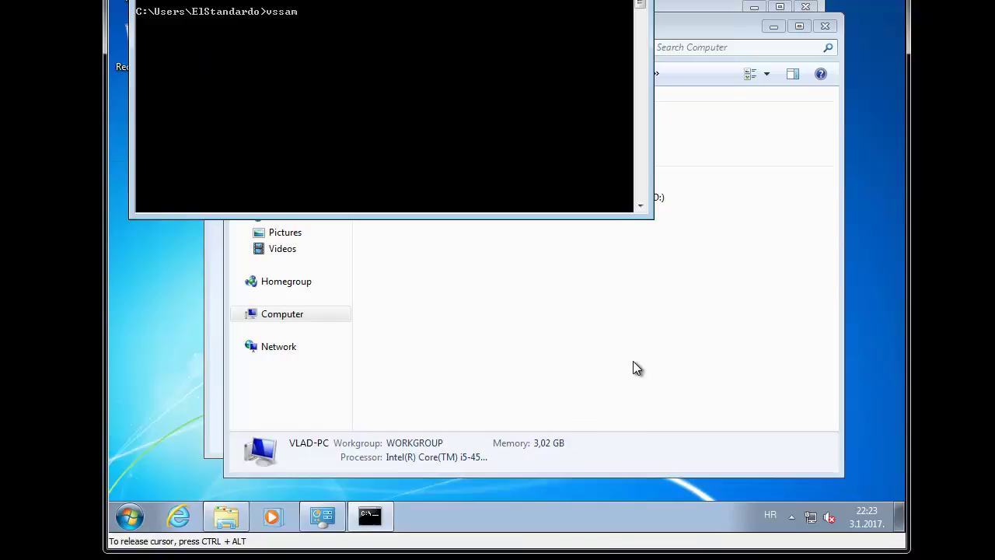
type("dmin delete shadows /all /quiet")
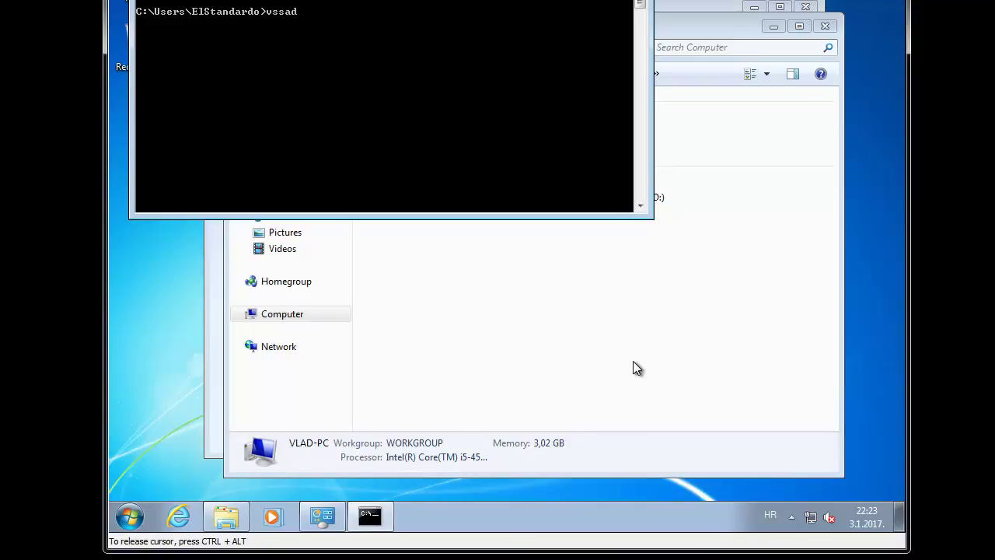
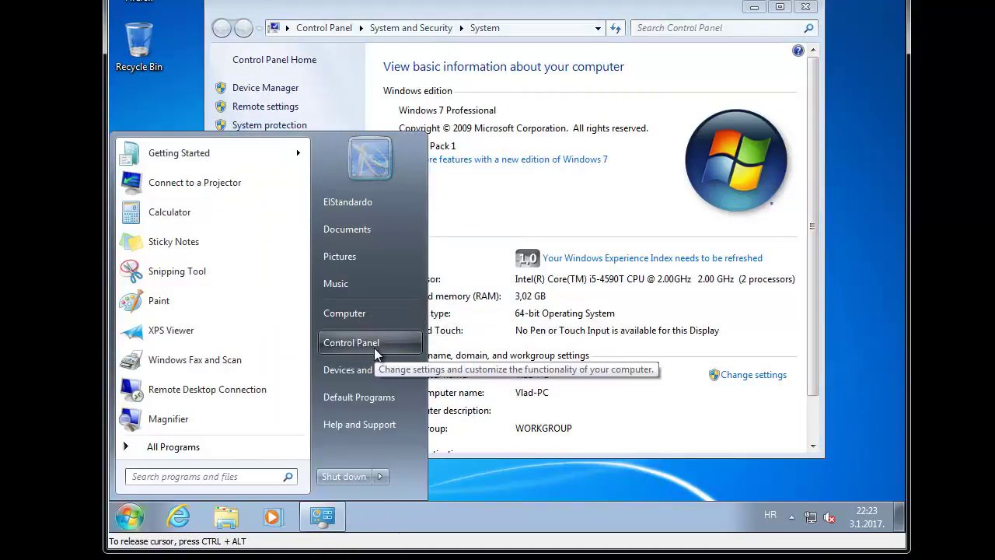
Step: Launch cmd as administrator, enter the admin password at the UAC prompt, and begin typing vssadmin
type("cmd")
key("ctrl+shift+Return")
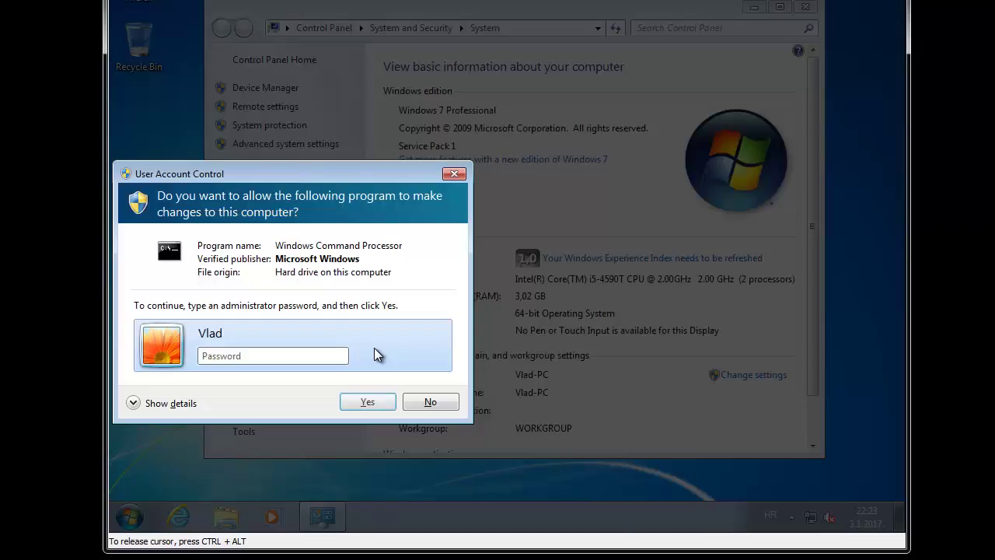
type("*****")
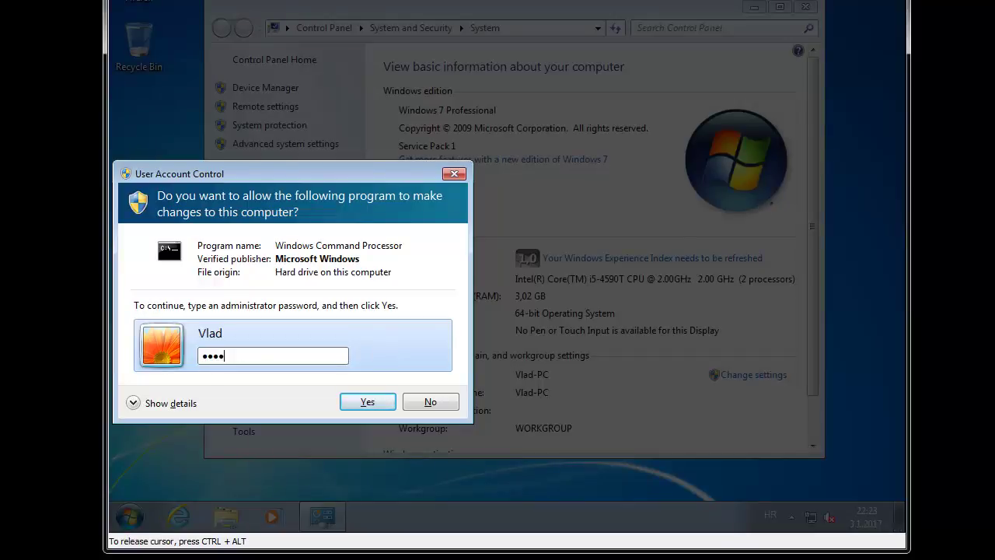
key("Return")
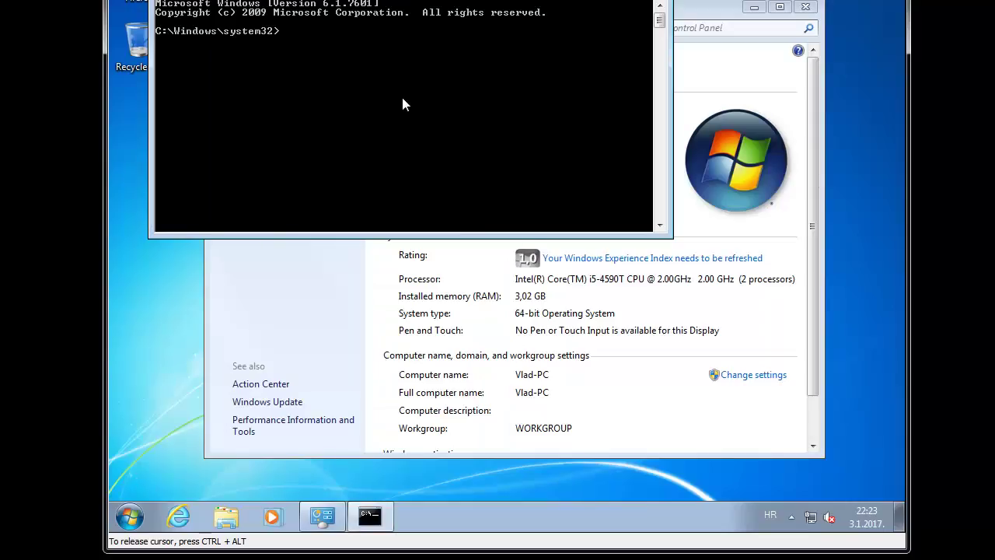
type("vssadmi")
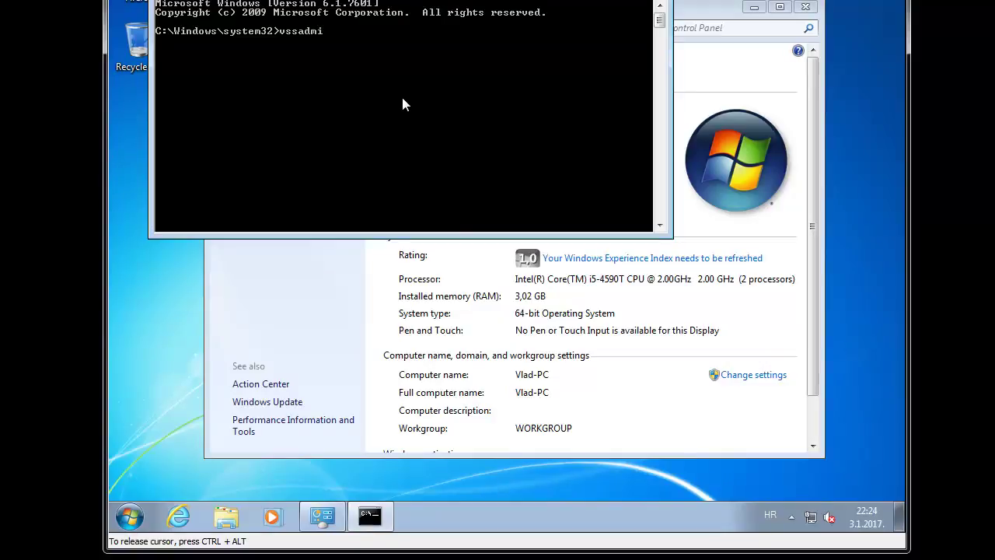
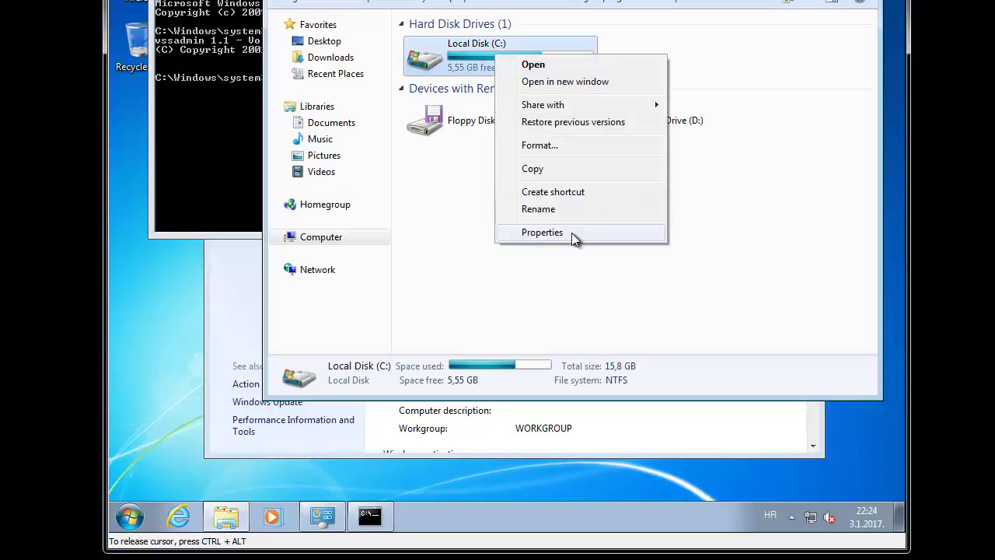
Step: Check Local Disk (C:) Properties for previous versions, find none listed, and close the dialog
left_click(571, 234)
left_click(658, 94)
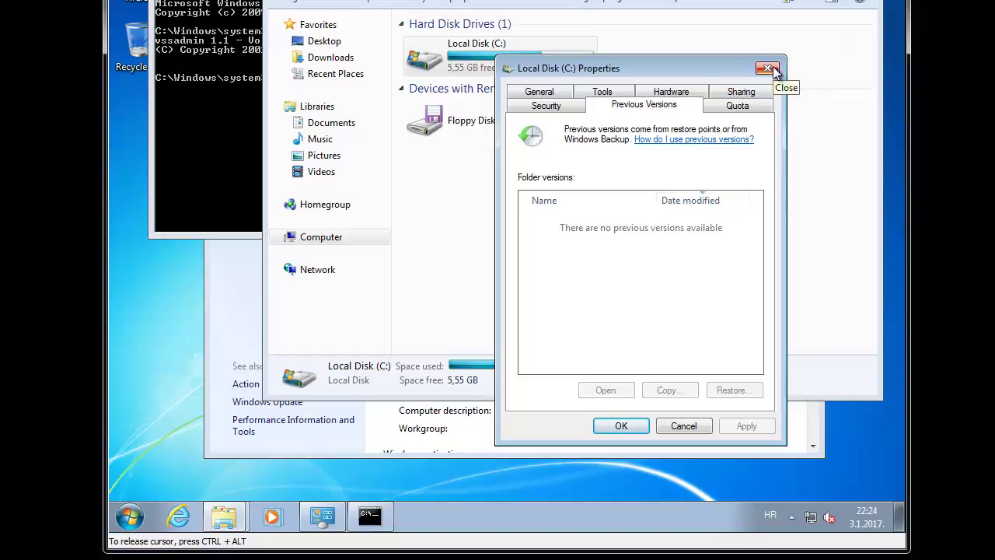
left_click(774, 70)
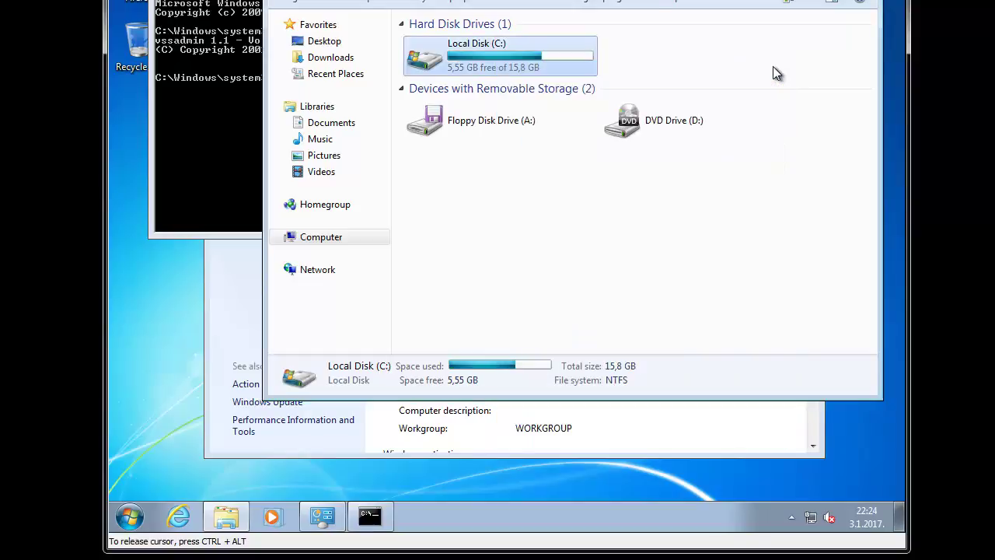
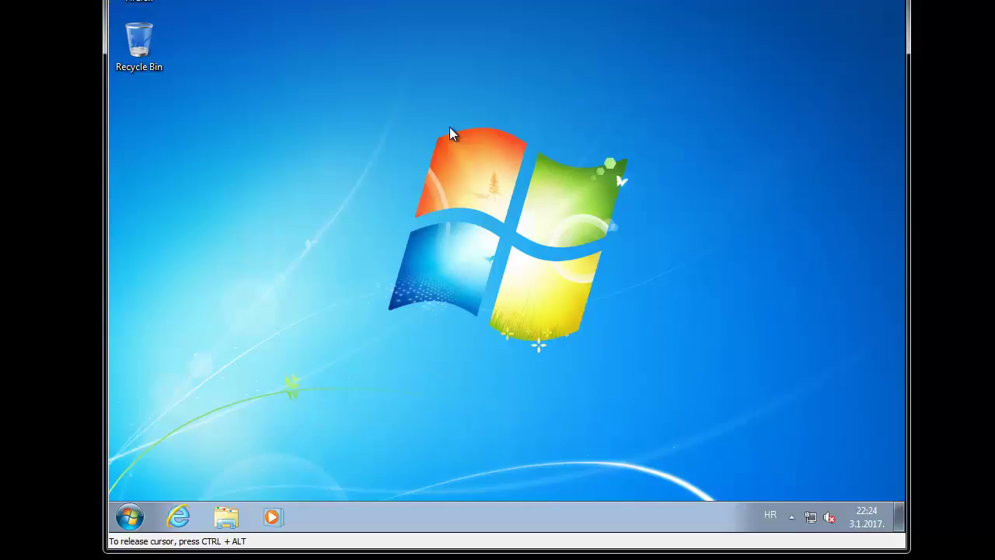
Step: Log off the current Windows 7 user and sign in as the other account with its password
key("super")
left_click(492, 121)
key("super")
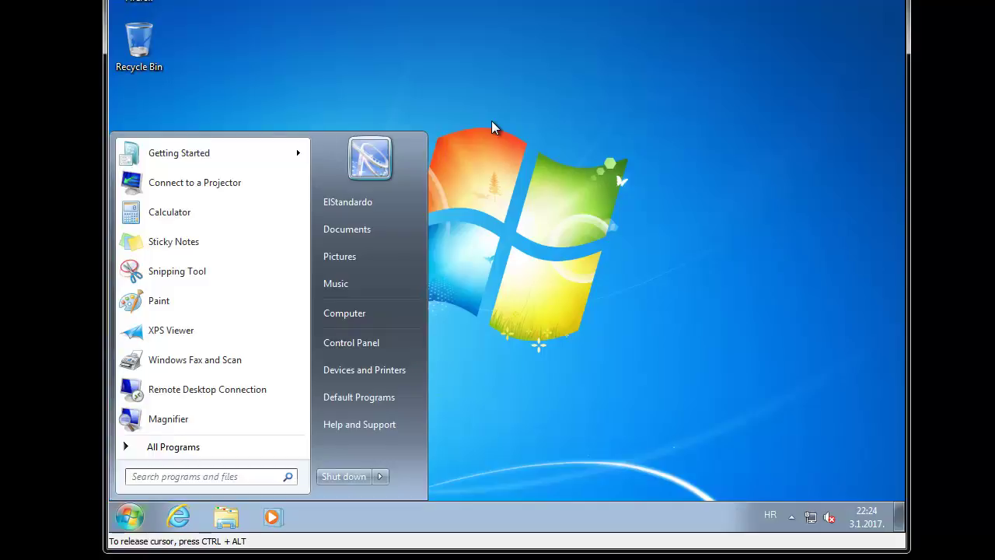
left_click(381, 477)
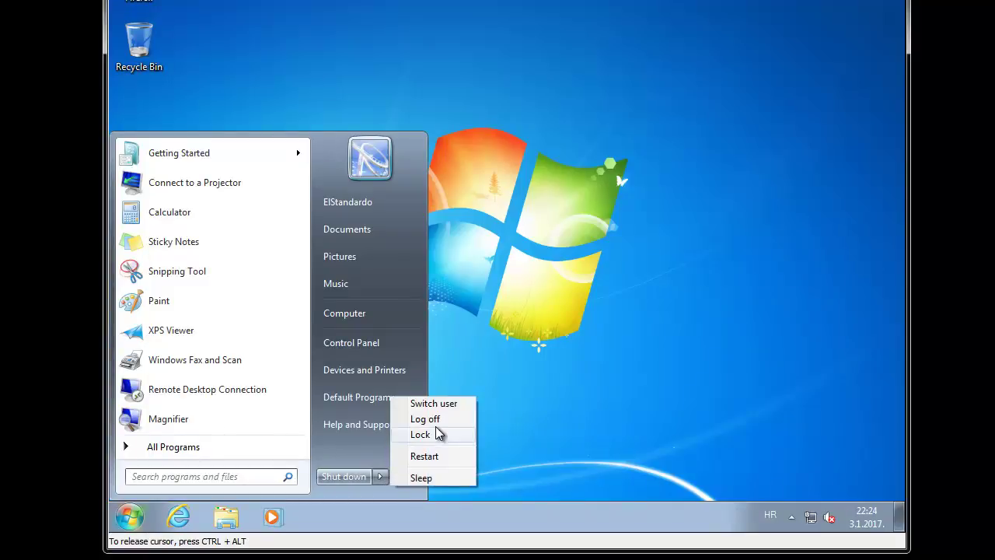
left_click(428, 419)
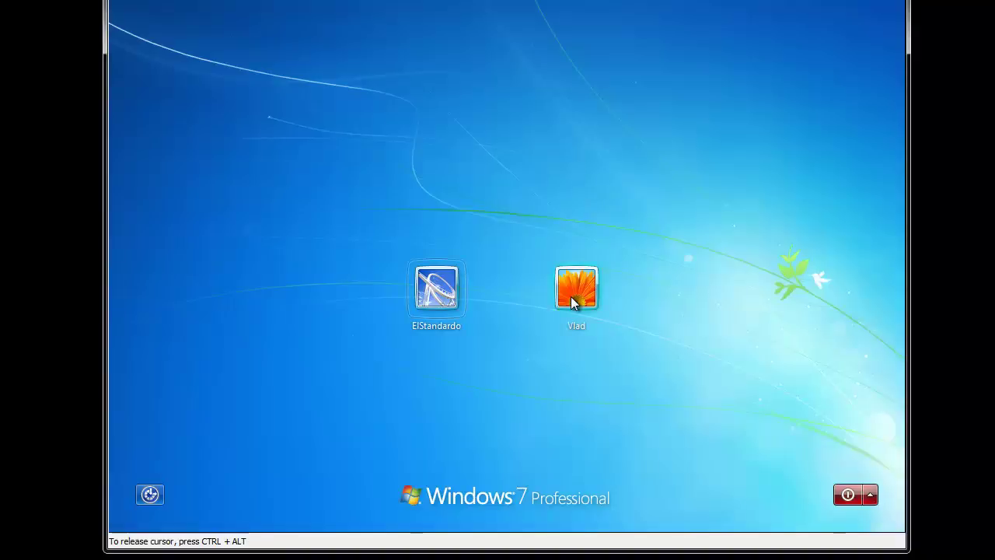
left_click(576, 292)
type("••")
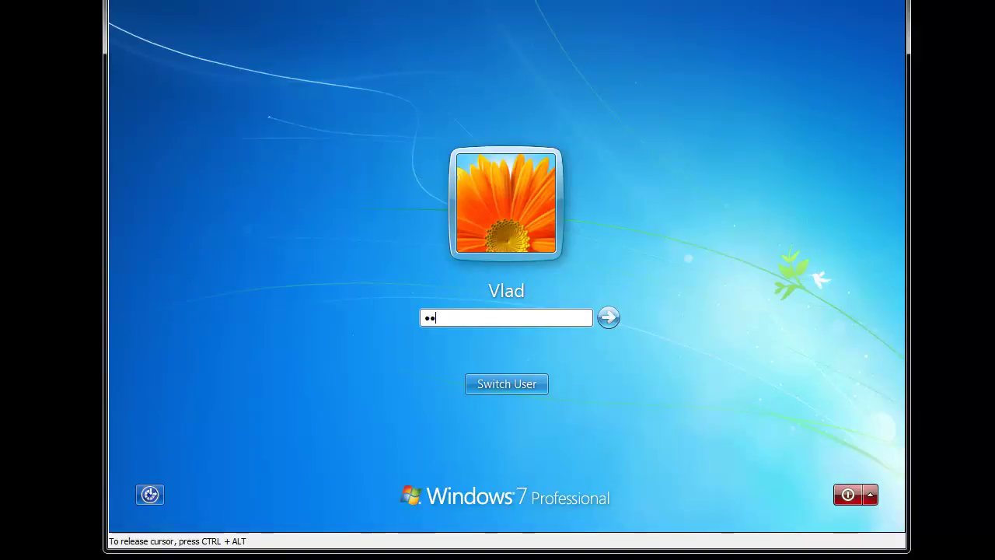
key("Return")
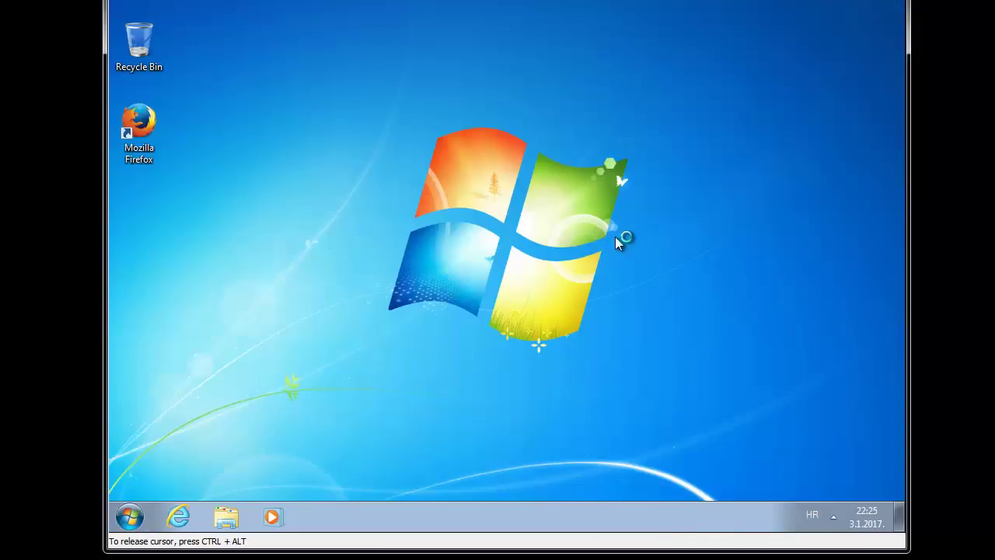
Step: Search 'cmd' and launch the command prompt as administrator
key("super")
type("cmd")
key("ctrl+shift+Return")
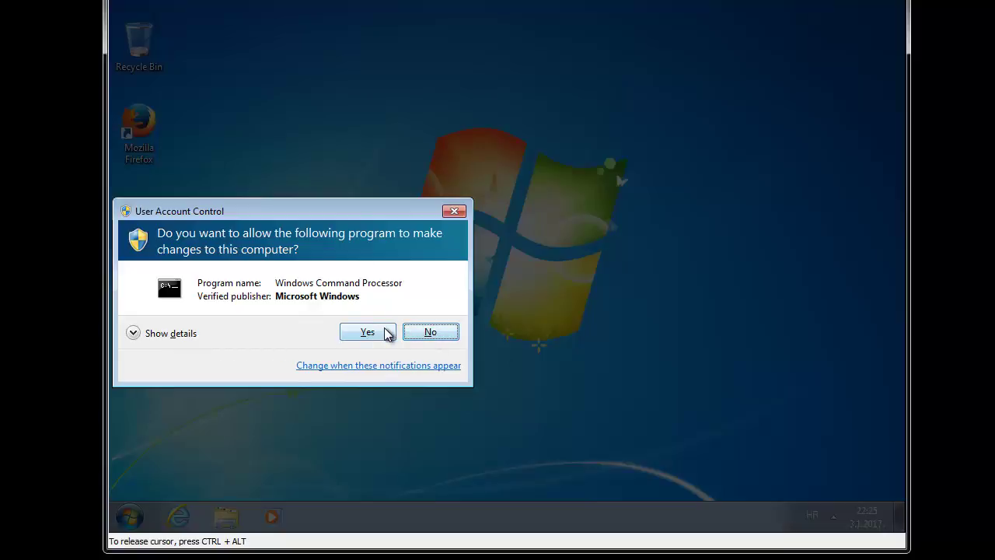
Step: Decline administrator rights for Windows Command Processor, then bring up the Computer's actions
left_click(430, 333)
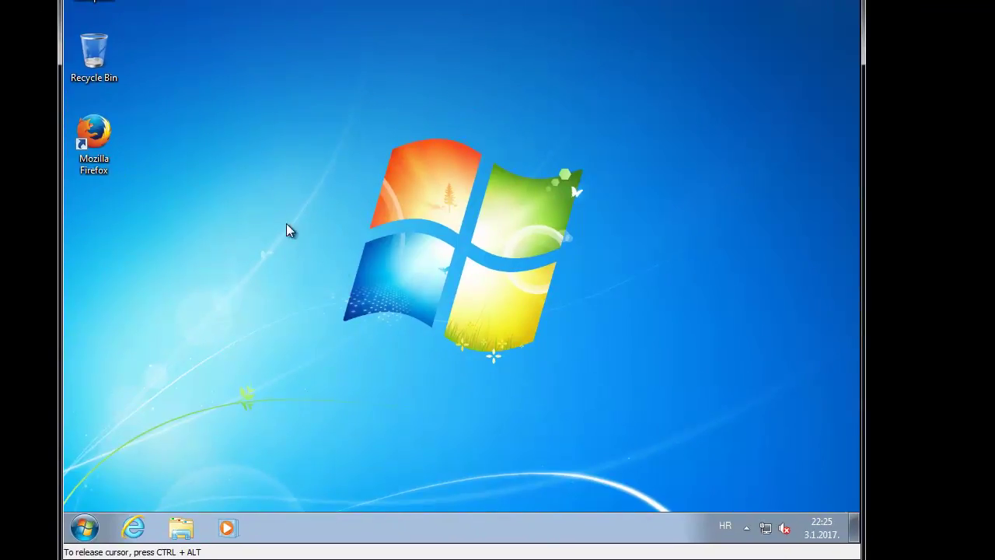
right_click(92, 2)
left_click(165, 139)
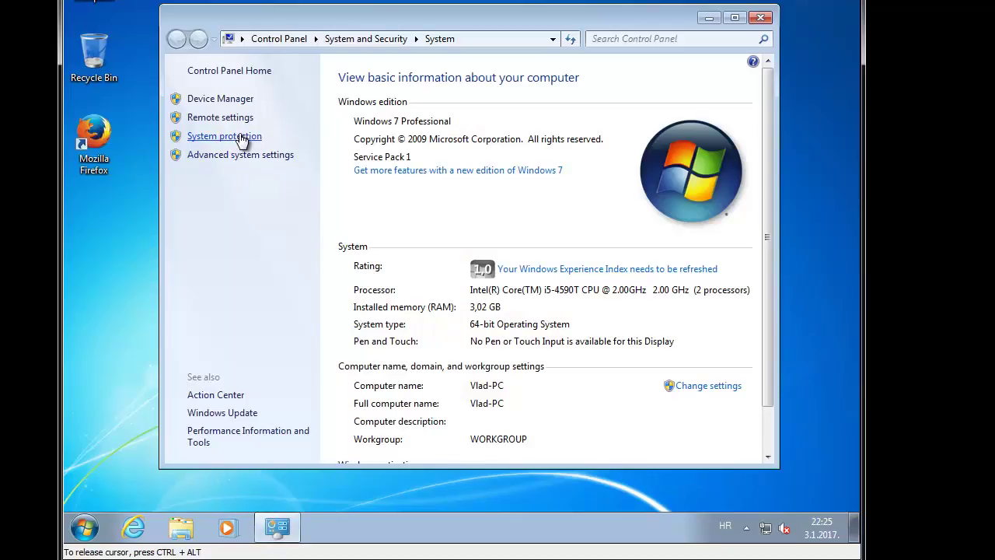
left_click(242, 138)
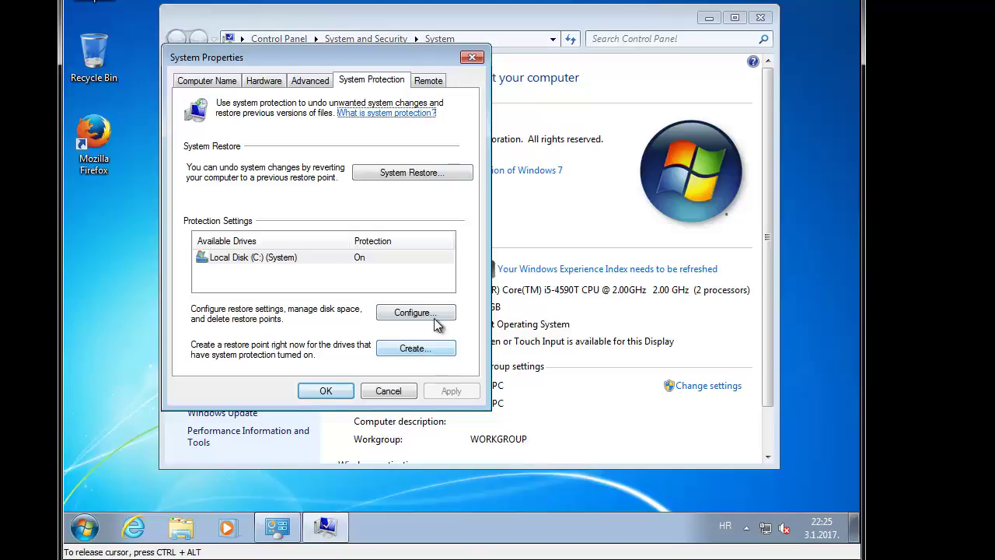
left_click(434, 322)
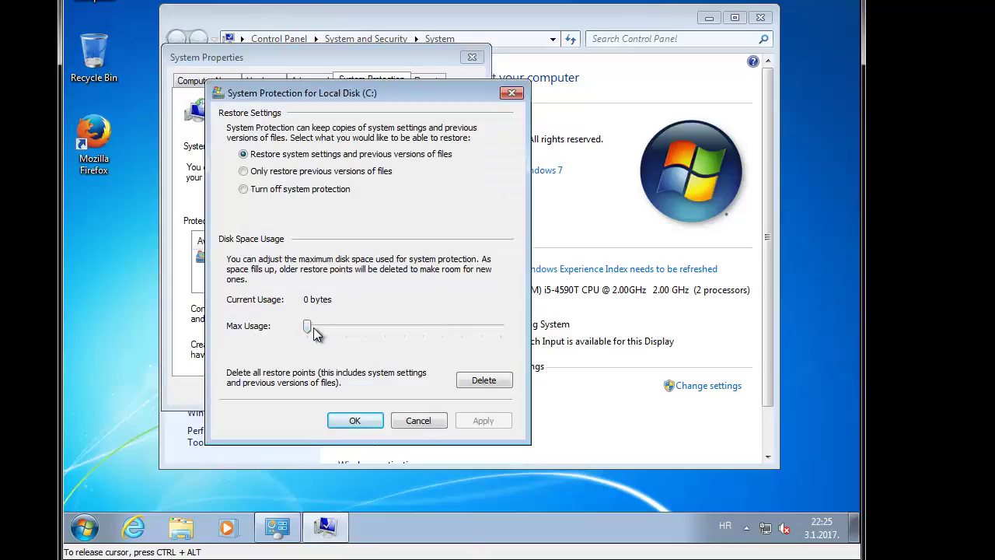
left_click_drag(307, 327, 500, 327)
left_click(418, 340)
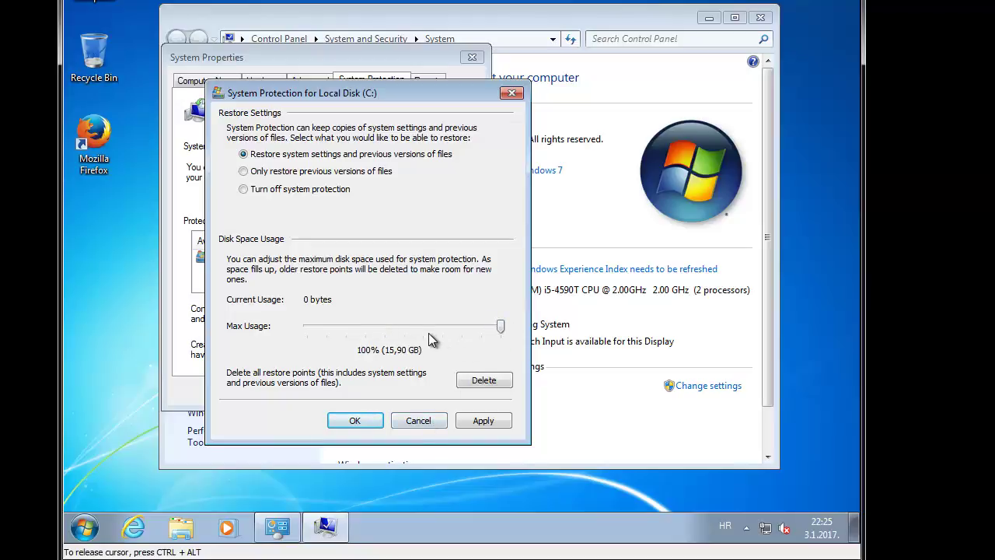
left_click(418, 420)
left_click(389, 392)
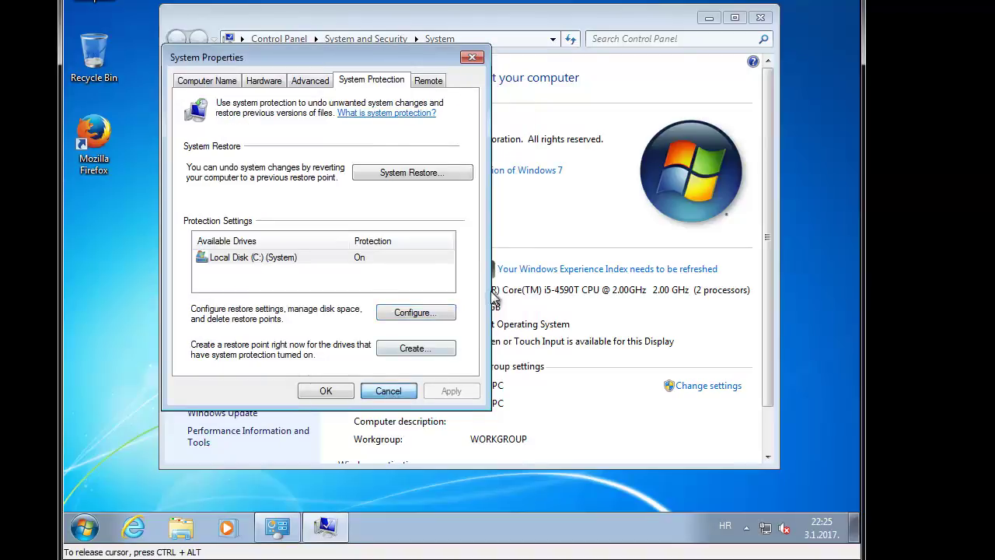
left_click(760, 17)
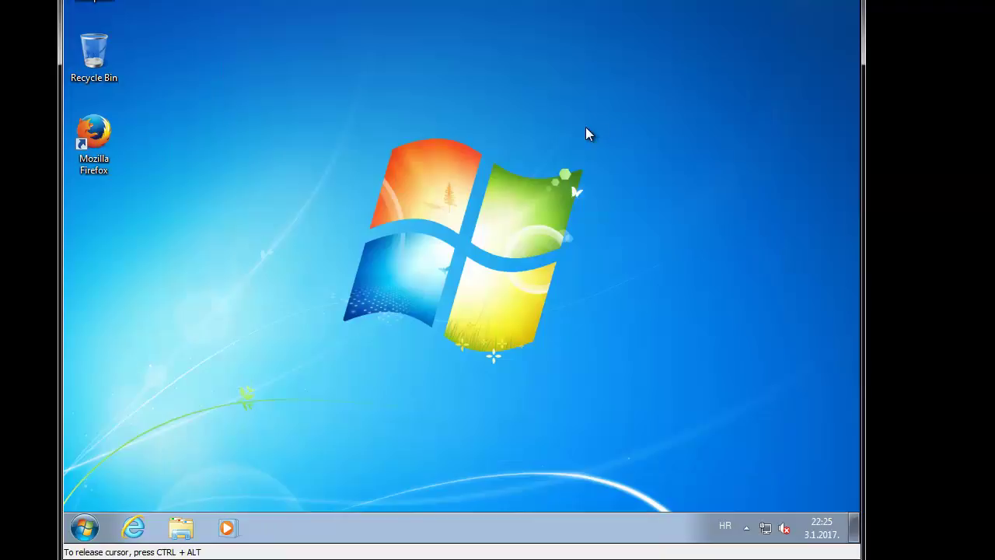
key("super")
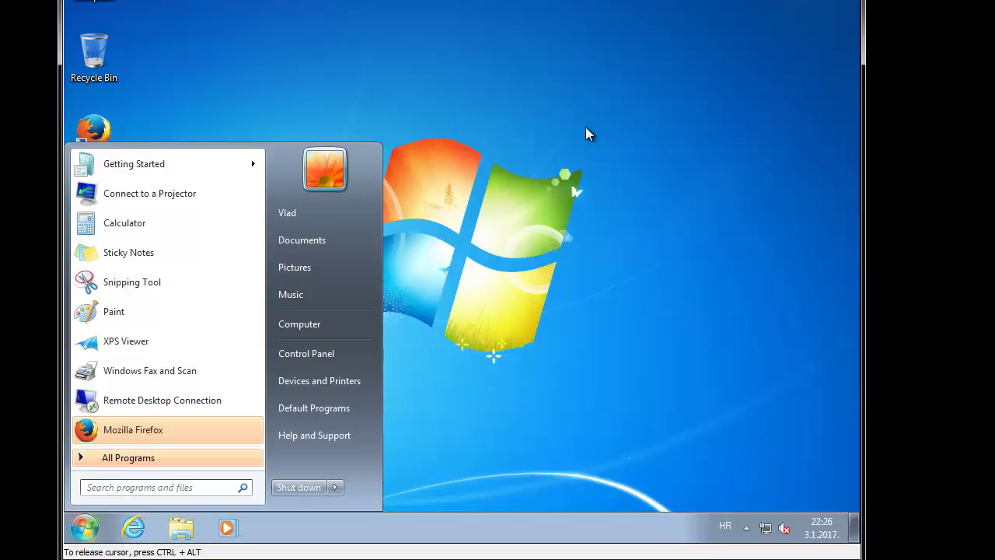
key("super+r")
type("cmd")
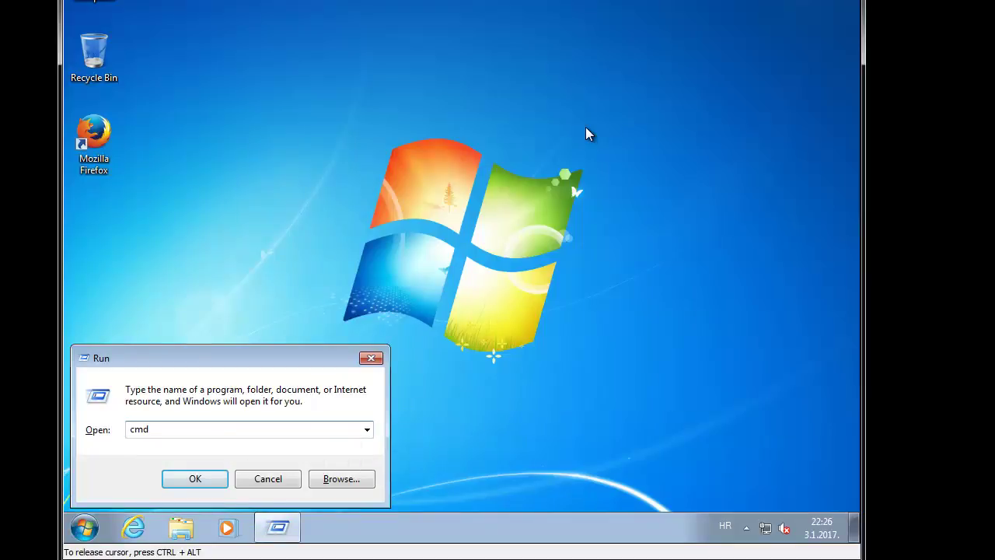
key("Return")
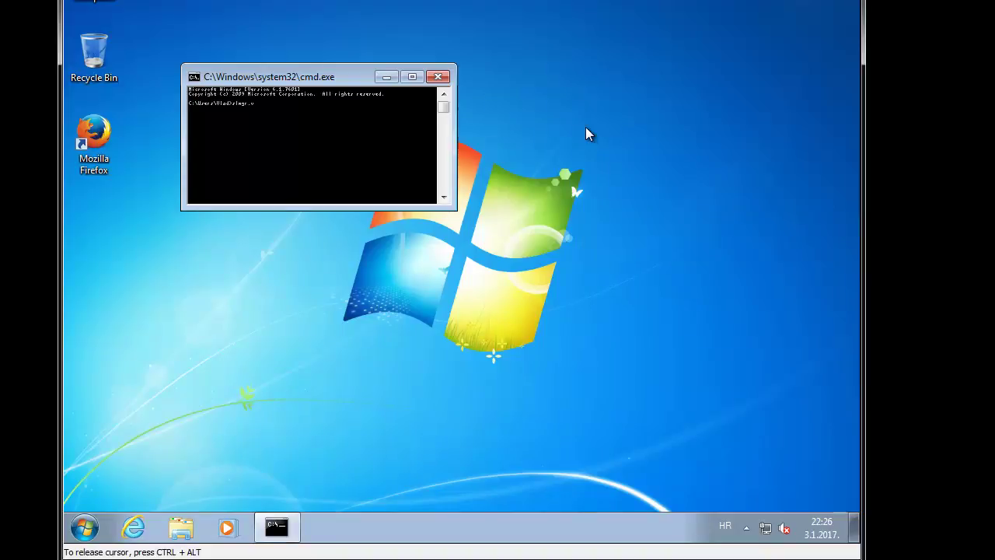
type("slmgr.vbs")
key("Return")
key("Return")
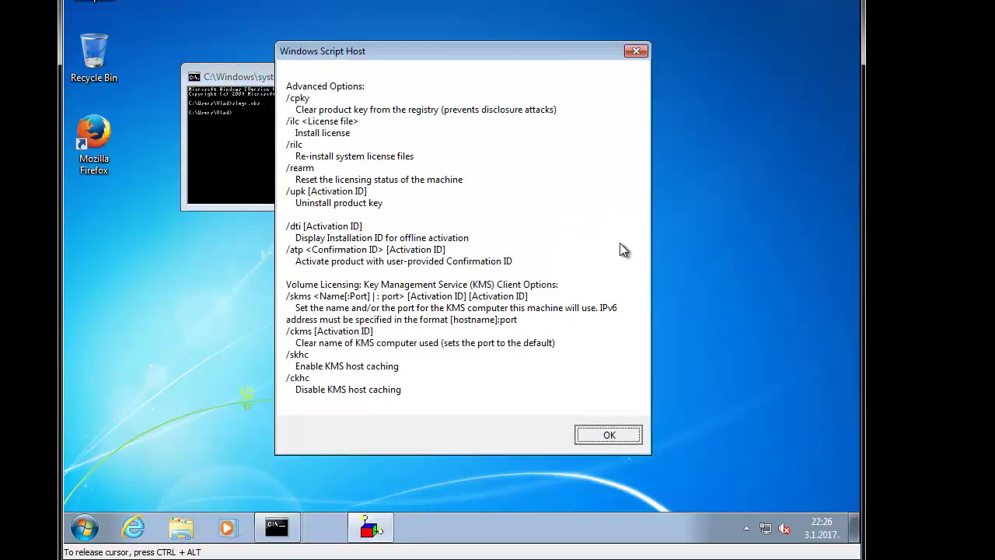
key("Return")
left_click(439, 77)
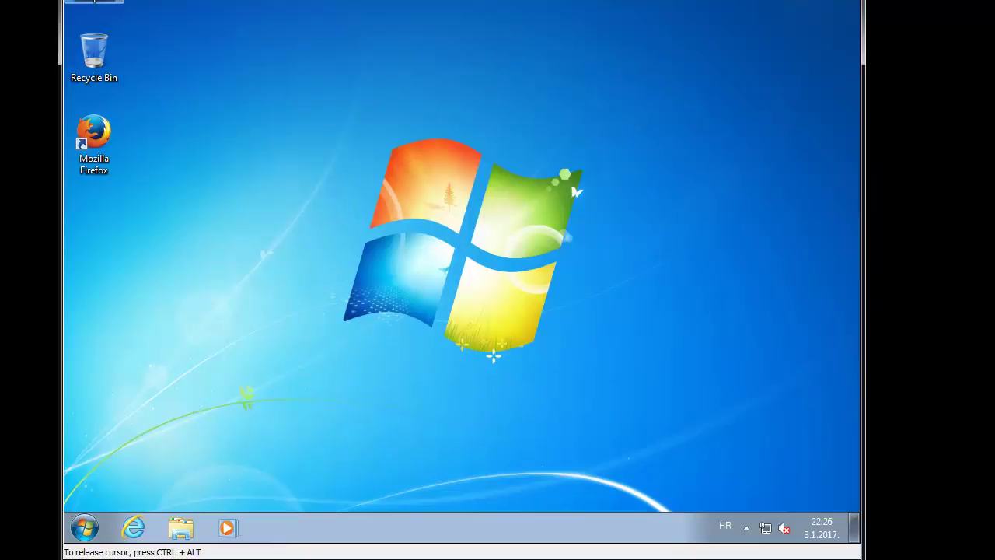
right_click(93, 3)
left_click(437, 111)
Step: Launch Registry Editor via Run with regedit and approve the administrator prompt
key("super")
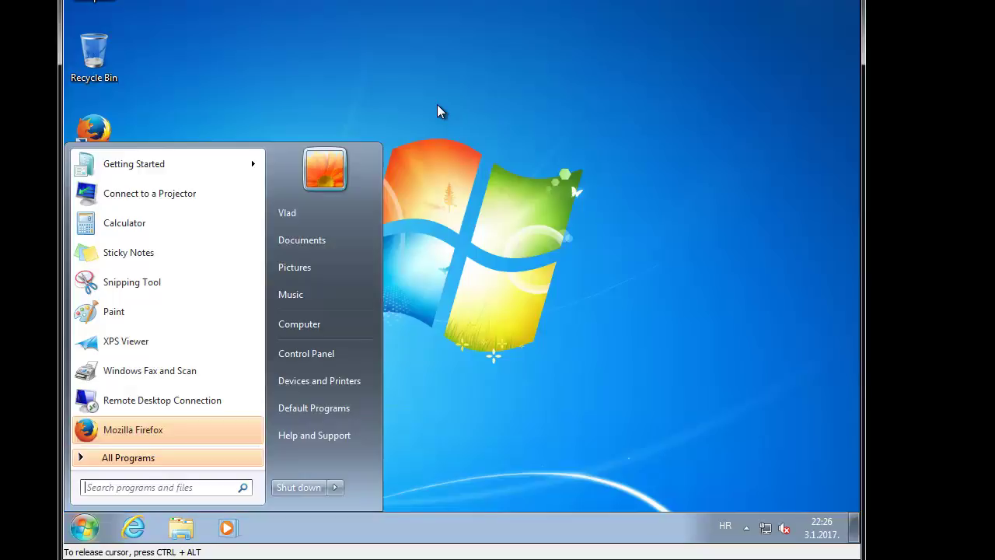
key("super+r")
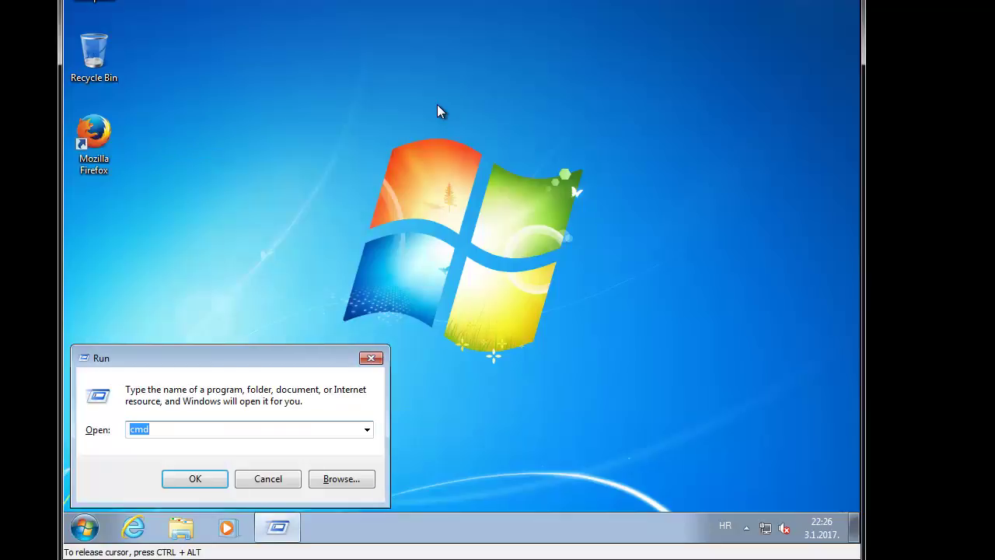
type("regedit")
key("Return")
key("alt+y")
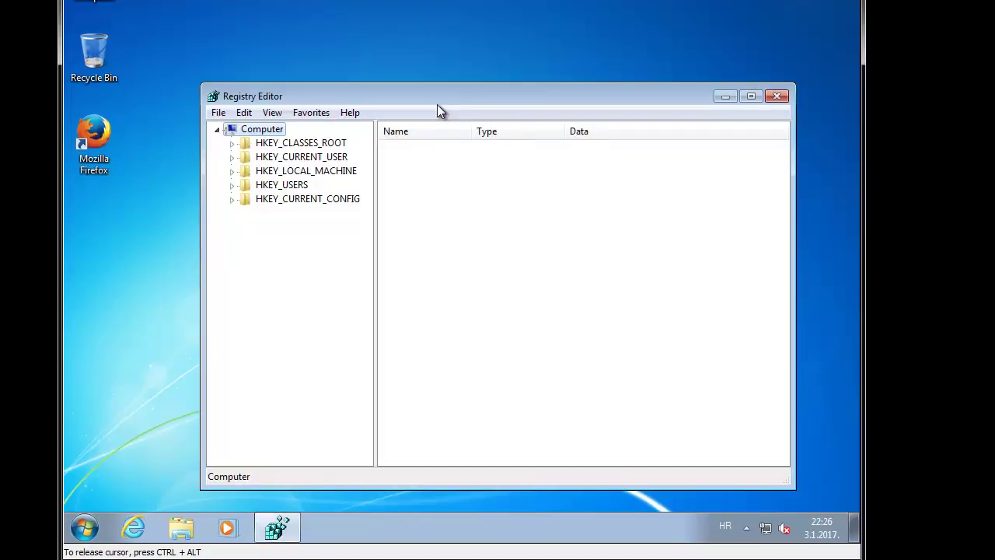
Step: Expand HKEY_LOCAL_MACHINE\SOFTWARE\Microsoft\Windows in the registry tree
key("Down")
key("Down")
key("Down")
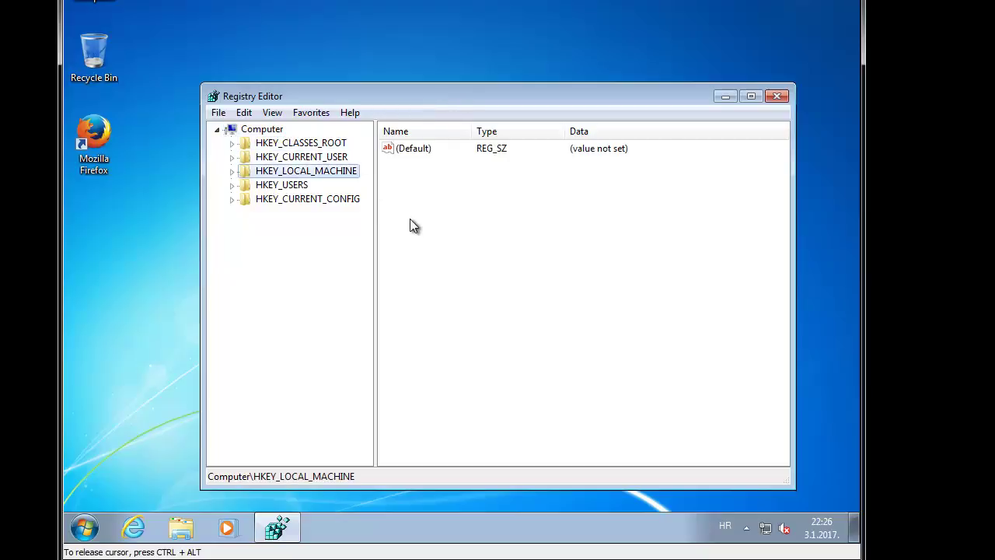
key("Right")
key("Down")
key("Down")
key("Down")
key("Down")
key("Down")
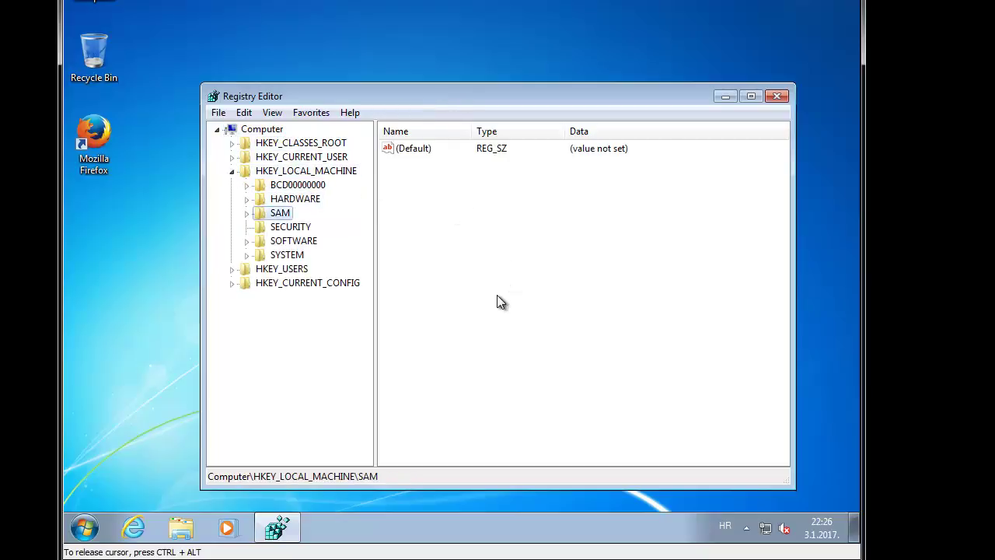
key("Right")
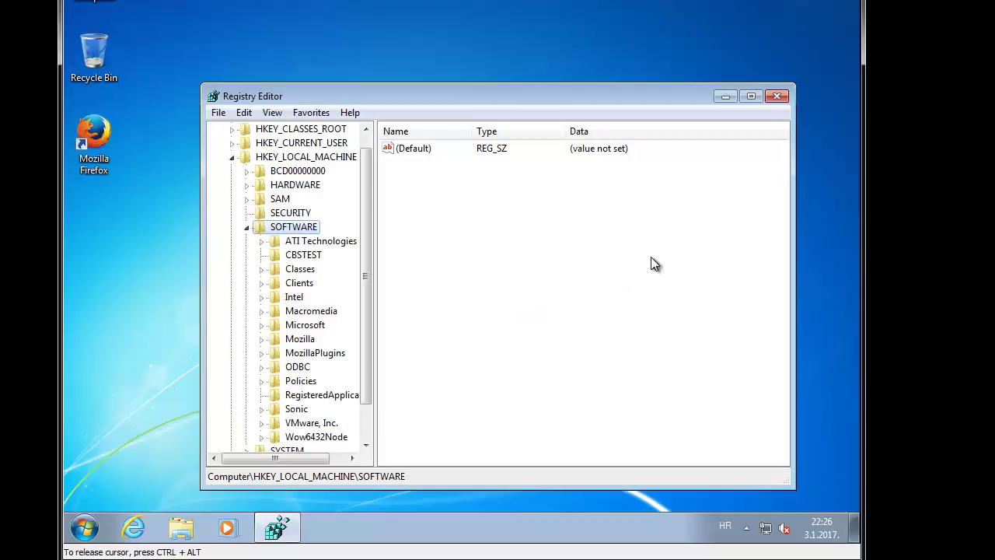
key("Down")
key("Down")
key("Down")
key("Down")
key("Down")
key("Down")
key("Down")
key("Down")
key("Down")
key("Down")
key("Down")
key("Down")
key("Up")
key("Up")
key("Up")
key("Up")
key("Up")
key("Up")
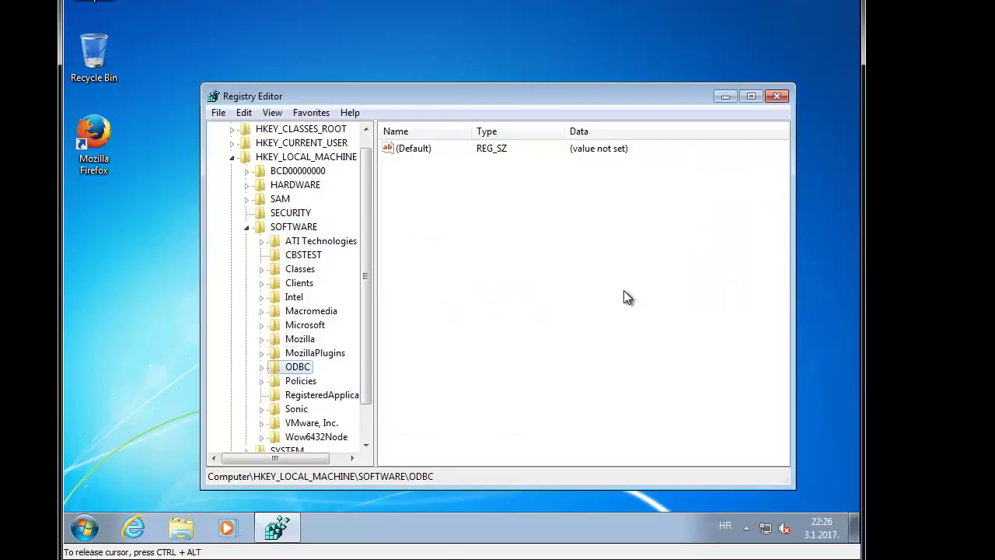
key("Right")
key("Down")
key("Down")
key("Down")
key("Right")
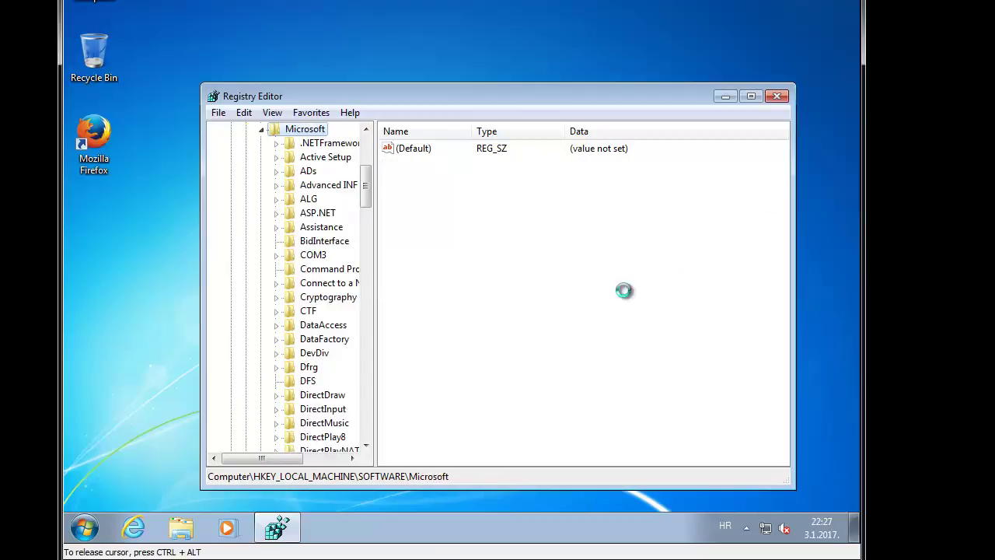
key("w")
key("i")
key("n")
key("Right")
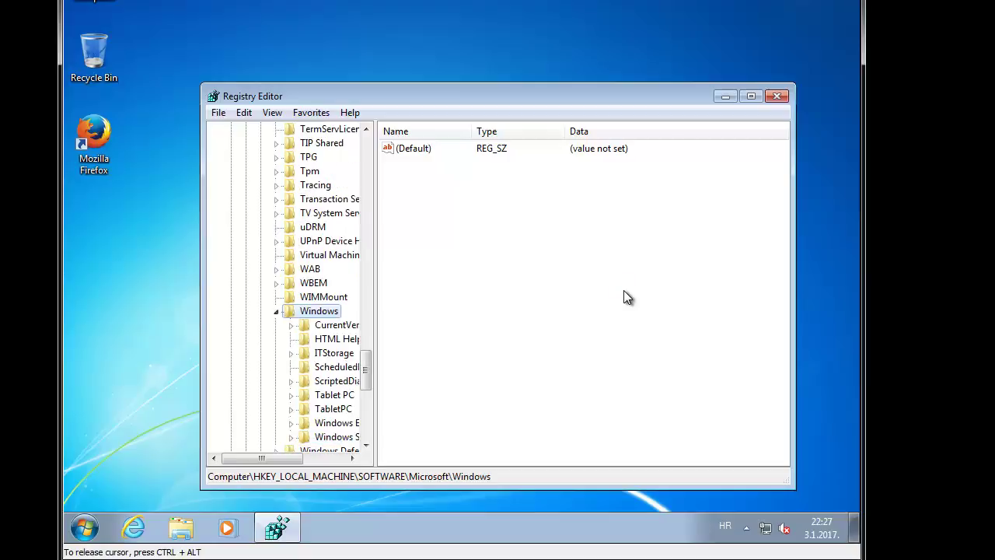
Step: Widen the key tree and select Windows Script Host\Settings to show its values
key("w")
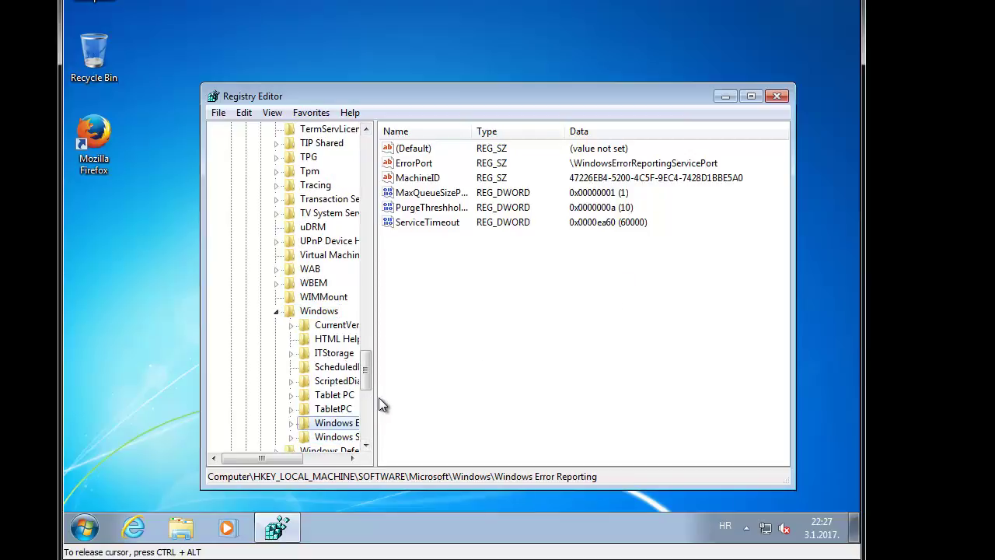
left_click_drag(378, 397, 467, 412)
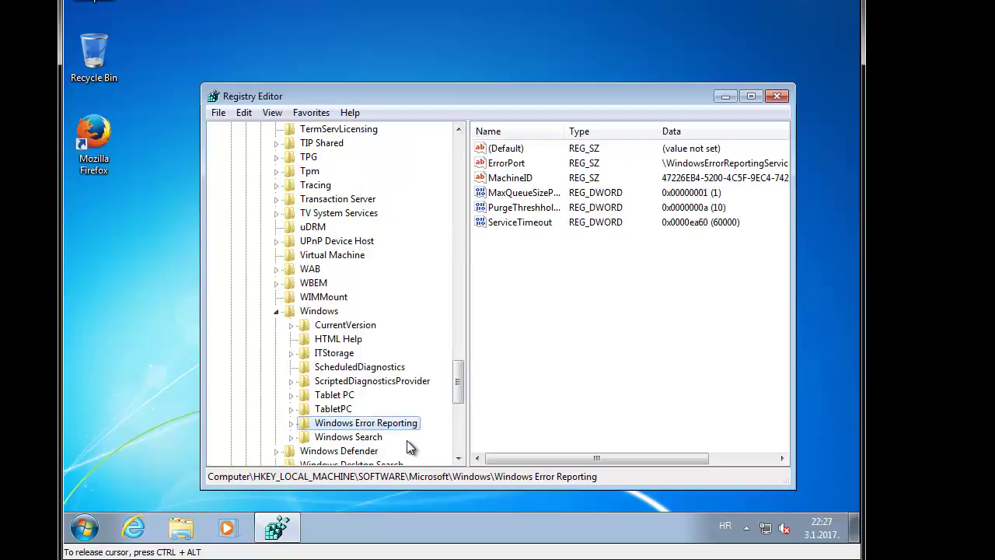
left_click(406, 438)
scroll(459, 369, "down", 1)
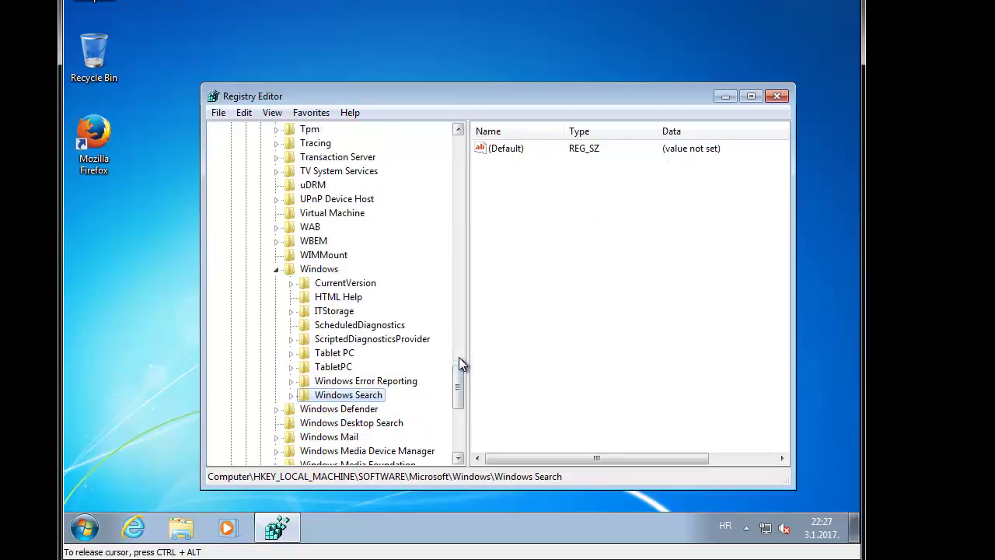
left_click(319, 272)
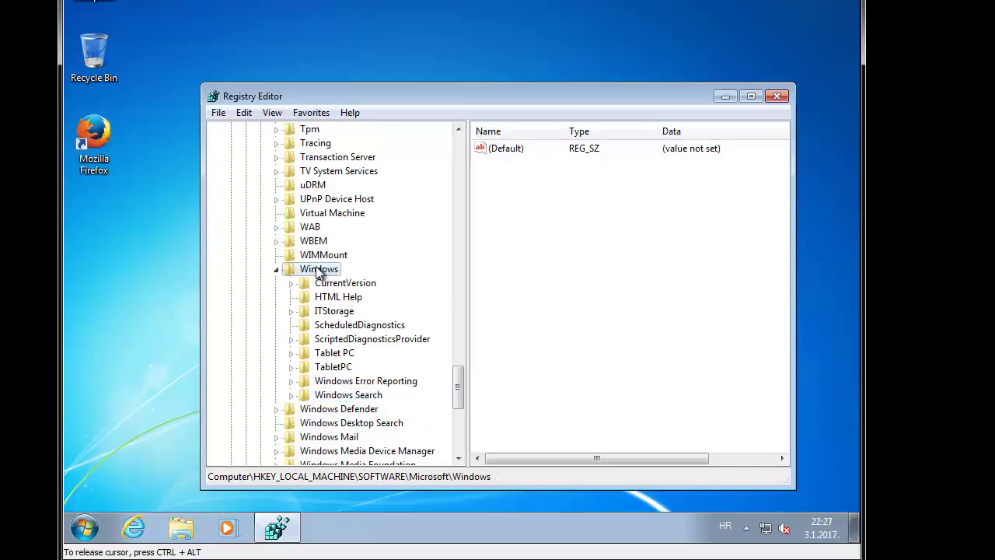
left_click(348, 395)
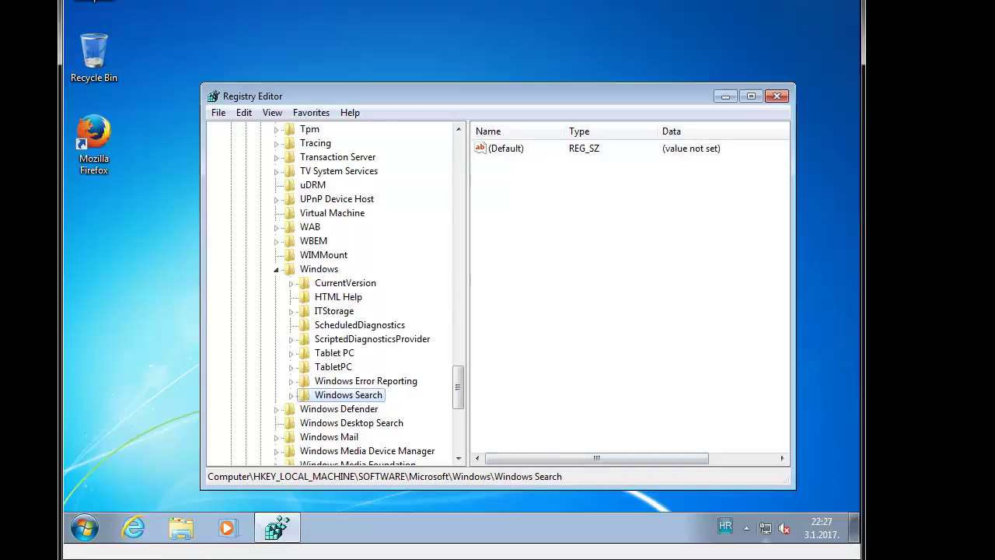
scroll(334, 420, "up", 1)
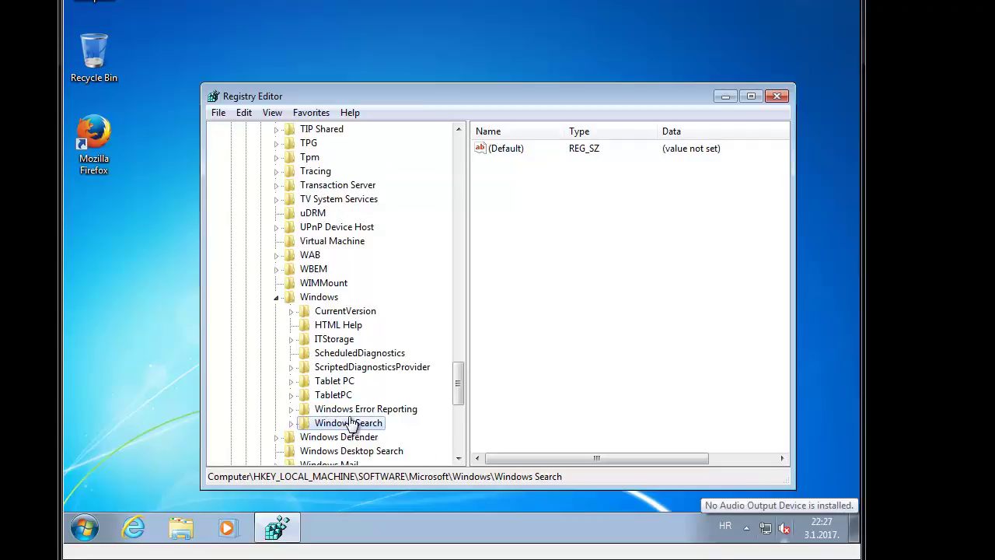
double_click(329, 301)
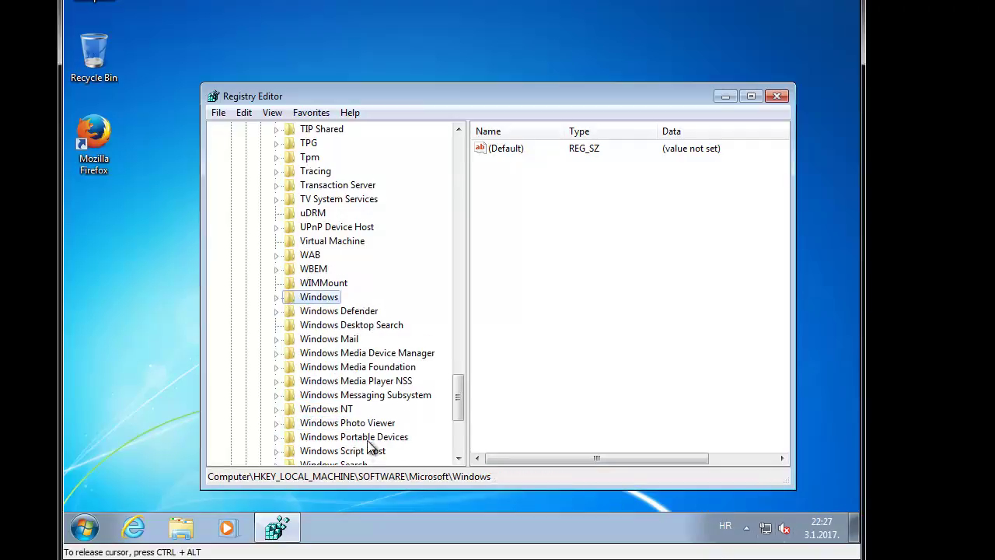
left_click(362, 454)
key("Right")
key("Down")
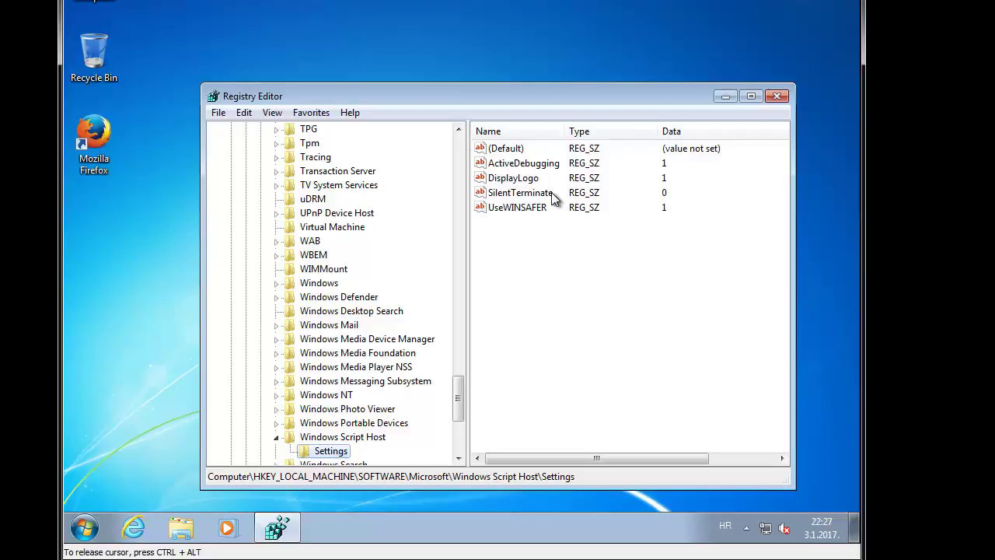
Step: Create a new DWORD (32-bit) value in the Windows Script Host Settings key
double_click(507, 149)
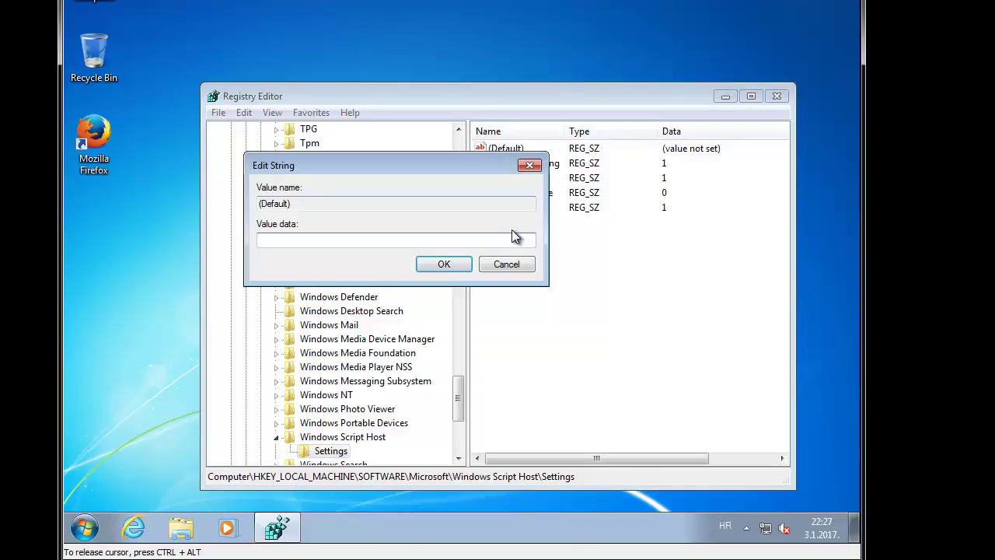
left_click(513, 264)
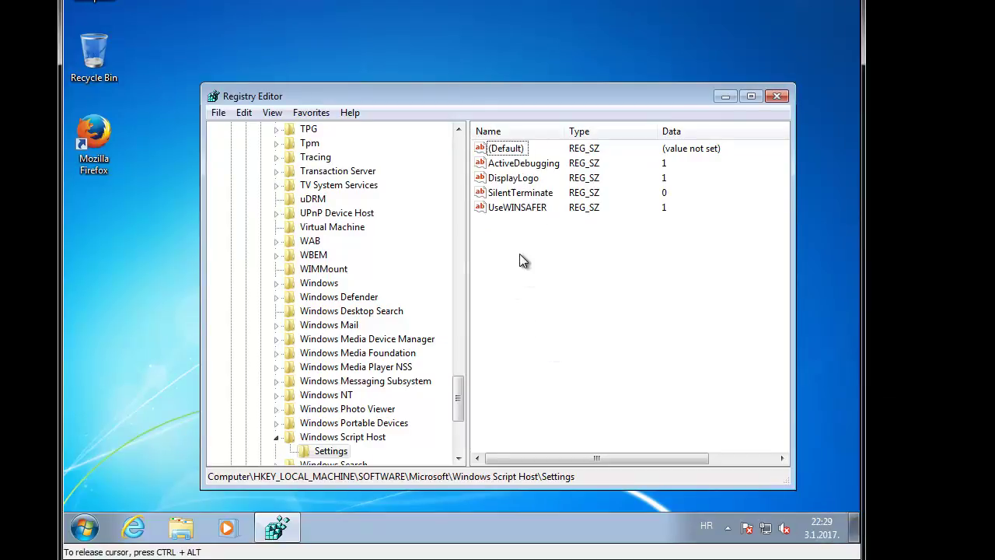
right_click(519, 255)
mouse_move(555, 264)
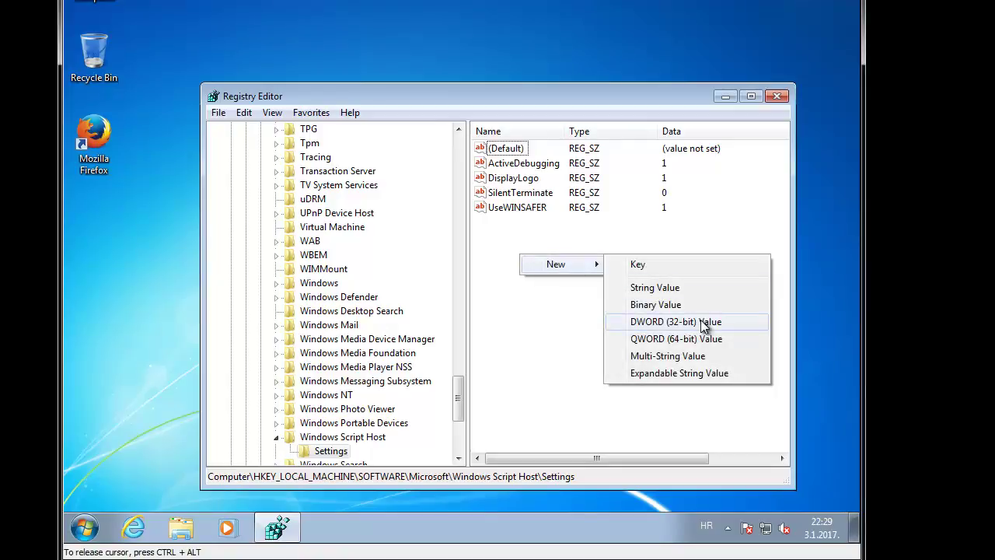
left_click(703, 322)
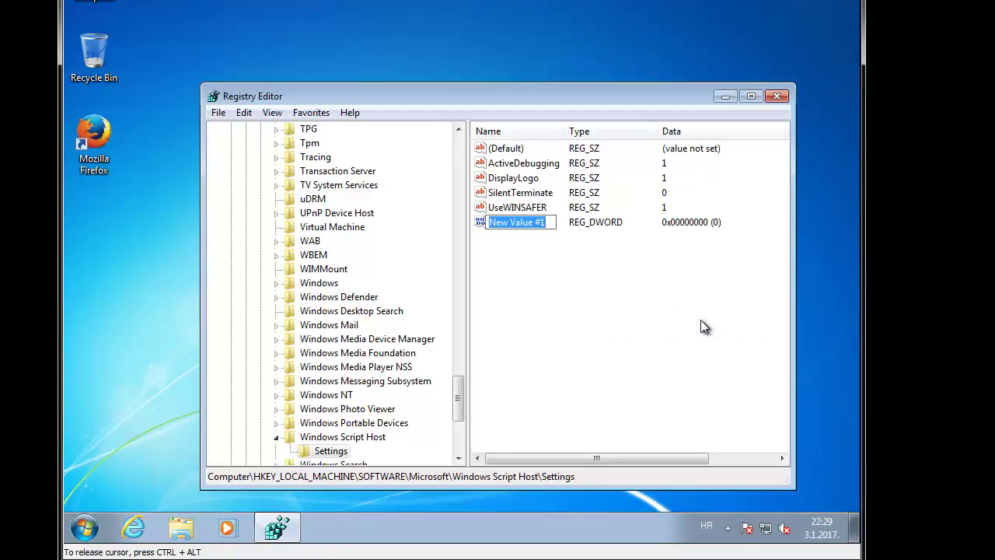
Step: Name the new value Enabled, keep its data at 0, and close Registry Editor
type("ENABLED")
key("BackSpace")
key("BackSpace")
key("BackSpace")
key("BackSpace")
key("BackSpace")
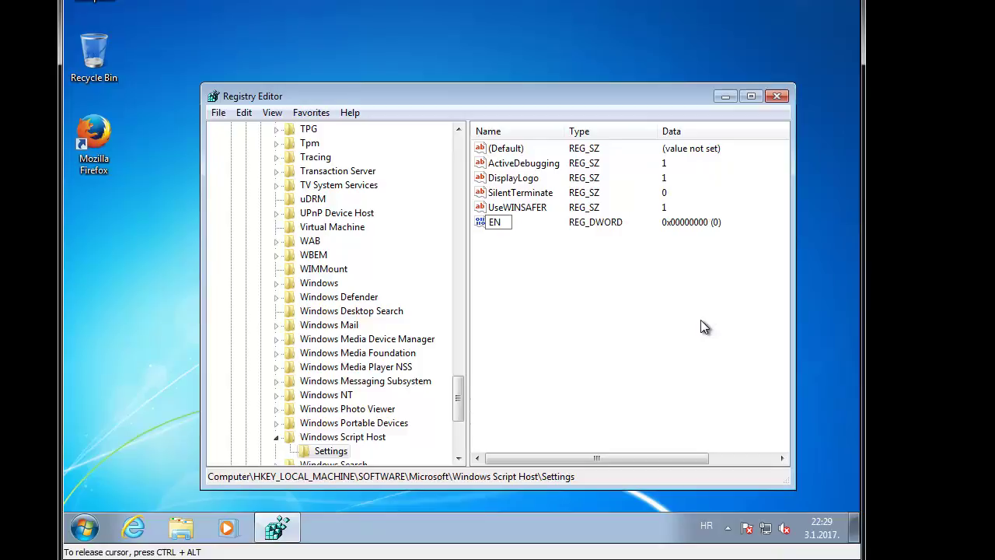
key("BackSpace")
key("BackSpace")
type("Ena")
key("BackSpace")
key("BackSpace")
type("nabled")
key("Return")
key("Return")
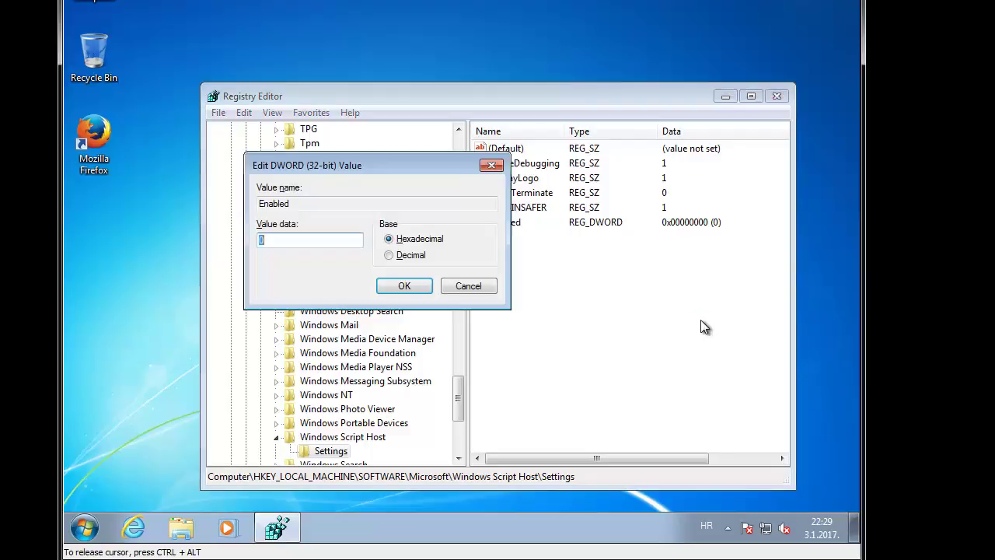
left_click(406, 287)
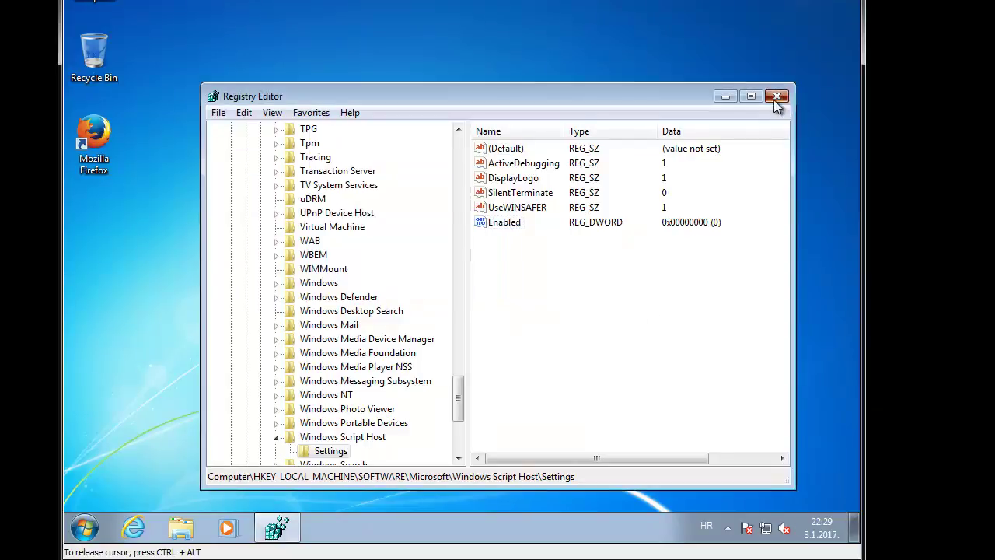
left_click(776, 97)
key("super")
Step: Run slmgr.vbs in a command prompt, dismiss the Script Host disabled error, and exit
type("cmd")
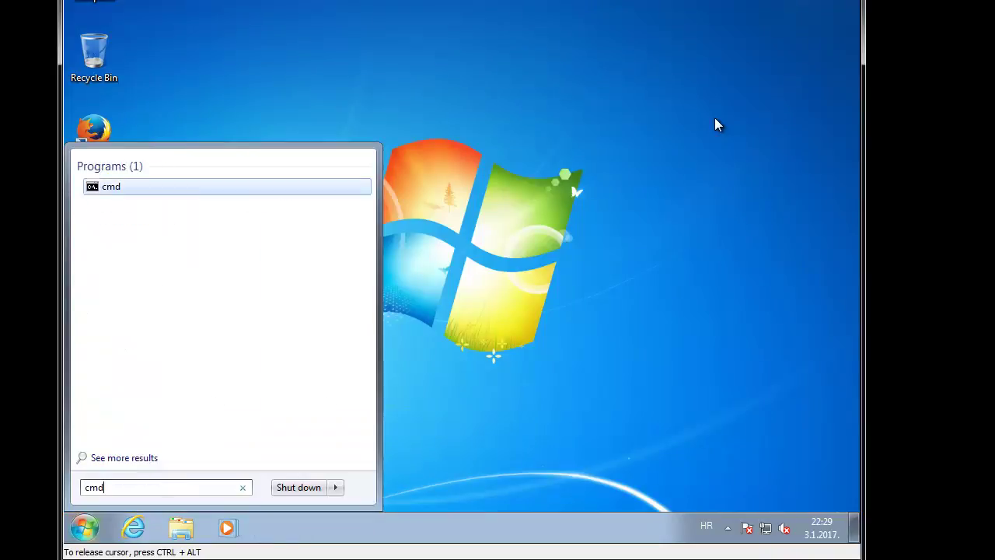
key("Return")
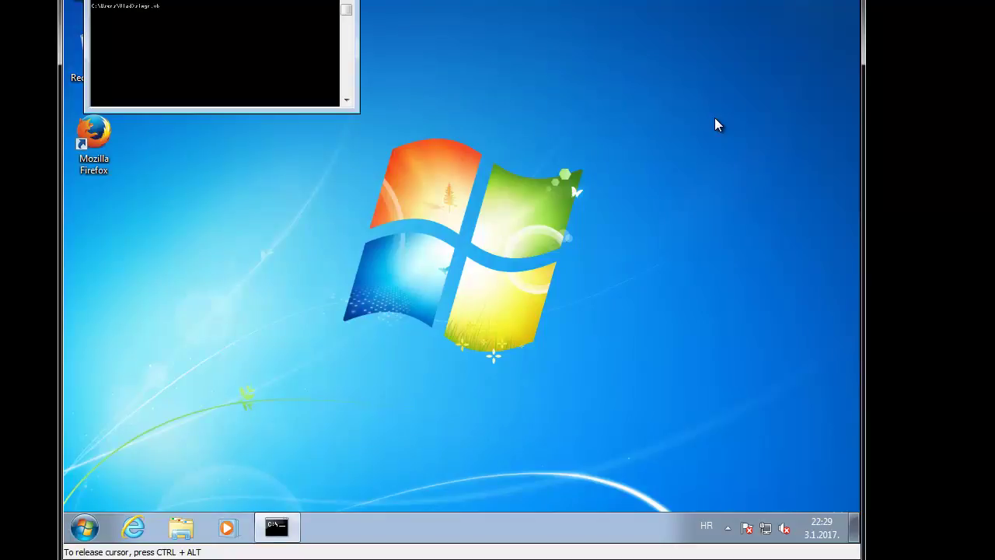
type("s")
key("Return")
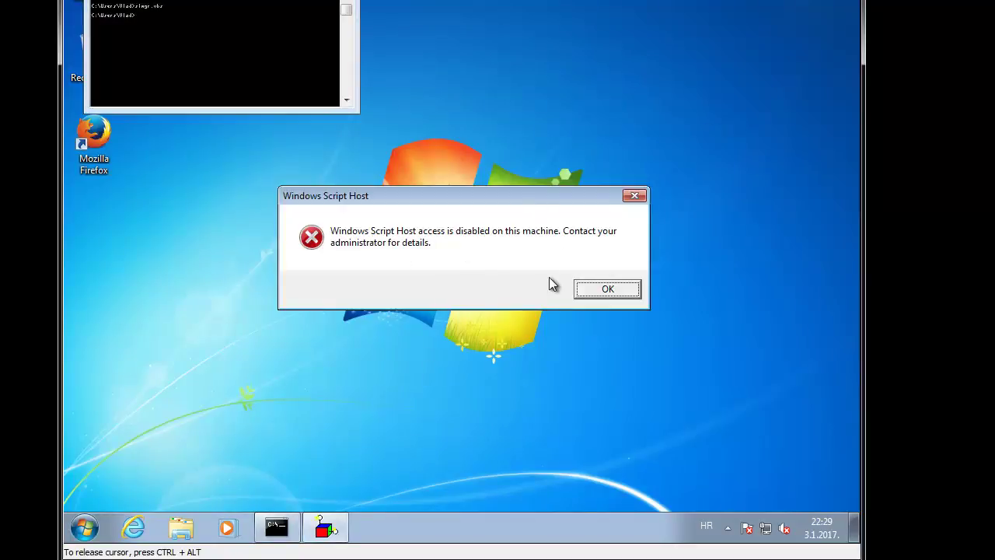
left_click(604, 290)
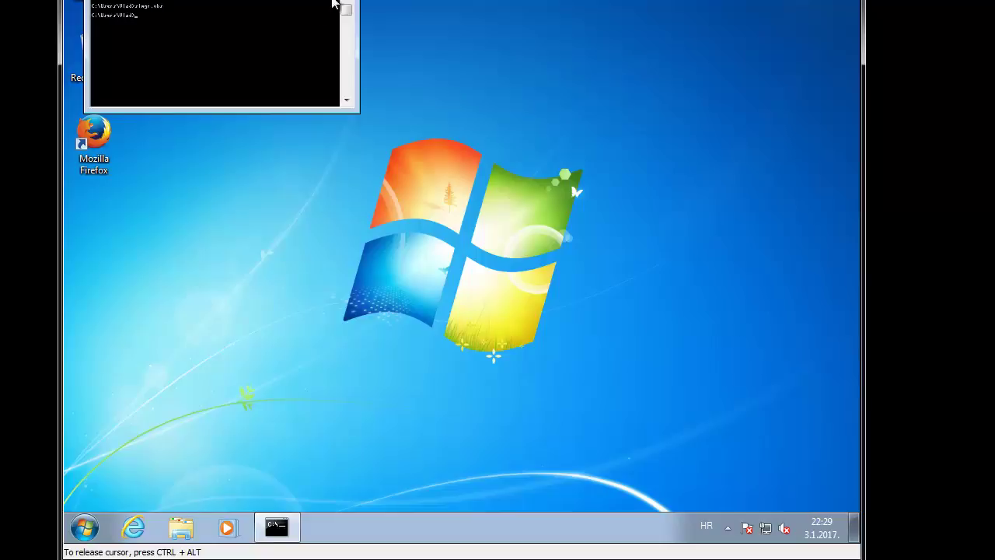
key("alt+F4")
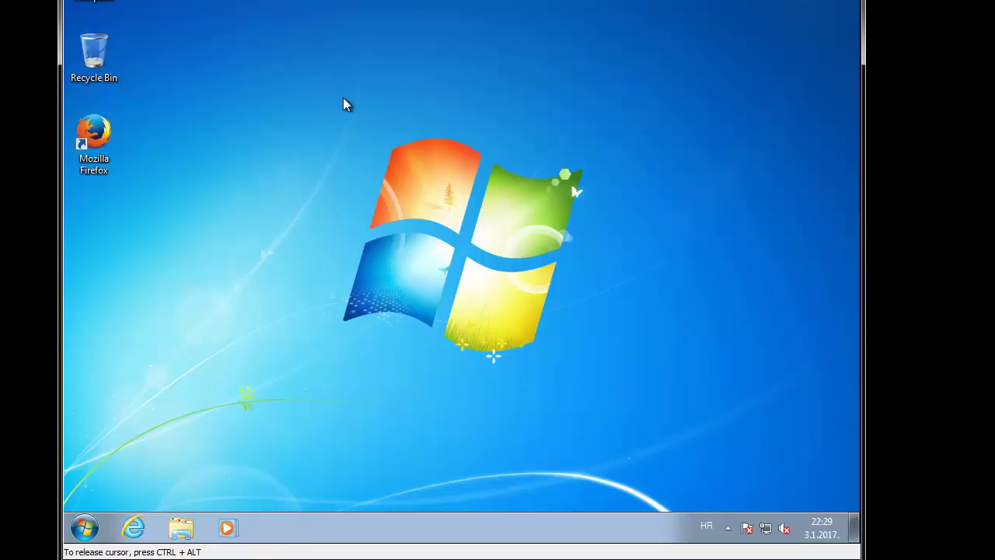
key("super")
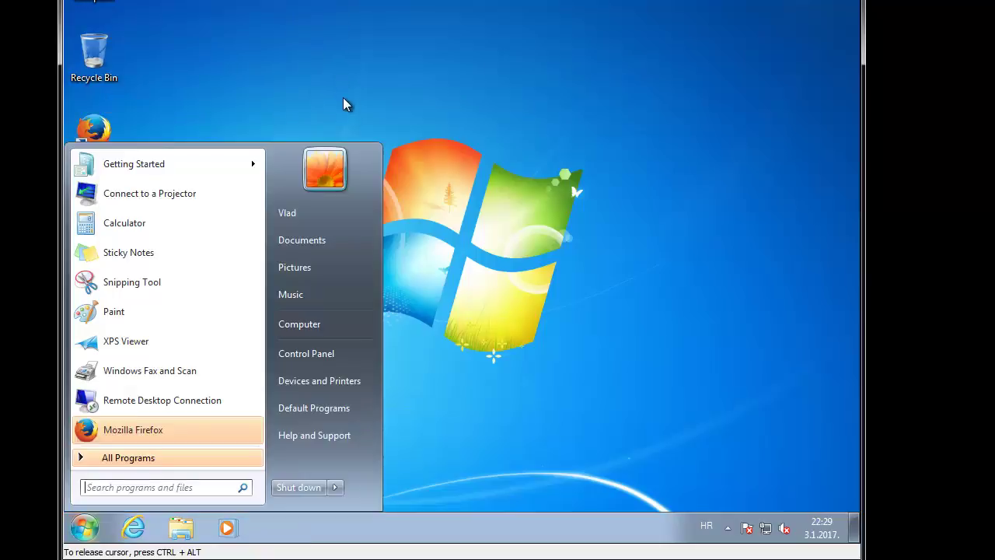
key("super+r")
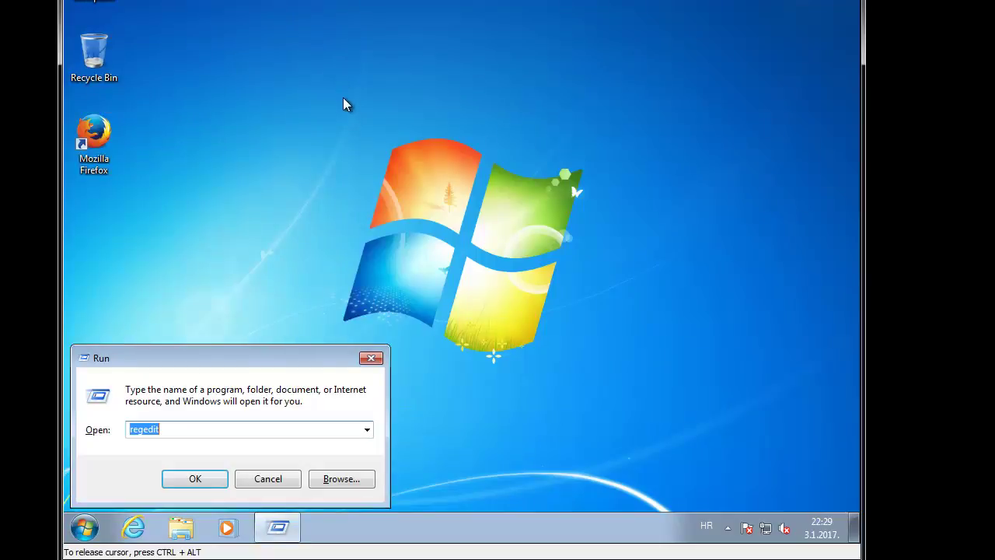
type("%%")
type("localappdata%")
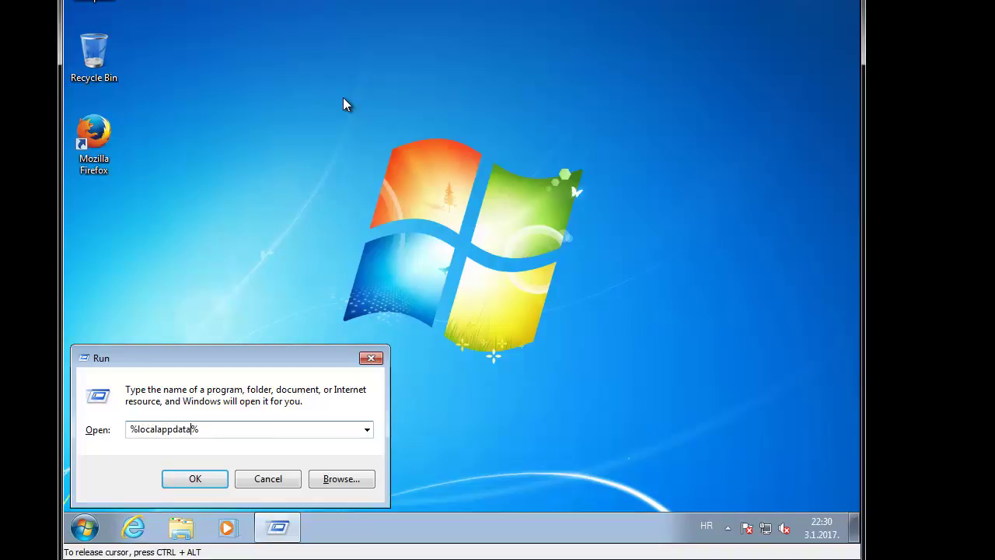
key("Return")
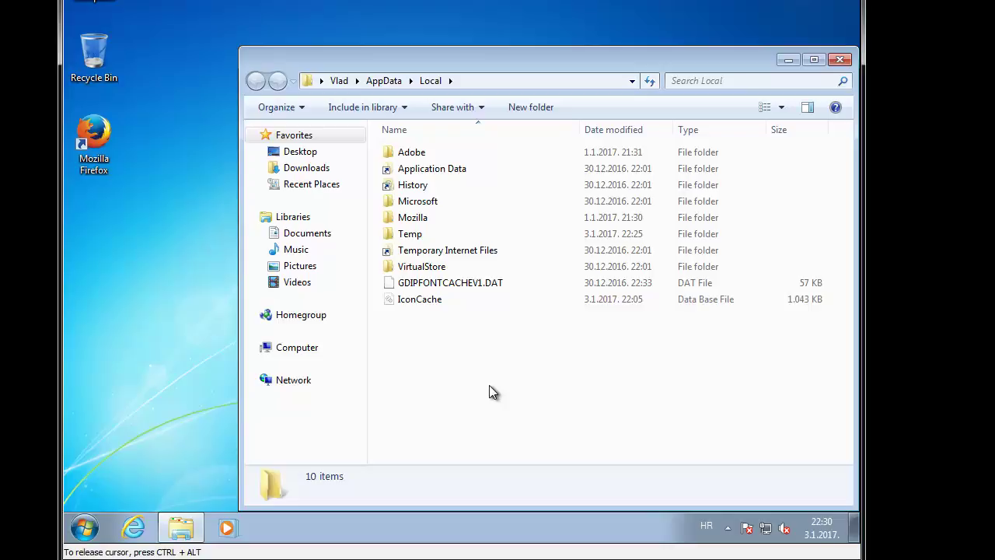
left_click(582, 80)
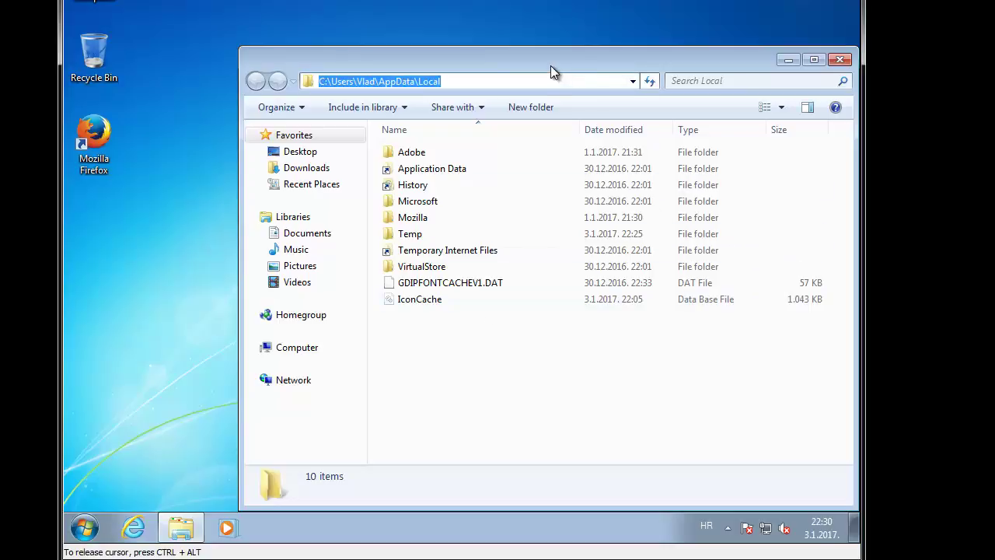
left_click_drag(551, 65, 459, 15)
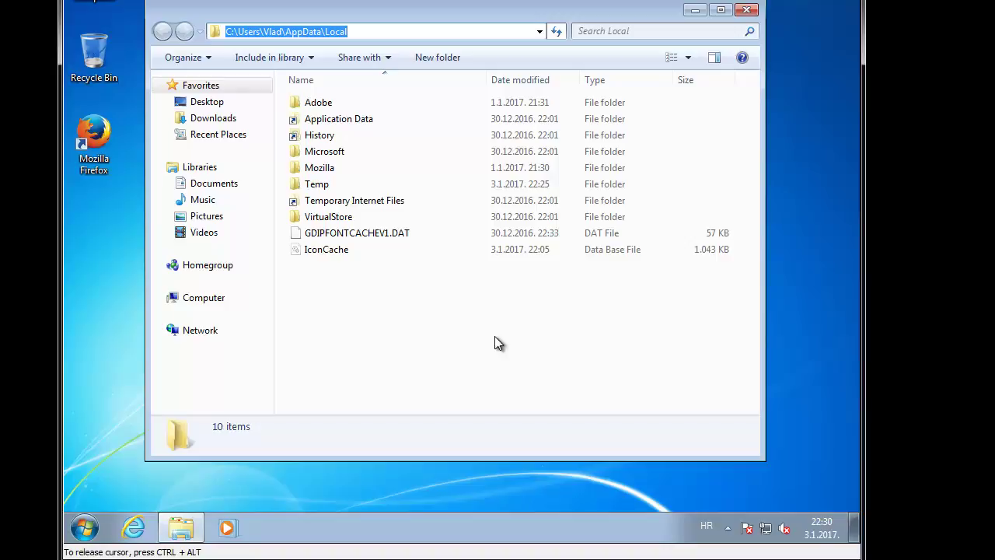
left_click(108, 154)
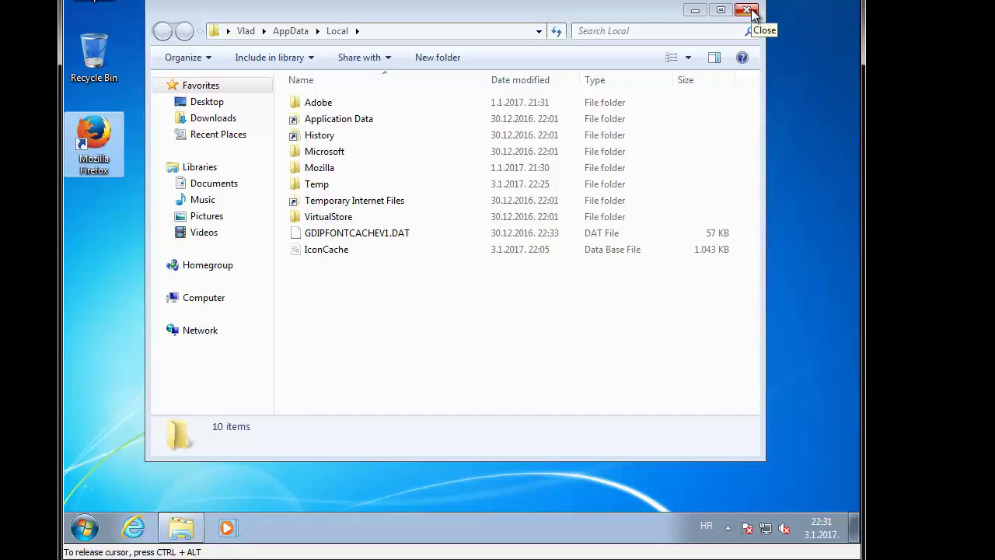
left_click(749, 11)
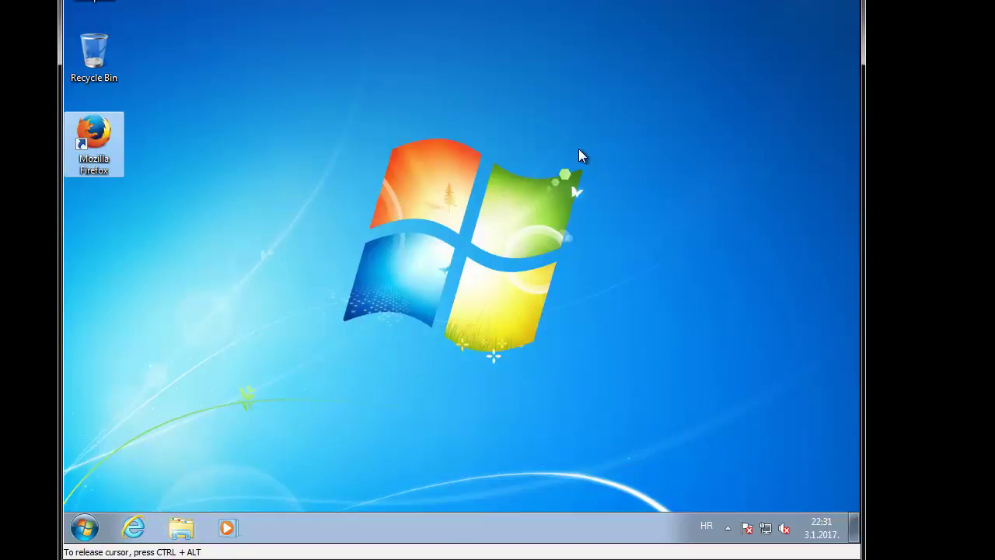
Step: Search Start for 'group', launch Edit group policy, and move the editor window up
key("super")
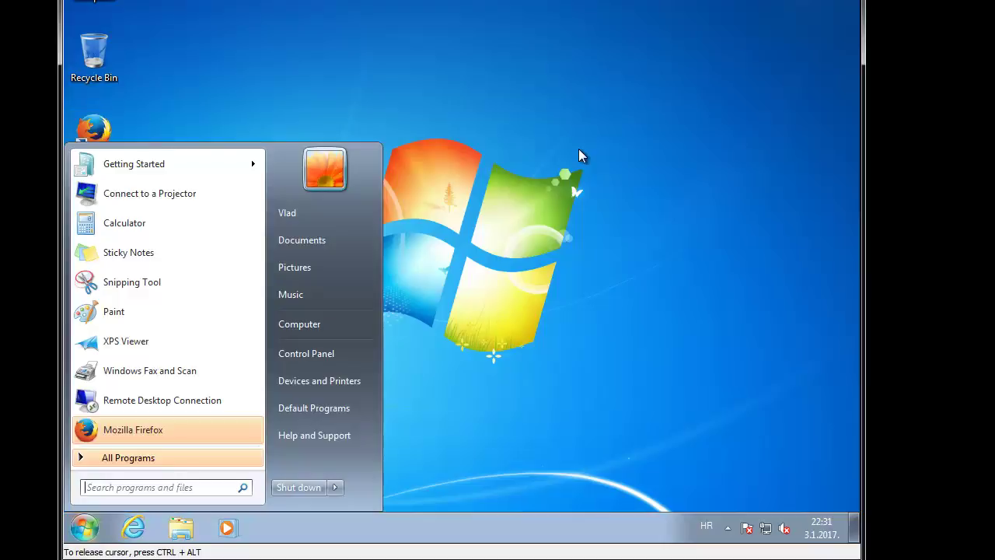
type("lo")
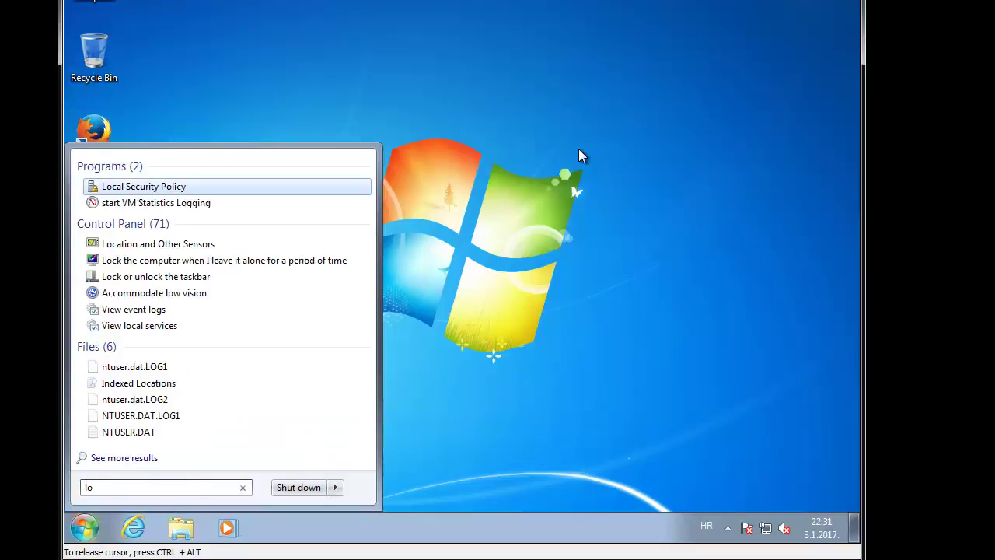
type("cal")
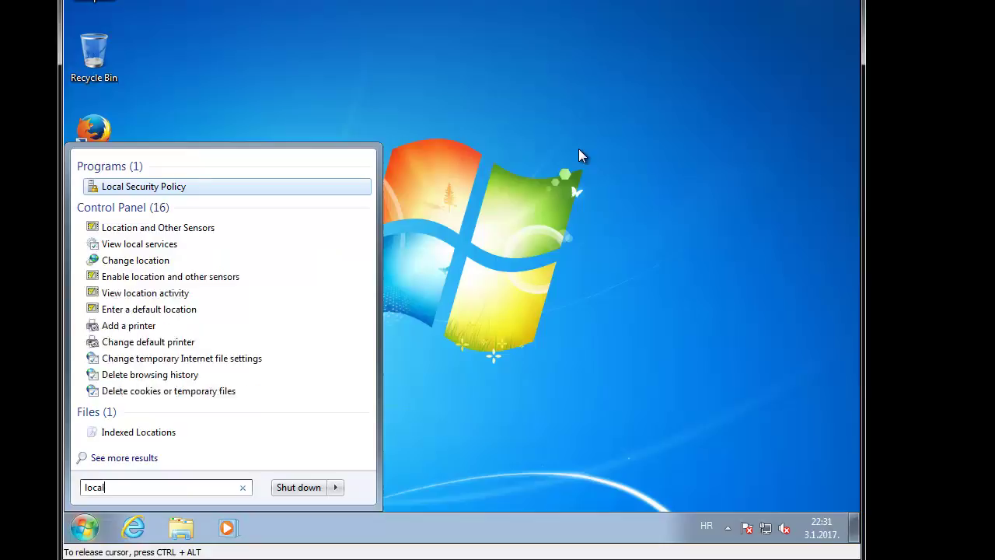
type(" gr")
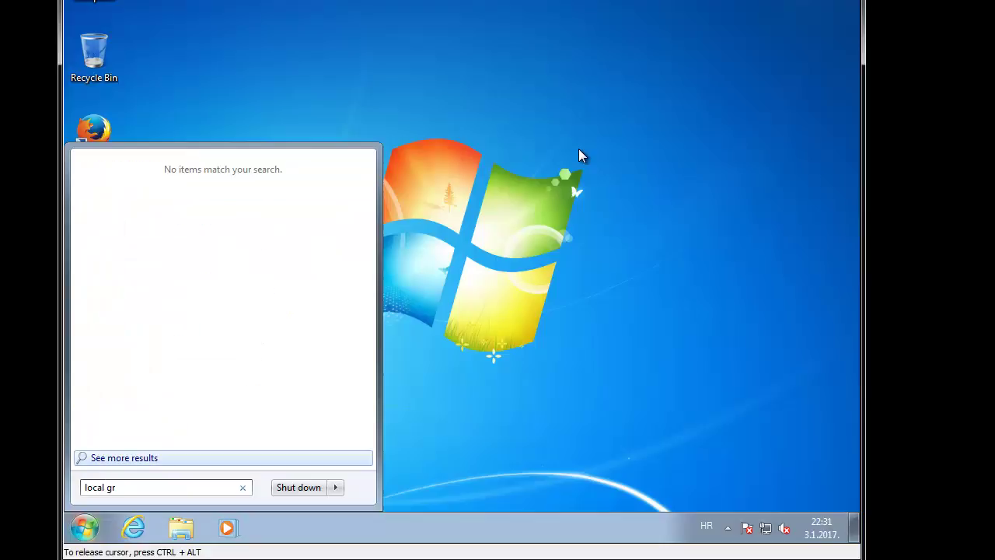
key("BackSpace")
key("BackSpace")
key("BackSpace")
key("BackSpace")
key("BackSpace")
key("BackSpace")
key("BackSpace")
key("BackSpace")
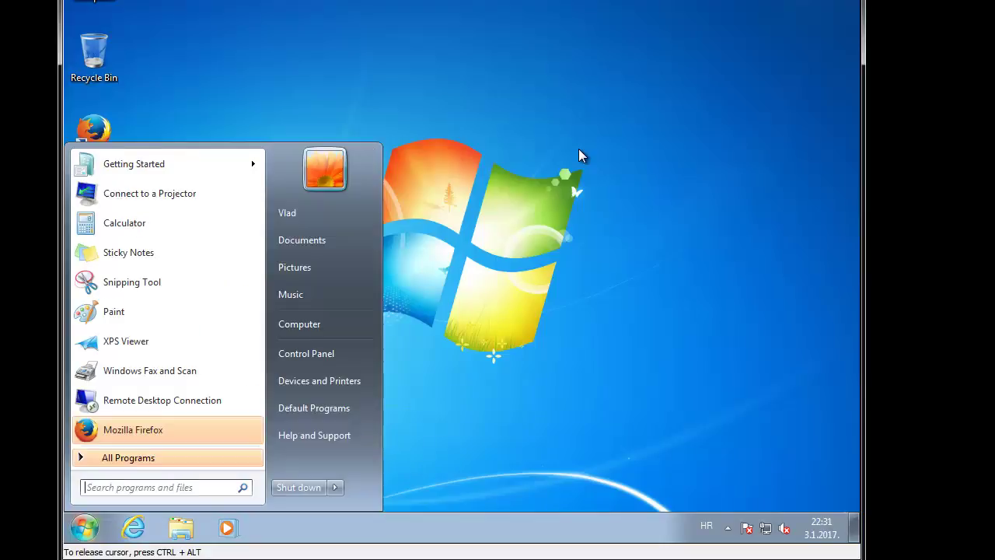
type("group")
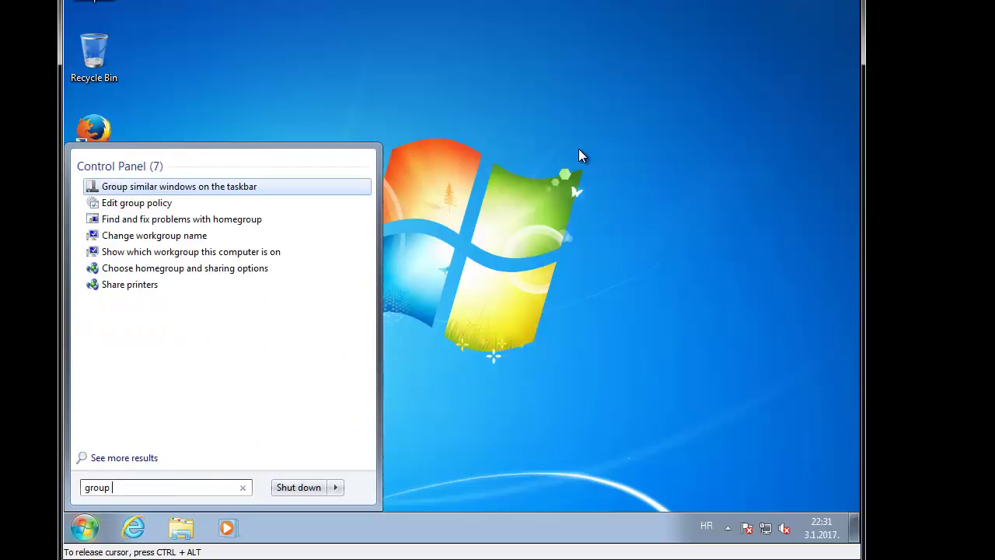
key("Down")
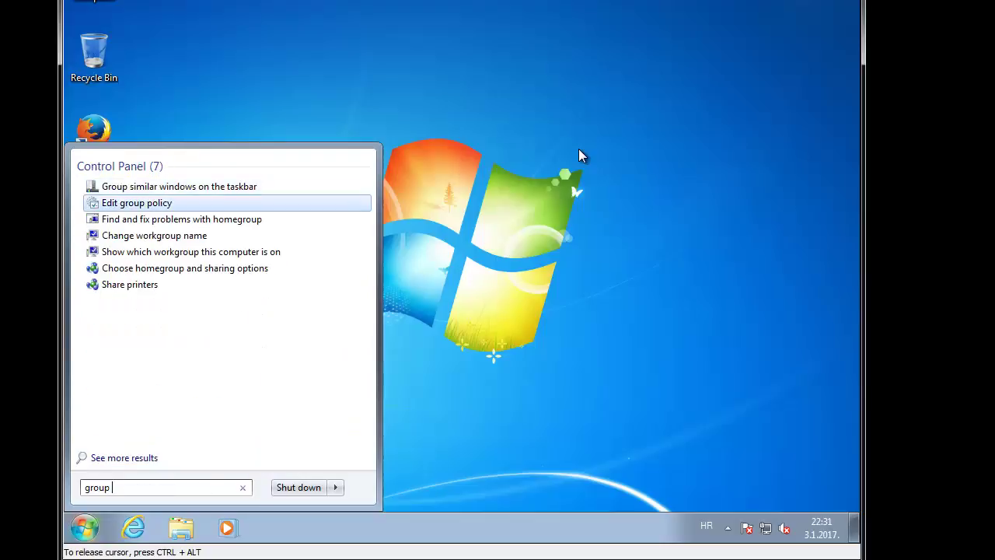
key("Return")
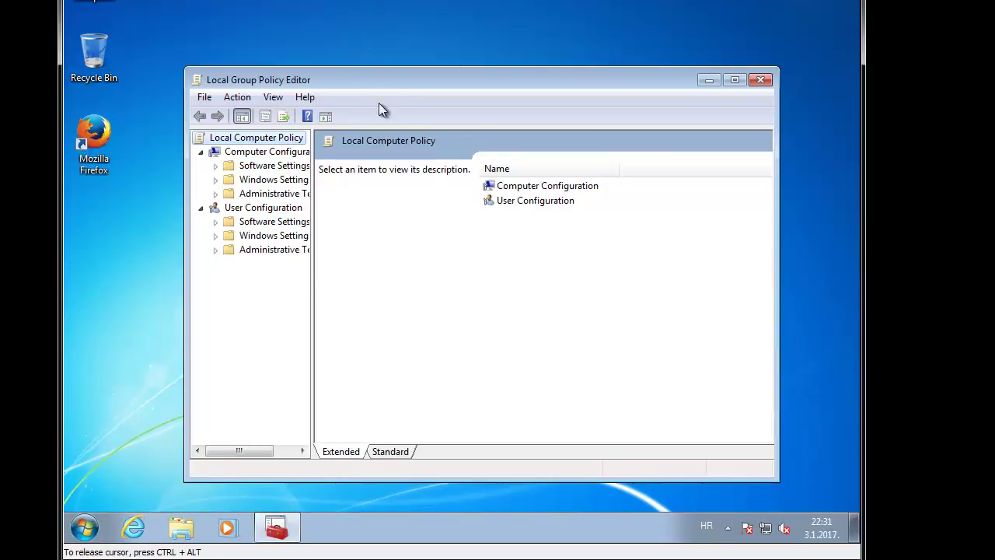
left_click_drag(369, 74, 357, 24)
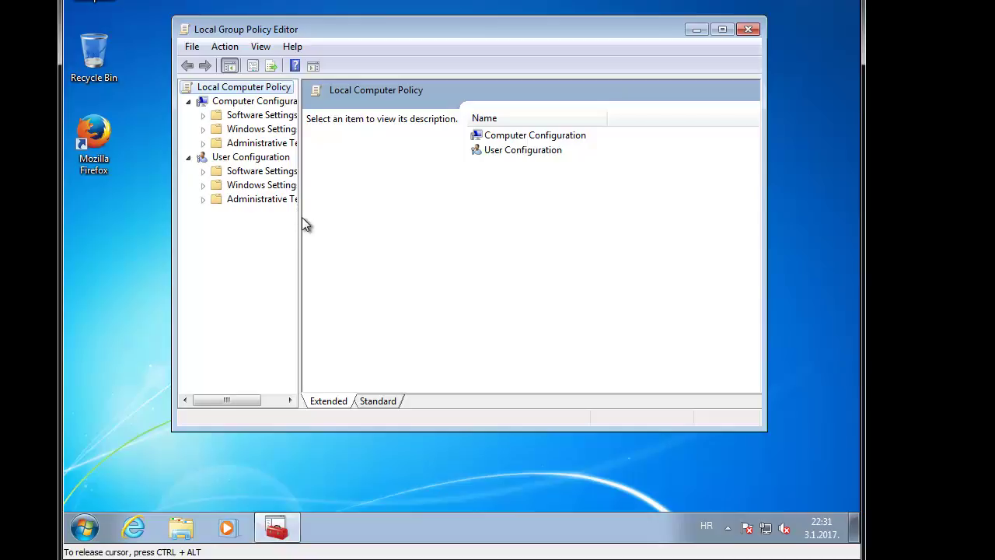
Step: Expand Computer Configuration > Windows Settings > Security Settings down to Software Restriction Policies
left_click_drag(303, 218, 424, 211)
left_click(282, 145)
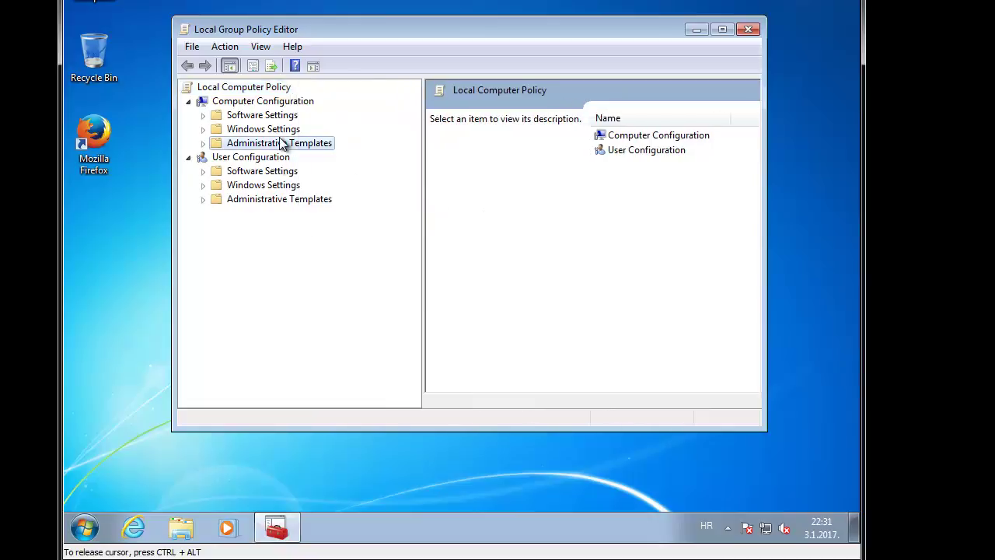
key("Up")
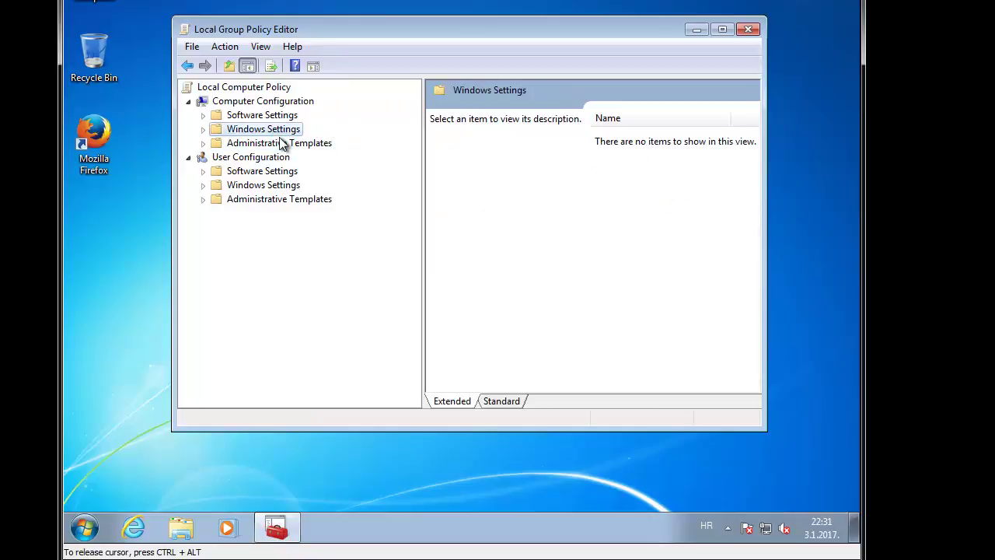
key("Right")
key("Down")
key("Down")
key("Down")
key("Down")
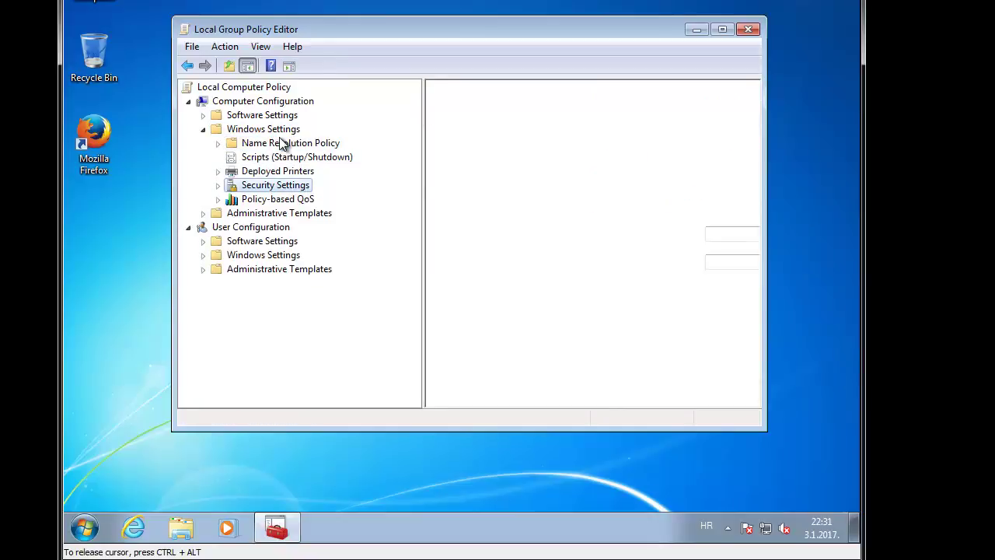
key("Right")
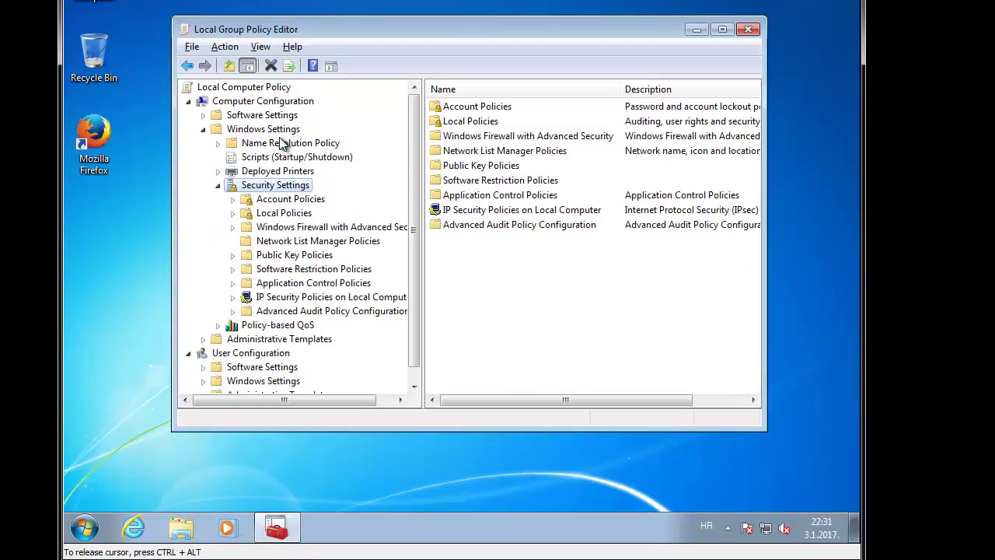
key("Down")
key("Down")
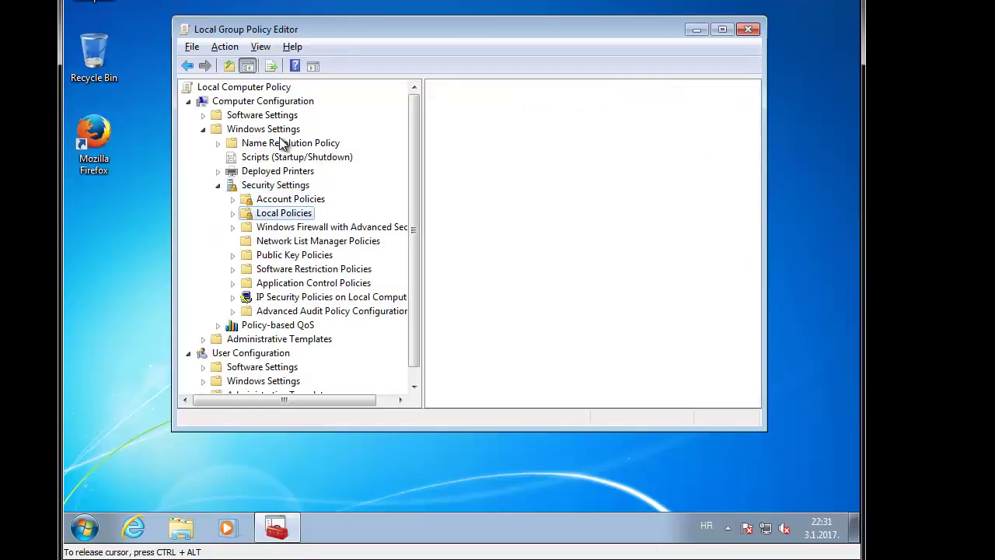
key("Down")
key("Down")
key("Down")
key("Down")
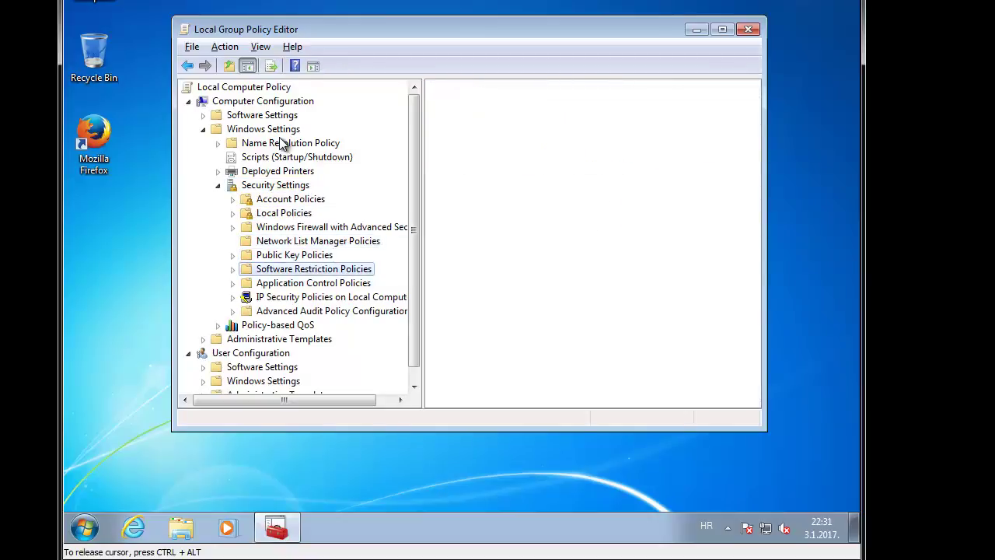
key("Right")
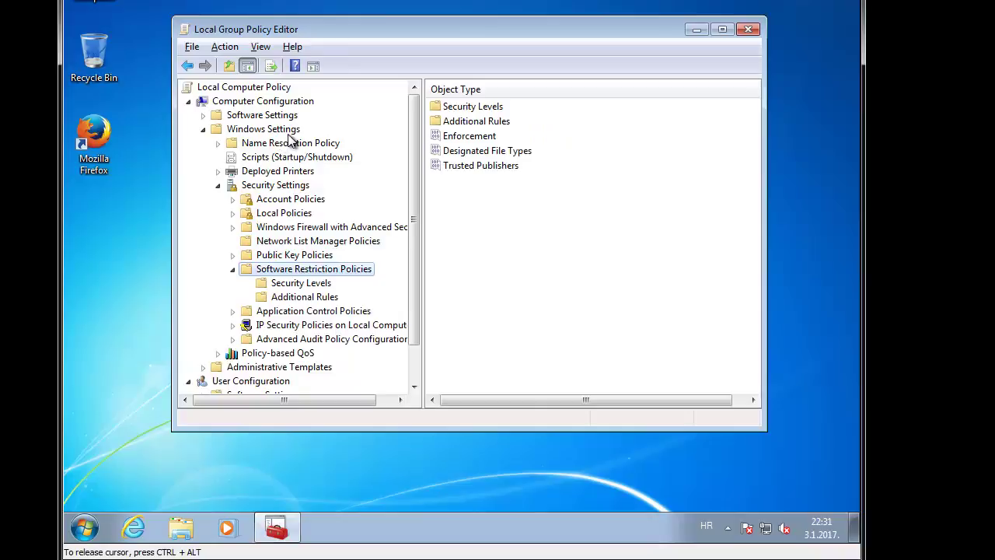
Step: Delete the existing Software Restriction Policies and create new ones
right_click(369, 270)
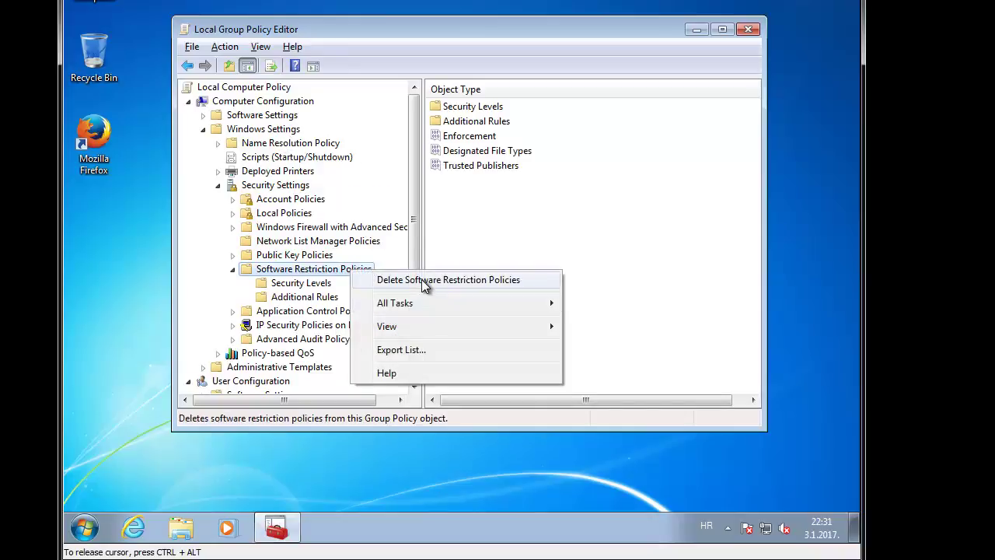
left_click(400, 282)
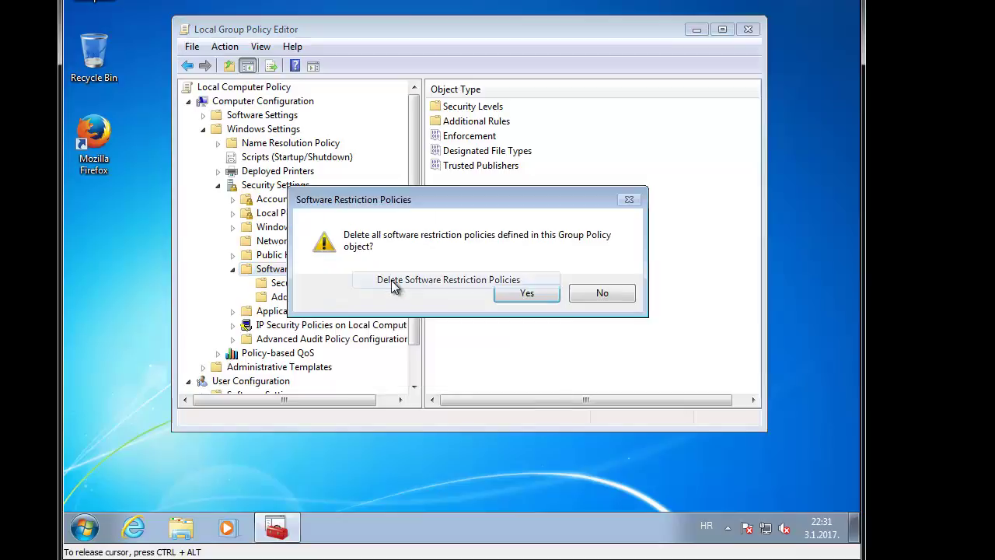
left_click(542, 295)
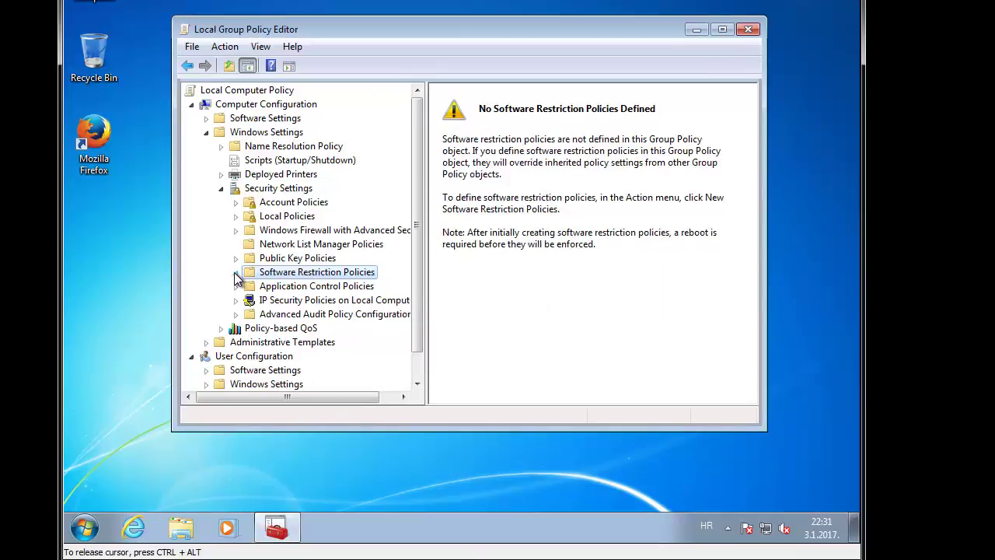
left_click(299, 260)
left_click(298, 274)
right_click(305, 270)
left_click(348, 283)
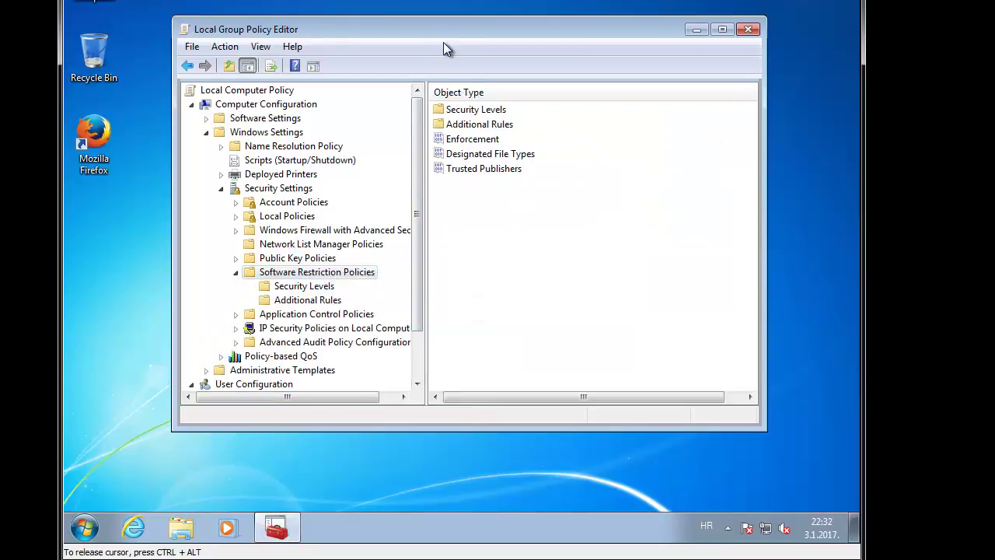
Step: Open Additional Rules and start a New Path Rule, defaulting to Disallowed
left_click_drag(453, 32, 430, 3)
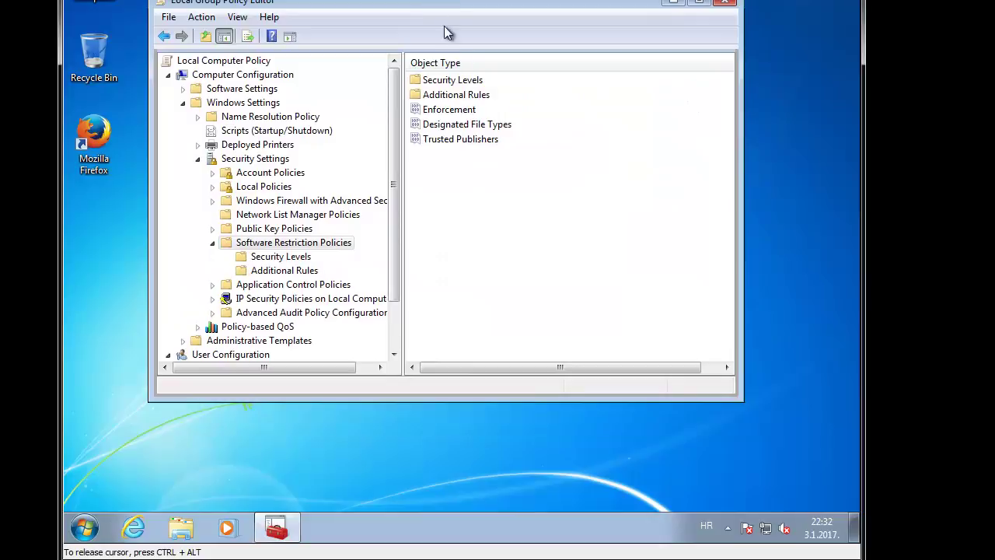
right_click(478, 196)
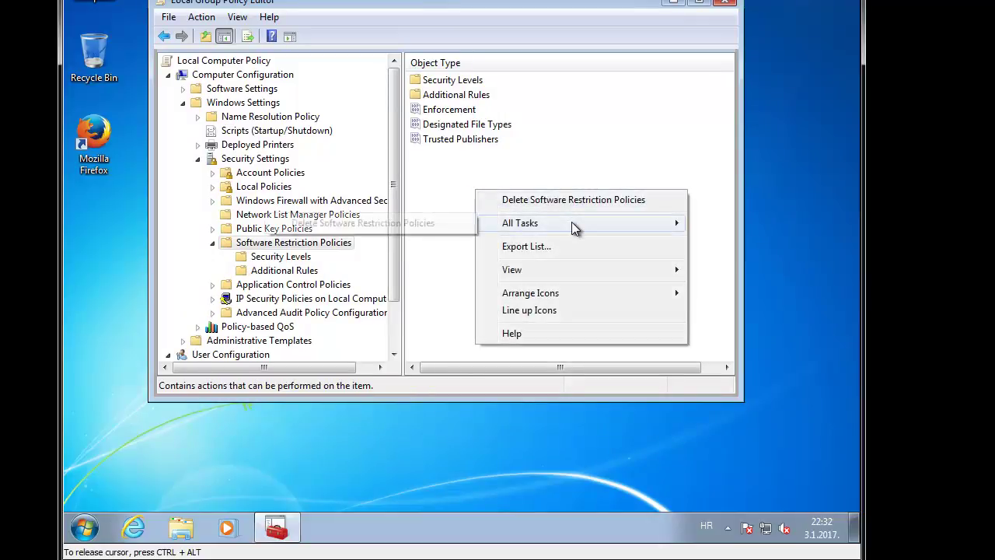
double_click(474, 96)
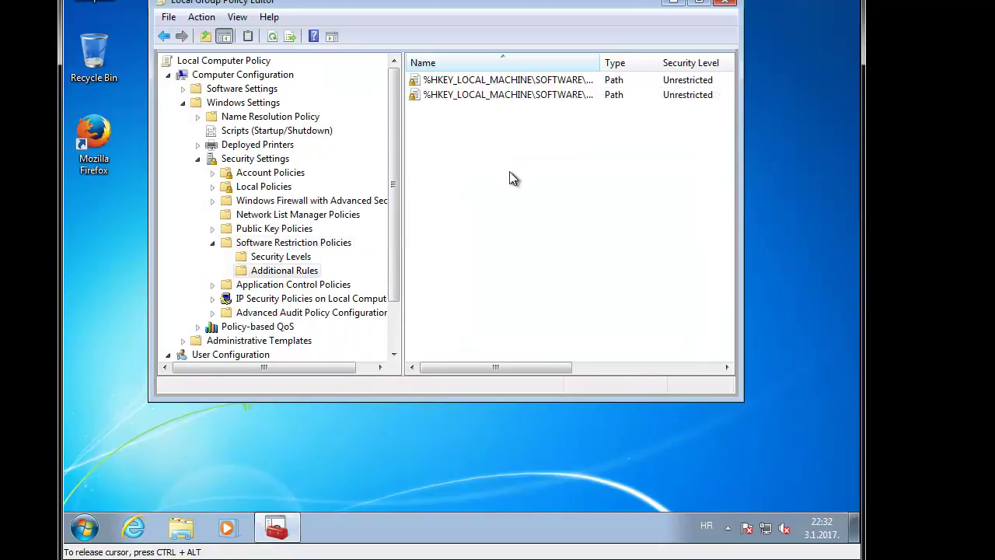
right_click(459, 135)
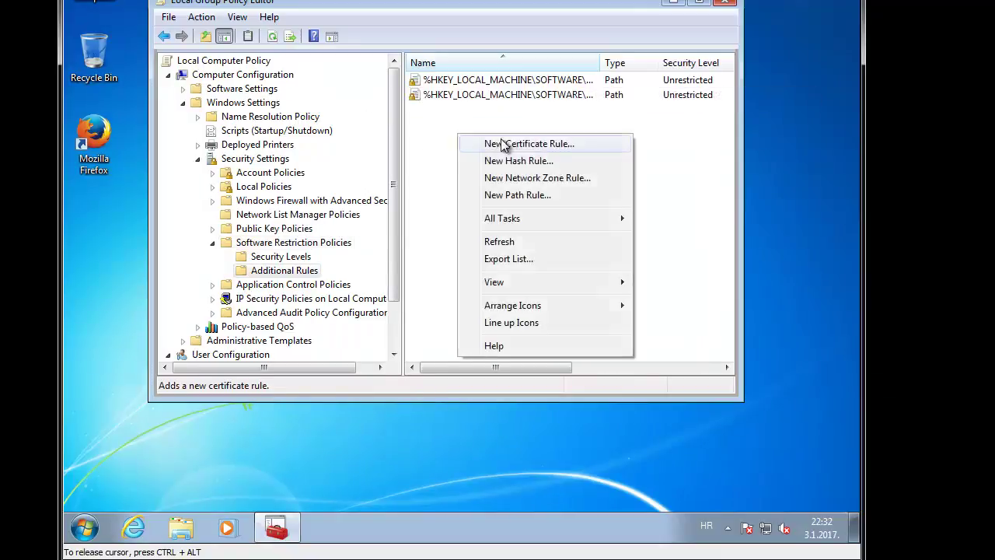
left_click(542, 201)
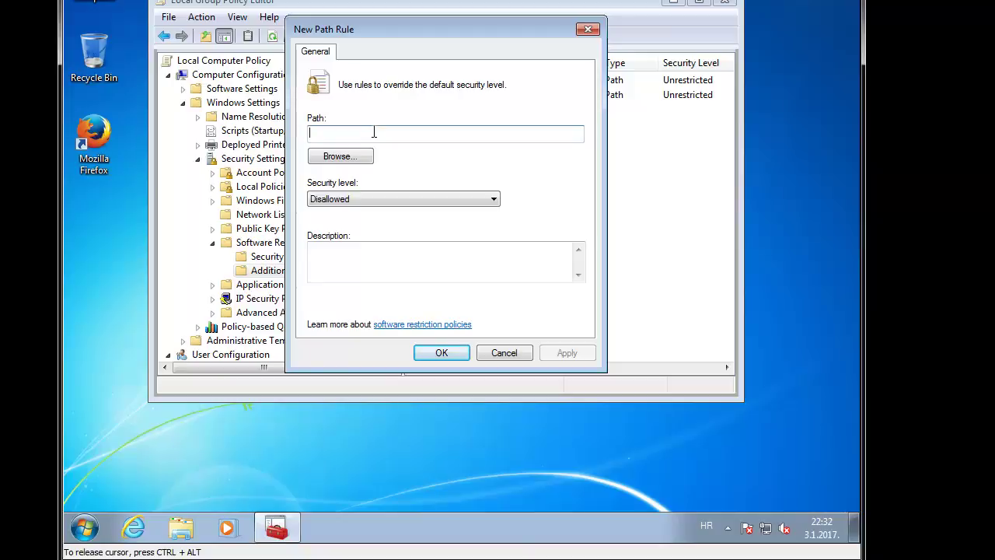
Step: Add the Disallowed path rule %localappdata%\*.exe, copying the %localappdata%\ prefix
type("%%")
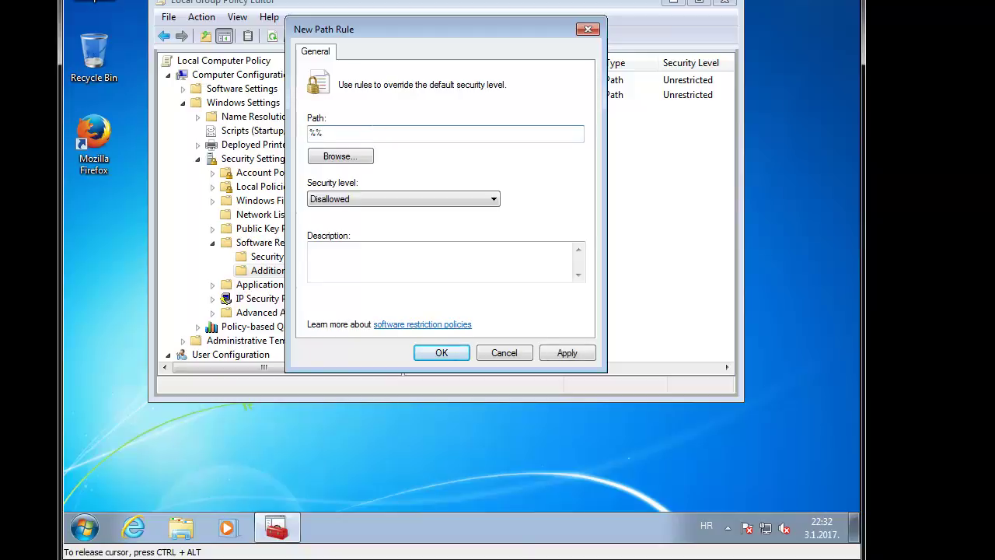
type("localappdata")
type("\\*.exe")
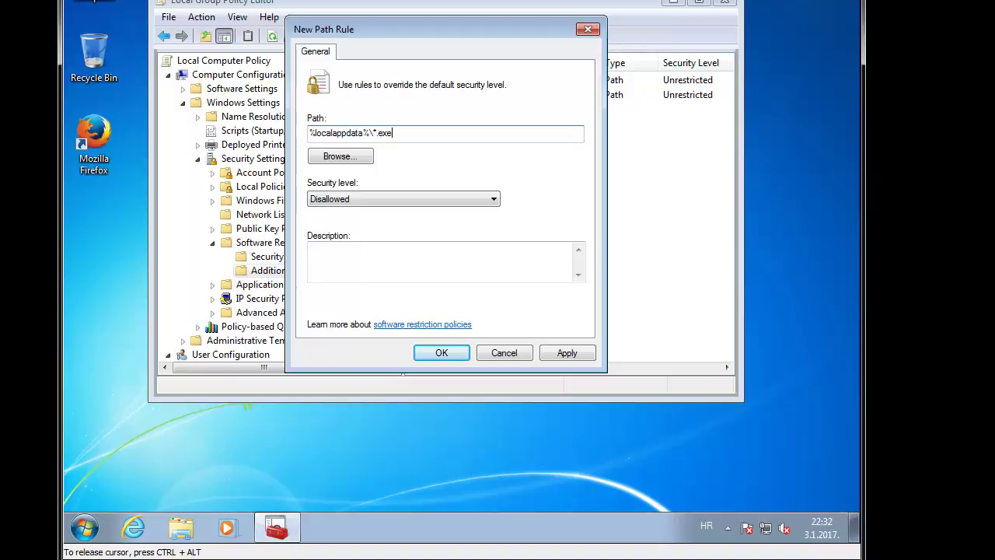
key("shift+Left")
key("shift+Left")
key("shift+Left")
key("shift+Left")
key("shift+Left")
key("shift+Left")
key("shift+Left")
key("shift+Left")
key("shift+Left")
key("shift+Left")
key("shift+Left")
key("shift+Left")
key("shift+Left")
key("shift+Left")
key("shift+Left")
key("shift+Left")
key("shift+Left")
key("shift+Left")
key("shift+Left")
key("shift+Left")
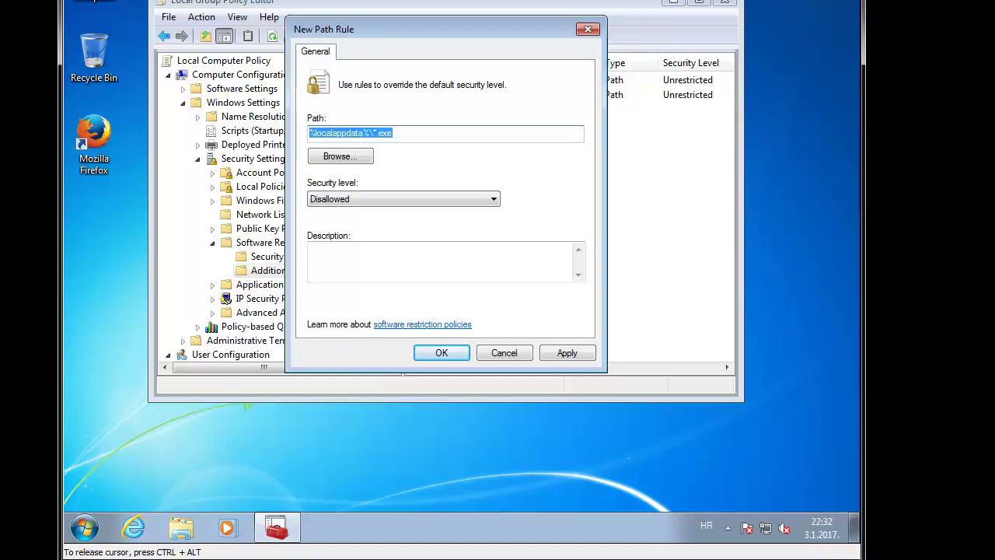
key("Home")
key("shift+Right")
key("shift+Right")
key("shift+Right")
key("shift+Right")
key("shift+Right")
key("shift+Right")
key("shift+Right")
key("shift+Right")
key("shift+Right")
key("shift+Right")
key("shift+Right")
key("shift+Right")
key("shift+Right")
key("shift+Right")
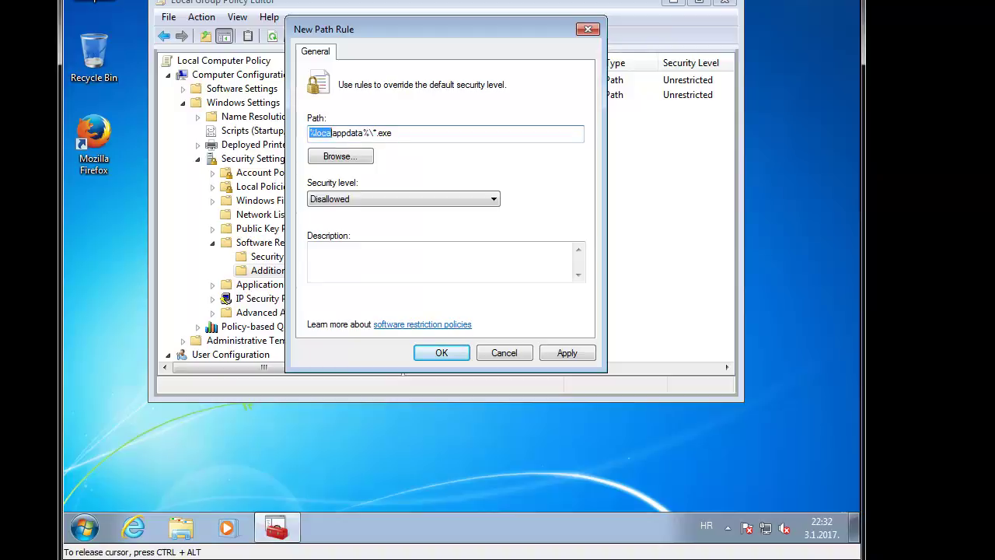
key("shift+Right")
key("ctrl+c")
left_click(441, 354)
Step: Add a Disallowed path rule for %localappdata%\*\*.exe
right_click(470, 137)
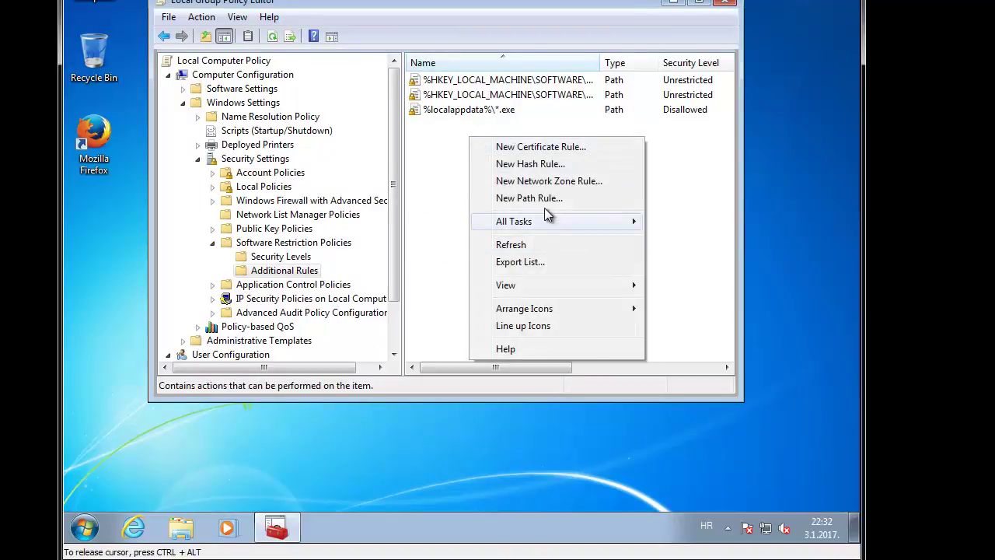
left_click(529, 198)
key("ctrl+v")
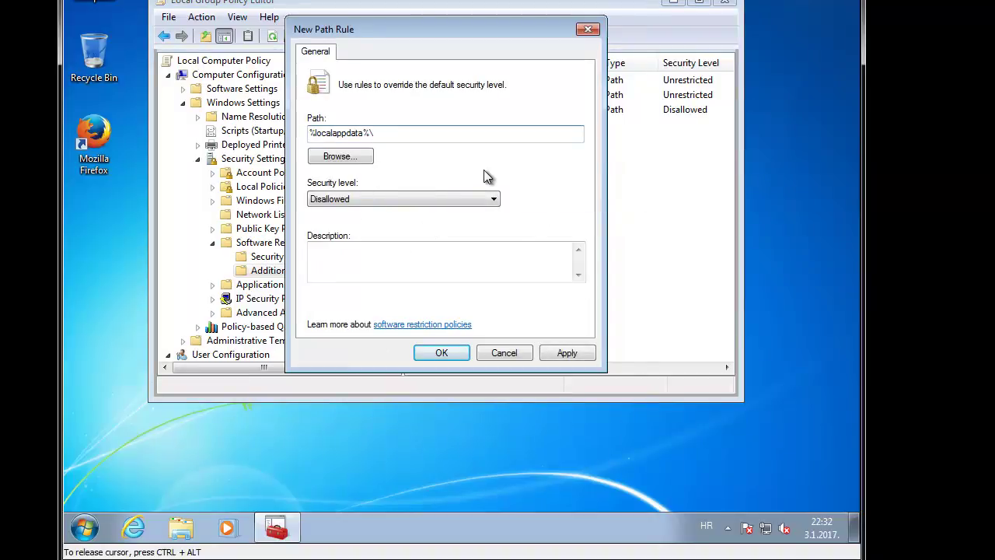
type("*\\")
type("*.exe")
Step: Start another path rule and enter %localappdata%\*.zip\*.exe
right_click(495, 197)
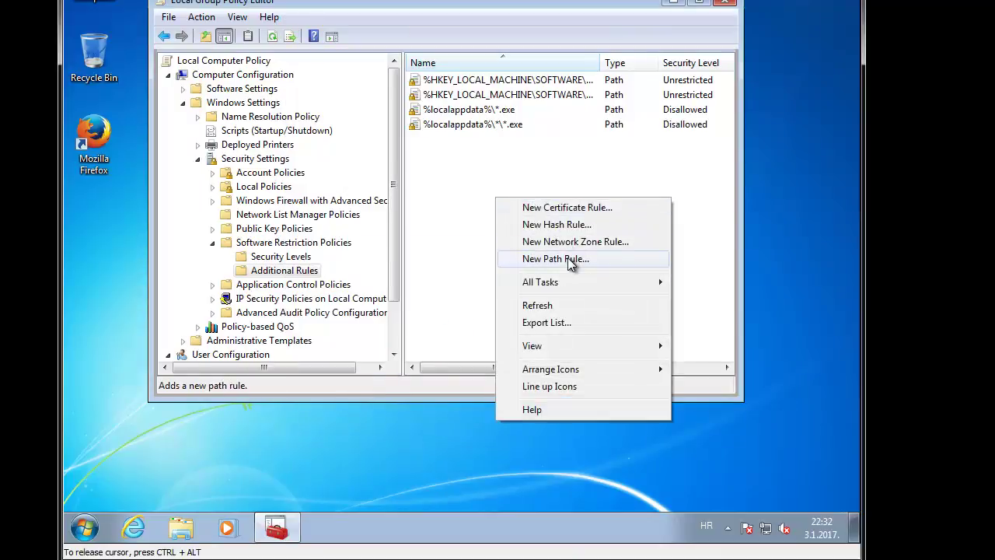
left_click(570, 264)
key("ctrl+v")
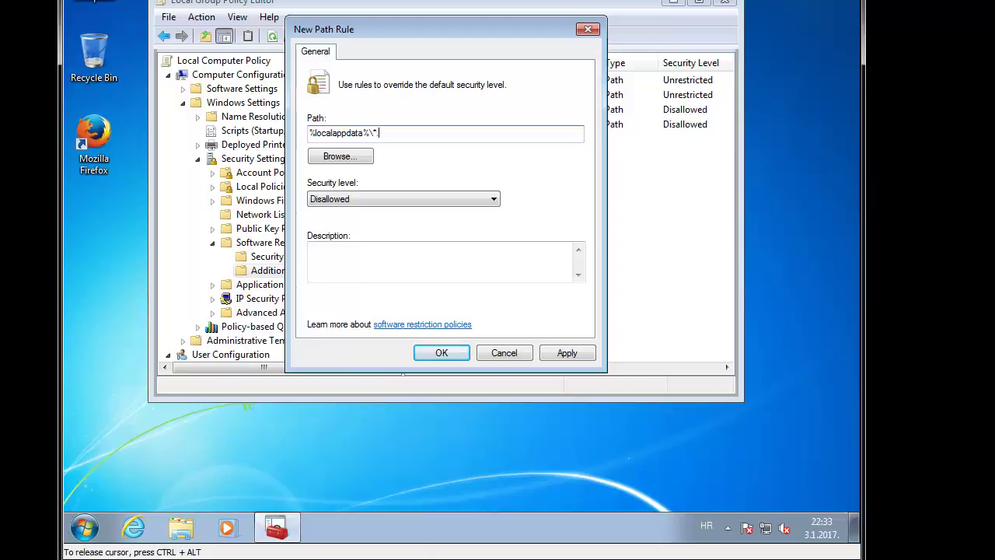
type("zip\\*.exe")
Step: Save the zip rule and add a Disallowed path rule for %localappdata%\7z*\*.exe
left_click(442, 353)
right_click(454, 187)
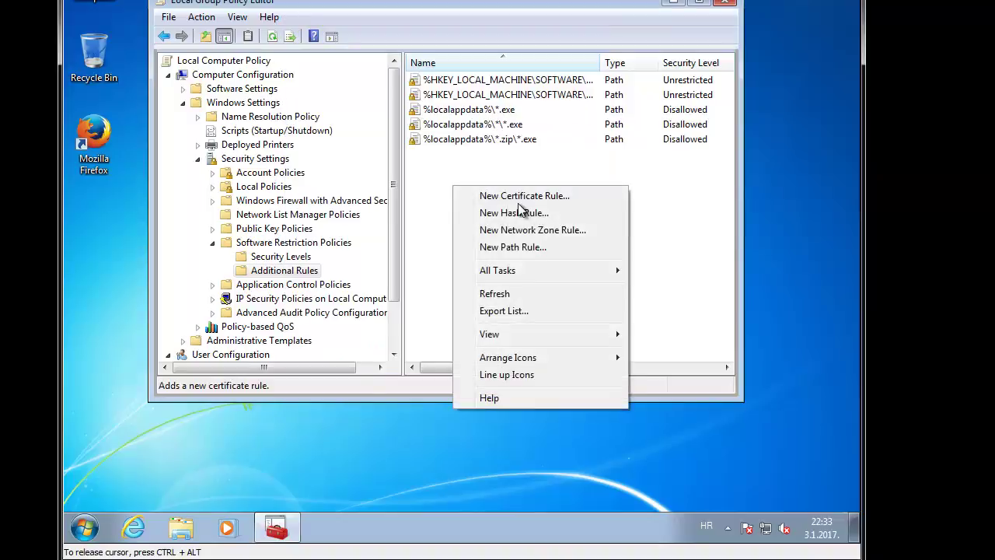
left_click(553, 251)
key("ctrl+v")
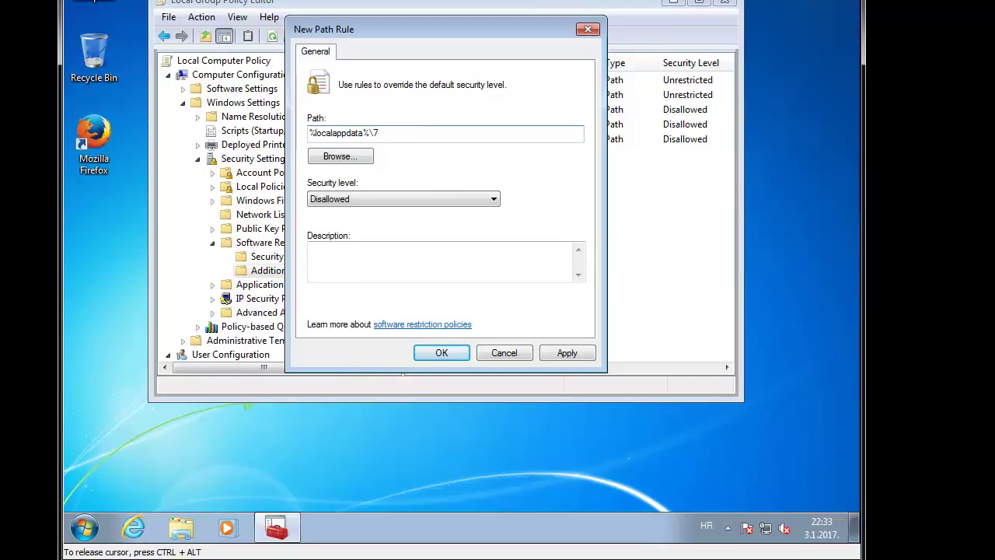
type("7z*\\")
key("shift+Left")
key("End")
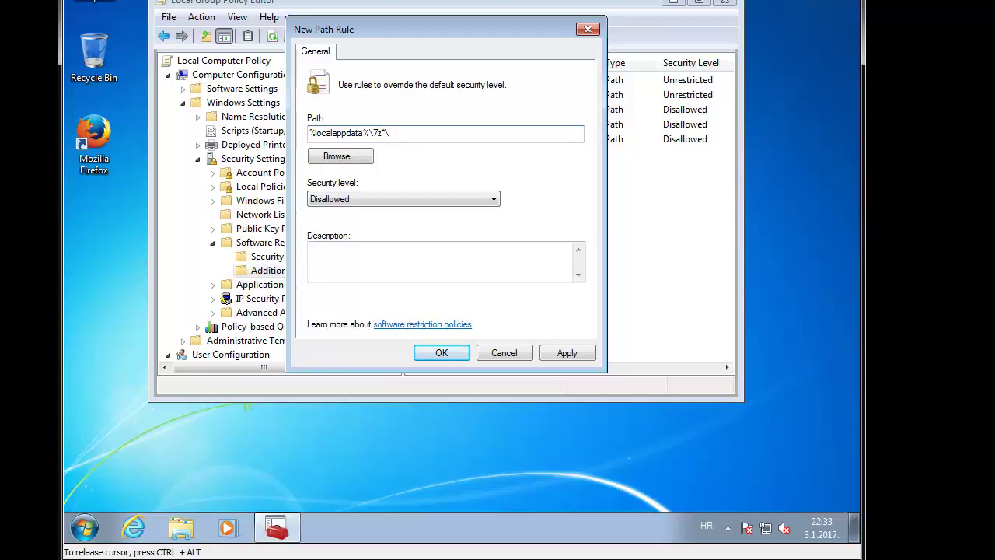
type(".exe")
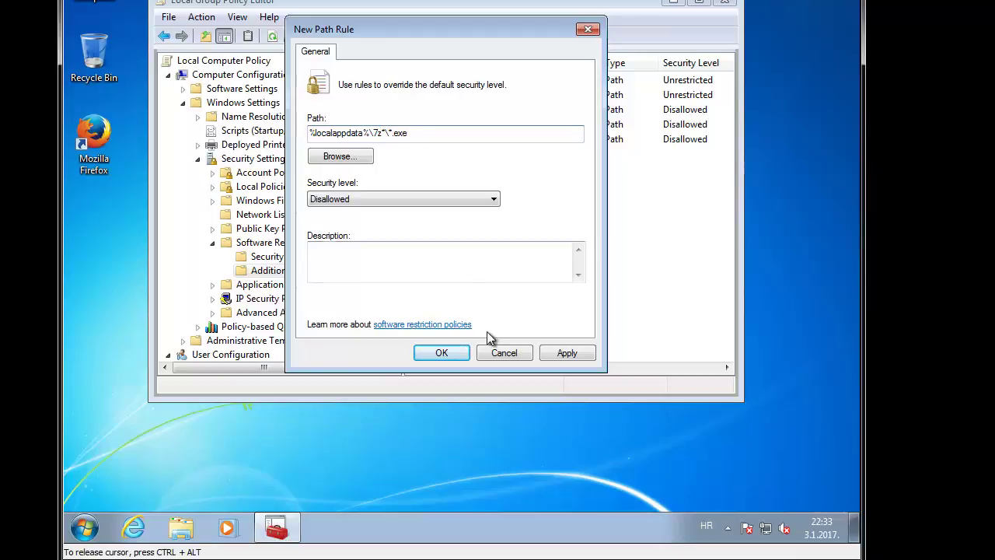
left_click(462, 352)
Step: Add a Disallowed path rule for %localappdata%\rar*\*.exe
right_click(463, 213)
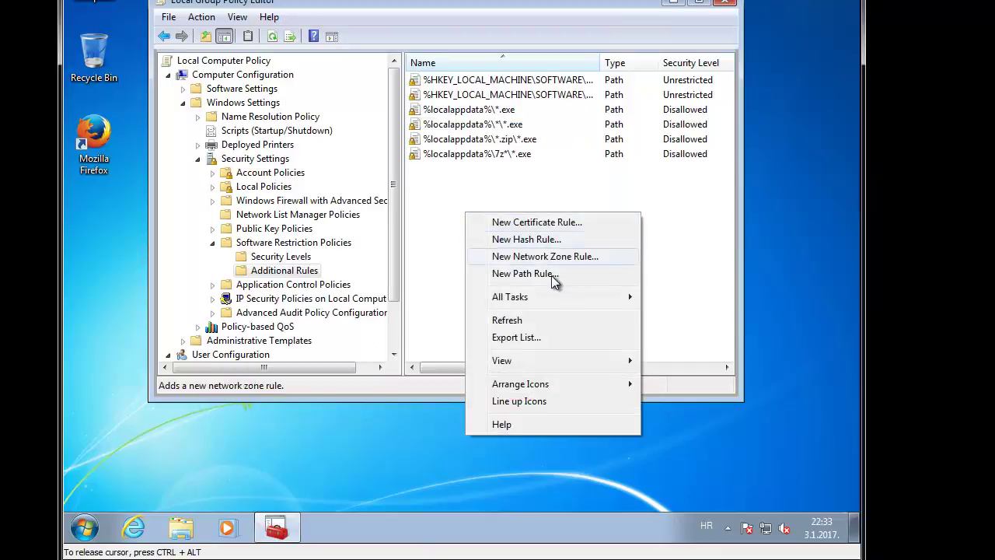
left_click(526, 273)
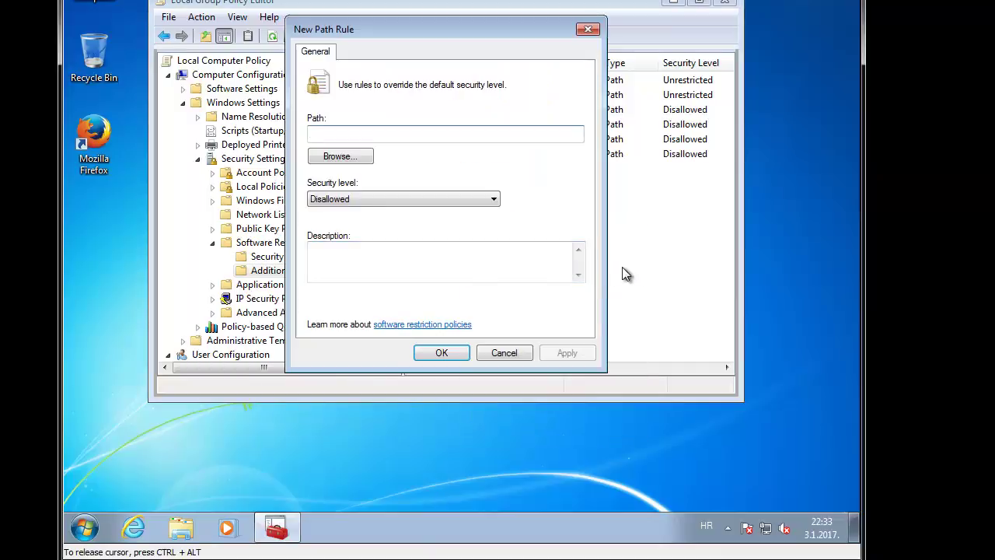
key("ctrl+v")
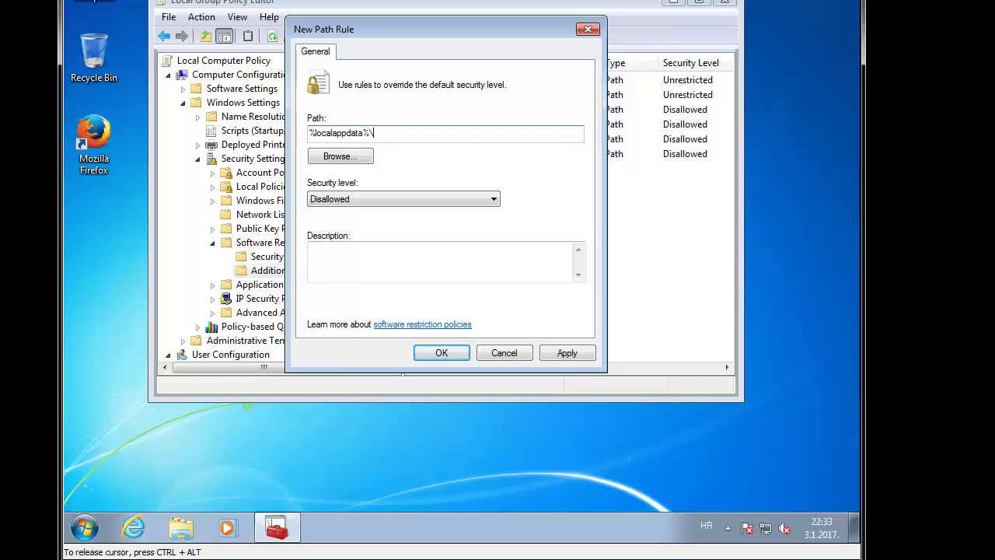
type("rar\\*.exe")
key("Left")
key("Left")
key("Left")
key("Left")
type("*")
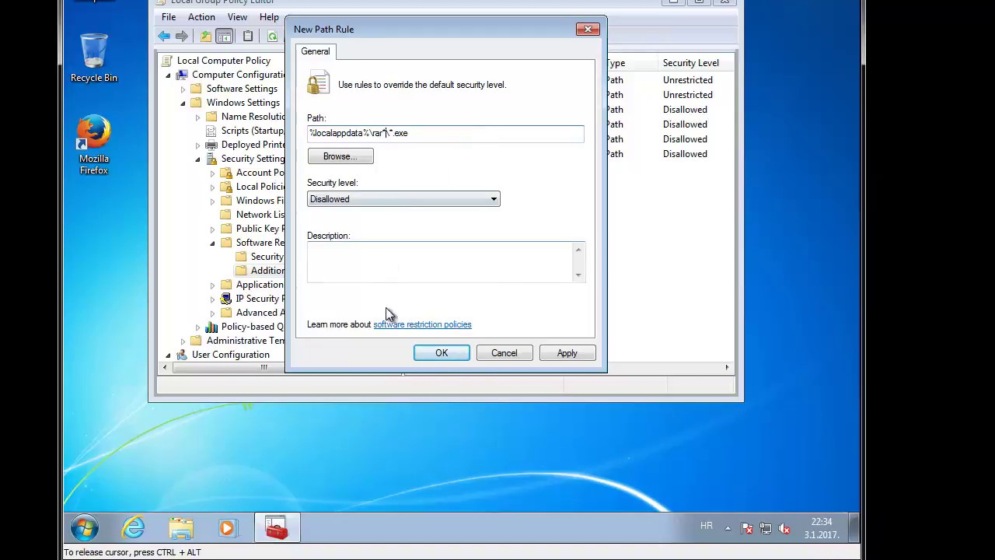
left_click(438, 352)
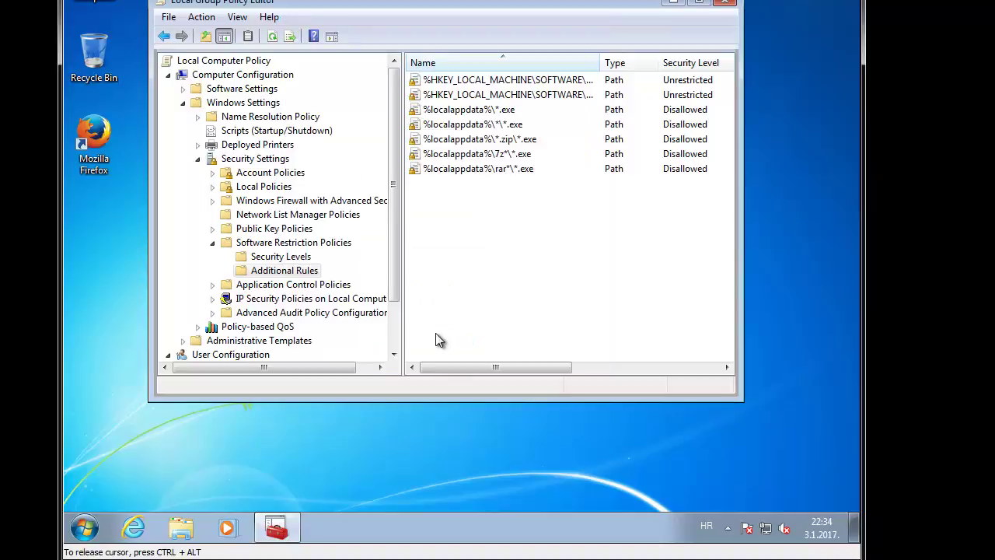
Step: Create a new Disallowed path rule for %localappdata%\Temp\wz*\*.exe in Additional Rules
right_click(461, 235)
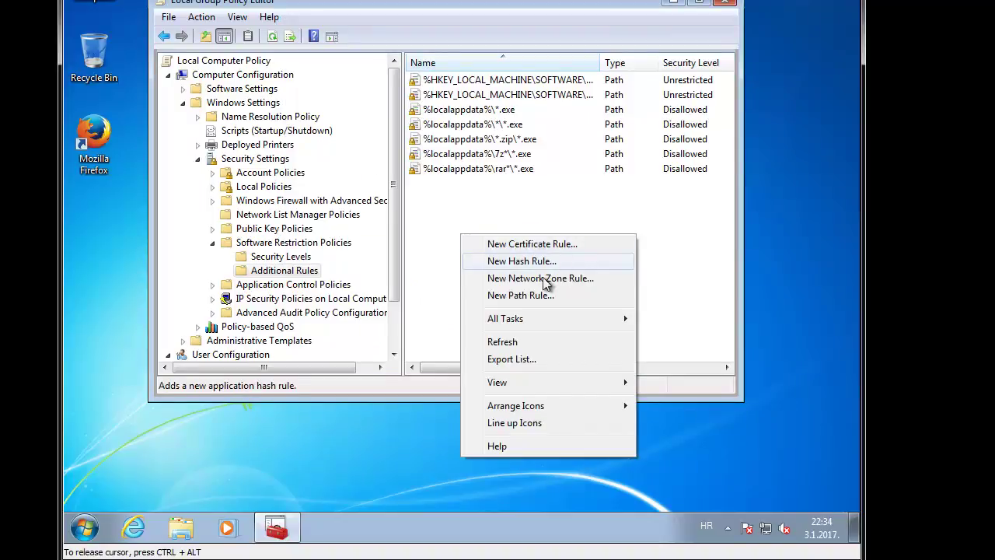
left_click(520, 295)
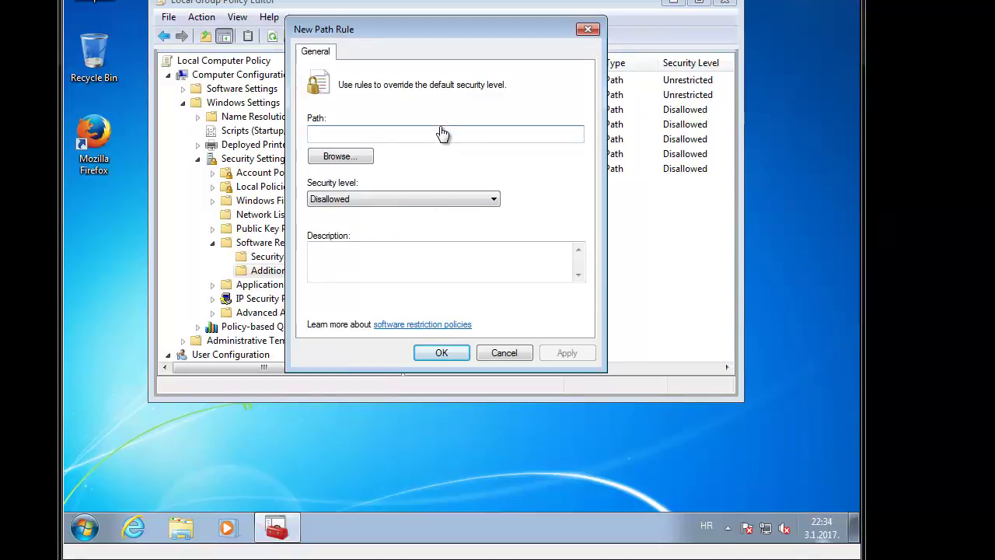
key("ctrl+v")
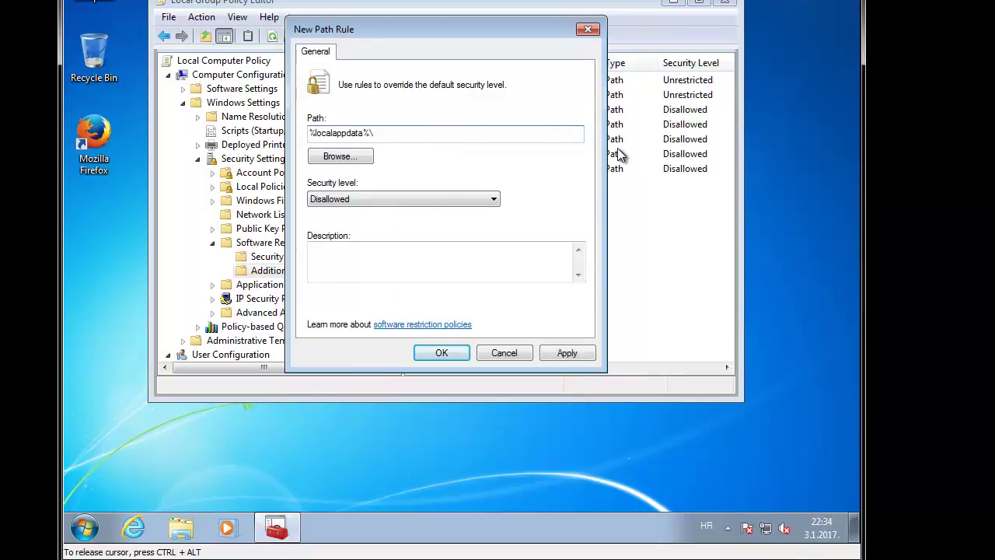
type("Temp\\wz*\\")
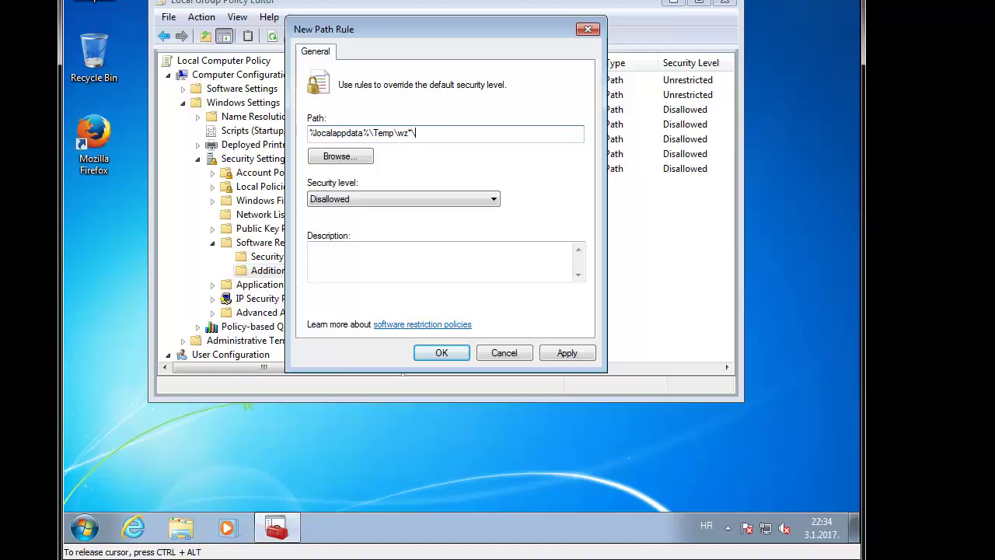
type("*.exe")
left_click(445, 354)
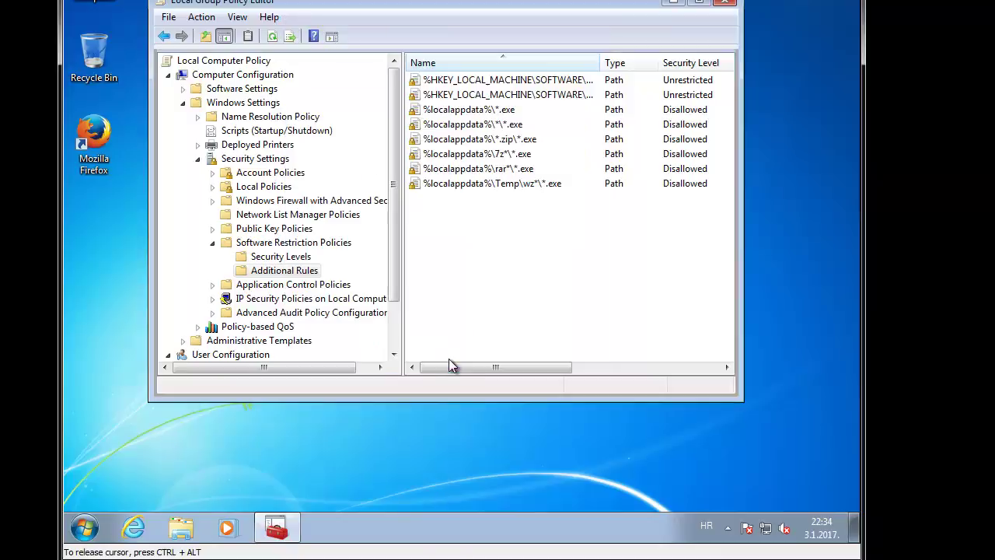
Step: Edit the rar rule's path to sit under %localappdata%\temp
right_click(515, 168)
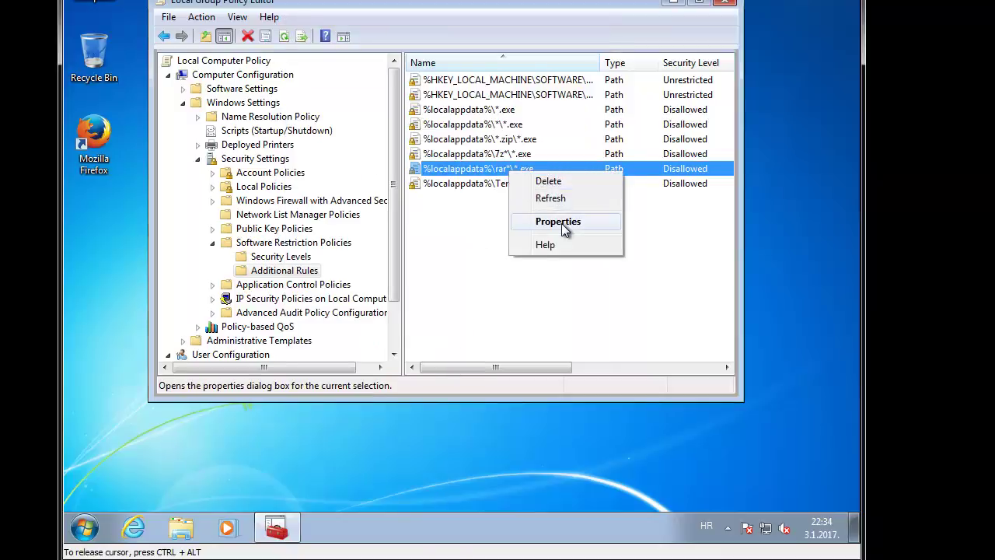
left_click(560, 224)
left_click(369, 133)
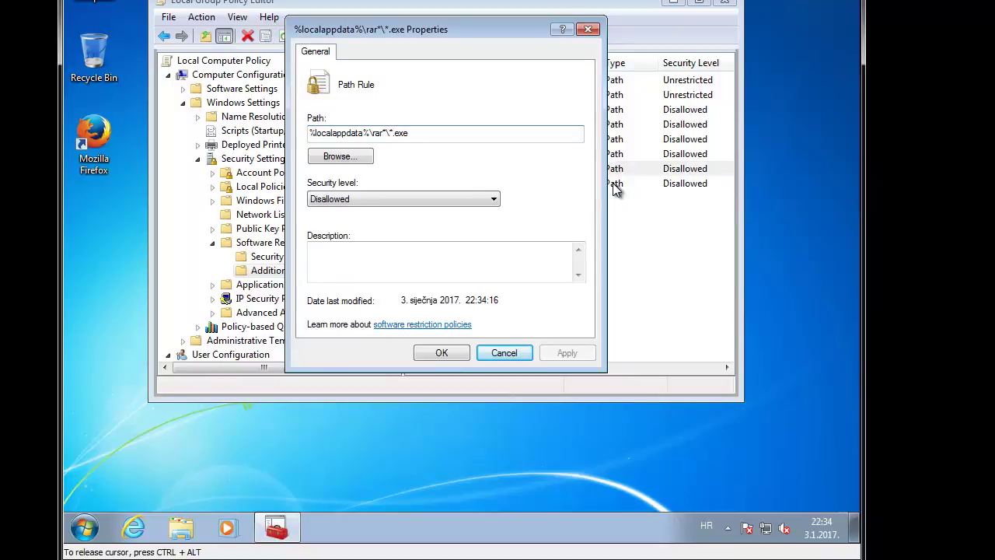
type("\\%localappdata%")
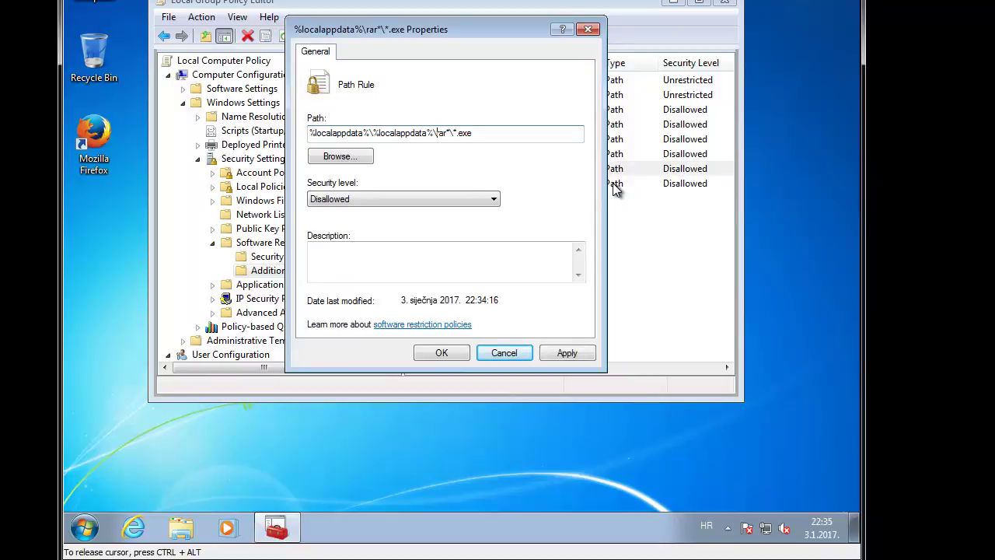
key("BackSpace")
key("BackSpace")
key("BackSpace")
key("BackSpace")
key("BackSpace")
key("BackSpace")
key("BackSpace")
key("BackSpace")
key("BackSpace")
key("BackSpace")
key("BackSpace")
key("BackSpace")
key("BackSpace")
key("BackSpace")
key("BackSpace")
type("temp")
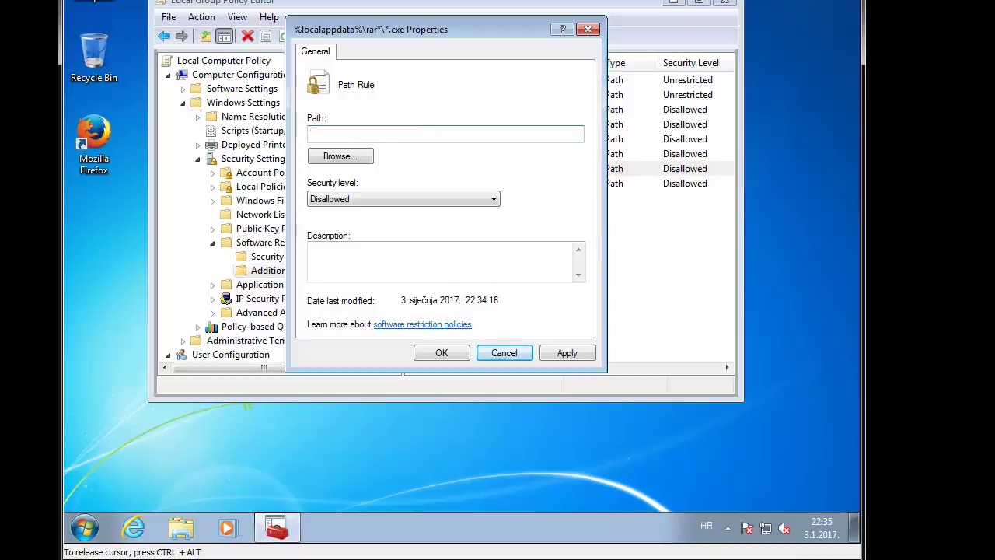
left_click_drag(396, 132, 310, 133)
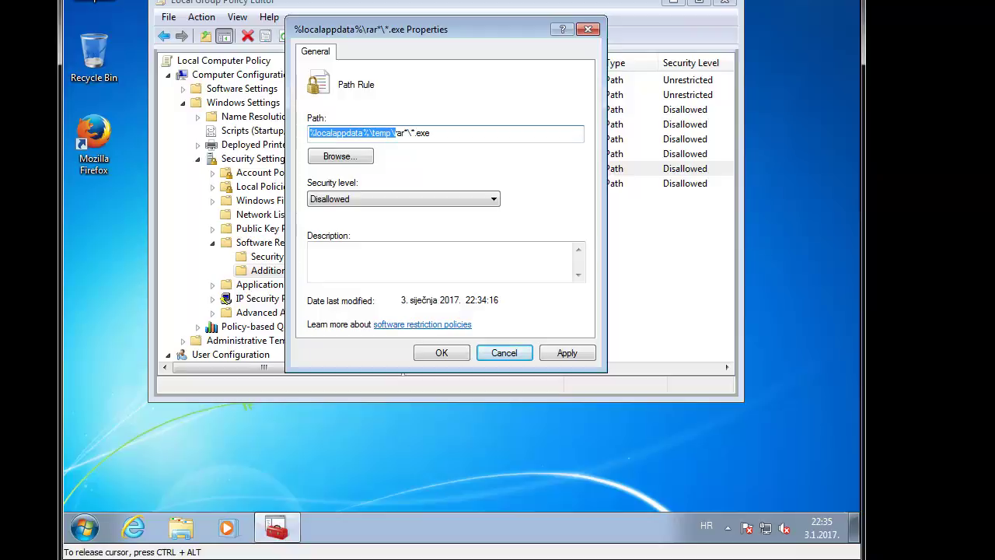
left_click(445, 351)
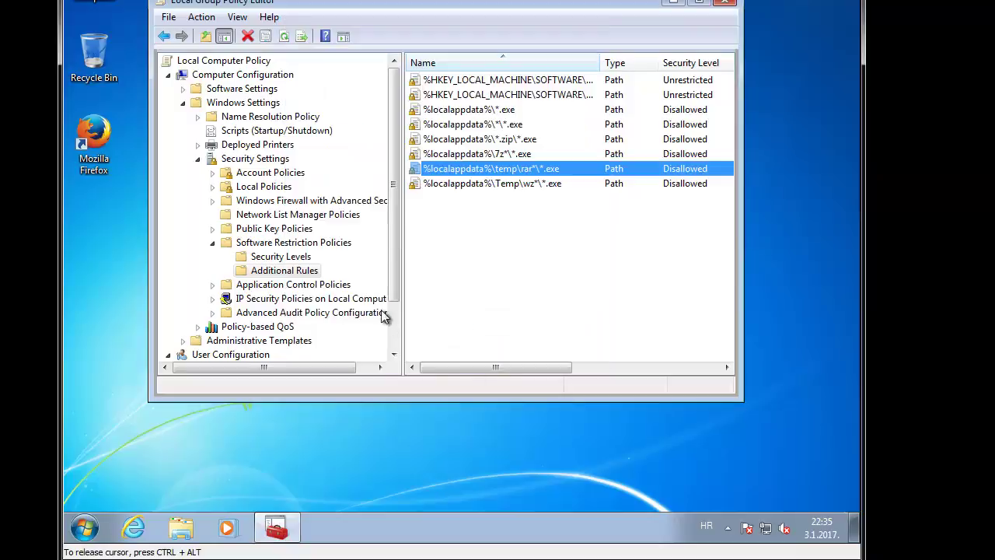
Step: Insert temp\ after %localappdata%\ in the 7z rule's path
right_click(484, 153)
left_click(529, 203)
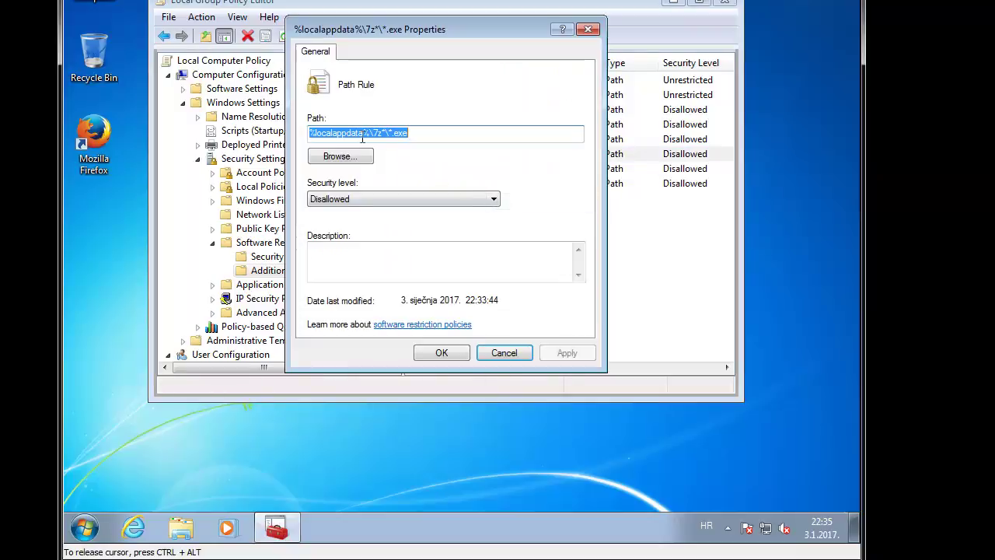
left_click(373, 133)
type("temp\\")
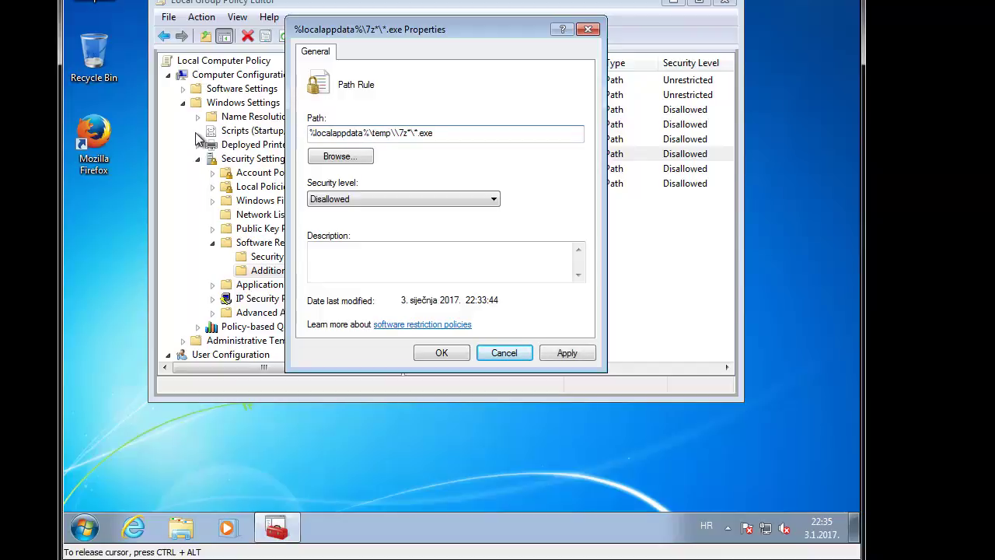
left_click(434, 355)
Step: Insert temp\ after %localappdata%\ in the zip rule's path, giving %localappdata%\temp\*.zip\*.exe
right_click(465, 140)
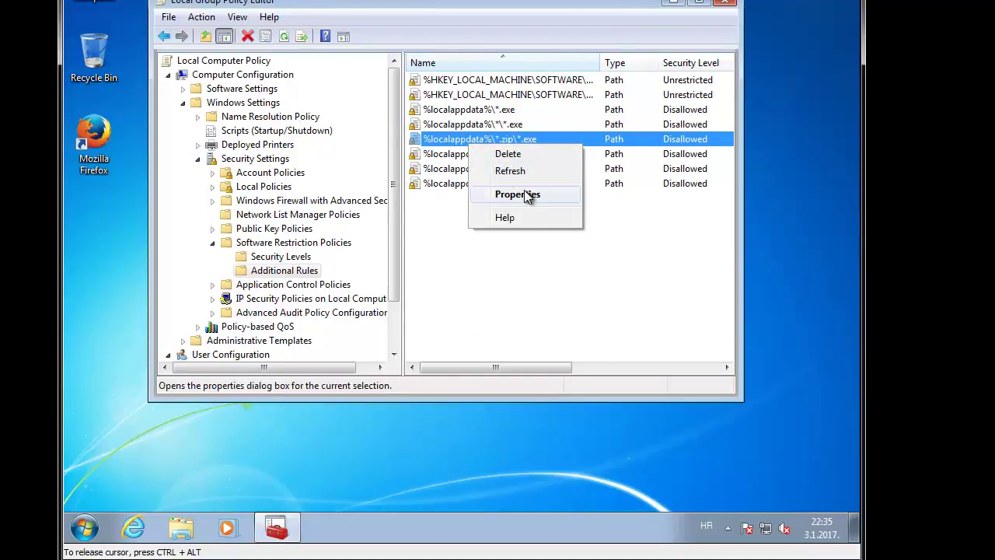
left_click(519, 195)
left_click(369, 134)
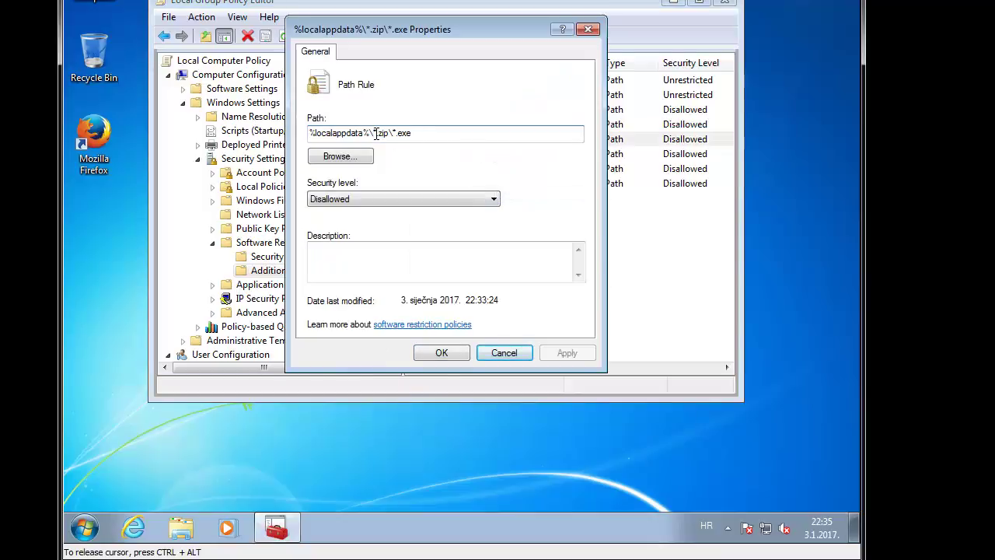
type("temp\\")
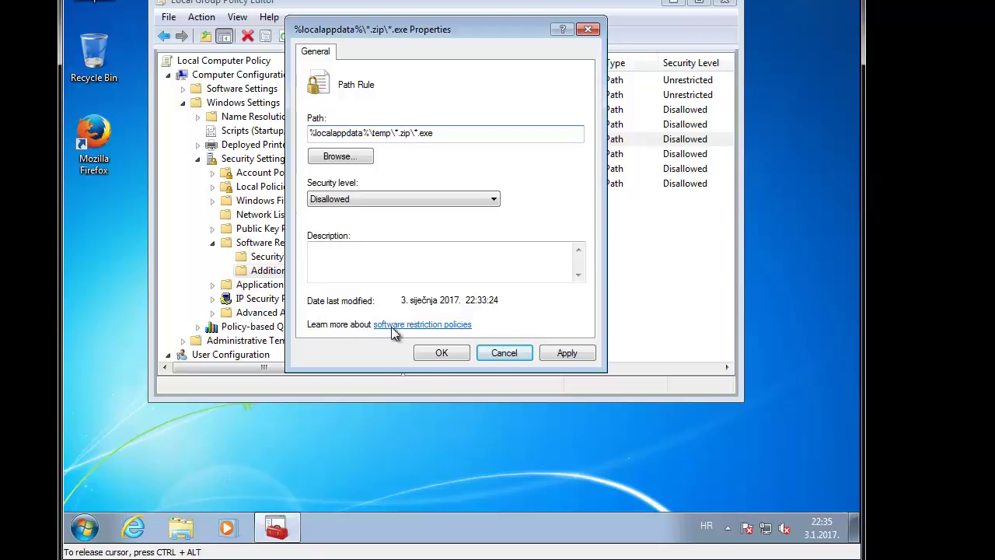
left_click(441, 353)
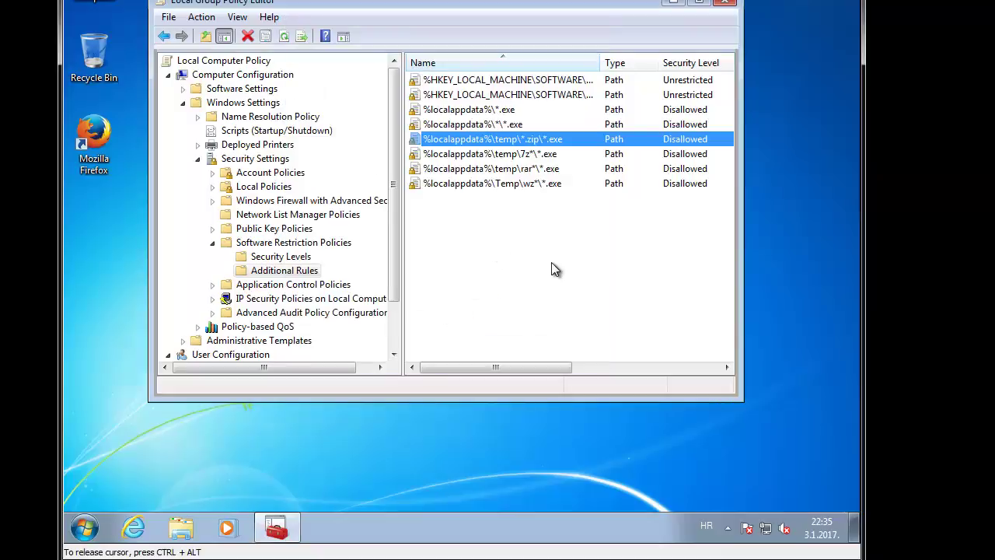
left_click(556, 259)
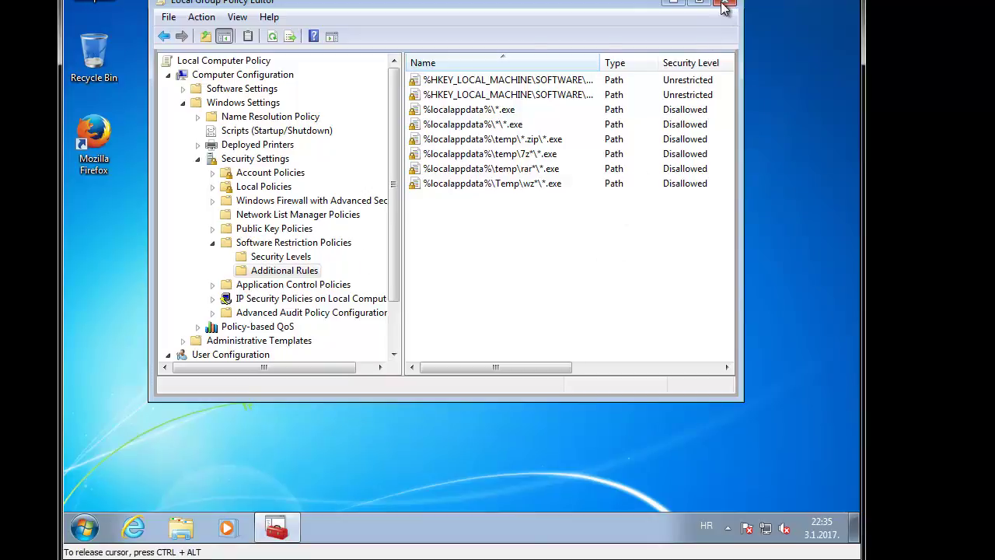
Step: Close the Local Group Policy Editor and browse to \\192.168.0.10 in a Computer window
left_click(723, 4)
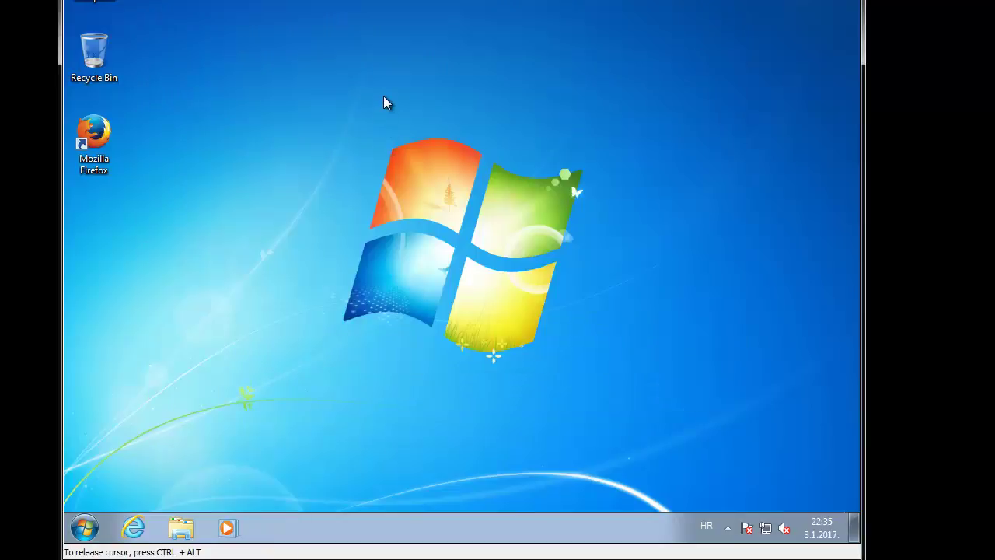
key("super+e")
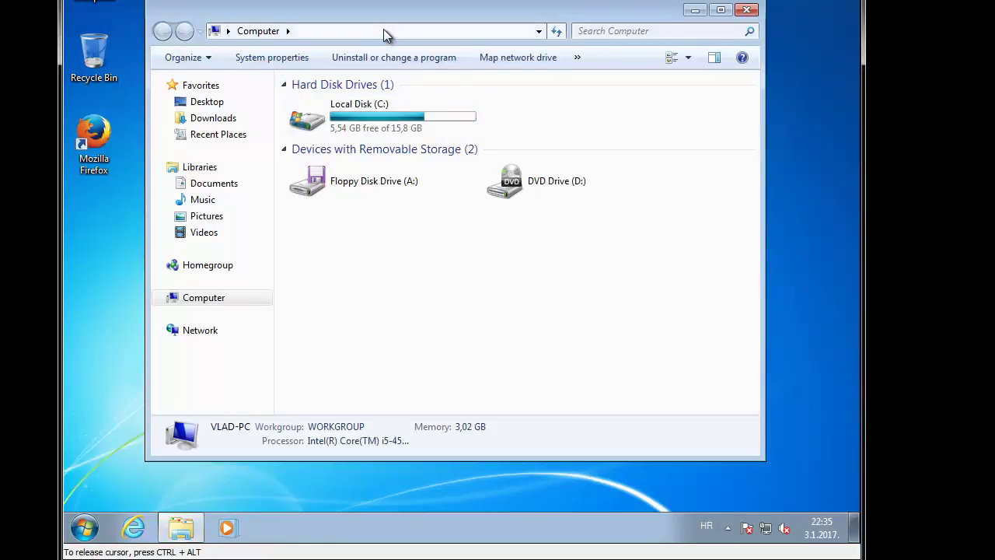
left_click(383, 30)
type("\\192.168.0.1")
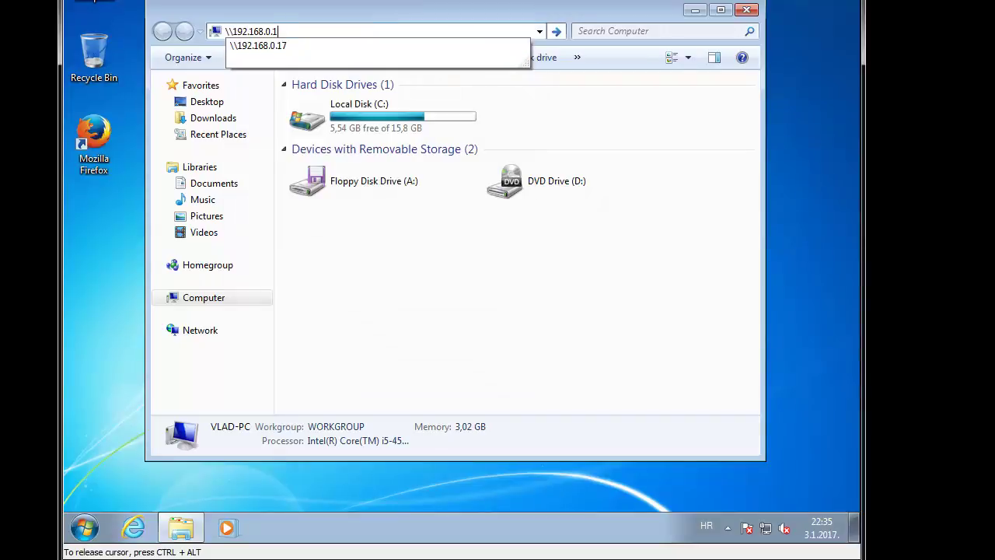
type("0")
key("Return")
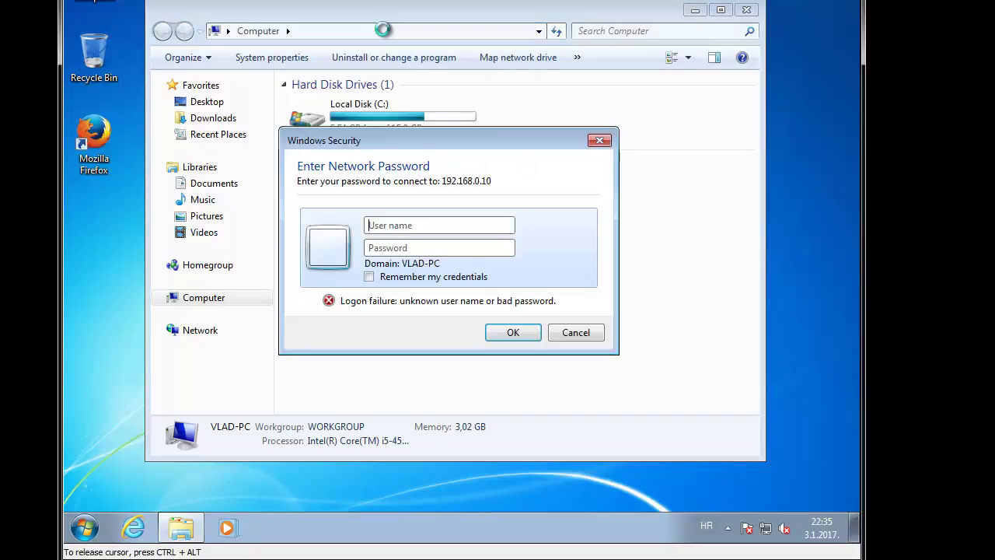
Step: Submit a user name and password in the Windows Security prompt for the share
left_click(427, 224)
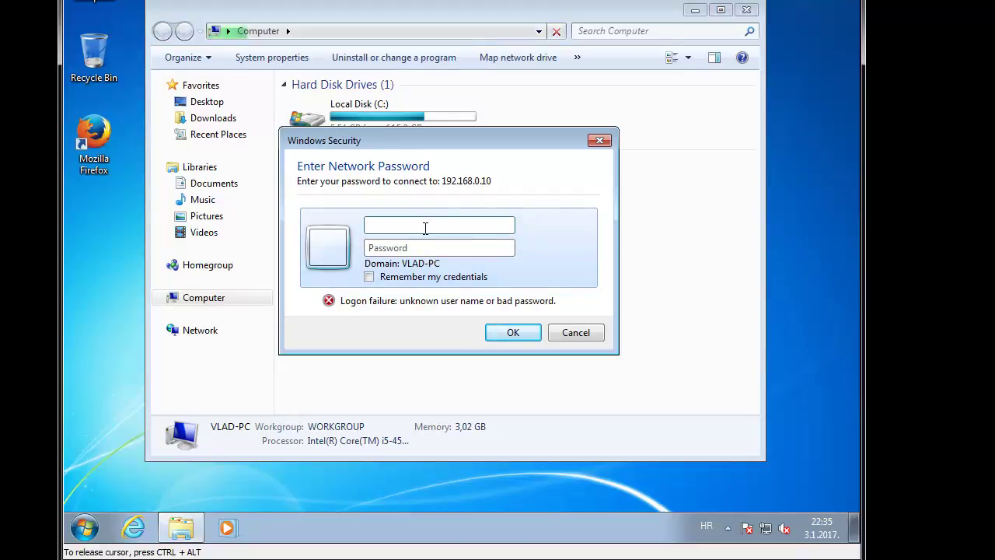
left_click_drag(396, 144, 410, 123)
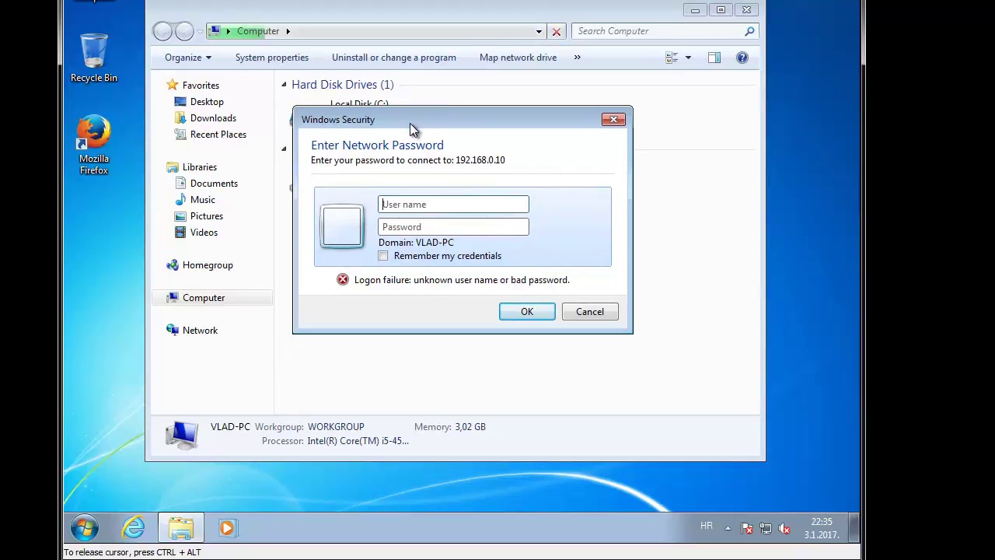
left_click(426, 206)
type("vlad")
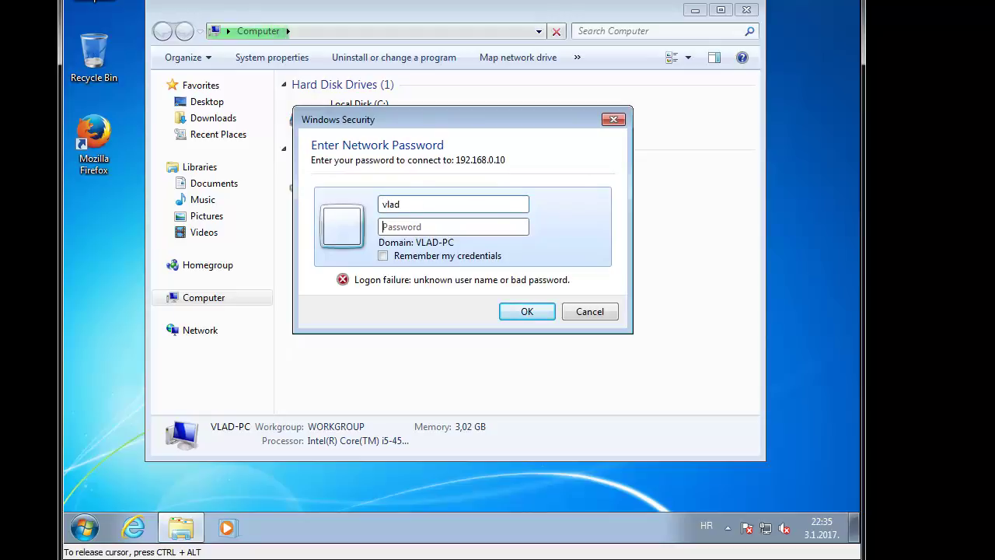
key("Tab")
key("Return")
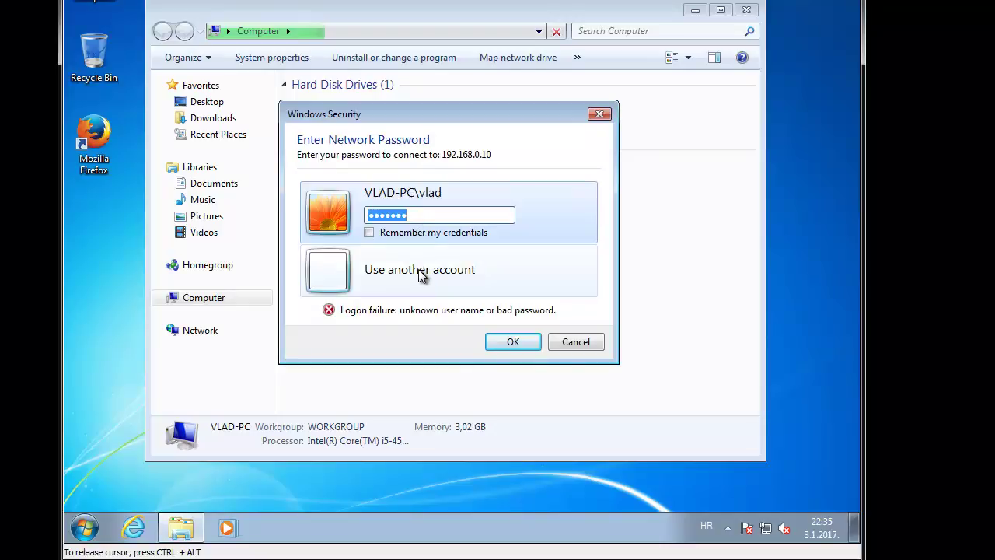
Step: Retry the share sign-in after the logon failure with a different password
left_click(456, 213)
key("Return")
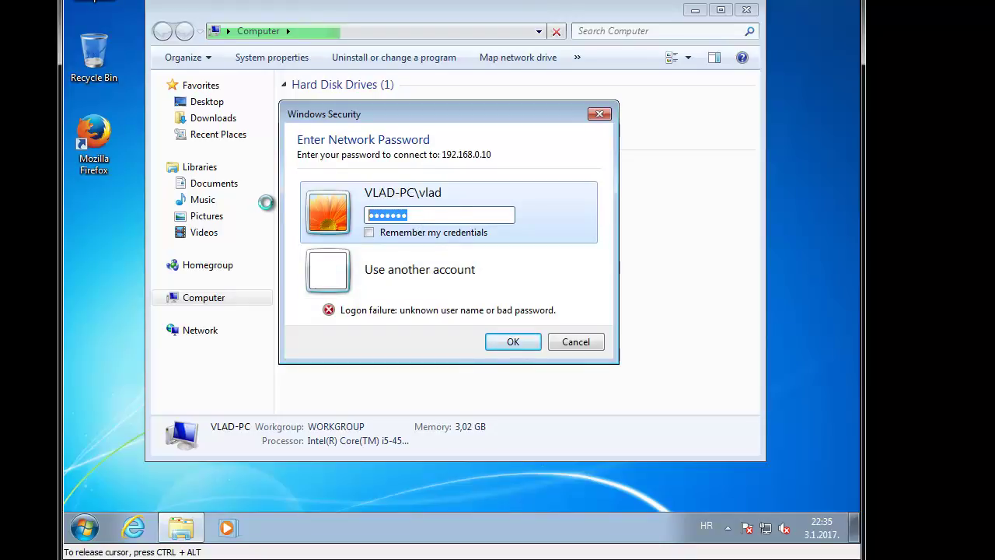
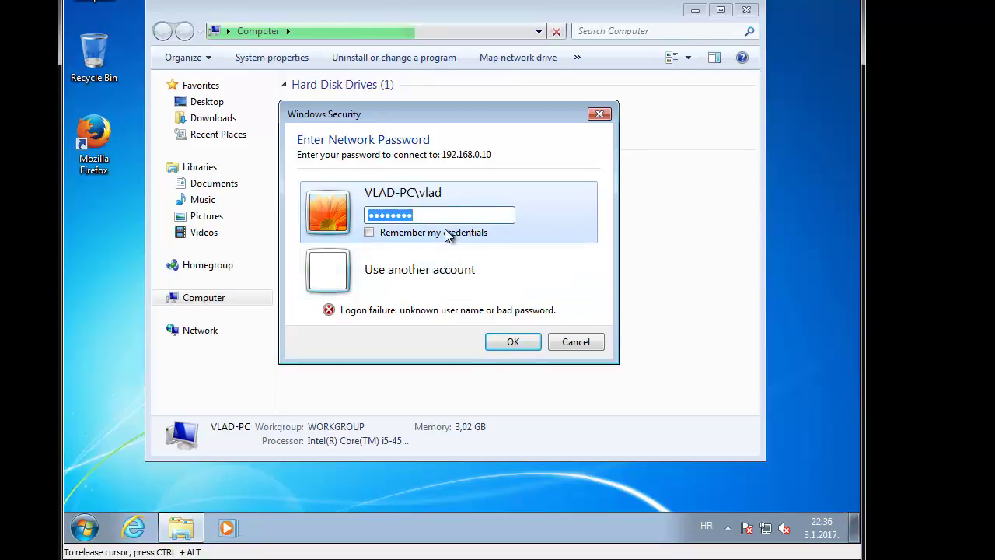
Step: Start a new desktop shortcut with the location \\192.168.0.10
left_click_drag(444, 111, 566, 128)
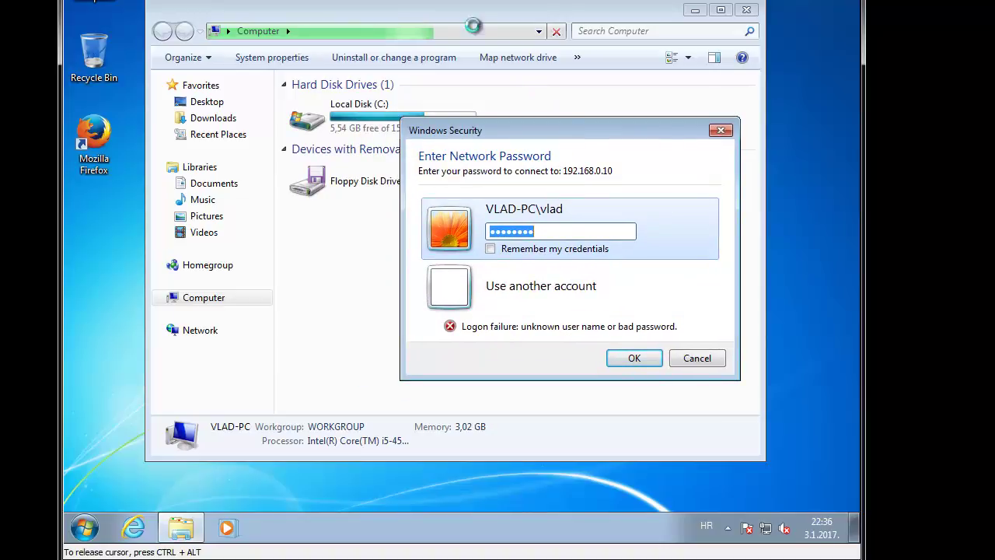
right_click(440, 0)
mouse_move(493, 94)
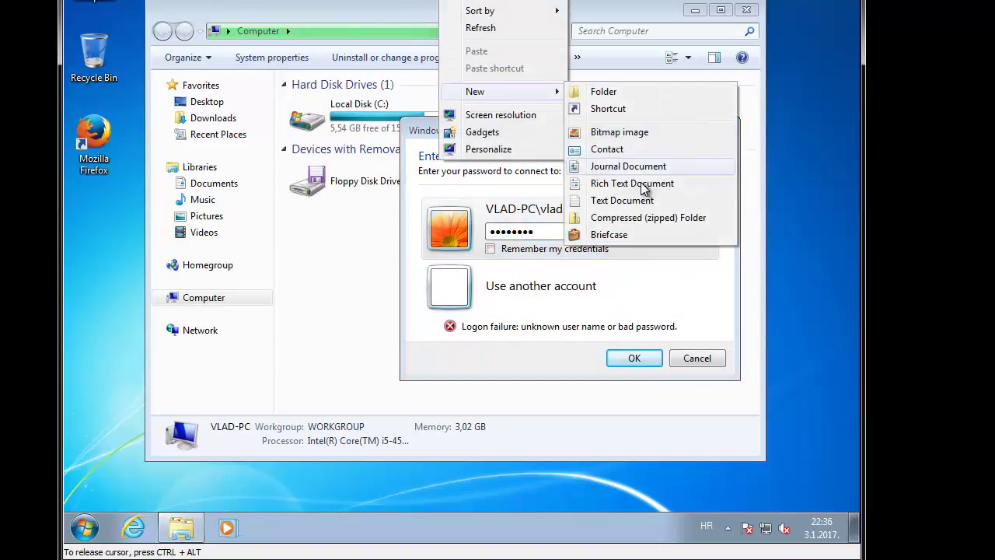
left_click(607, 110)
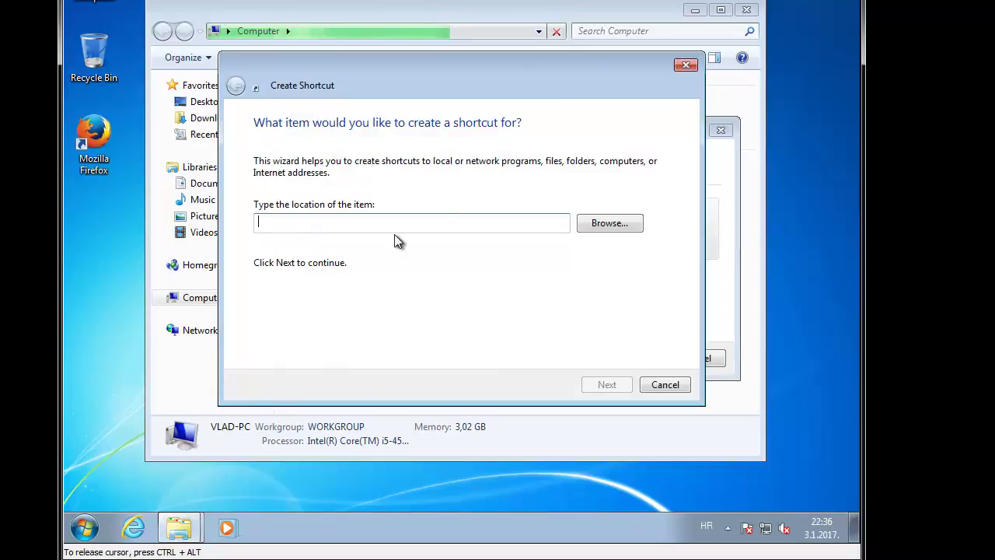
type("\\1")
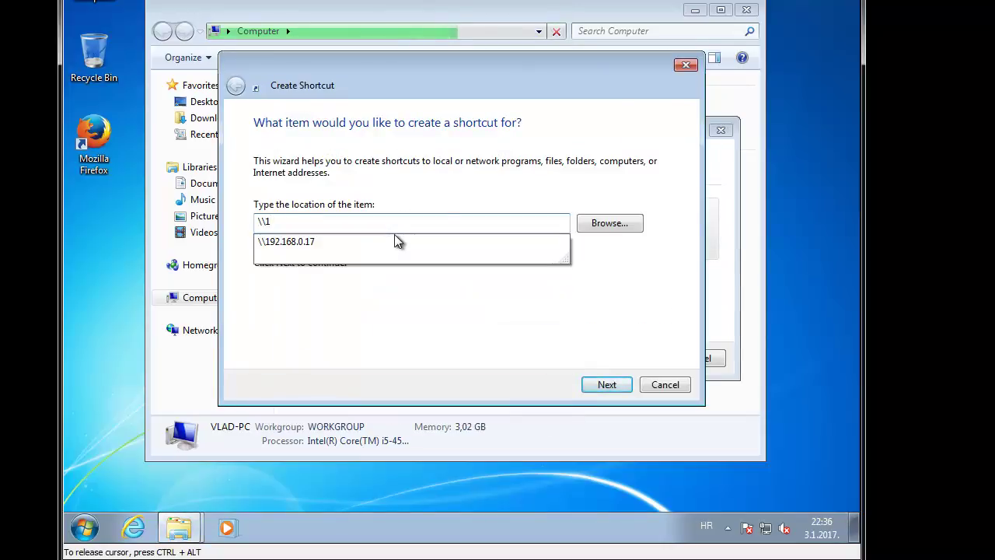
type("92.168.0.10")
Step: Finish the shortcut, then cancel the network password prompt and close the Computer window
left_click(612, 392)
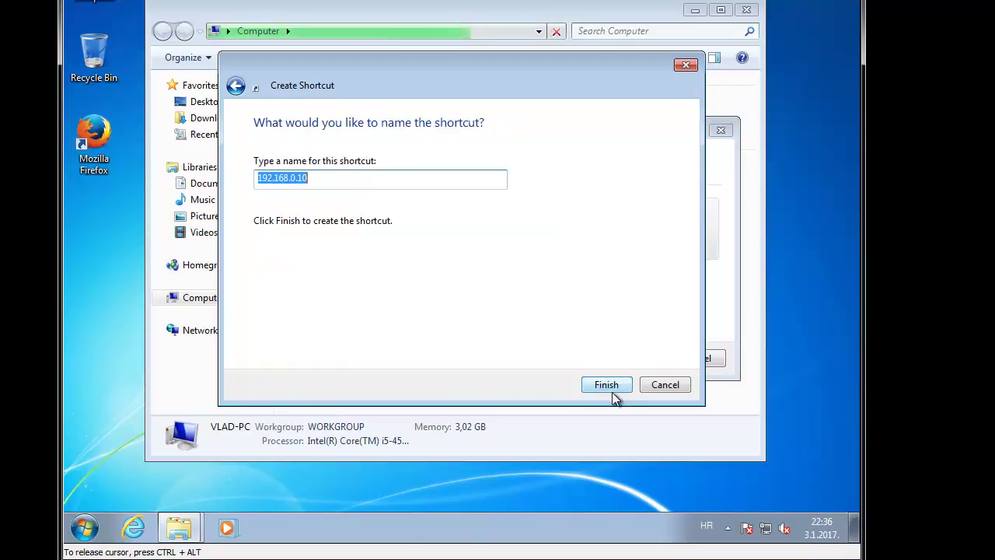
left_click(605, 385)
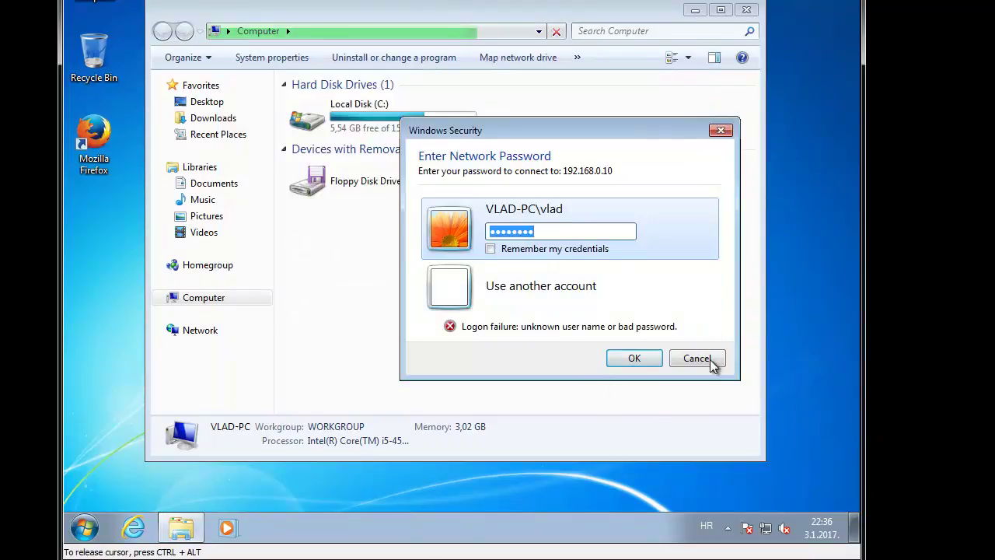
left_click(714, 366)
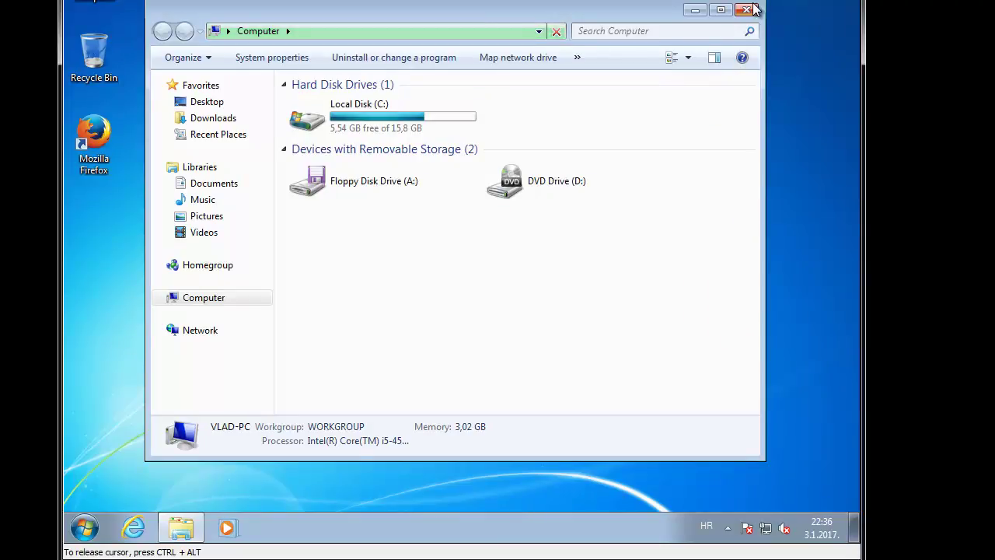
left_click(746, 9)
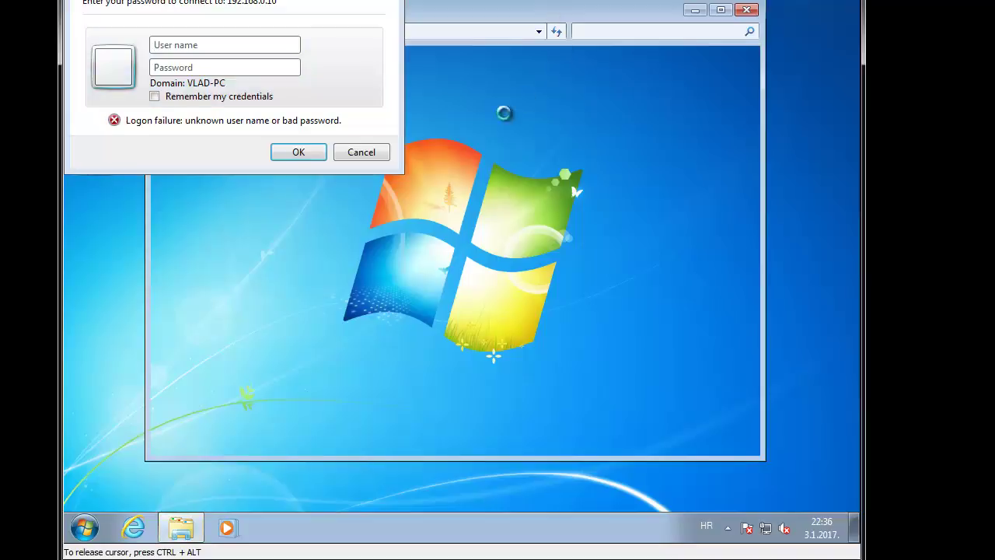
Step: Enter the share's user name and password and submit them
left_click(225, 44)
type("vlad")
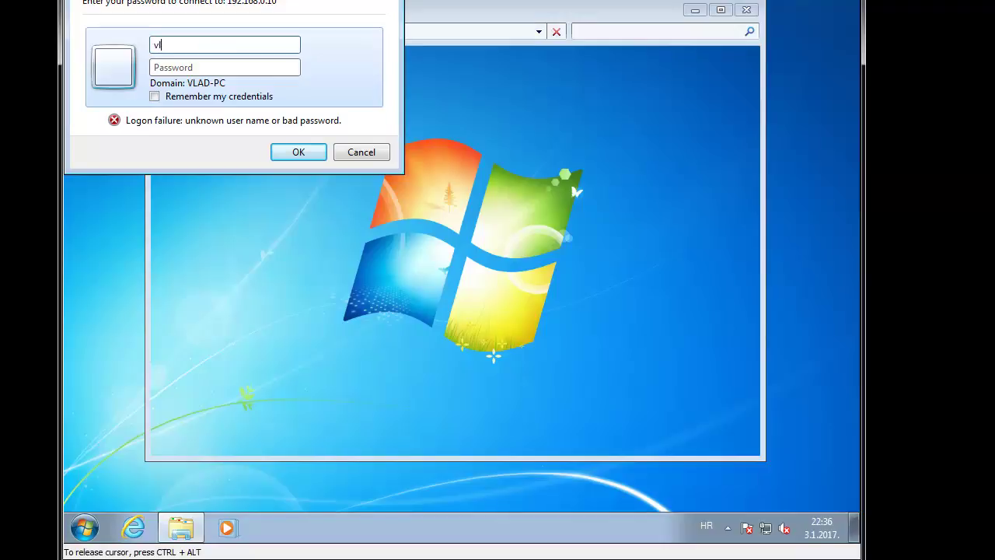
key("Tab")
type("•••••••")
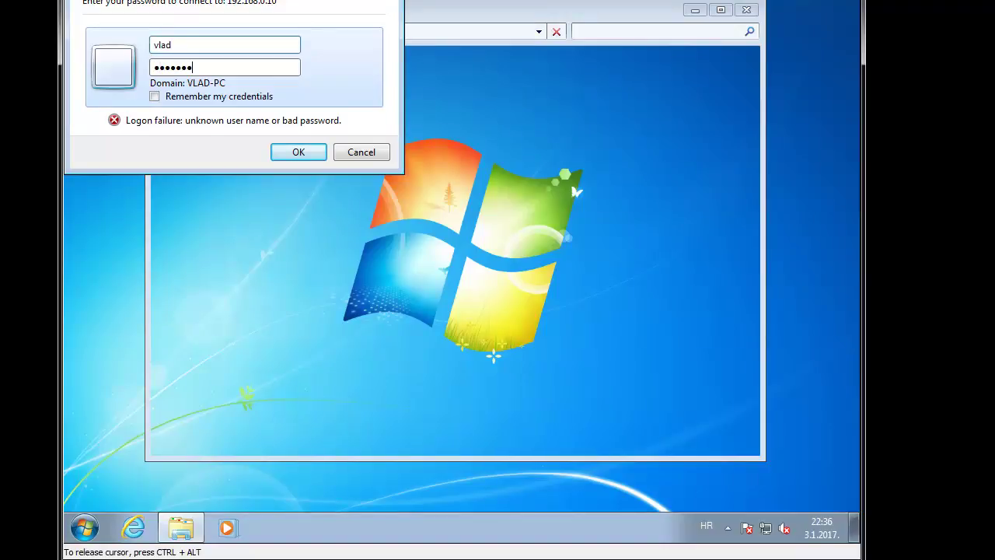
key("Return")
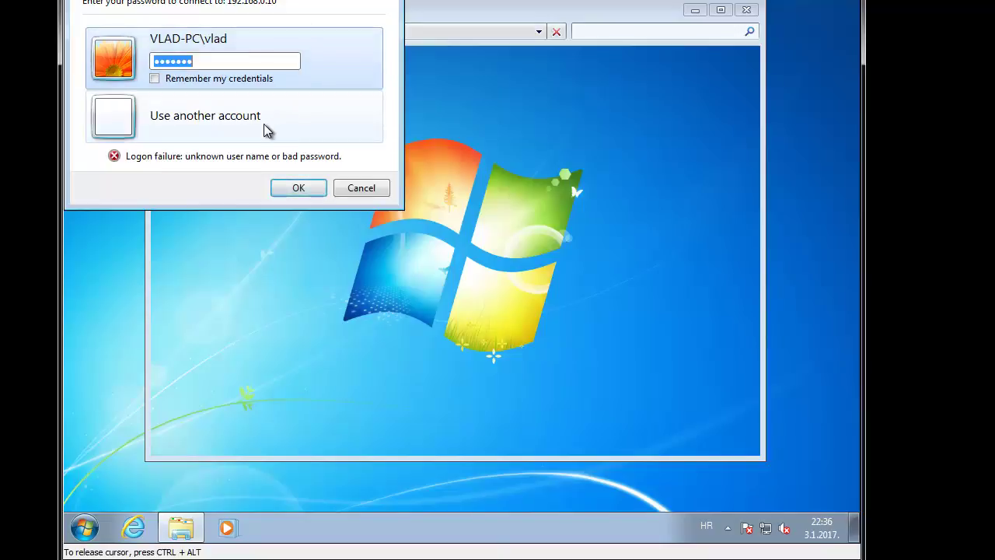
Step: Retry with another account, giving the local account as .\user name and its password
left_click(264, 124)
type(".\\vlad")
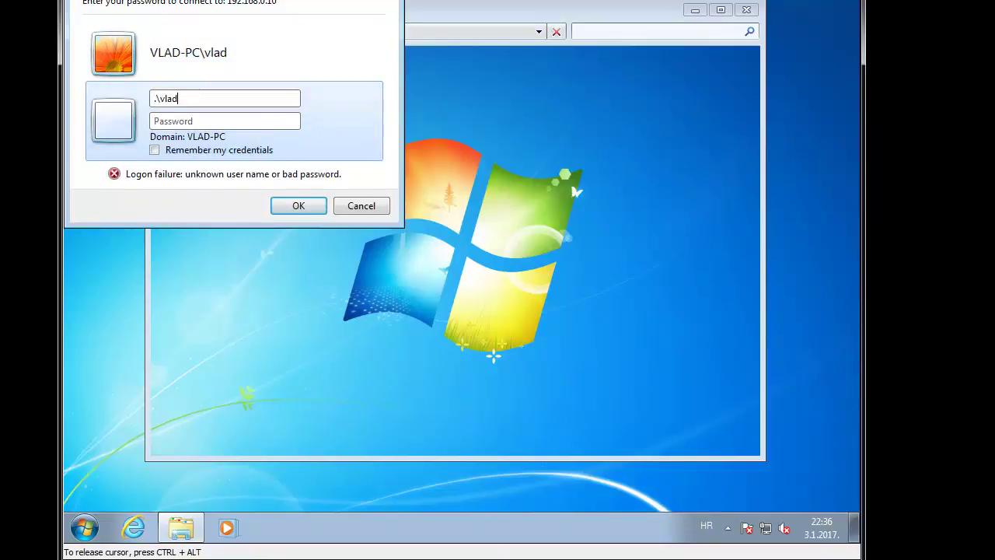
type("•")
key("BackSpace")
type("••••••••")
key("Return")
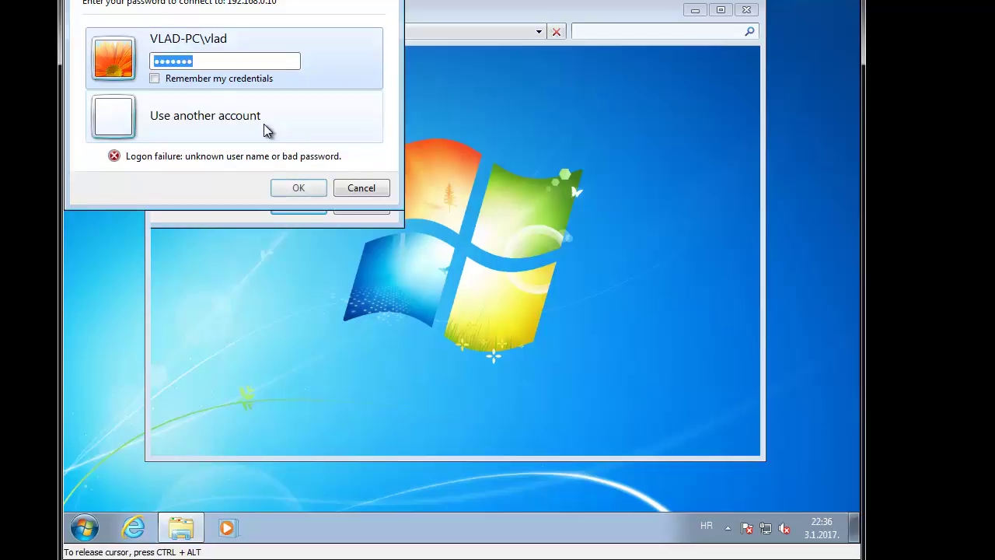
right_click(89, 2)
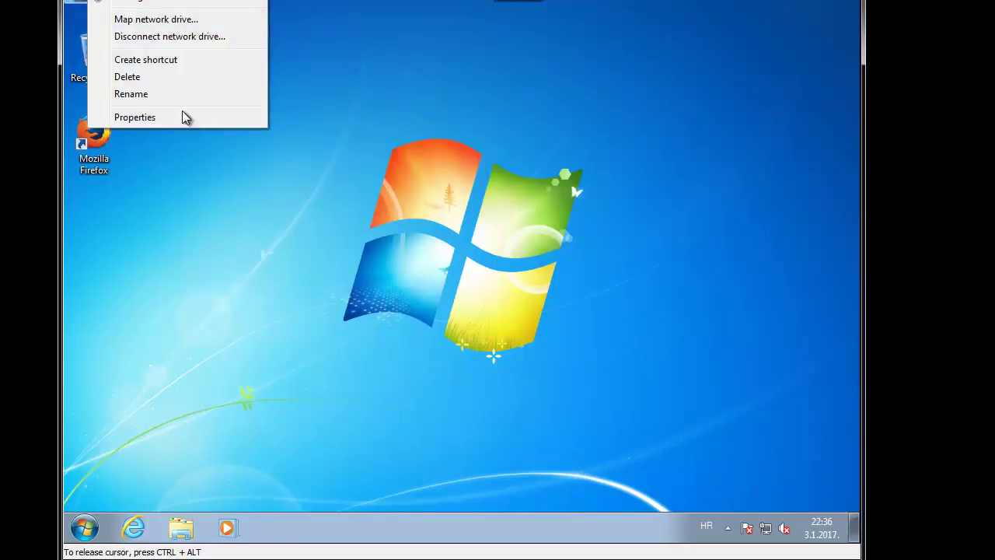
left_click(182, 110)
scroll(549, 293, "down", 1)
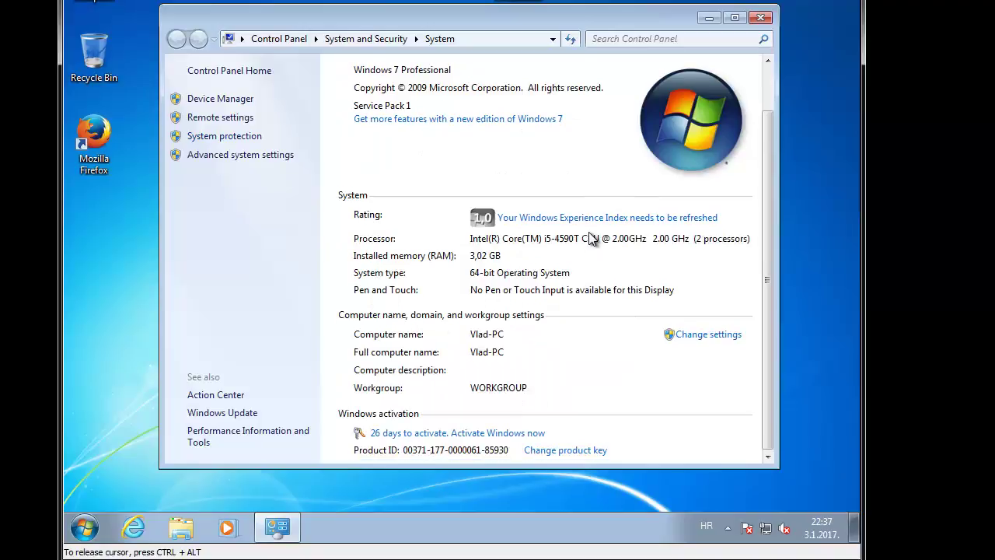
left_click(761, 18)
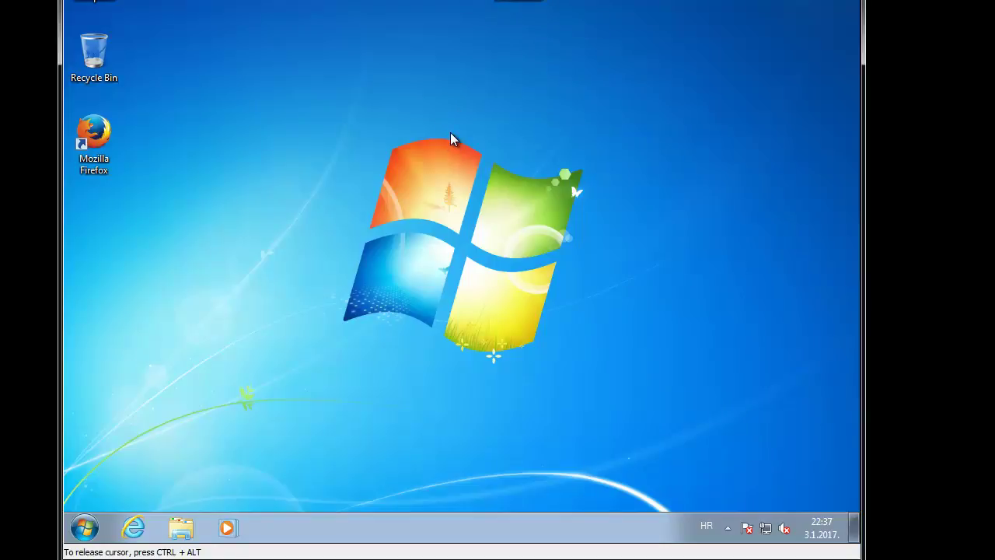
Step: Open a Computer window, type \\ in the address bar to show typed paths, then close it
key("super+e")
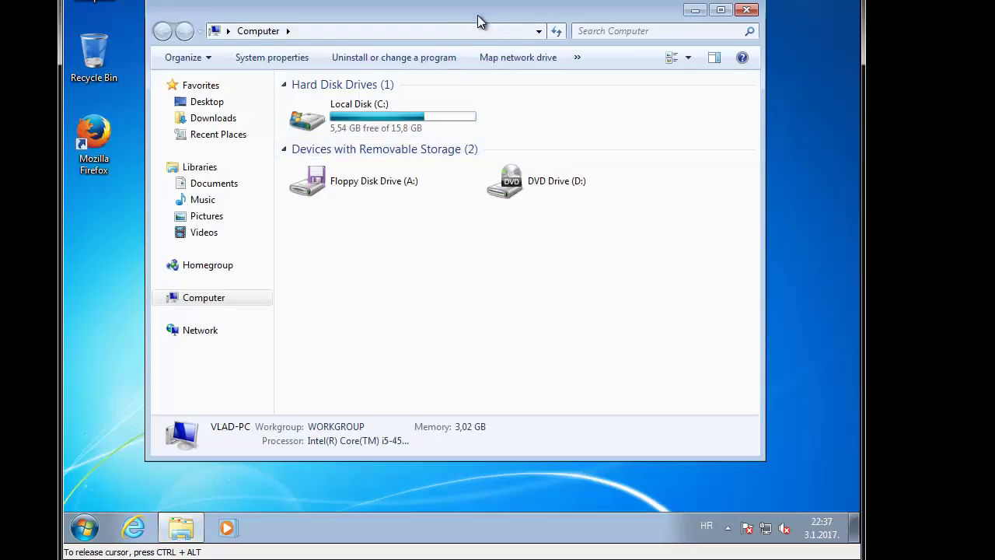
left_click_drag(485, 26, 508, 42)
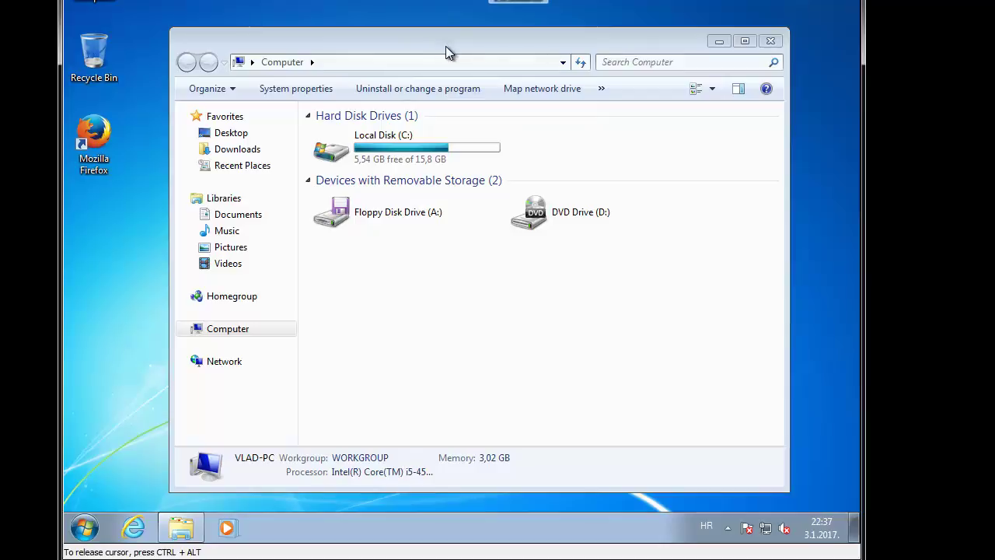
left_click(425, 62)
type("\\\\")
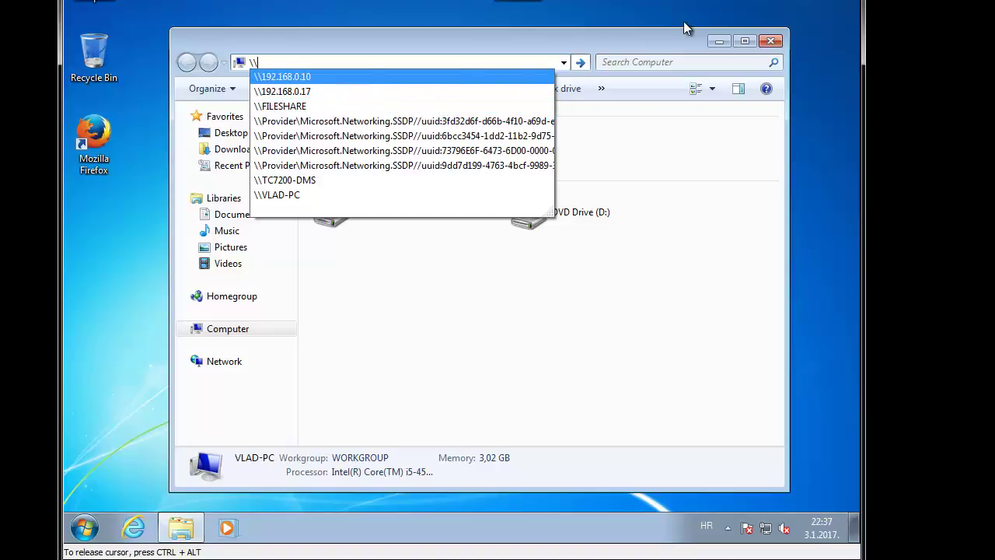
left_click(778, 44)
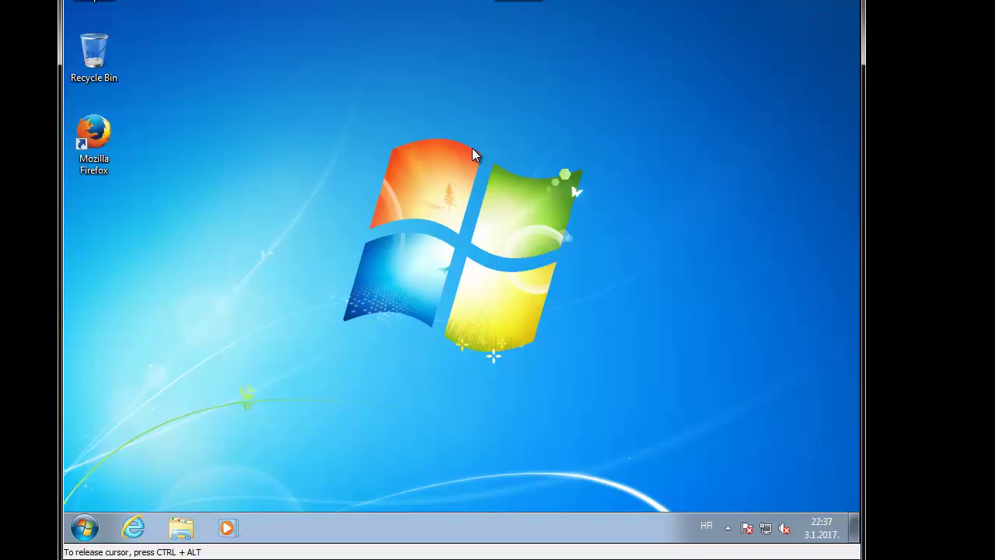
Step: Reopen Computer and type \\ again to list \\192.168.0.10 and \\FILESHARE suggestions
key("super+e")
left_click(431, 61)
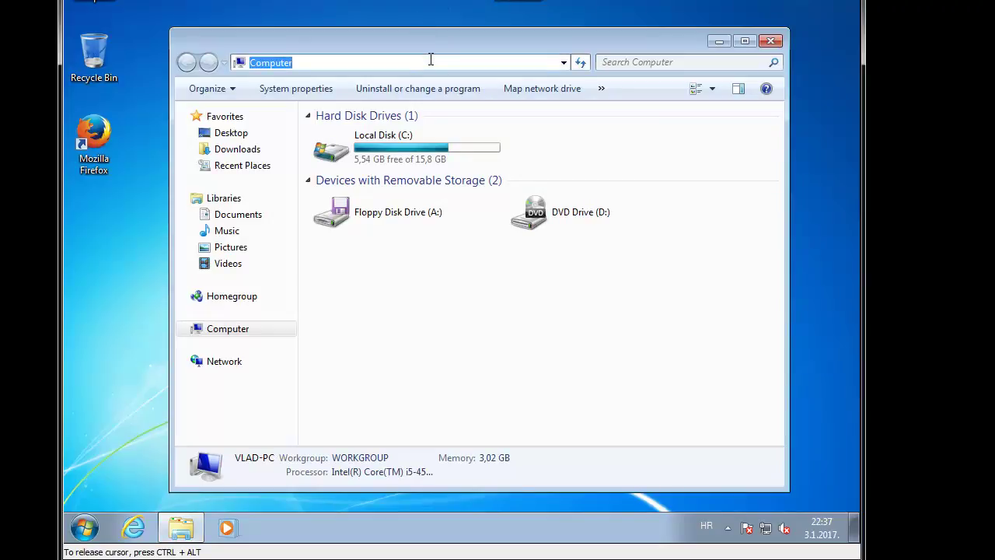
type("\\\\")
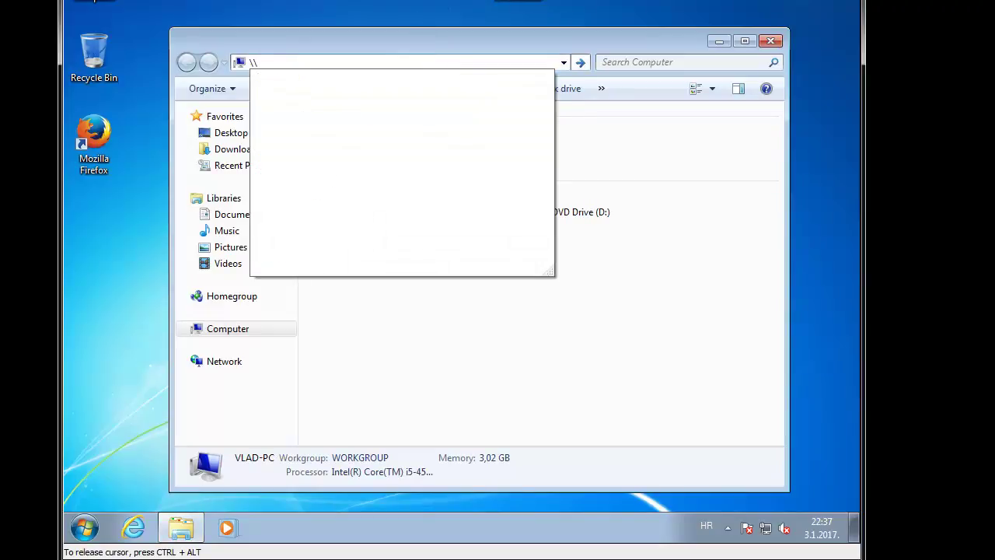
key("BackSpace")
type("\\\\")
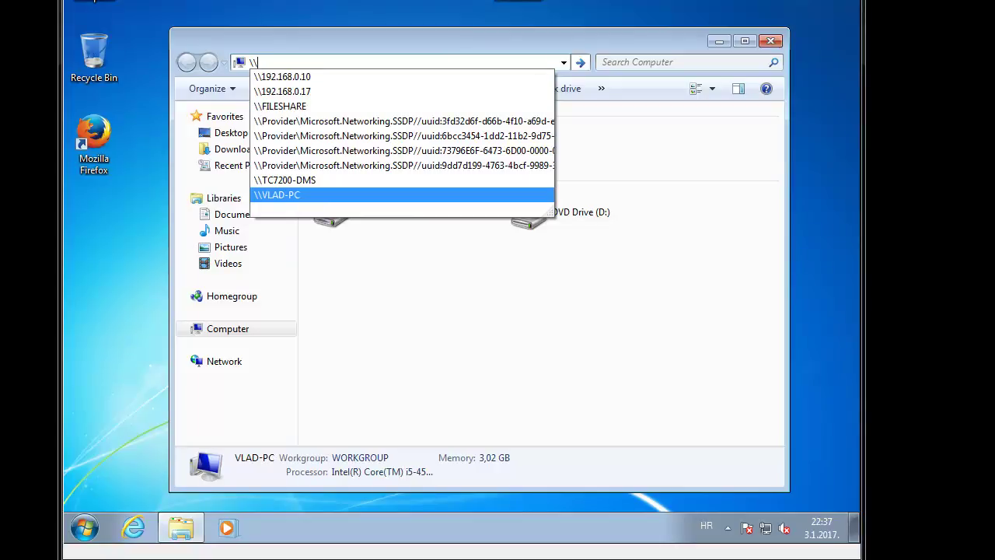
left_click(478, 401)
Step: Launch Registry Editor from Run (re → regedit) and approve the UAC prompt
key("super+r")
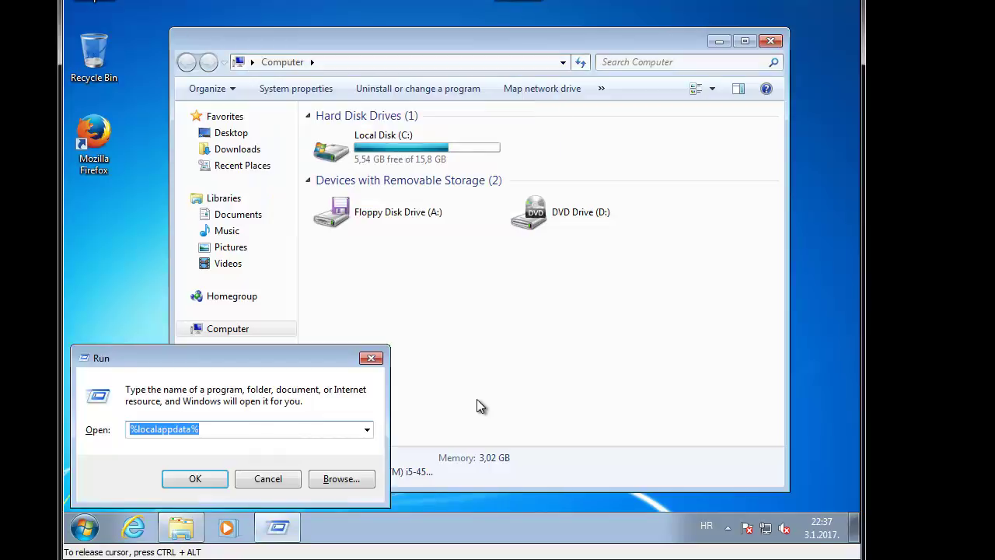
type("re")
key("Down")
key("Return")
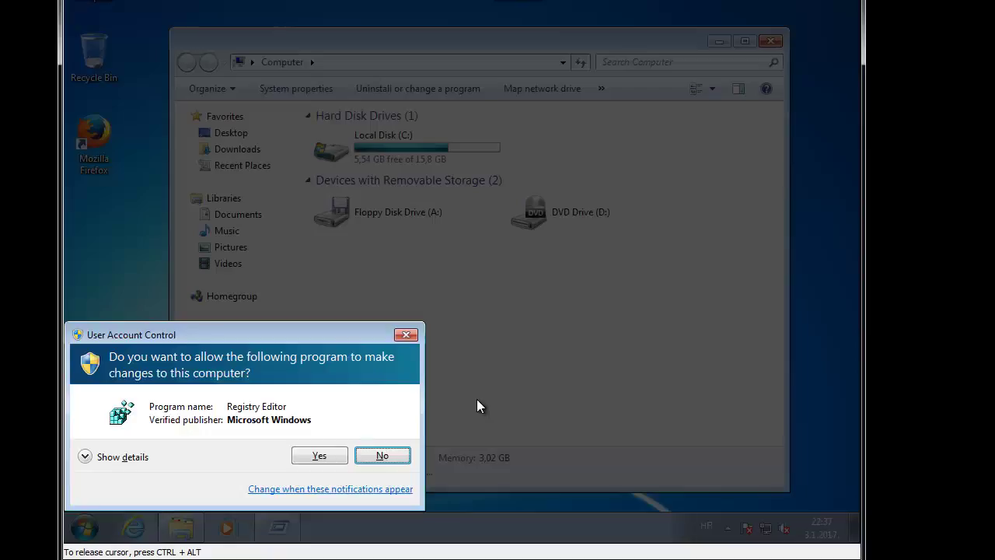
left_click(321, 456)
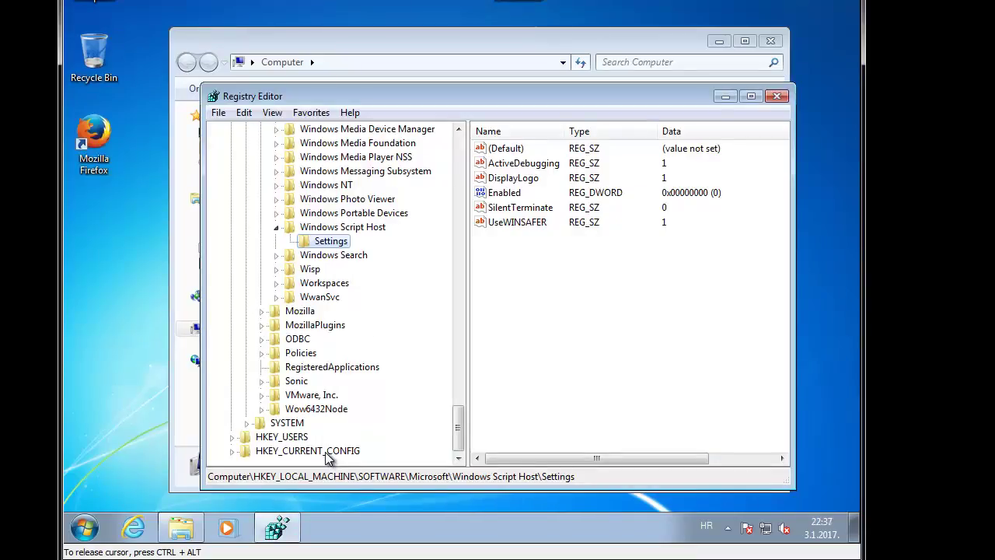
Step: Collapse the HKEY_LOCAL_MACHINE tree and expand HKEY_CURRENT_USER\Software
left_click(336, 226)
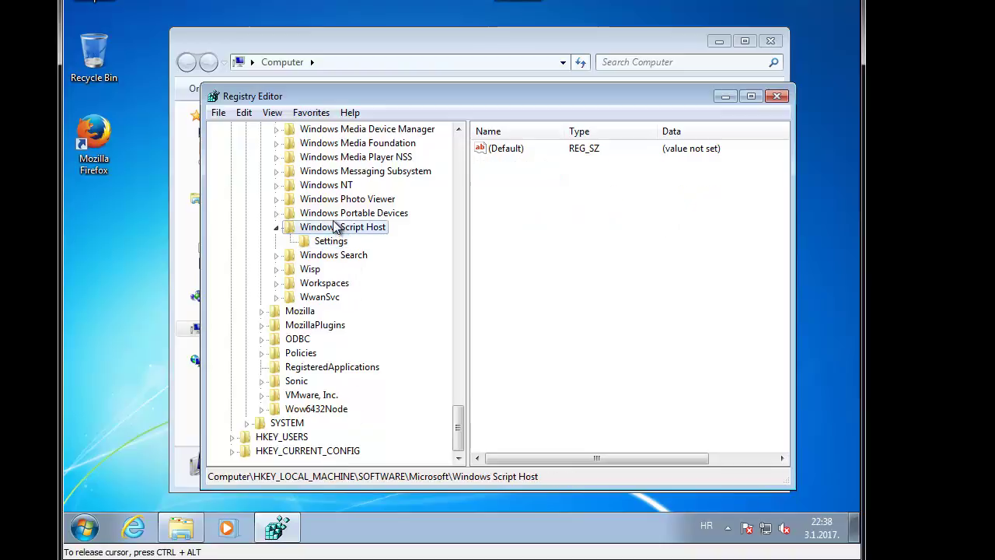
double_click(336, 226)
key("Left")
key("Left")
key("Left")
key("Left")
key("Left")
key("Left")
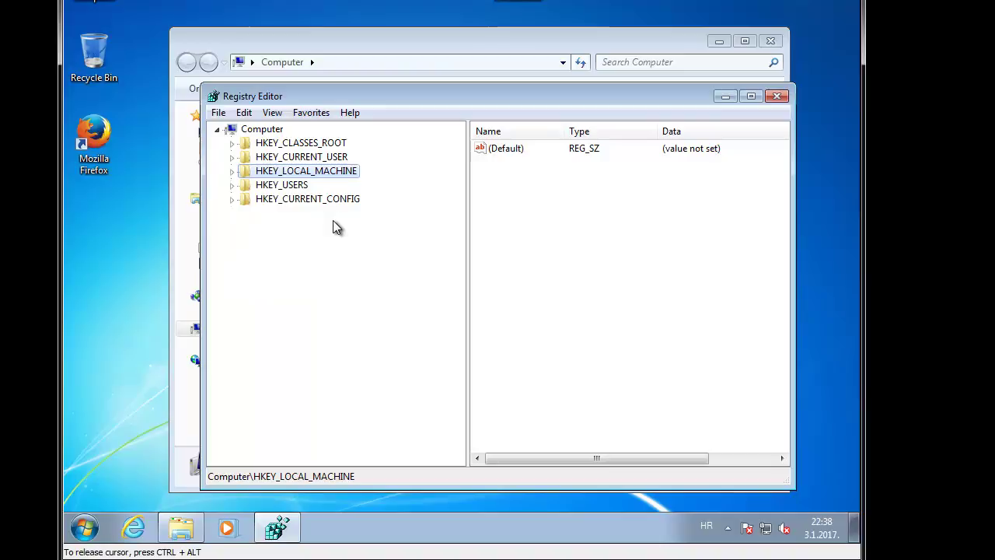
key("Up")
key("Up")
key("Right")
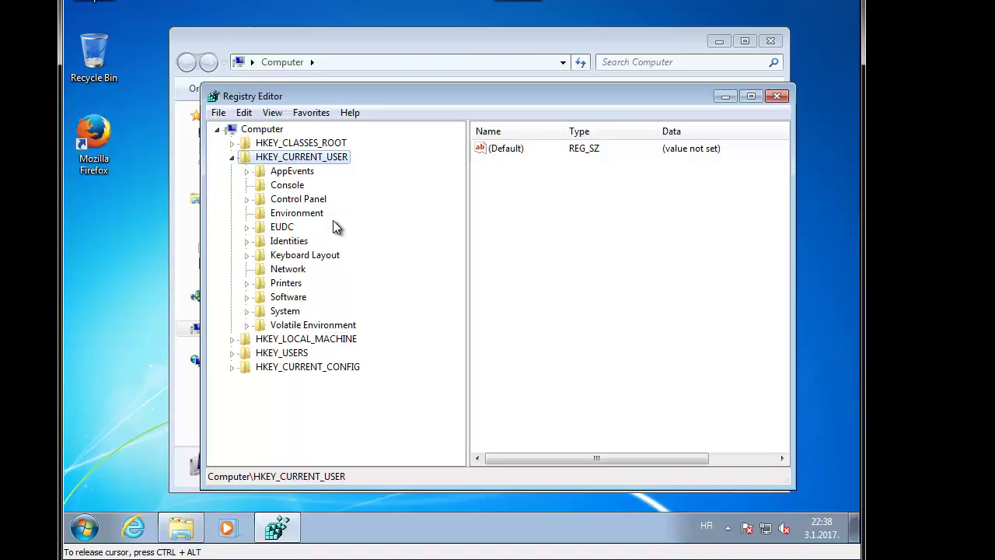
key("Right")
key("Down")
key("Down")
key("Down")
key("Down")
key("Down")
key("Down")
key("Down")
key("Down")
key("Down")
key("Down")
key("Down")
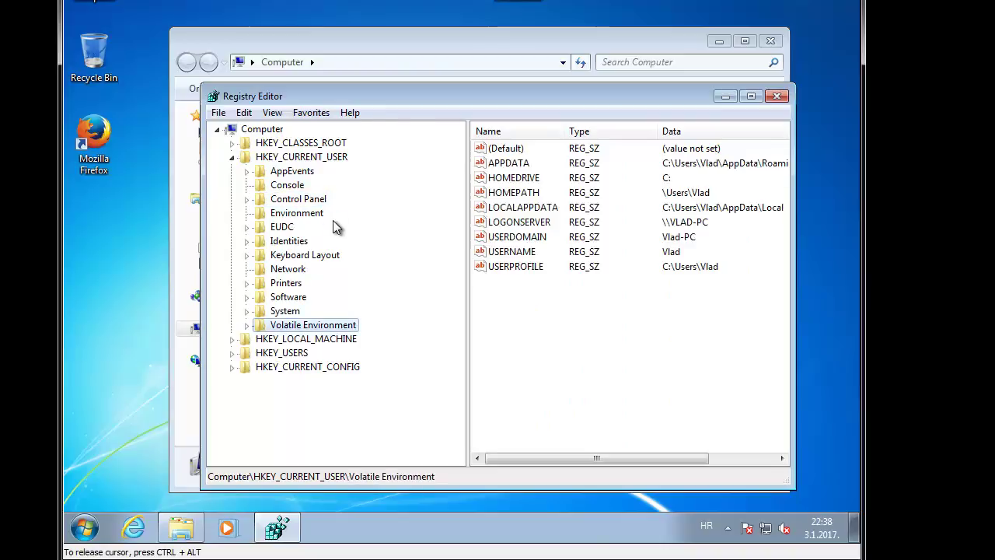
key("Up")
key("Up")
key("Right")
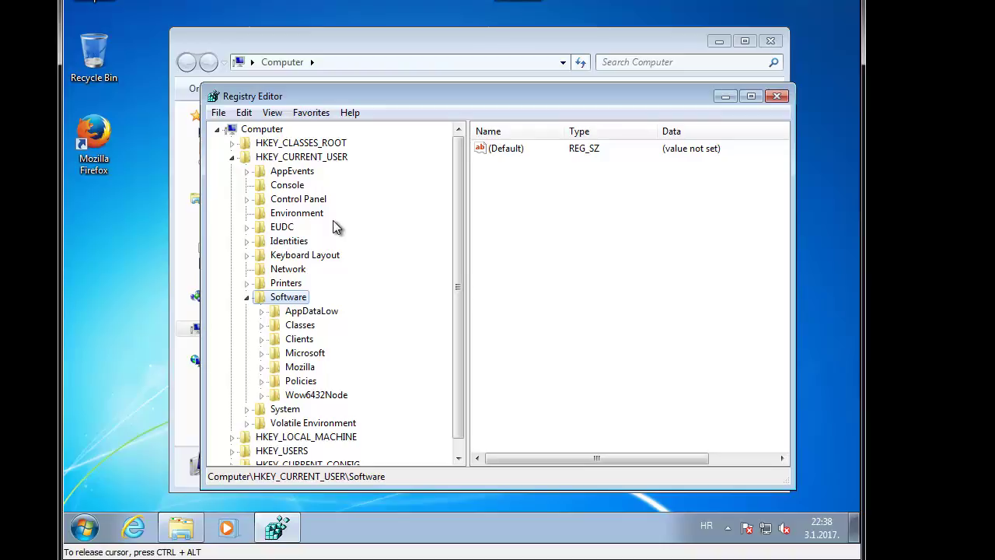
Step: Navigate to Microsoft\Windows\CurrentVersion\Explorer\TypedPaths to show its entries
key("Down")
key("Down")
key("Down")
key("Down")
key("Right")
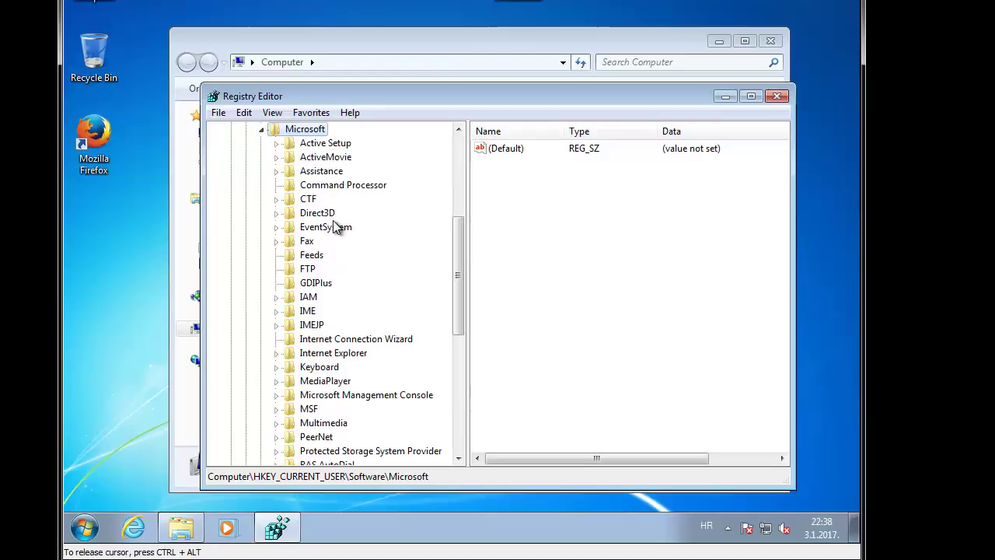
key("Down")
key("w")
key("i")
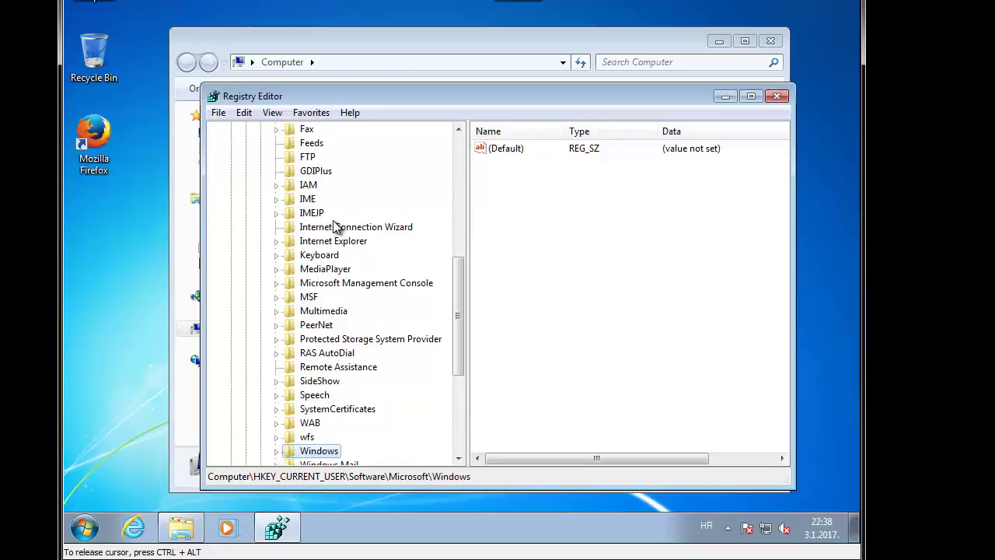
key("Right")
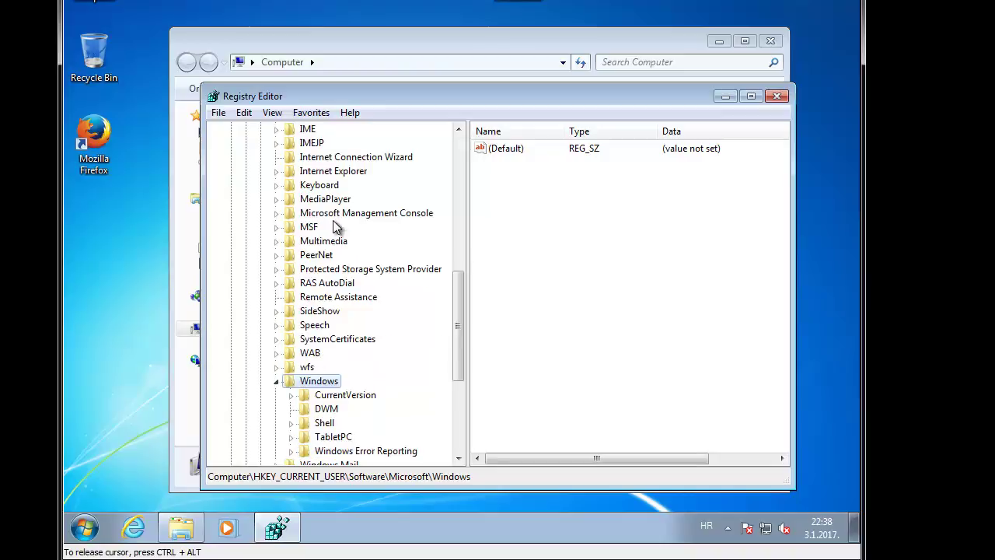
key("Down")
key("Right")
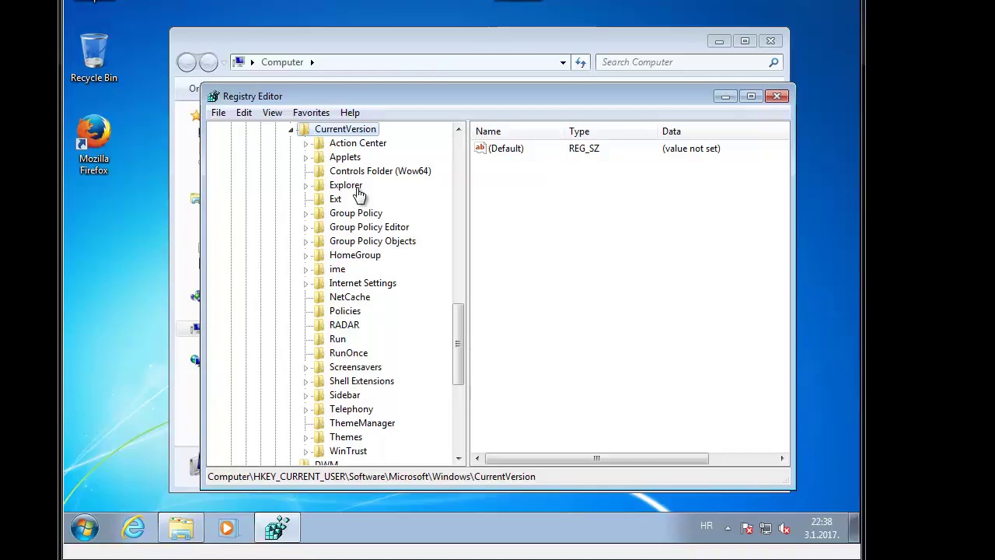
key("Down")
key("Down")
key("Down")
key("Down")
key("Right")
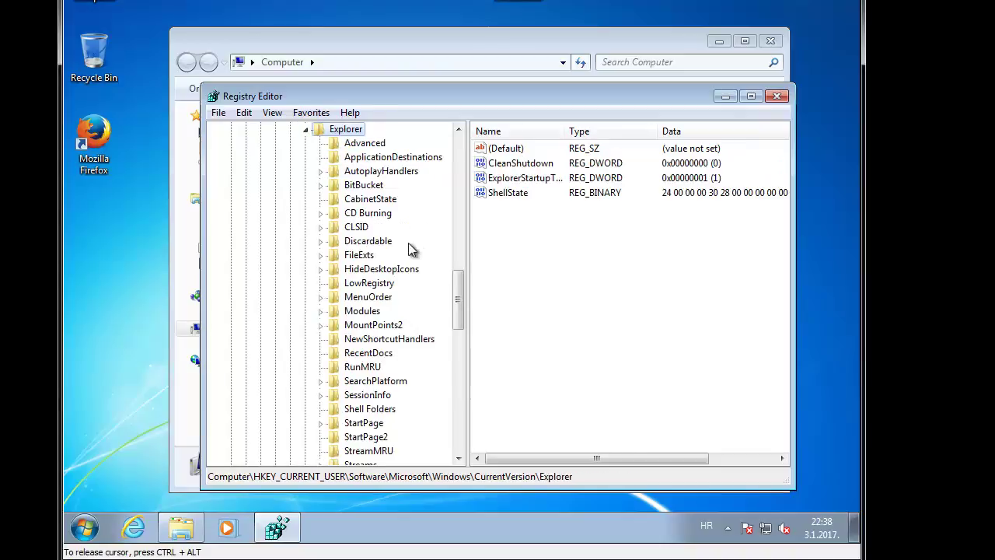
key("t")
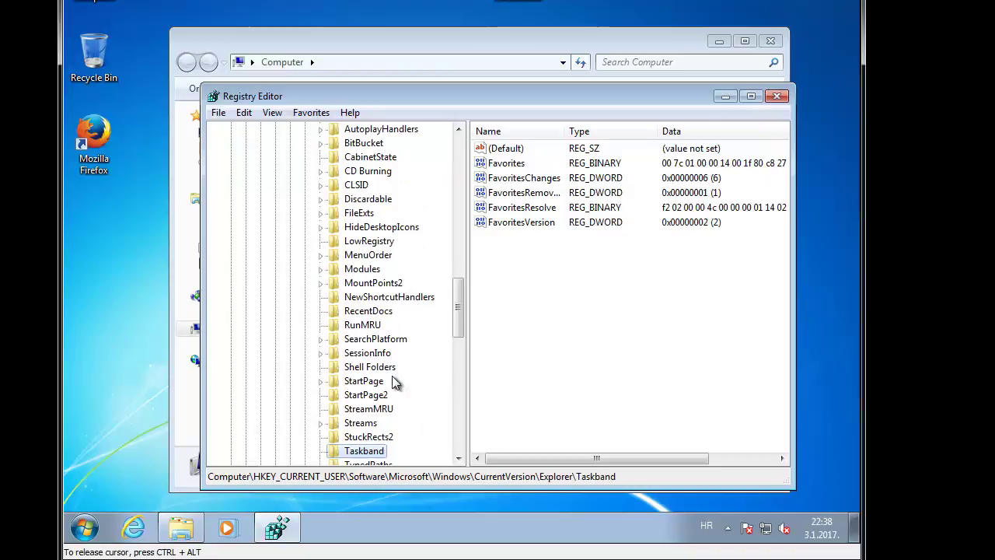
key("Down")
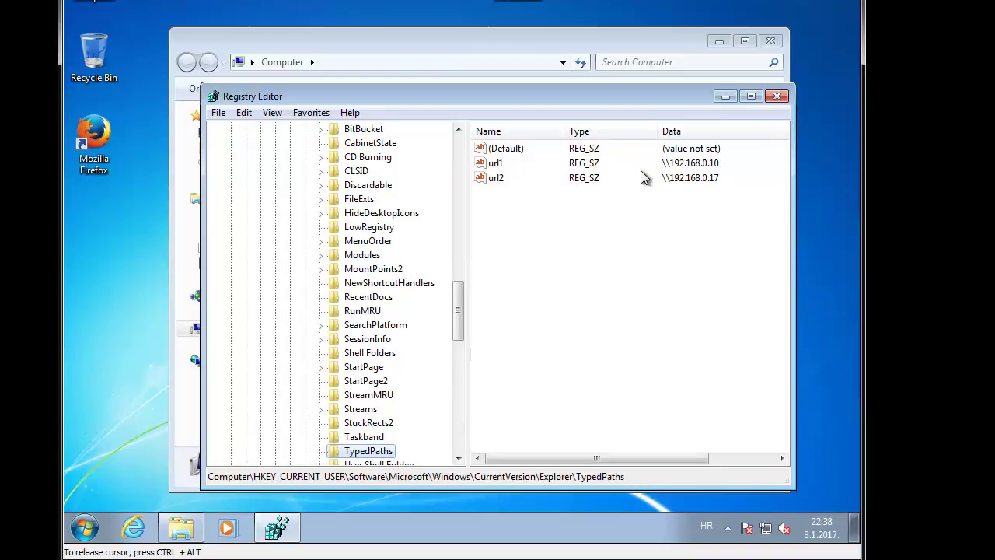
Step: Select the url1 typed-path value, then close Registry Editor
left_click(622, 200)
key("Down")
left_click(504, 162)
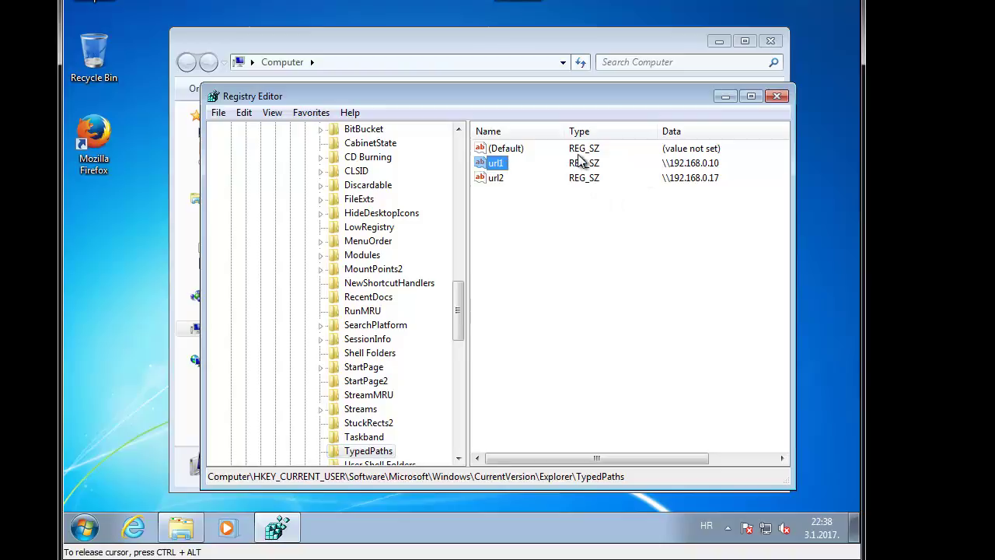
left_click(774, 100)
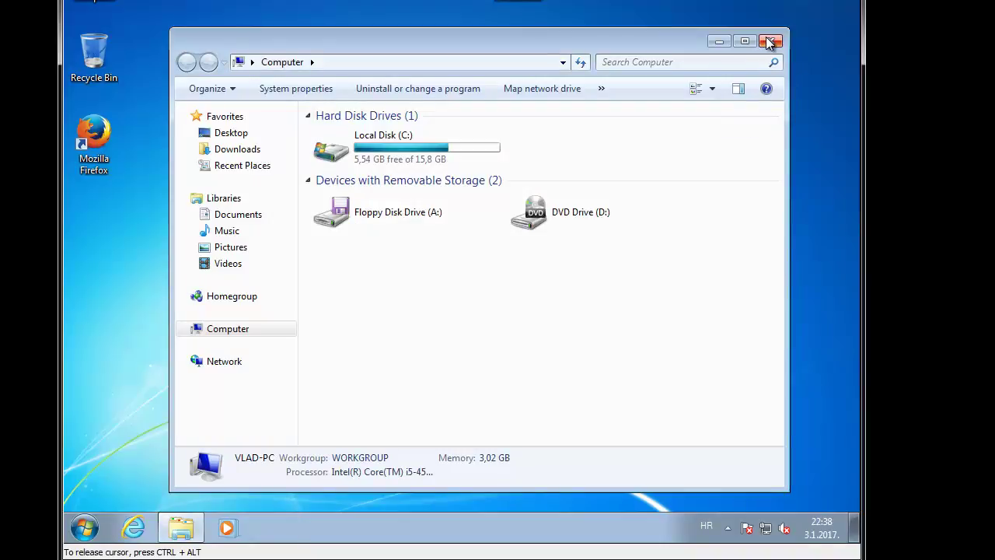
Step: Close the Computer window and briefly open and close a Command Prompt via cmd
left_click(769, 42)
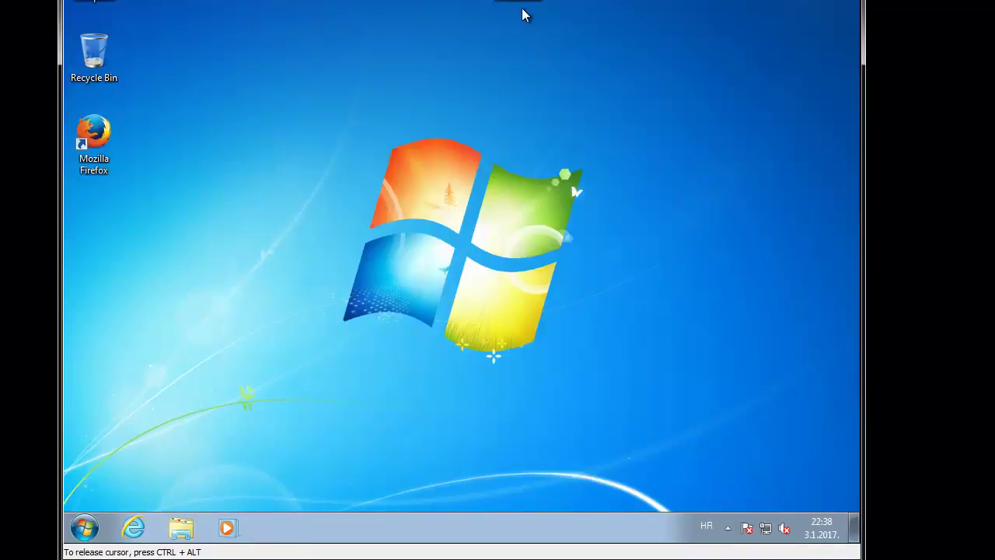
right_click(404, 45)
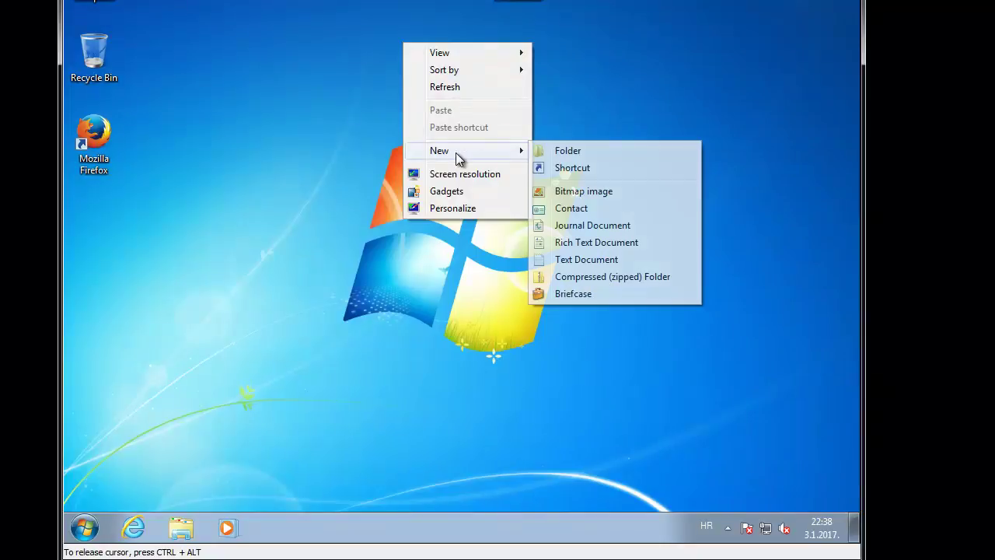
left_click(336, 159)
key("super+r")
type("cmd")
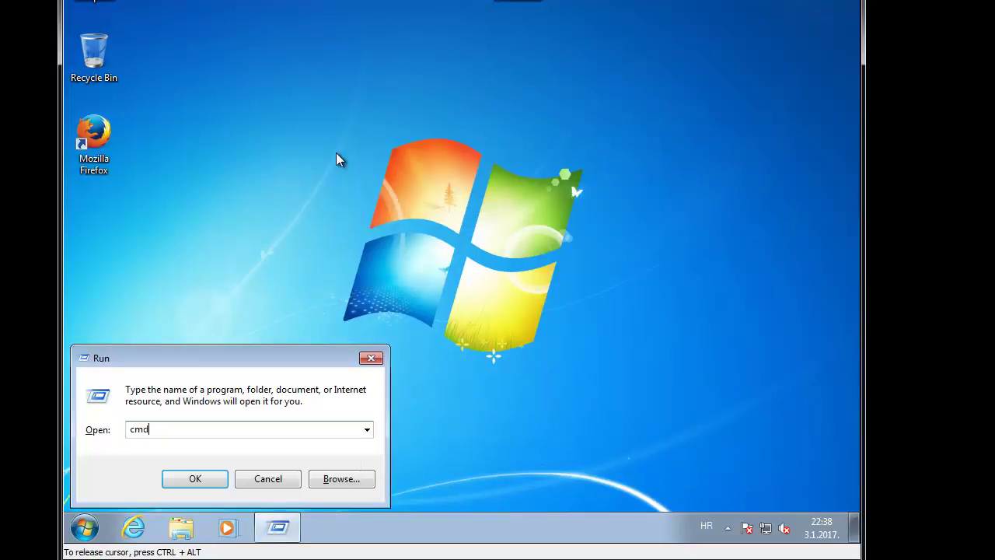
key("Return")
left_click(417, 59)
Step: Create a new text document on the desktop named MyNetwork
right_click(418, 51)
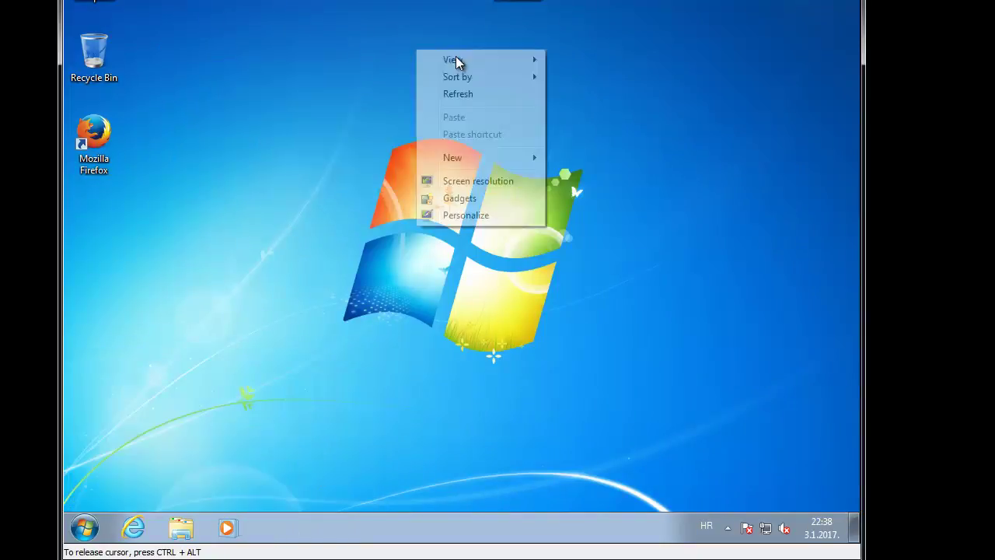
mouse_move(497, 157)
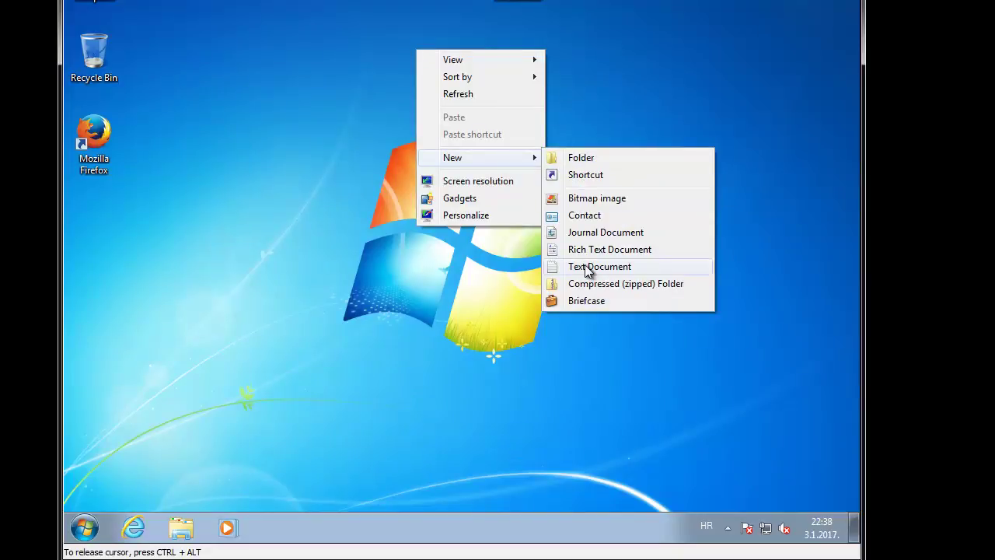
left_click(585, 266)
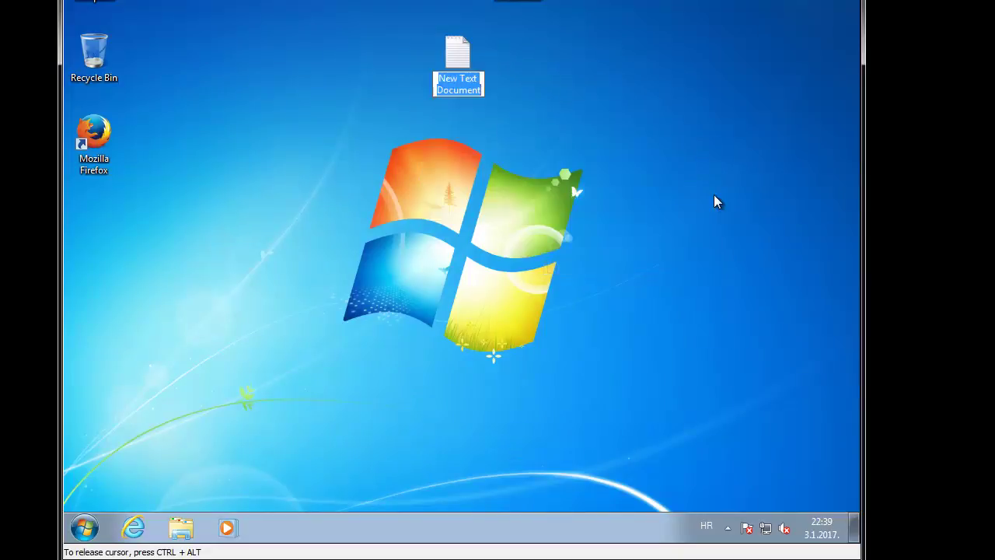
type("MyN")
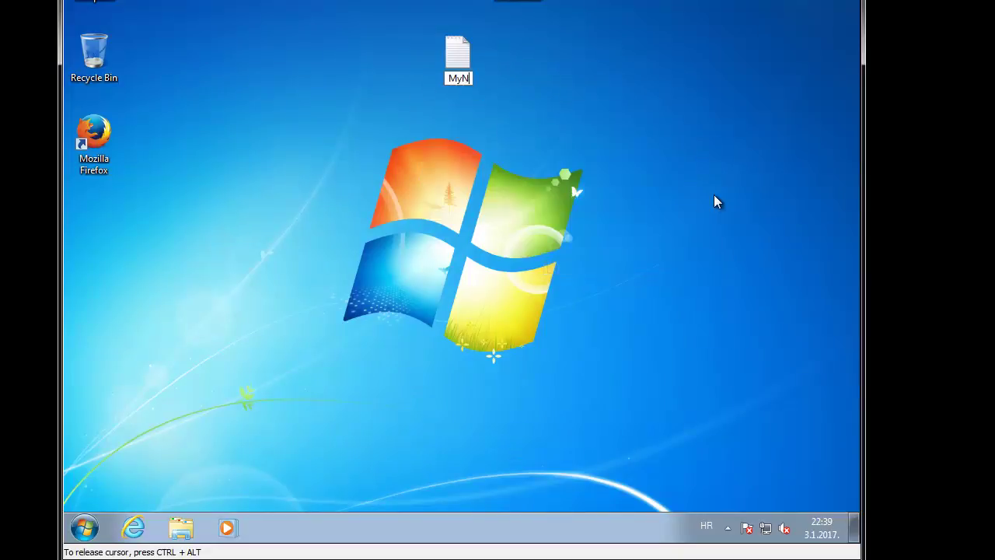
type("etwork")
key("Return")
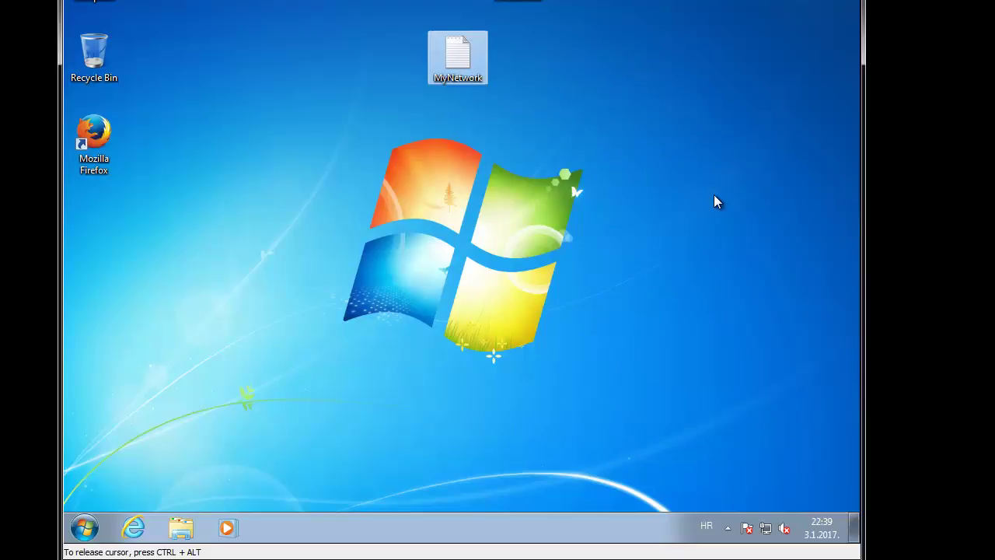
double_click(465, 49)
type("@")
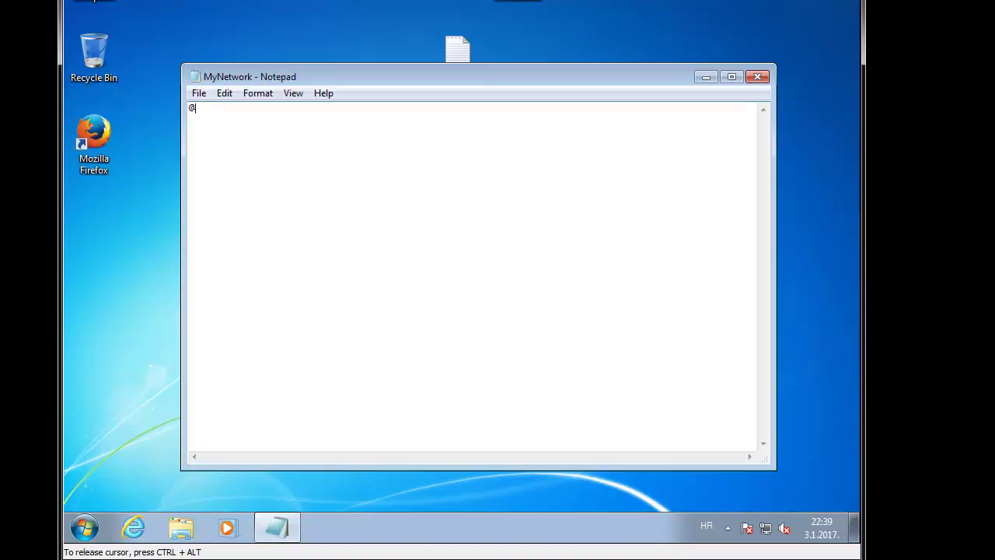
type("explor")
type("er ")
type("\\192.1")
type("68.0")
type(".10")
key("BackSpace")
key("BackSpace")
type("24")
key("alt+f")
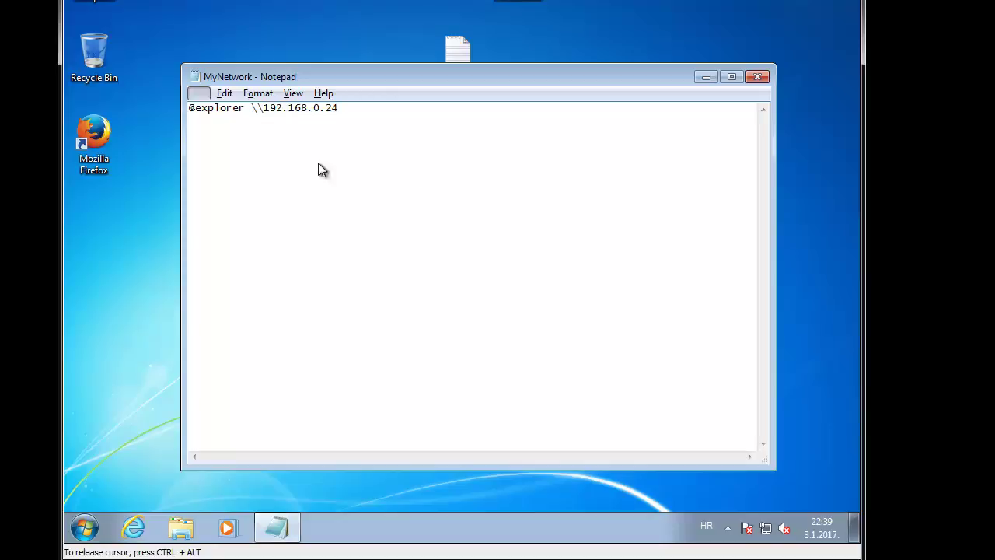
Step: Save the file as MyNetwork.bat using the All Files type and close Notepad
left_click(247, 163)
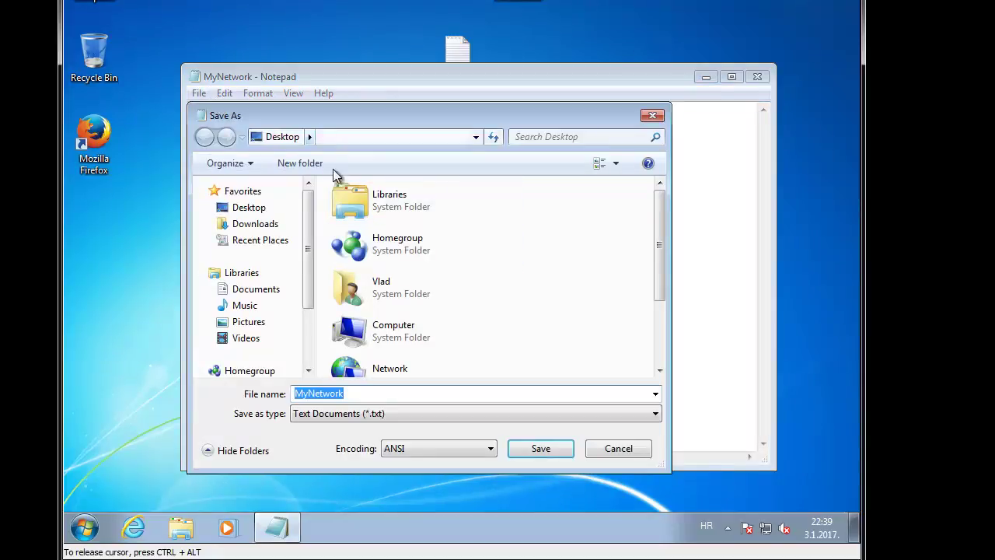
left_click(387, 413)
left_click(368, 442)
left_click(380, 393)
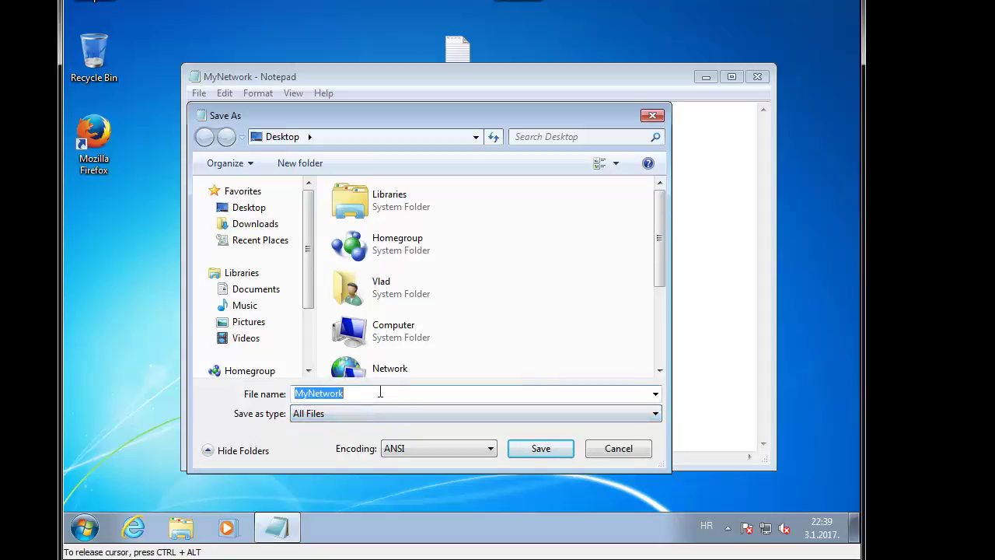
left_click(380, 393)
type(".bat")
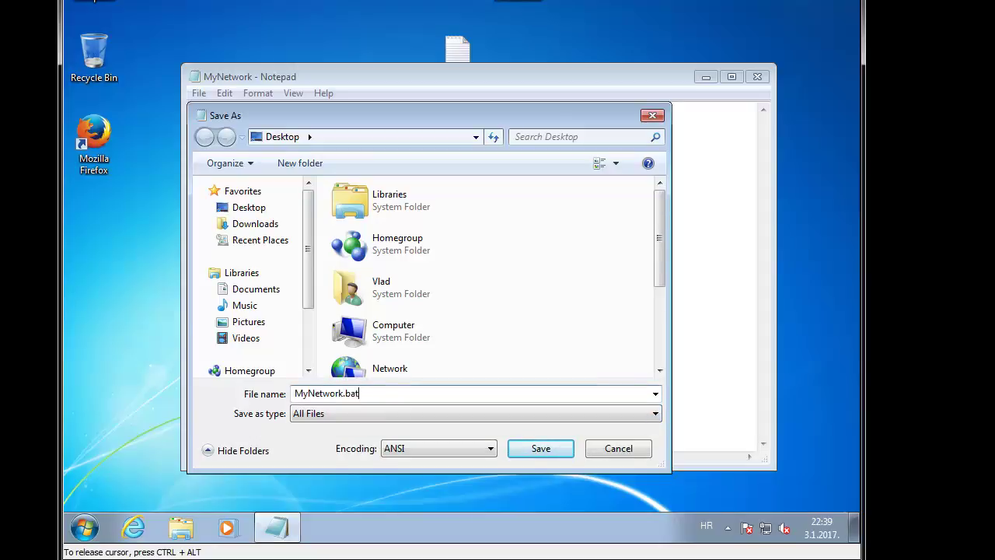
key("Return")
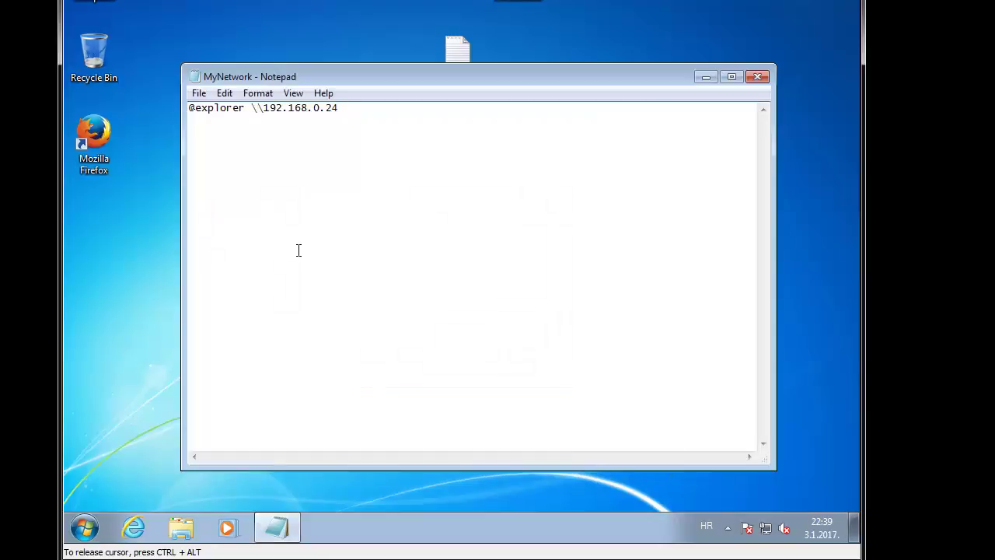
key("alt+F4")
Step: Edit MyNetwork.bat to add a double quote before the \\192.168.0.24 path, then close it
left_click_drag(93, 216, 335, 73)
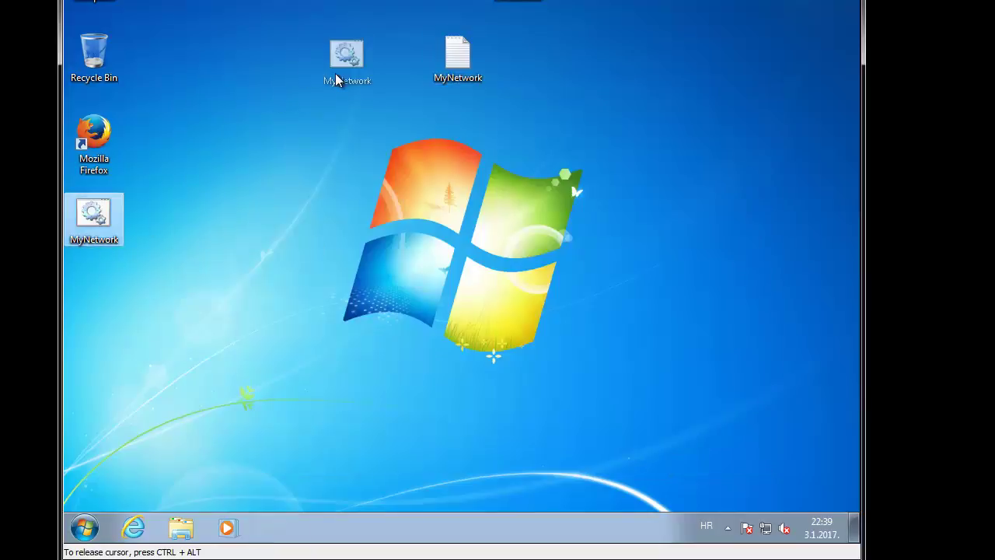
right_click(337, 64)
left_click(372, 90)
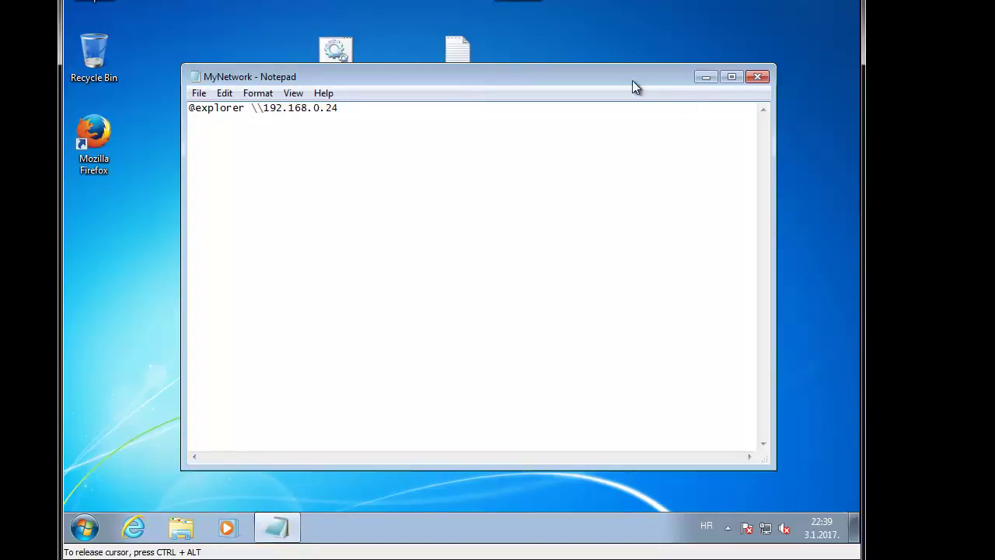
left_click(466, 48)
left_click(584, 173)
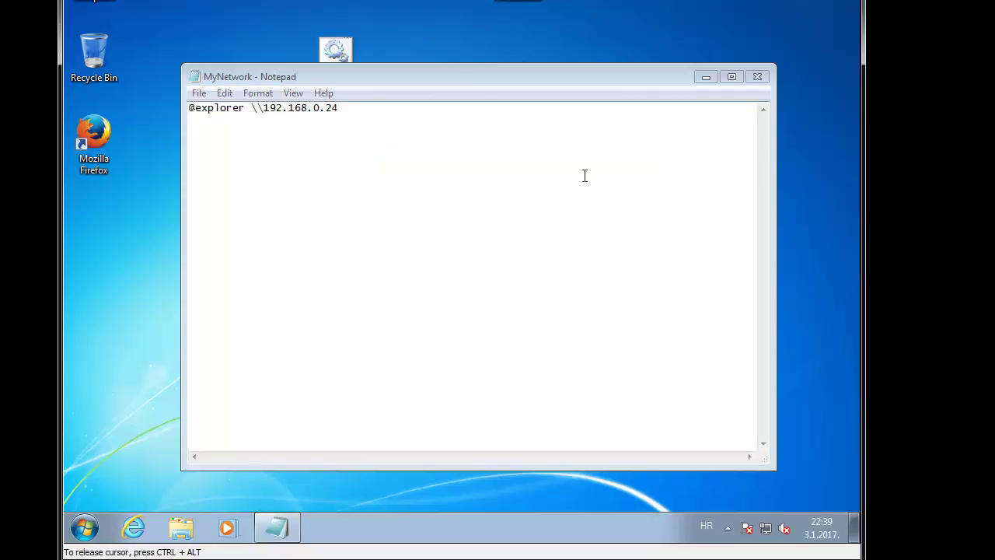
left_click(245, 109)
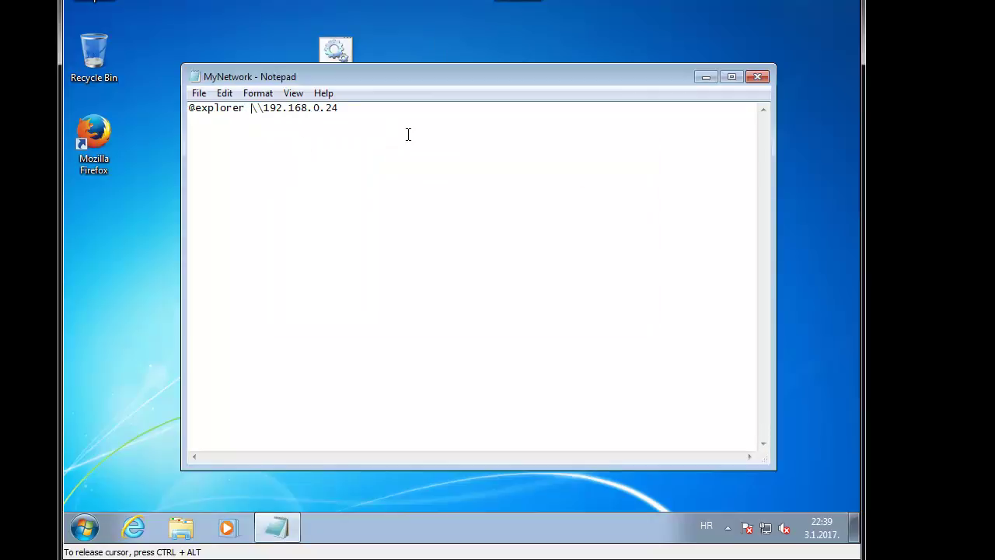
type("\"")
key("End")
key("ctrl+a")
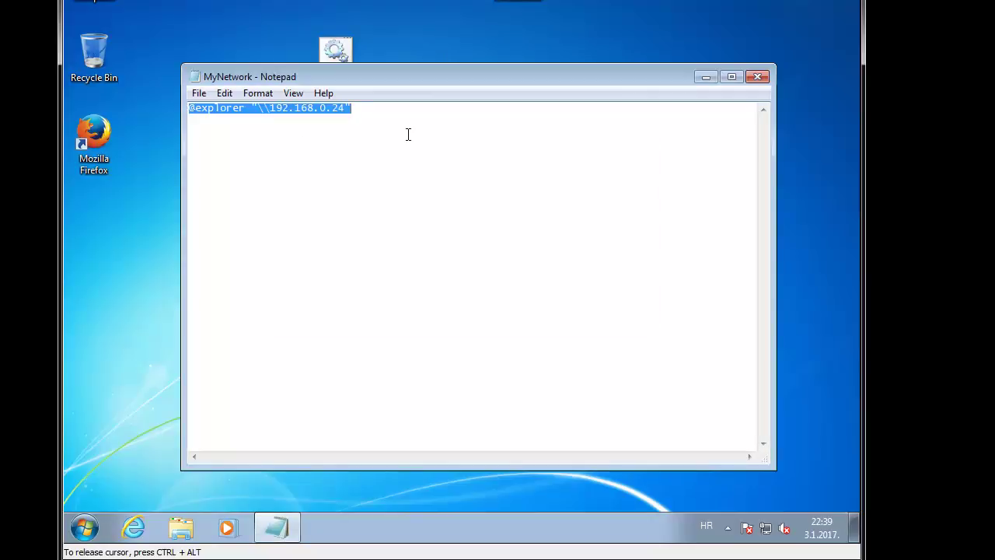
left_click(437, 125)
left_click(757, 76)
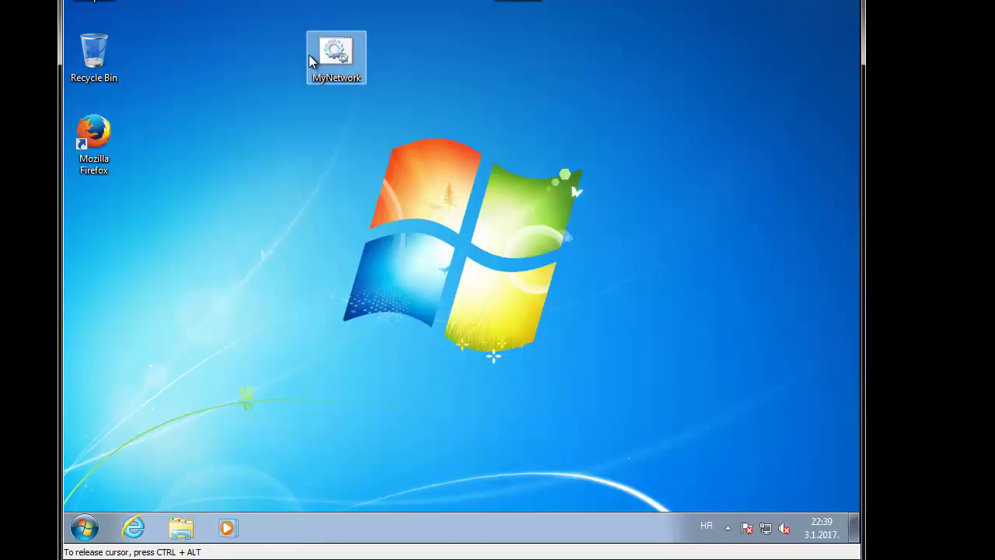
Step: Run MyNetwork and sign in to the share with the user name and password
double_click(339, 56)
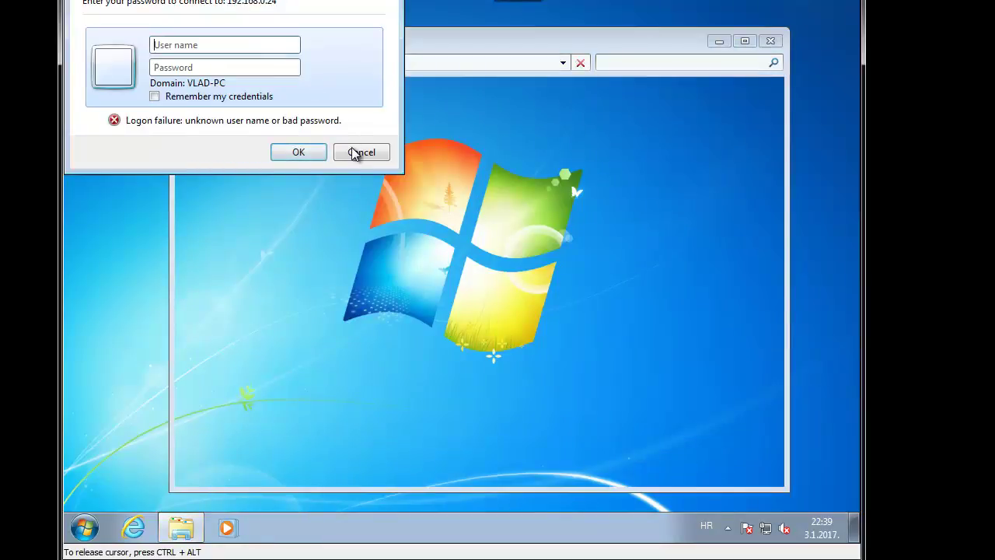
left_click(261, 45)
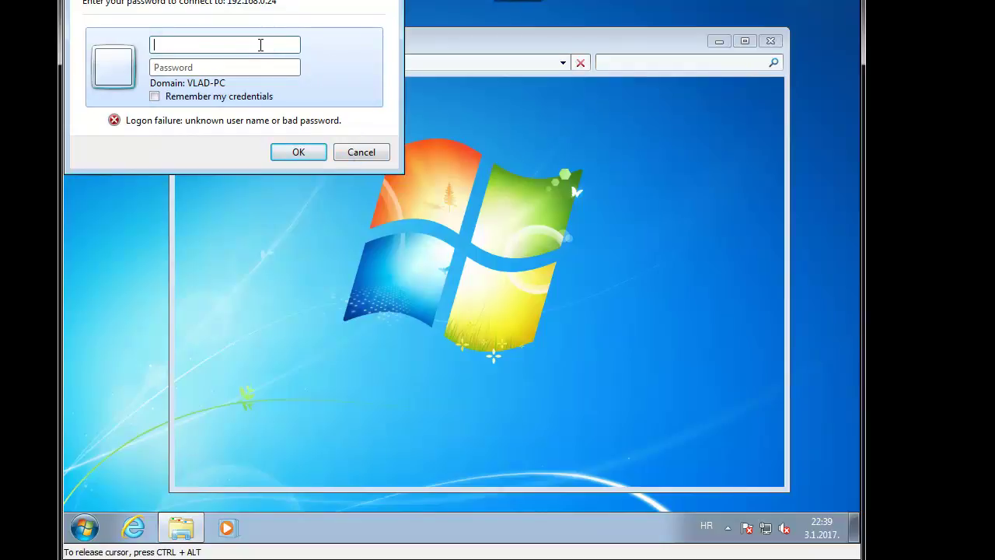
type("vlad")
key("Tab")
type("*****")
key("Return")
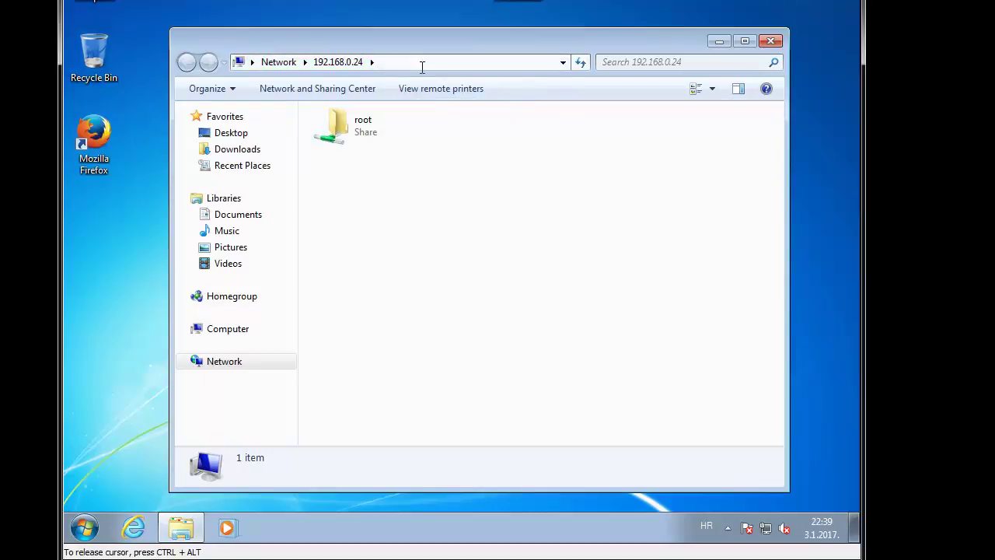
Step: Check the share's full path in the address bar and move the window down to uncover desktop icons
left_click(505, 62)
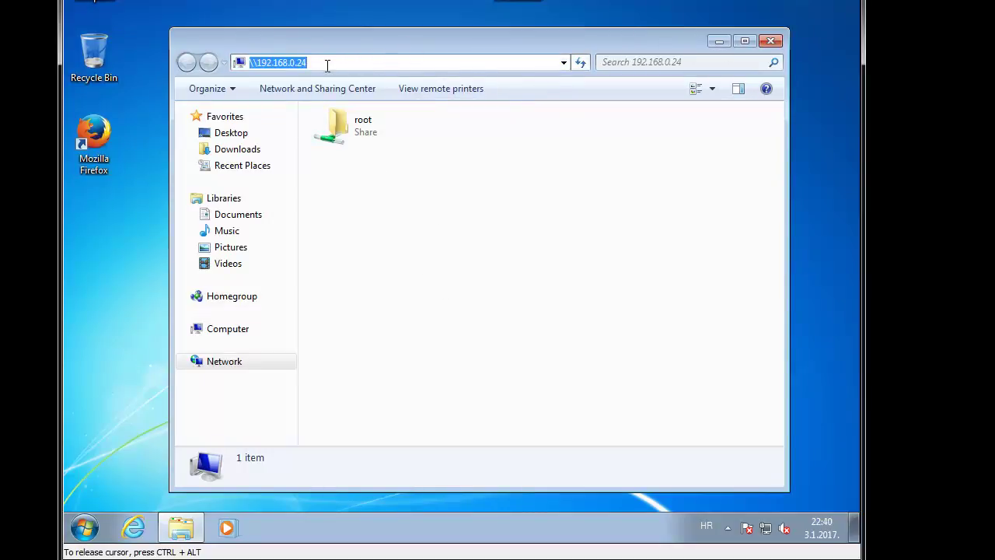
left_click(372, 62)
left_click(379, 255)
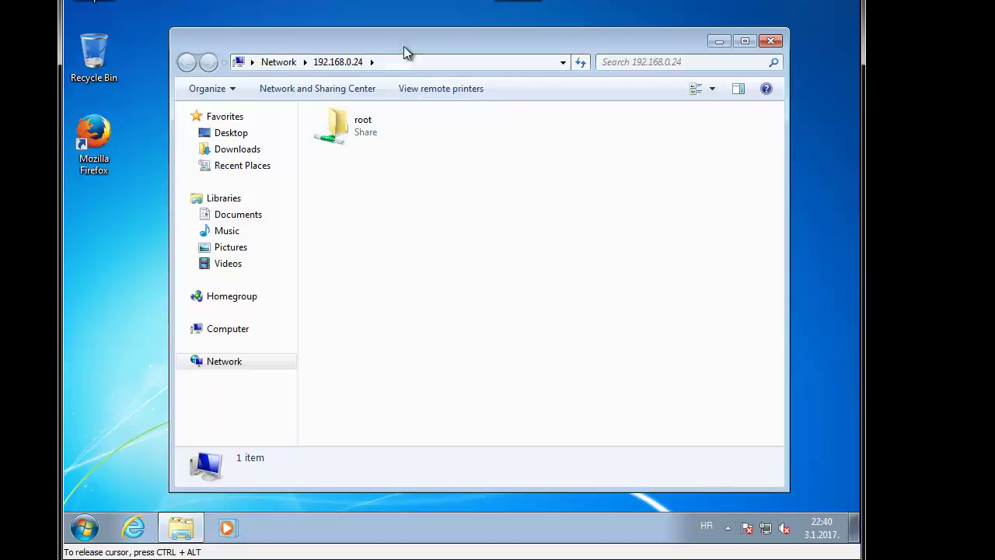
left_click_drag(400, 47, 426, 220)
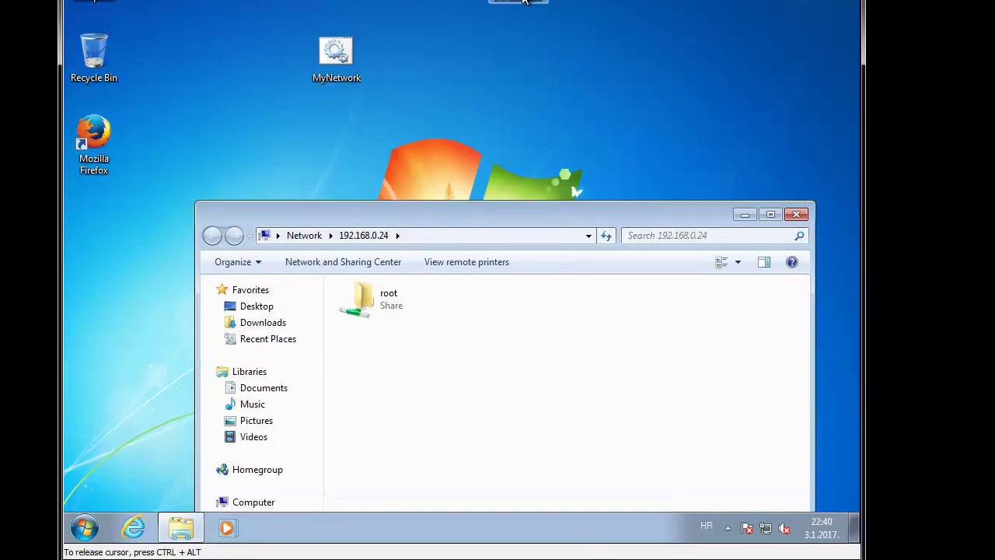
Step: Check the old shortcut's Properties to confirm its target is \\192.168.0.10
left_click(498, 37)
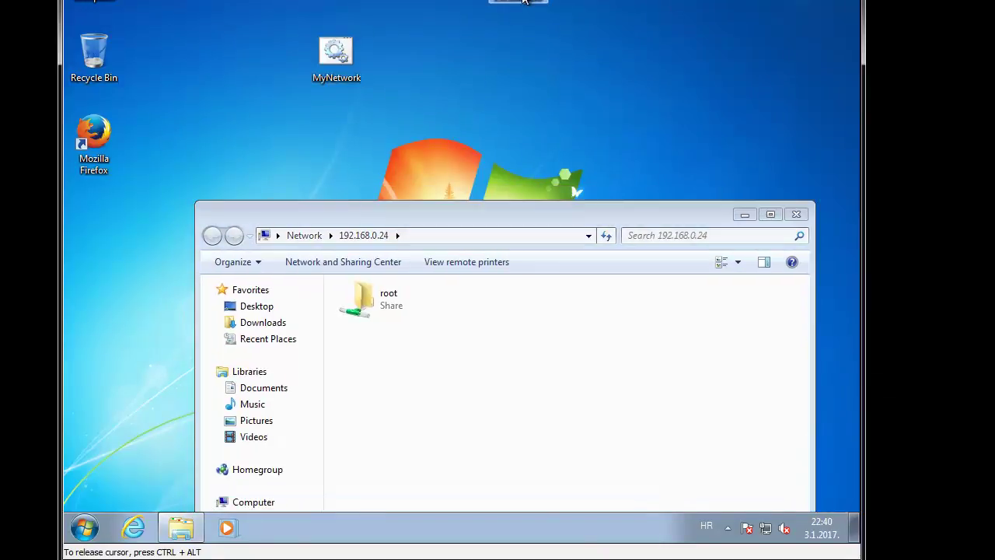
right_click(335, 58)
left_click(511, 2)
right_click(510, 2)
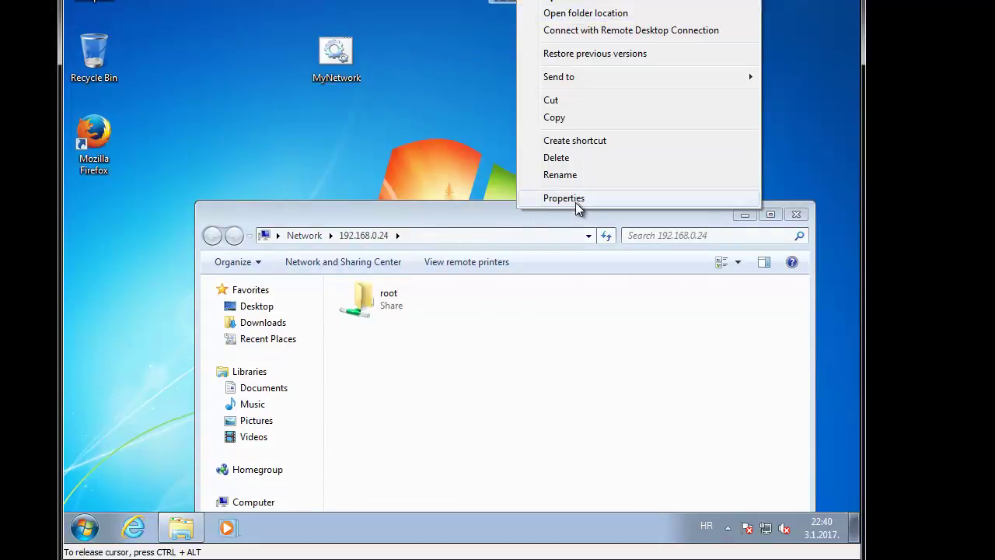
left_click(579, 199)
left_click_drag(682, 124, 611, 125)
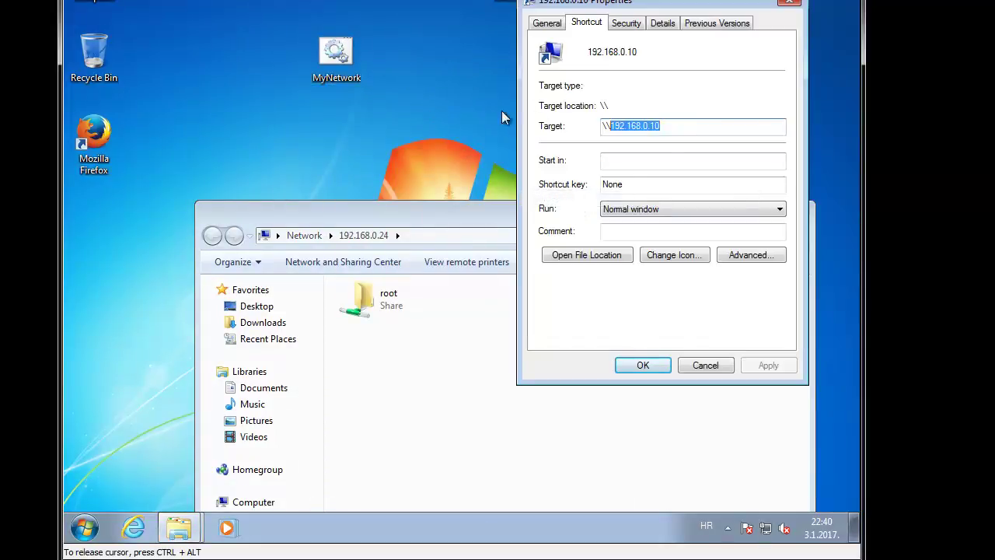
left_click(789, 2)
Step: Permanently delete the old shortcut with Shift+Delete and close the network share window
left_click(341, 53)
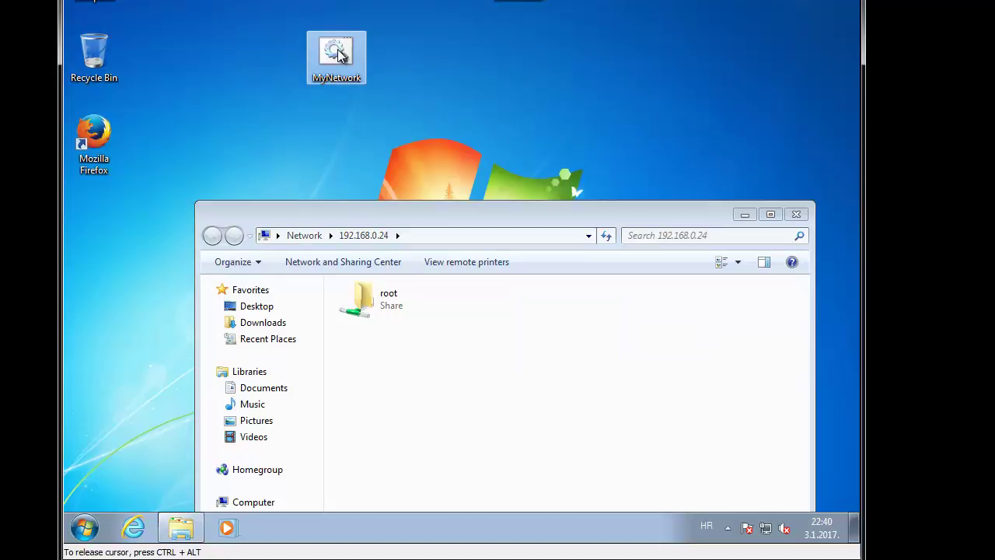
left_click(461, 27)
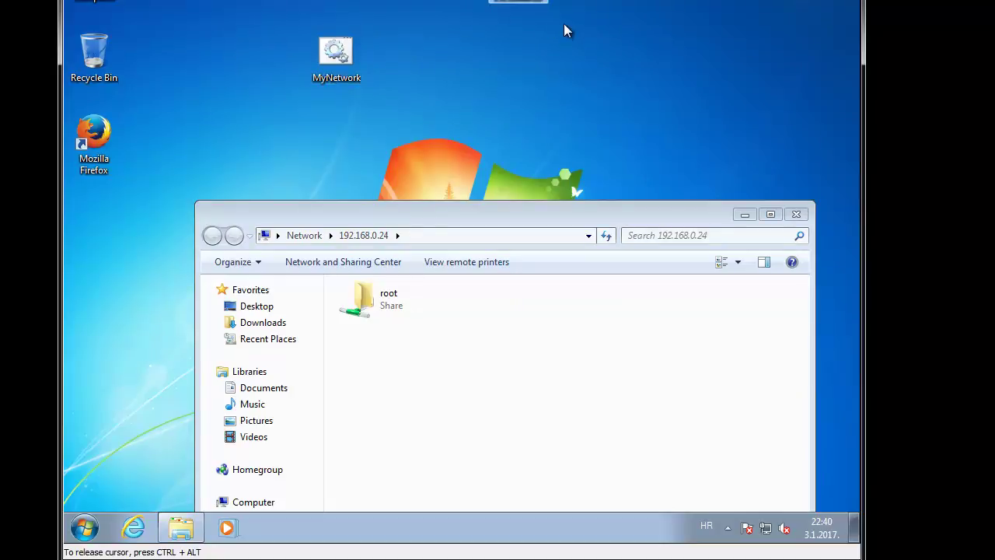
key("shift+Delete")
key("Return")
left_click_drag(460, 221, 433, 118)
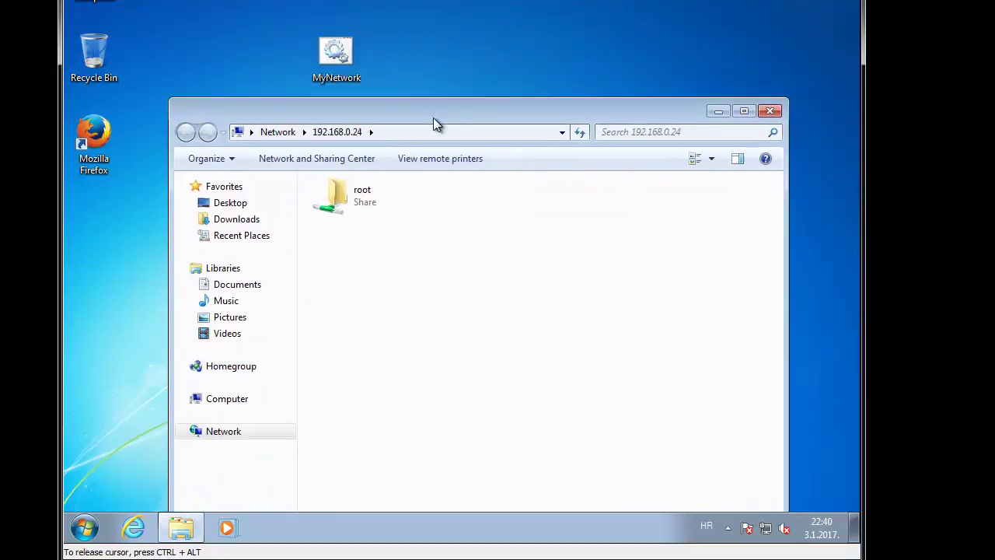
left_click(771, 114)
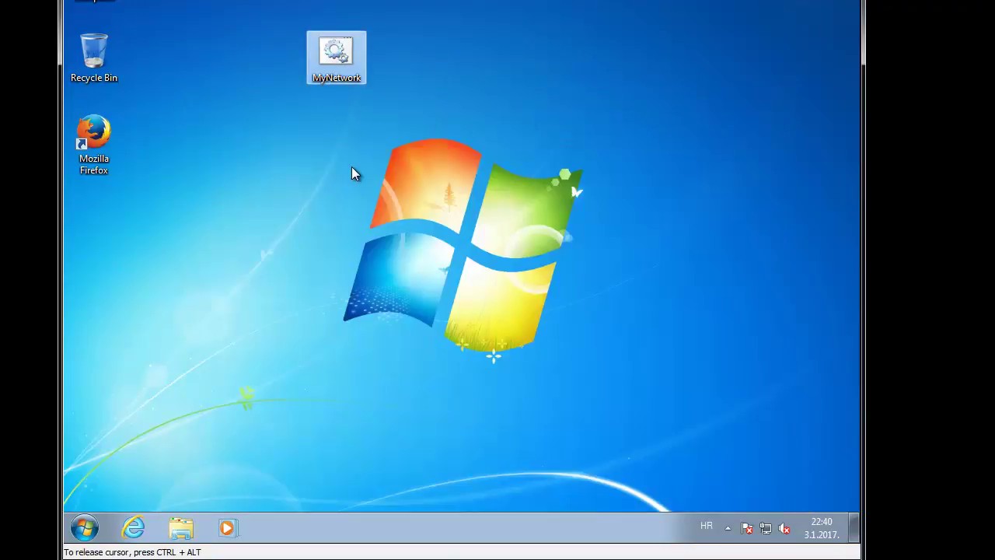
Step: In a new Computer window, type \\1 to cycle \\192.168.0.10 and \\192.168.0.17 suggestions, then minimise
left_click(366, 217)
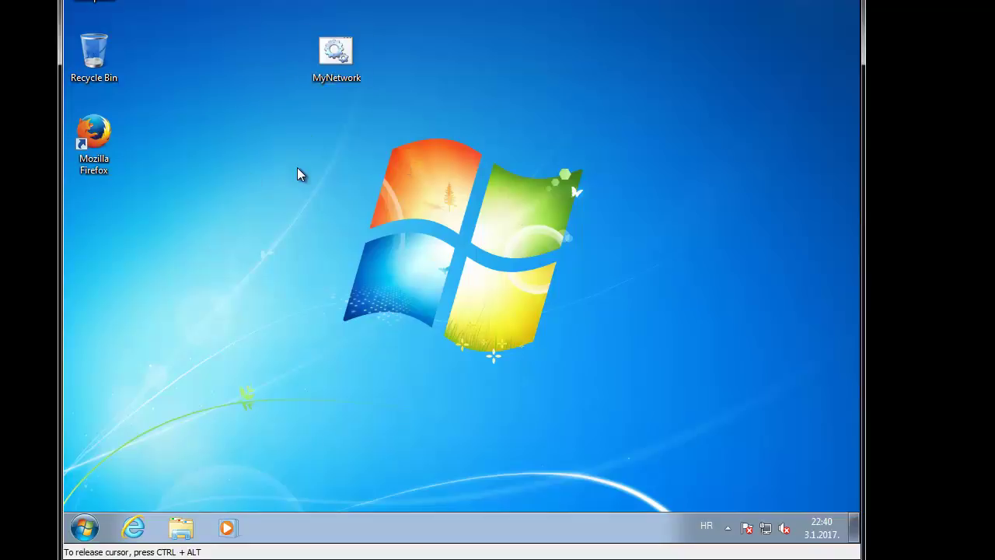
key("super+e")
left_click(386, 82)
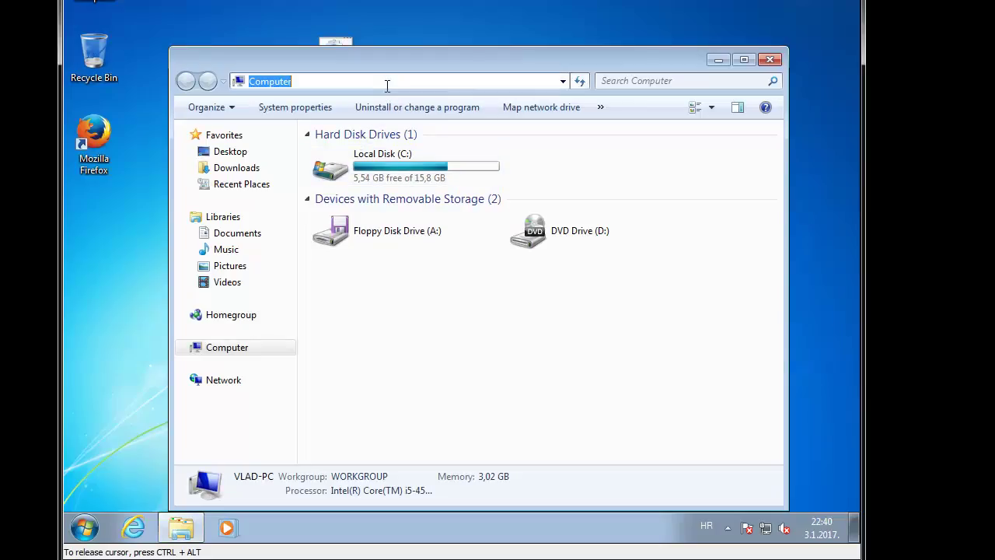
type("\\\\")
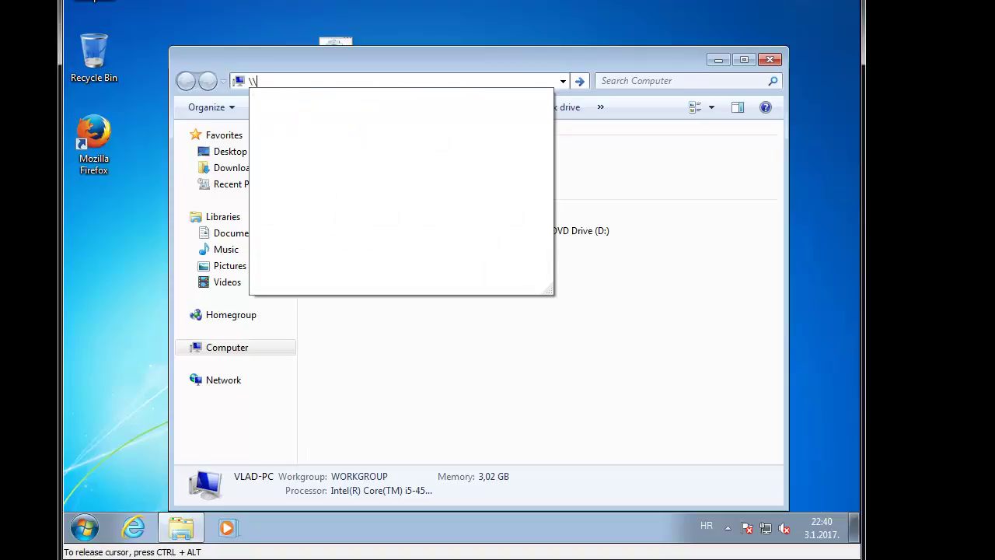
type("1")
key("Down")
key("Down")
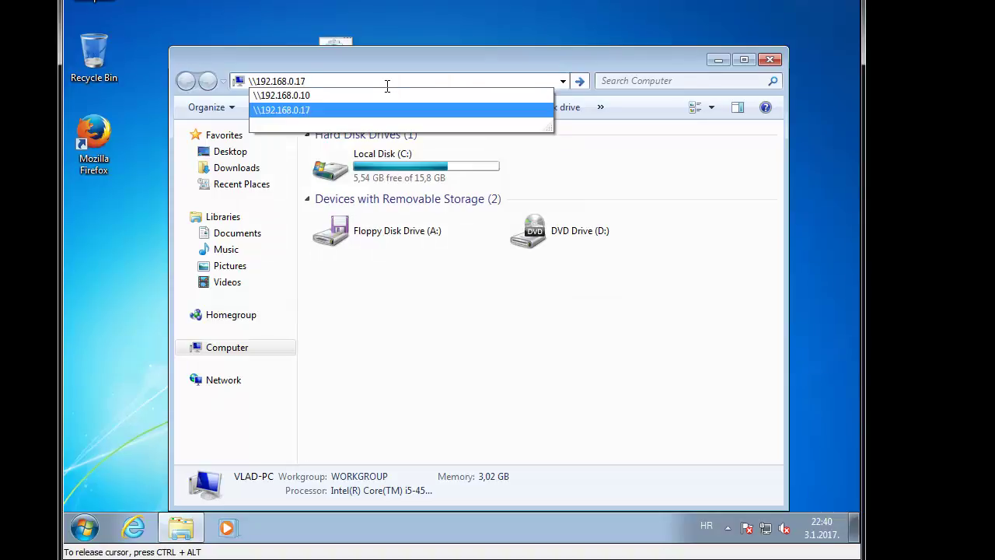
left_click(724, 62)
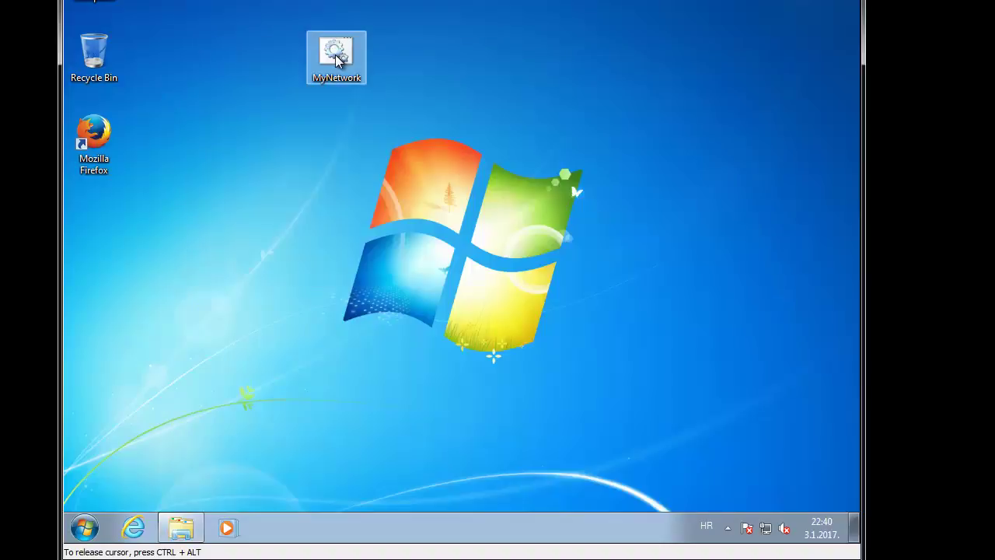
Step: Reopen MyNetwork in Notepad and add a second line starting 'reg delete HKEY_CURRENT_' below the explorer command
right_click(337, 62)
left_click(376, 81)
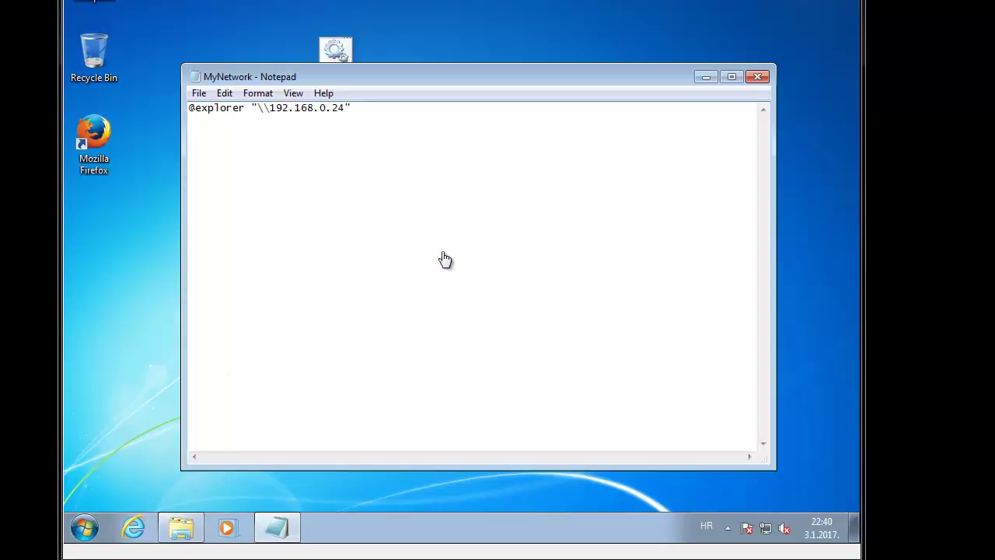
left_click(382, 184)
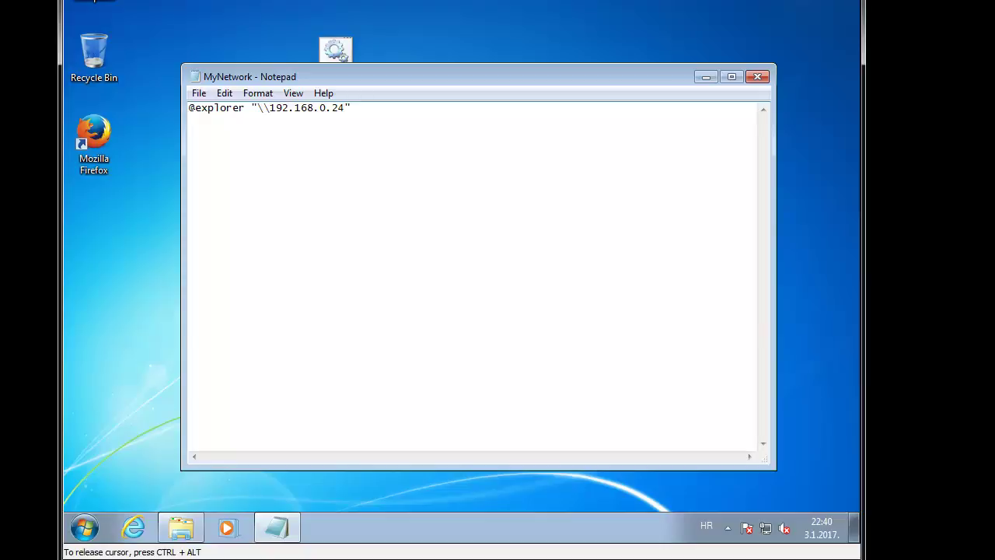
key("Return")
type("reg delete HKEY_CURREMNT")
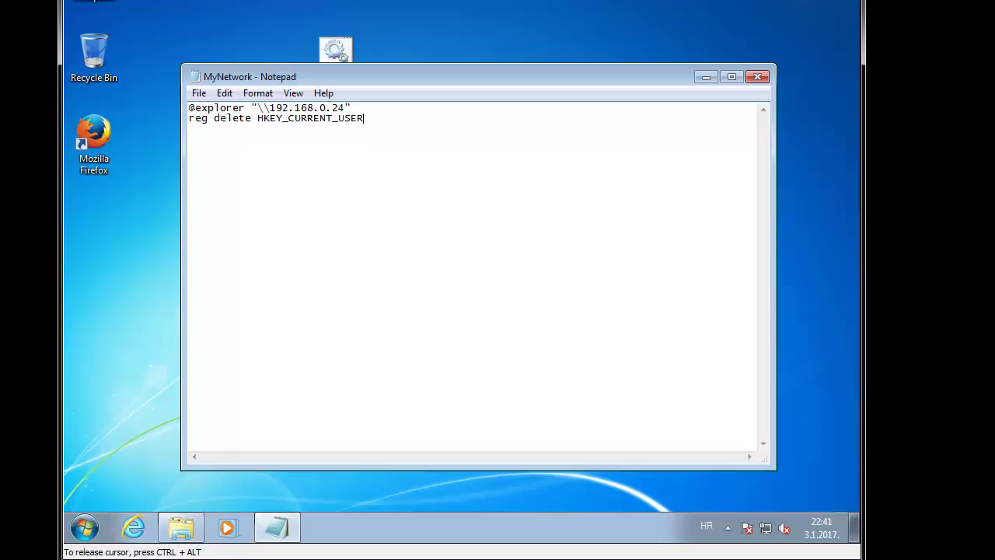
Step: Complete the reg delete key path as HKEY_CURRENT_USER\Software\Microsoft\windows in Notepad
type("\\Software\\Microsoft")
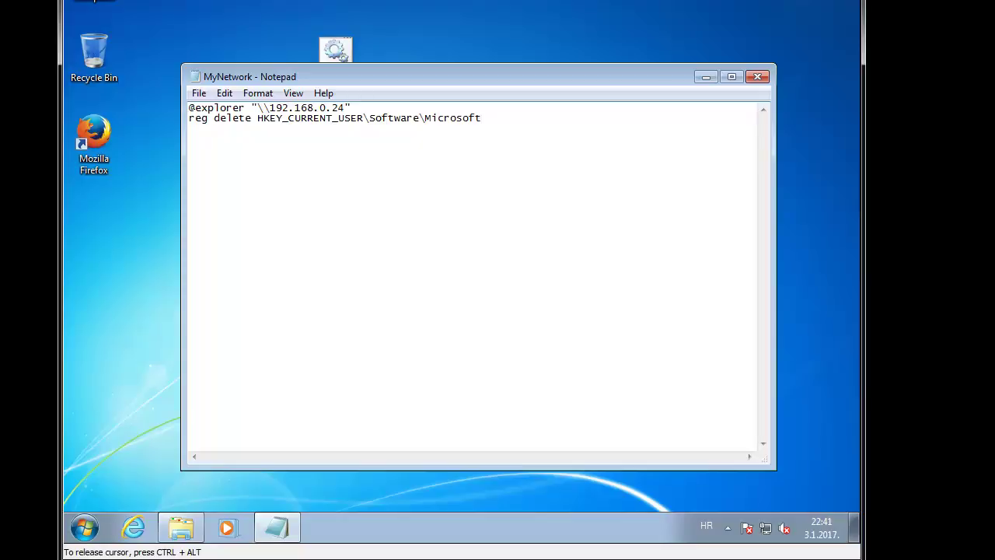
type("rwindows\\CurrentVersion\\")
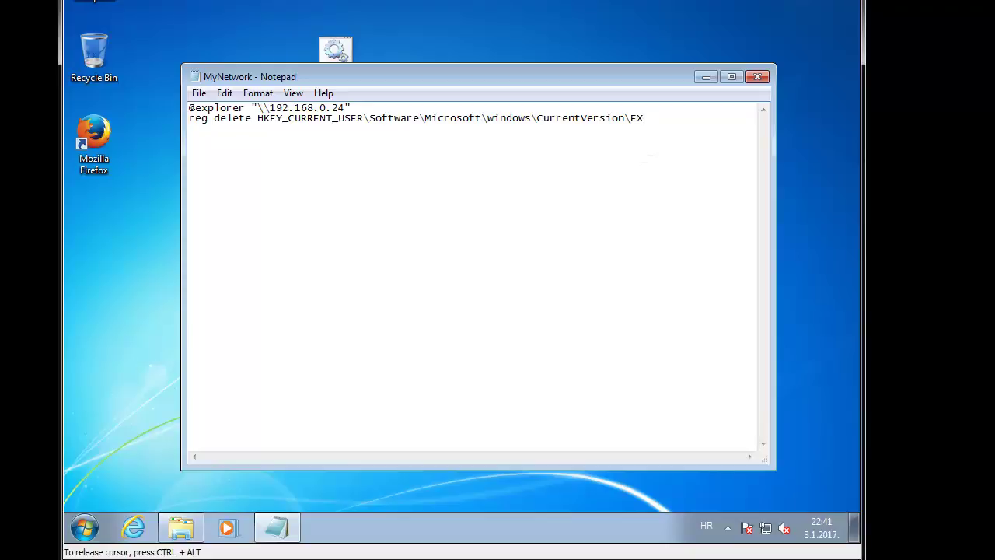
Step: End the reg delete line with \TypedPaths /F, save MyNetwork, and run it from the desktop
key("BackSpace")
type("xporer\\TypedPaths")
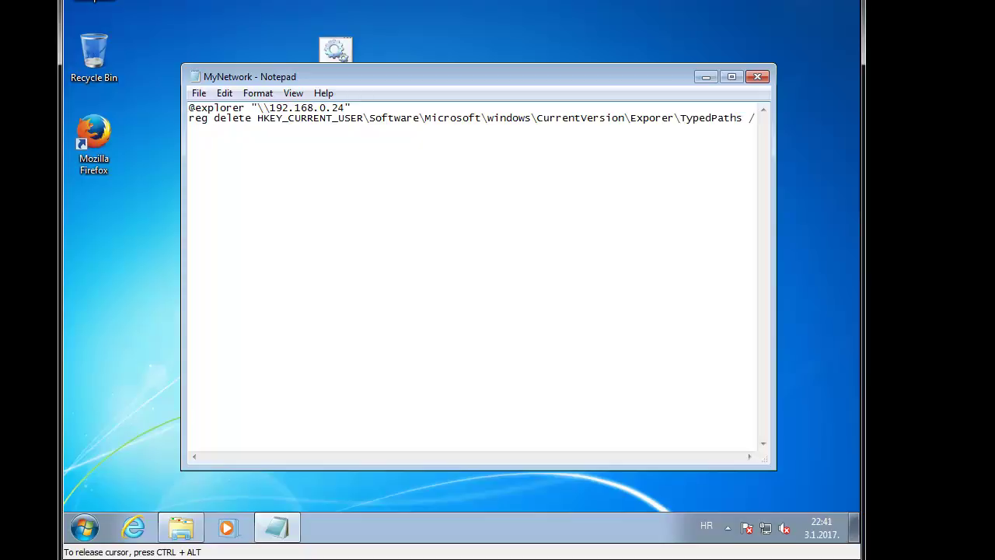
type(" /F")
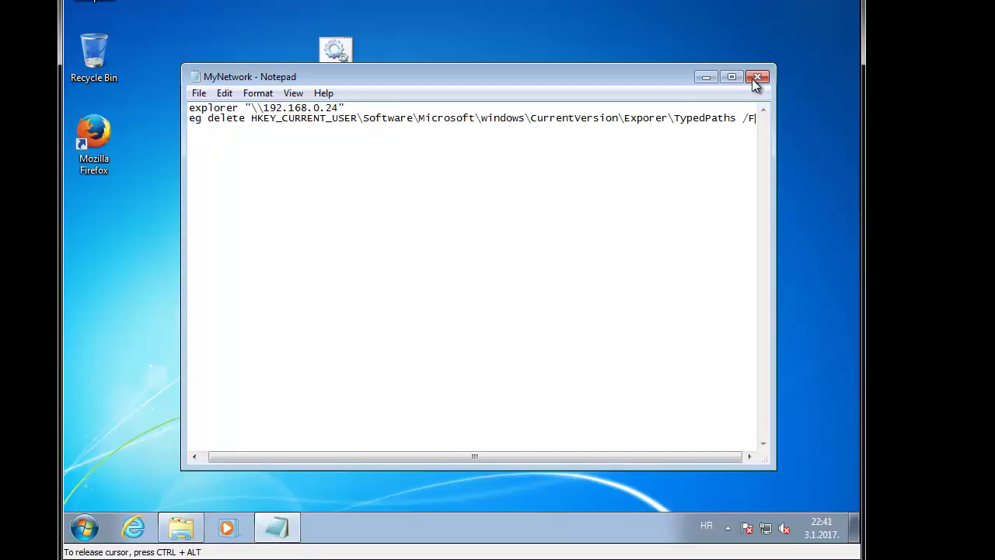
left_click(758, 76)
left_click(427, 245)
double_click(330, 63)
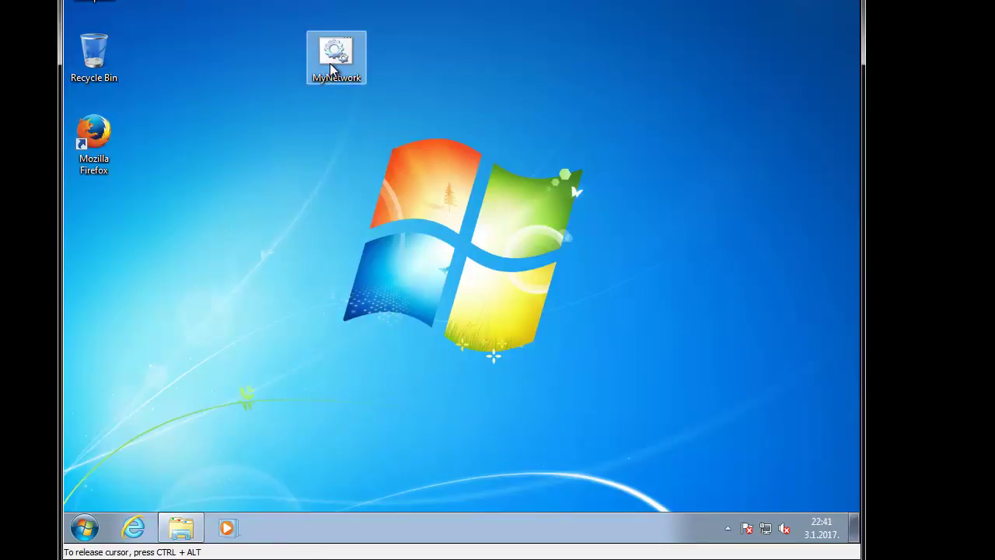
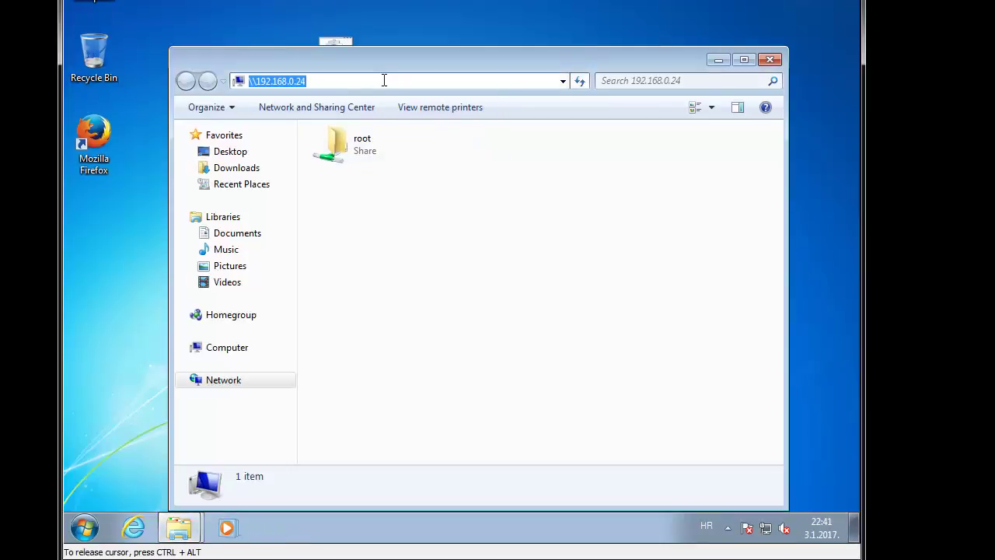
Step: Check the remembered \\1 network paths in Computer's address bar, then close Explorer
key("super+e")
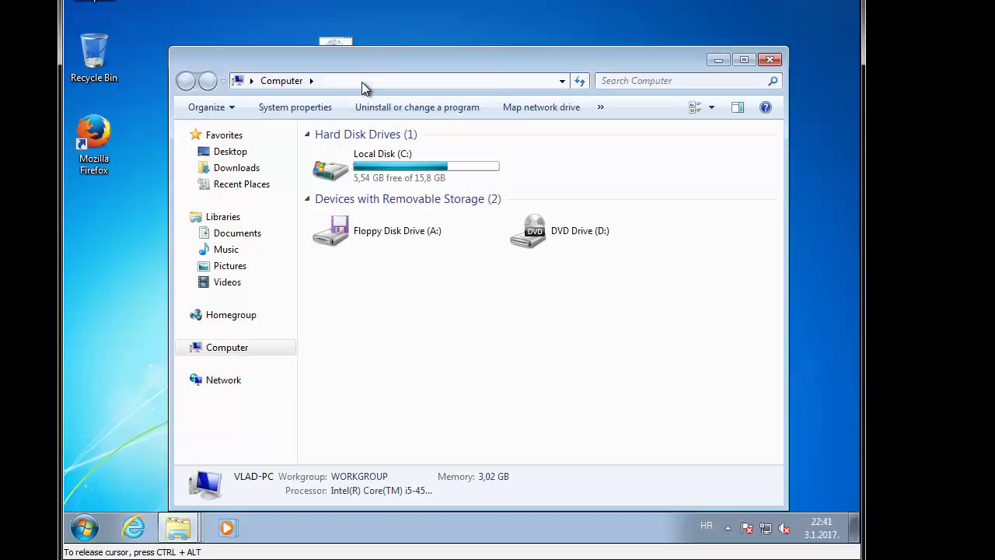
left_click(363, 82)
type("\\\\1")
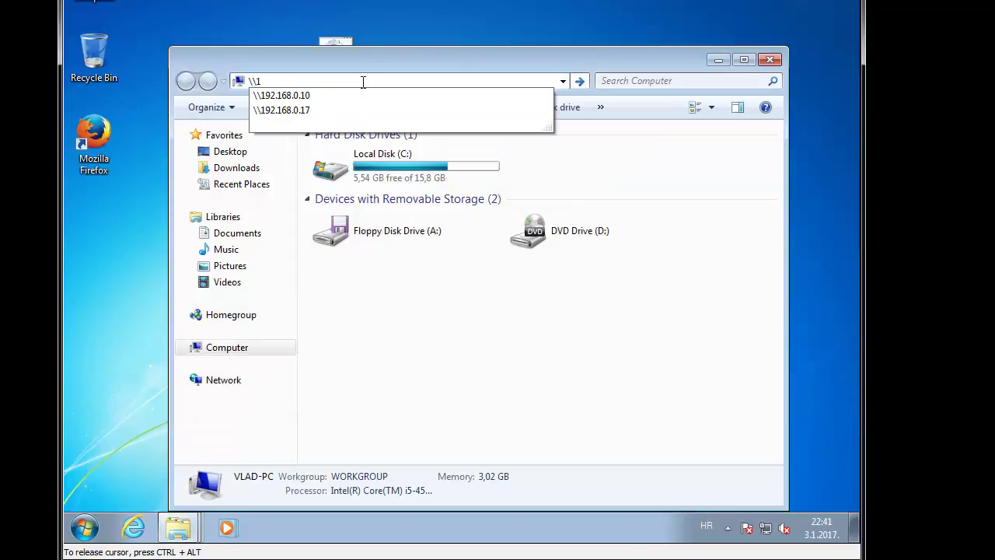
key("Down")
left_click(770, 60)
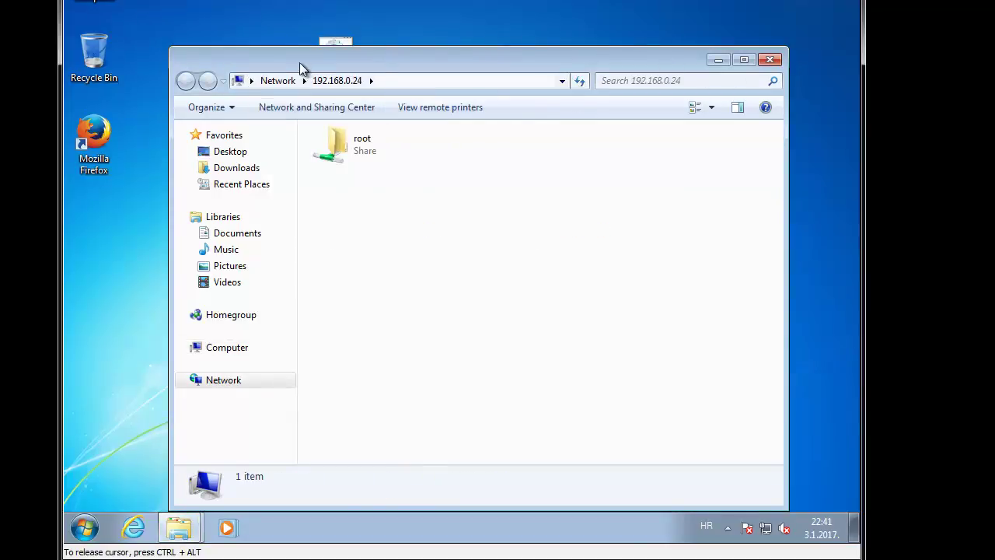
left_click(770, 60)
left_click(336, 50)
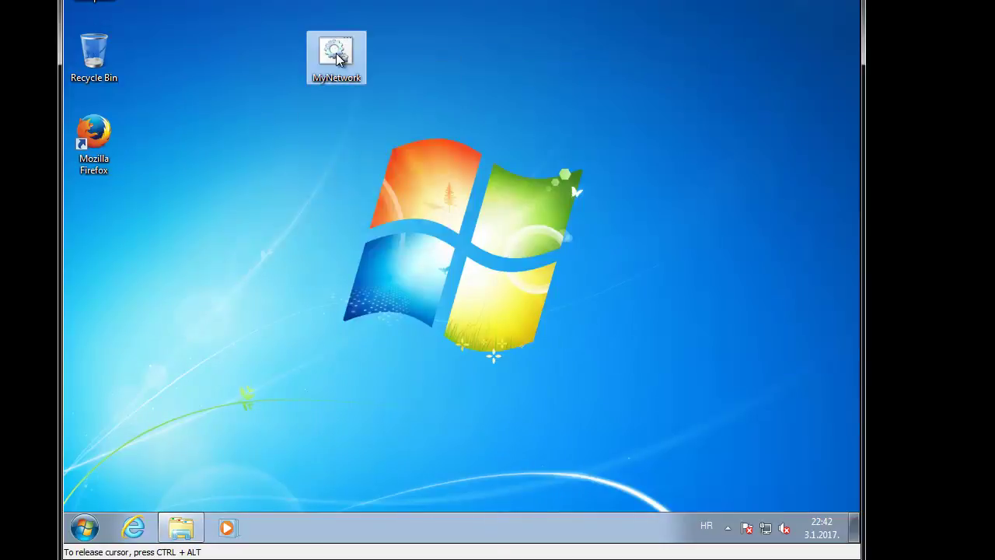
Step: Add a pause line after the reg delete command in MyNetwork.bat and close Notepad
right_click(338, 50)
left_click(371, 83)
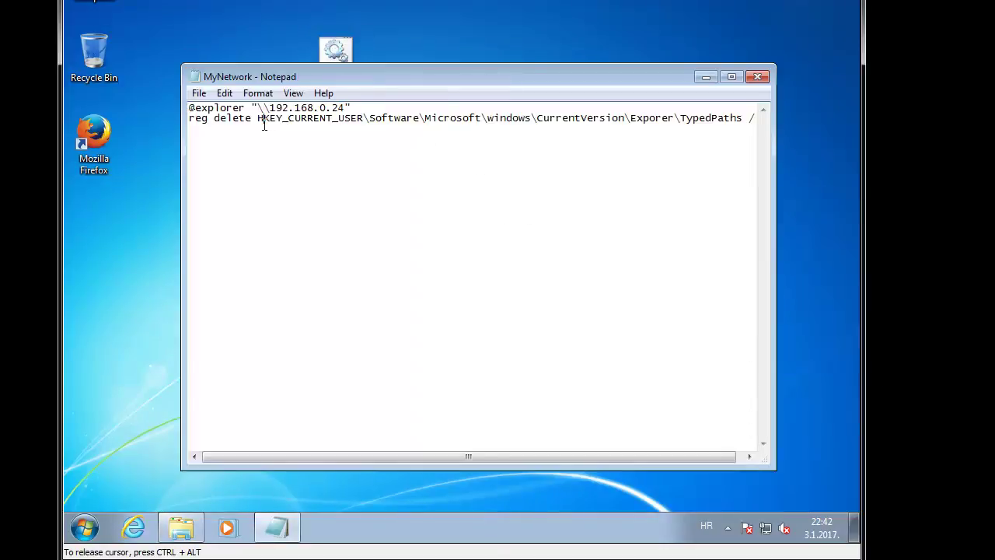
key("ctrl+End")
key("Return")
type("pause")
left_click(757, 77)
Step: Run MyNetwork.bat to open the 192.168.0.24 share, close its console, and reopen the script in Notepad
double_click(336, 54)
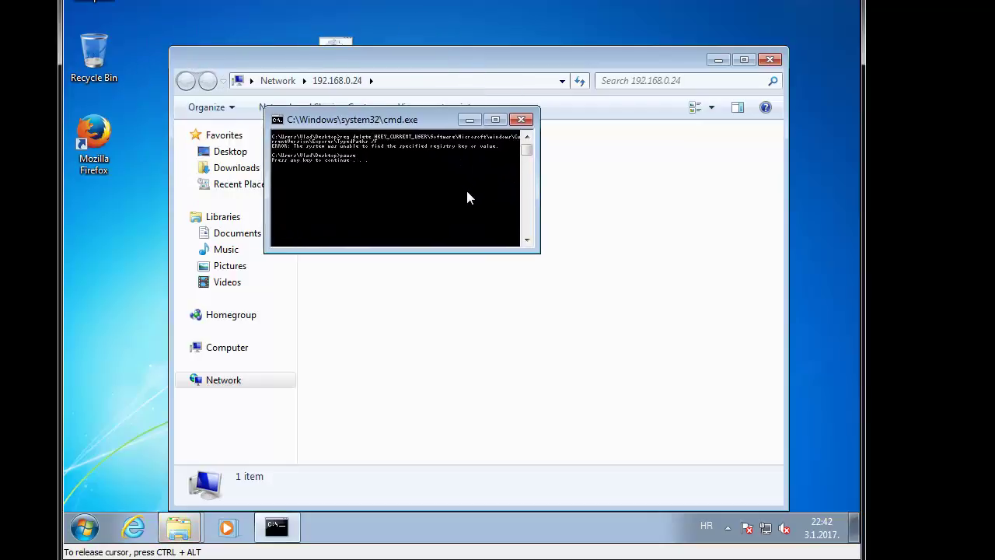
left_click(522, 120)
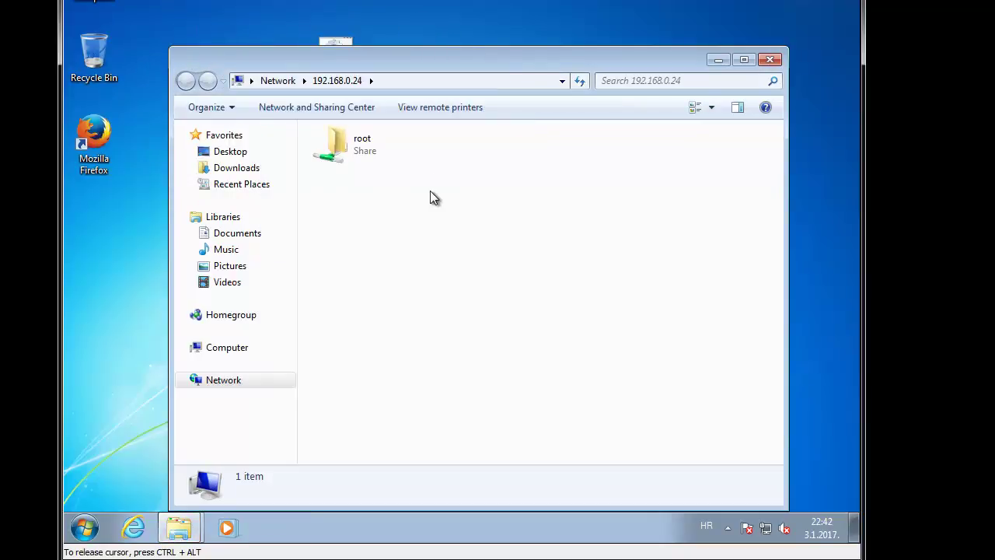
left_click(331, 42)
right_click(331, 42)
left_click(381, 73)
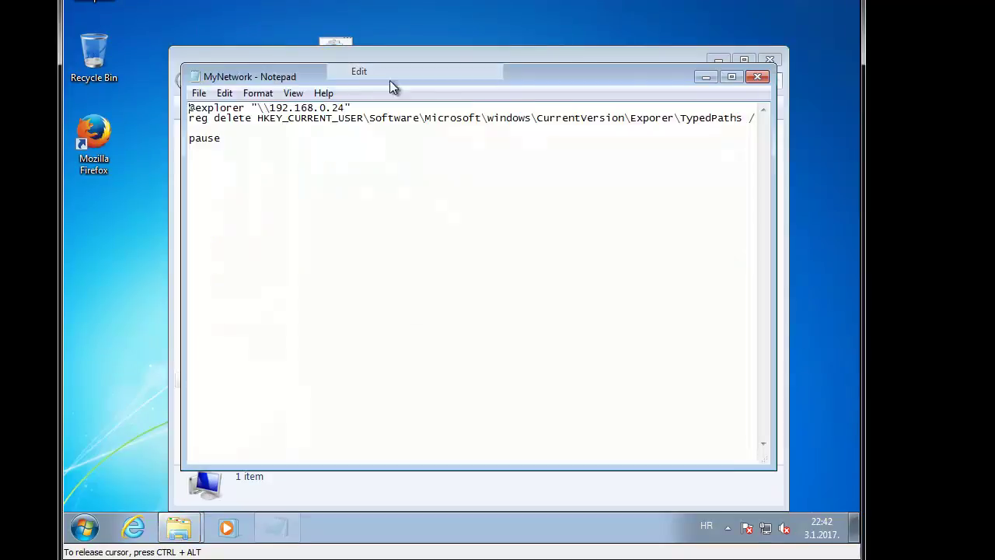
left_click_drag(227, 117, 292, 119)
left_click(368, 140)
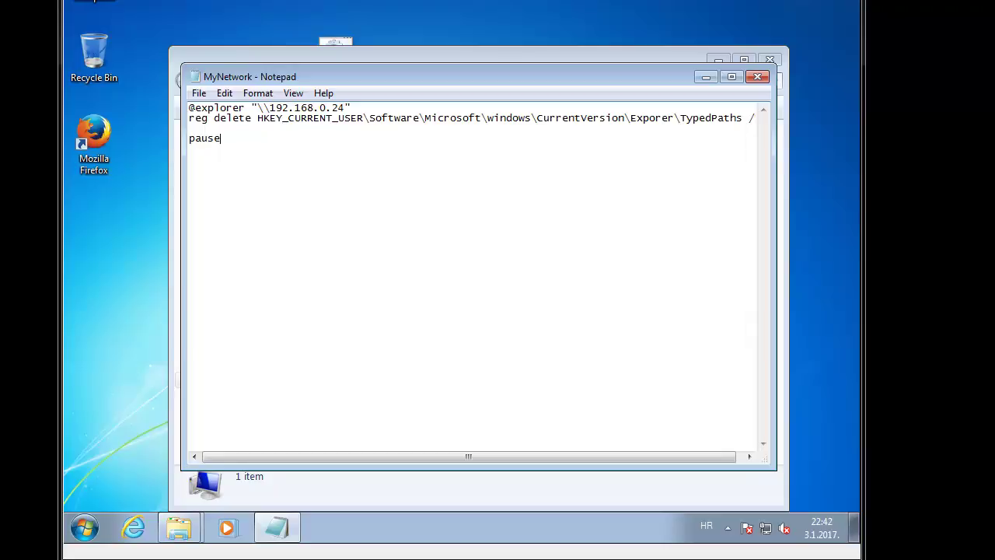
Step: Launch regedit from the Run box with administrator approval
left_click(288, 264)
key("super+r")
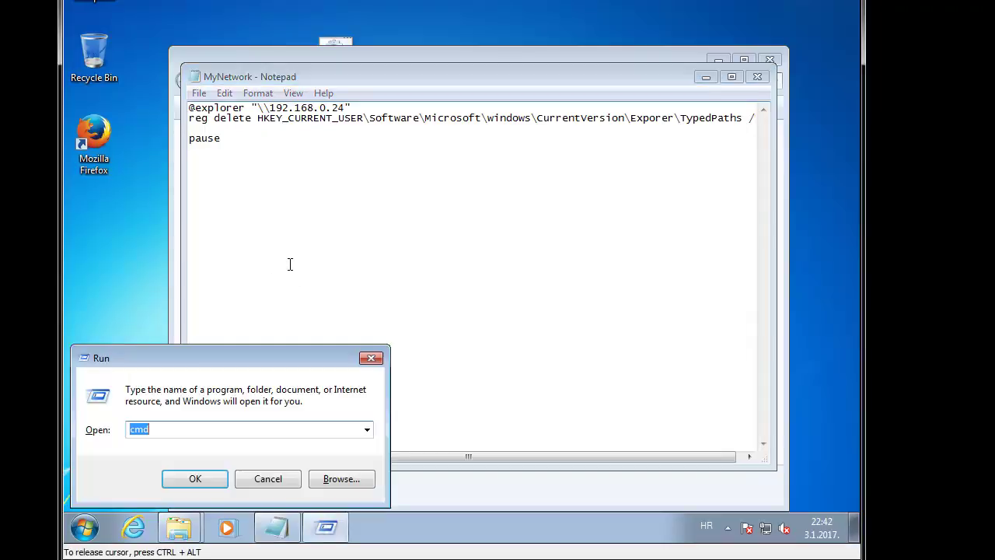
type("regedit")
key("Return")
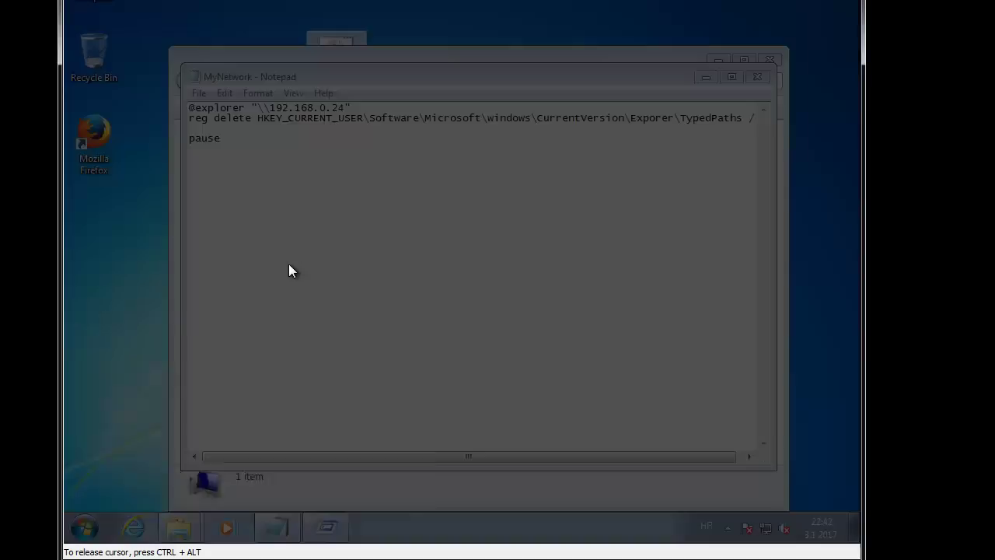
left_click(324, 460)
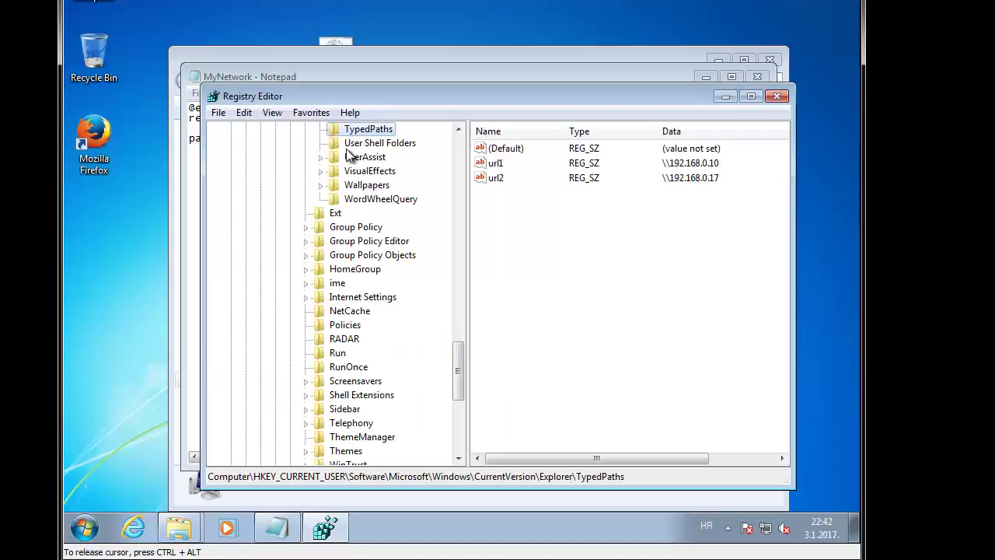
Step: Export the TypedPaths key to the Desktop as 'dsfsdfsdf'
right_click(364, 133)
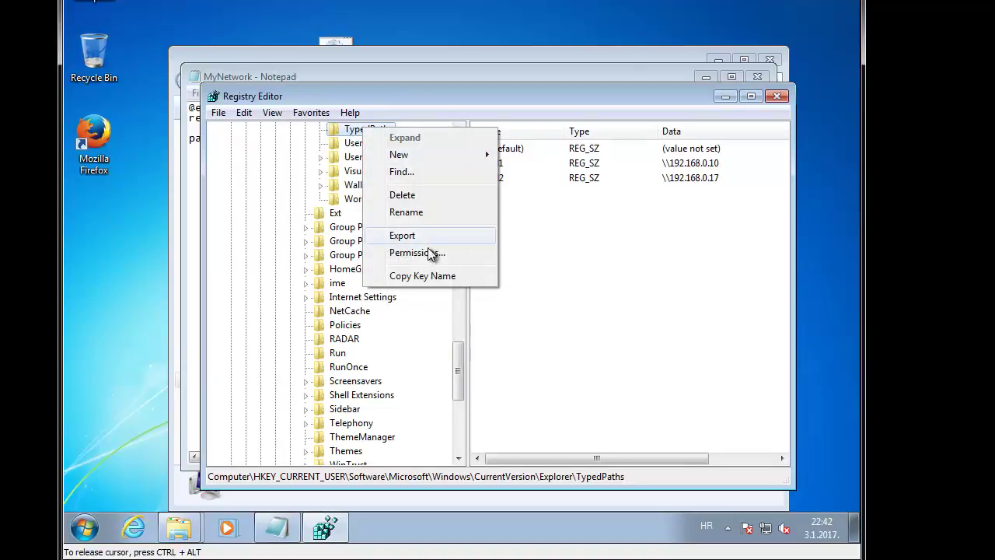
left_click(431, 235)
left_click(350, 146)
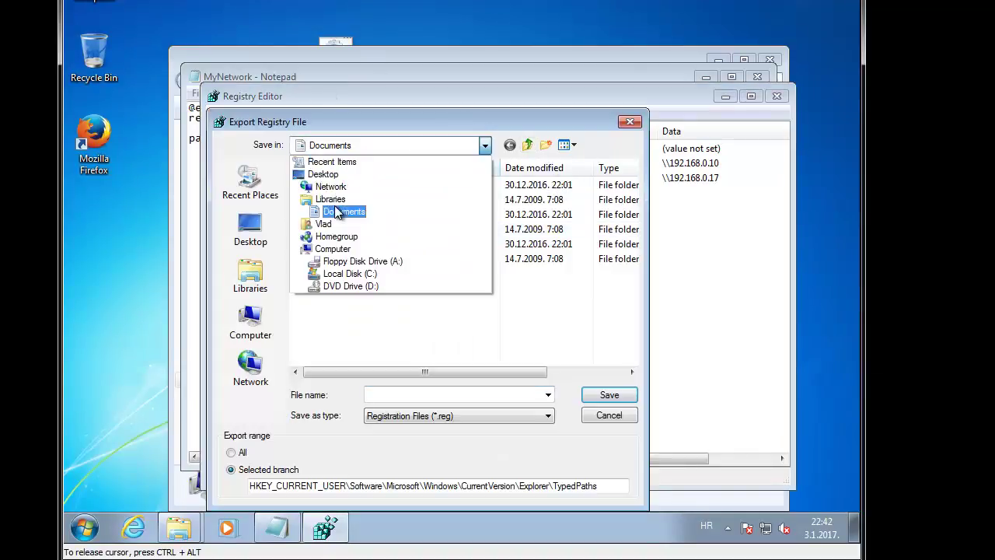
left_click(323, 175)
left_click(403, 393)
left_click(585, 396)
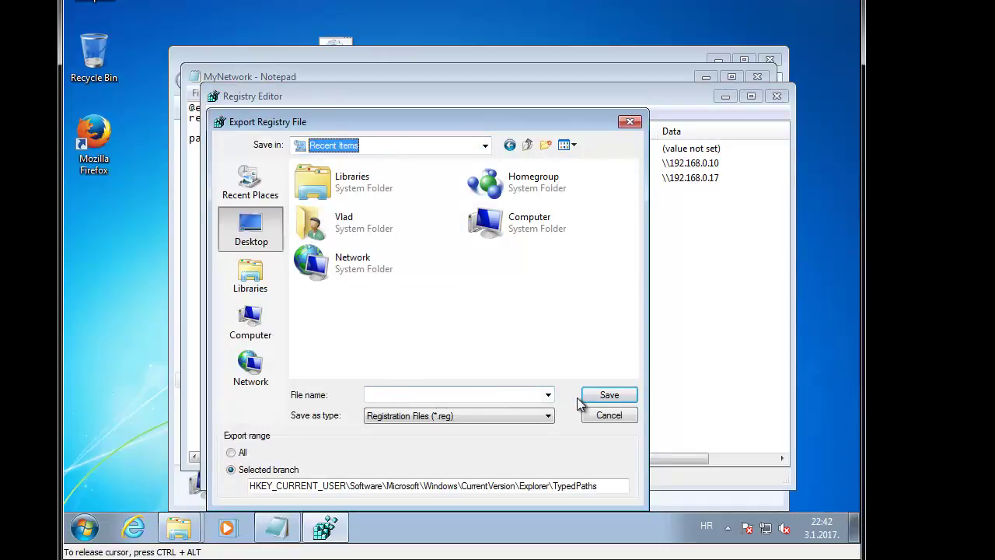
type("dsfsdfsdf")
left_click(373, 145)
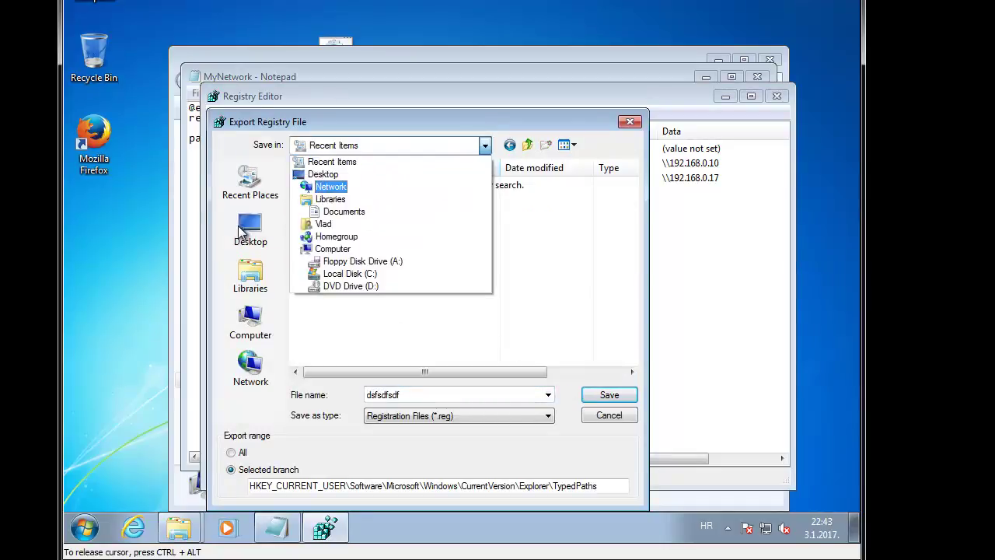
left_click(250, 230)
left_click(610, 395)
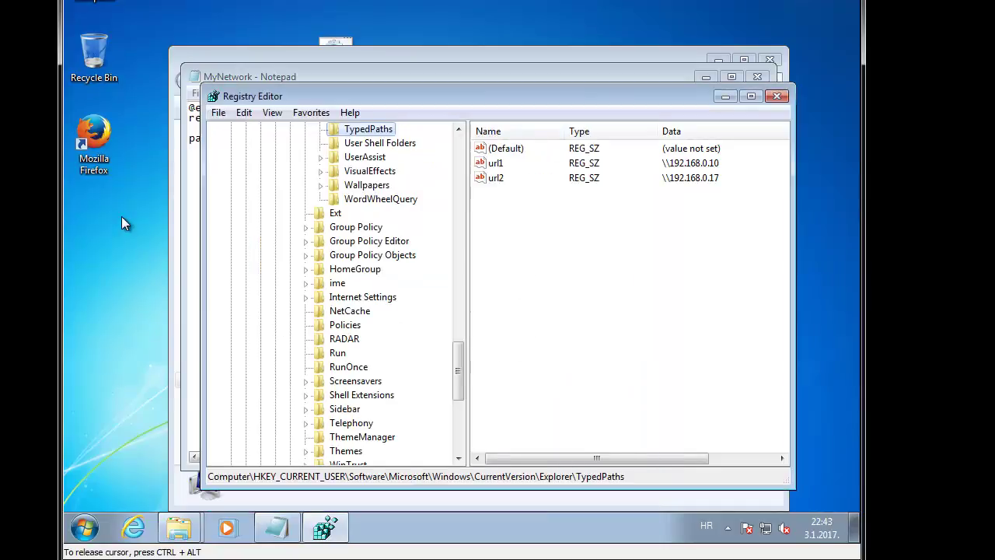
Step: Open the exported .reg file in Notepad and copy the full TypedPaths key path from HKEY
right_click(93, 213)
left_click(128, 236)
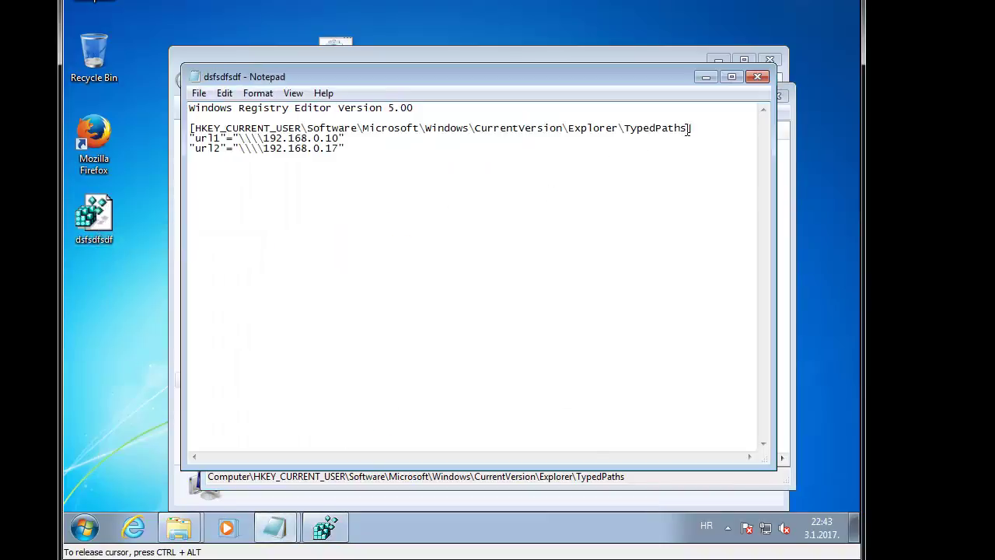
left_click_drag(689, 128, 481, 128)
left_click_drag(361, 137, 201, 127)
left_click_drag(199, 126, 195, 126)
key("ctrl+c")
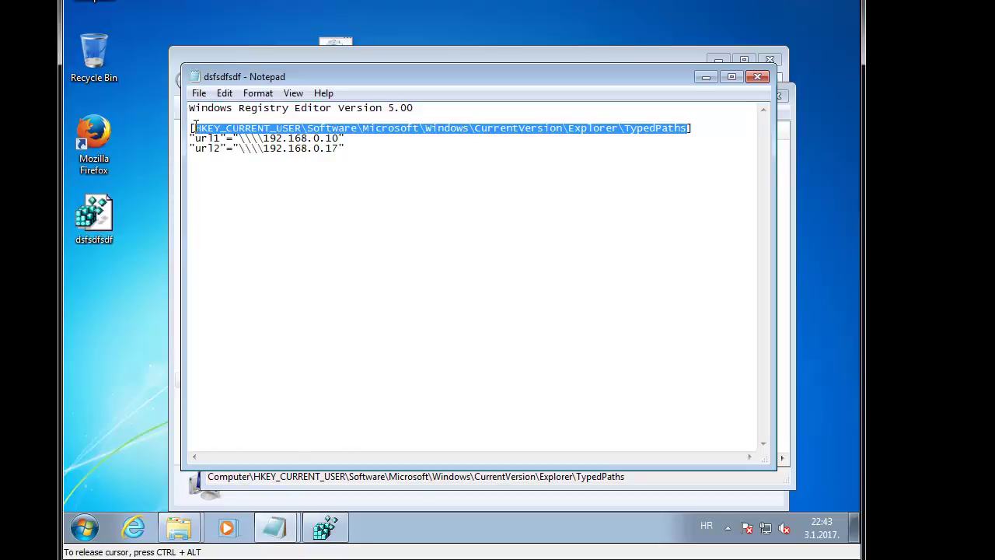
Step: Close the .reg file and Registry Editor, paste the correct path over MyNetwork's reg delete path, and close
left_click(757, 77)
left_click(779, 96)
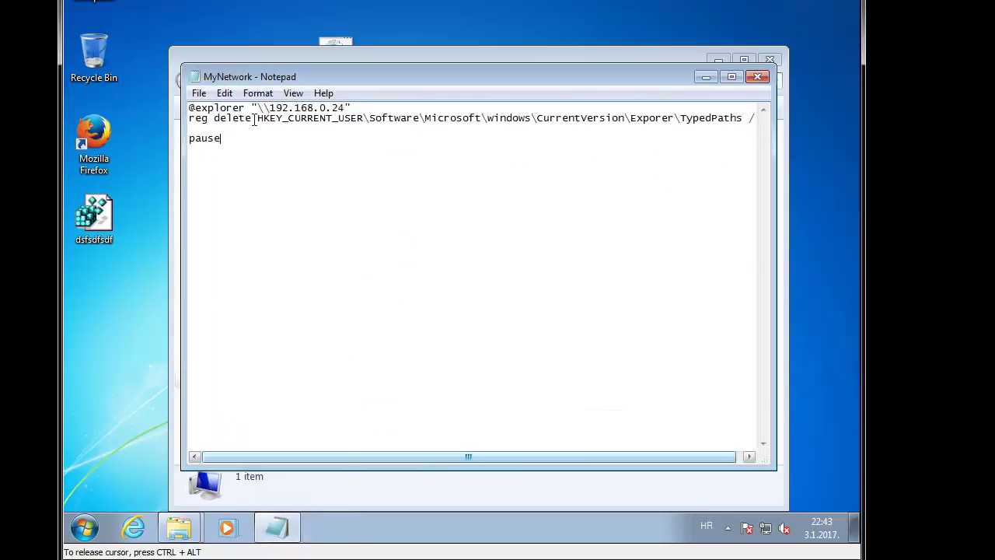
left_click_drag(258, 120, 710, 124)
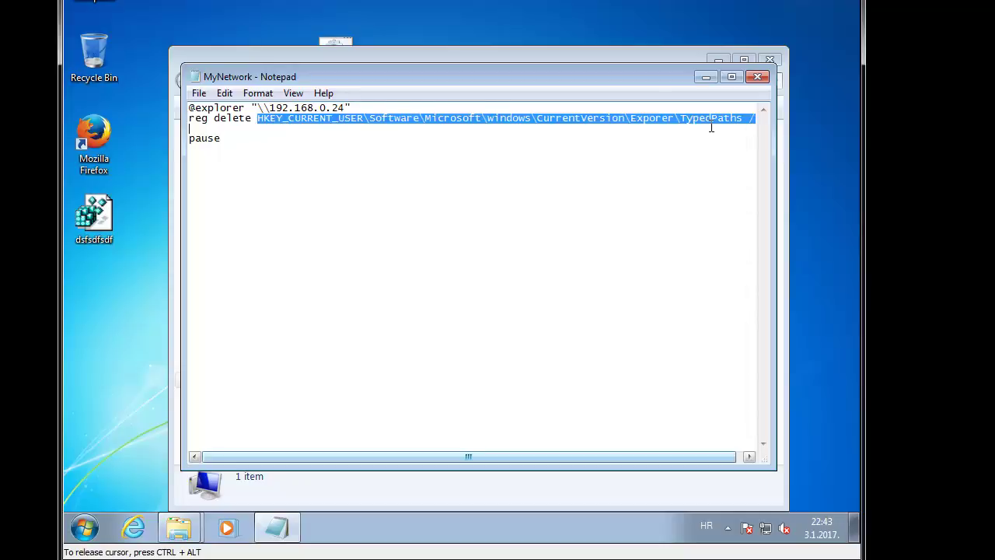
key("ctrl+v")
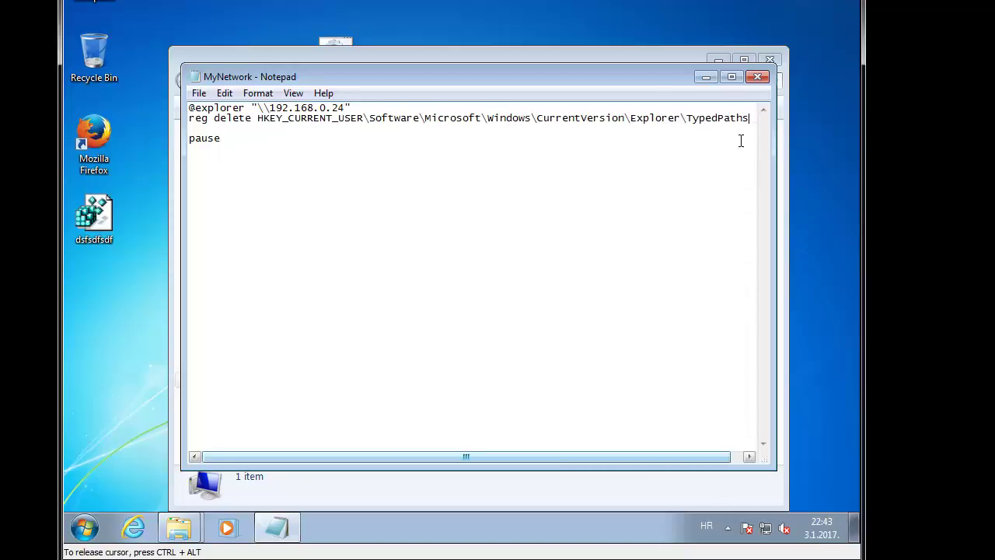
left_click(760, 80)
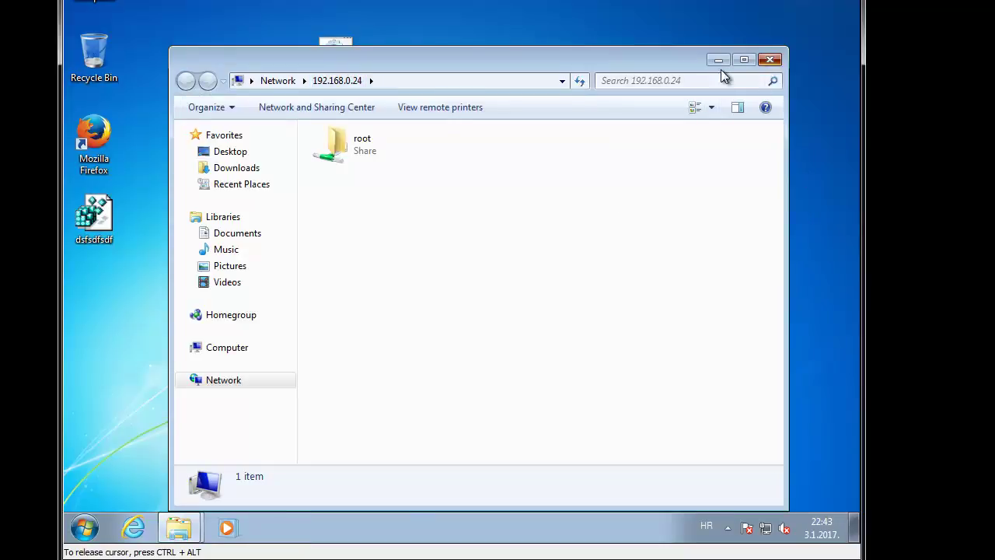
Step: Run the corrected MyNetwork script, test \1 in the share's address bar, then close its windows
left_click(769, 60)
double_click(337, 51)
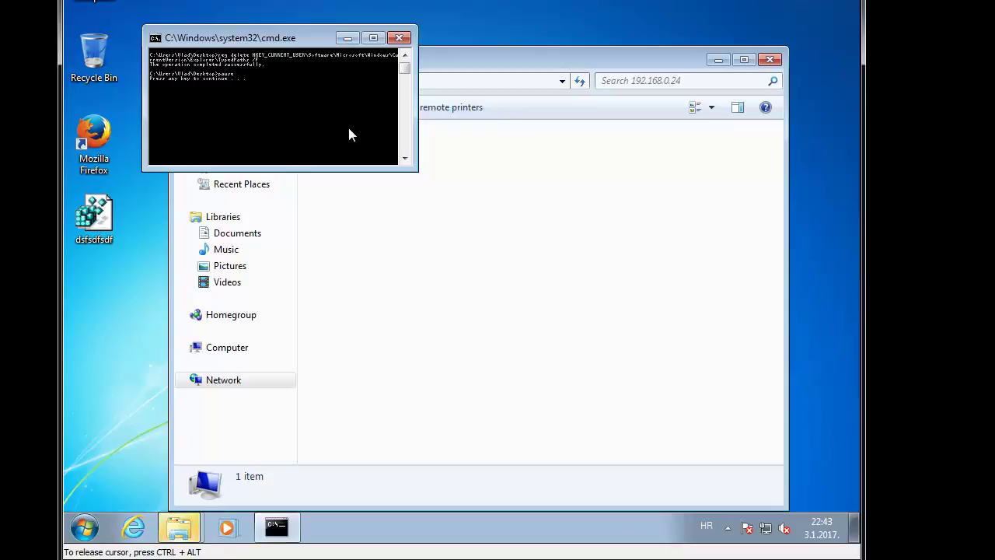
left_click(476, 81)
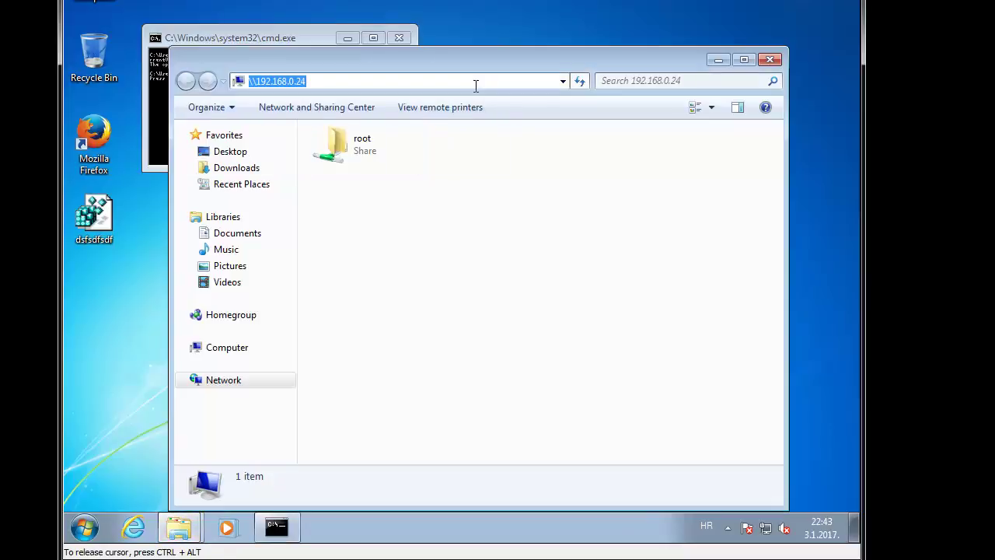
type("\\1")
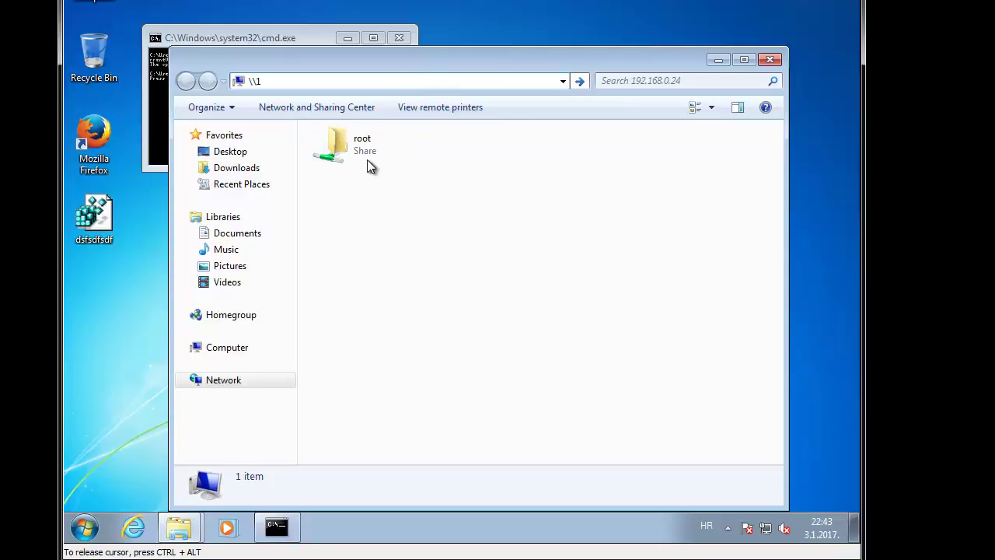
left_click(778, 64)
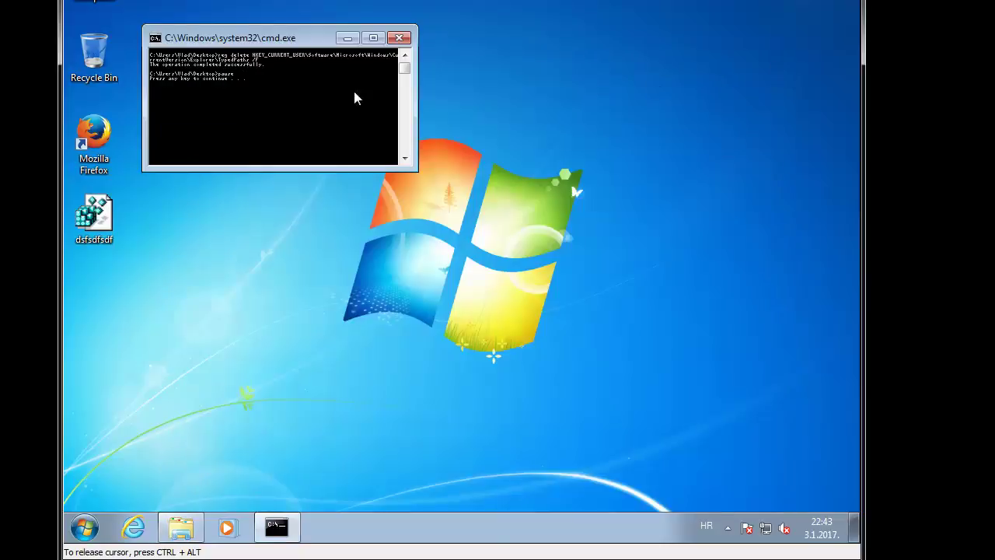
left_click_drag(318, 38, 482, 103)
left_click(564, 104)
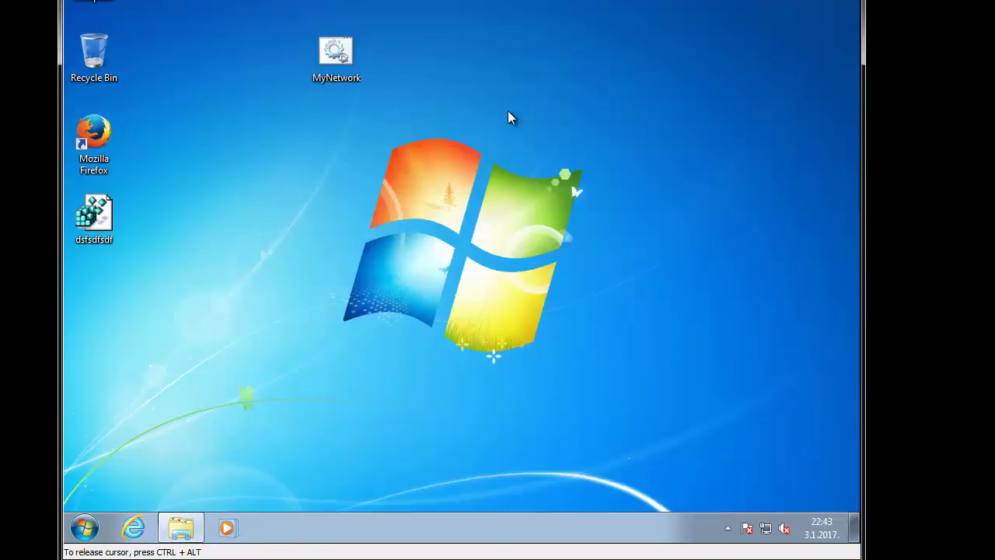
Step: Run MyNetwork again, then close its console and the 192.168.0.24 share window
double_click(331, 59)
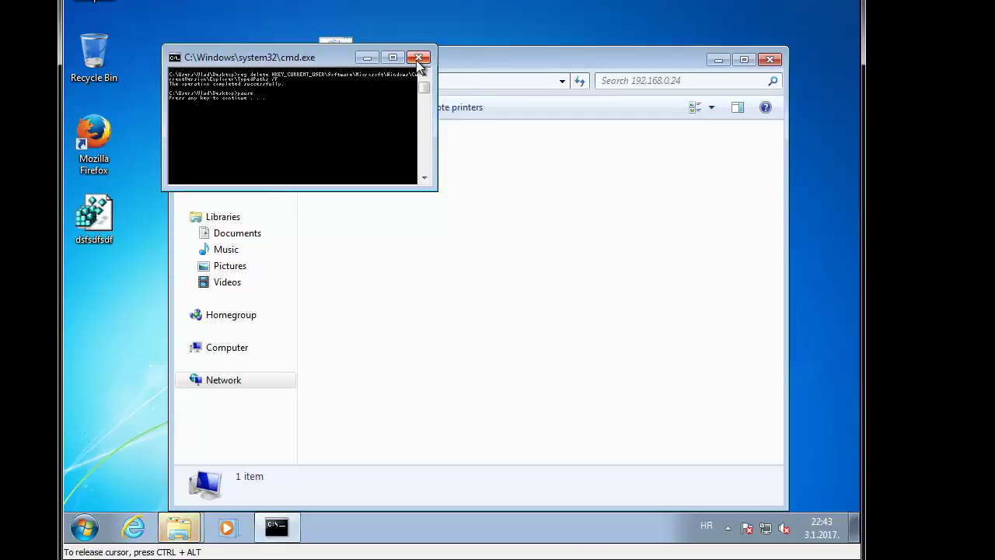
left_click(418, 58)
left_click(770, 60)
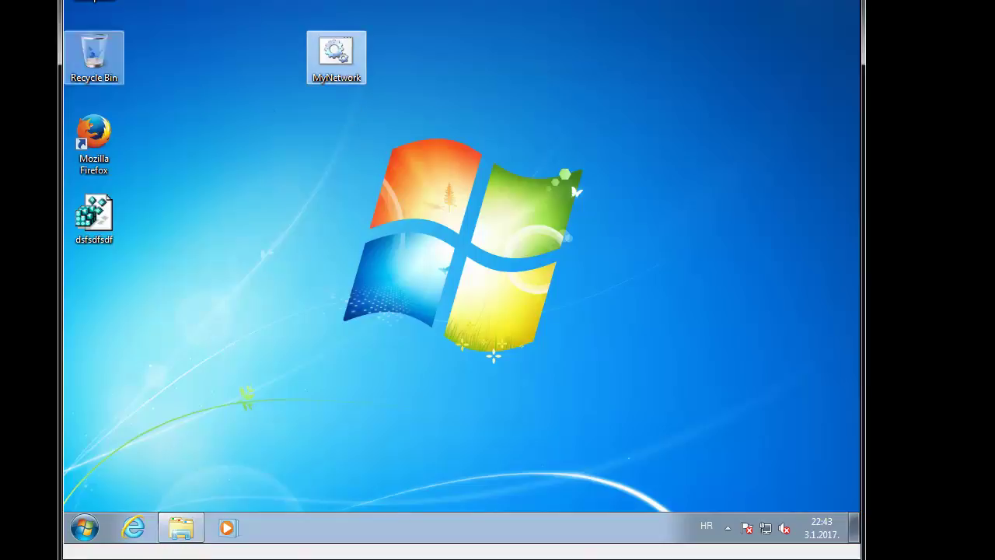
key("super+r")
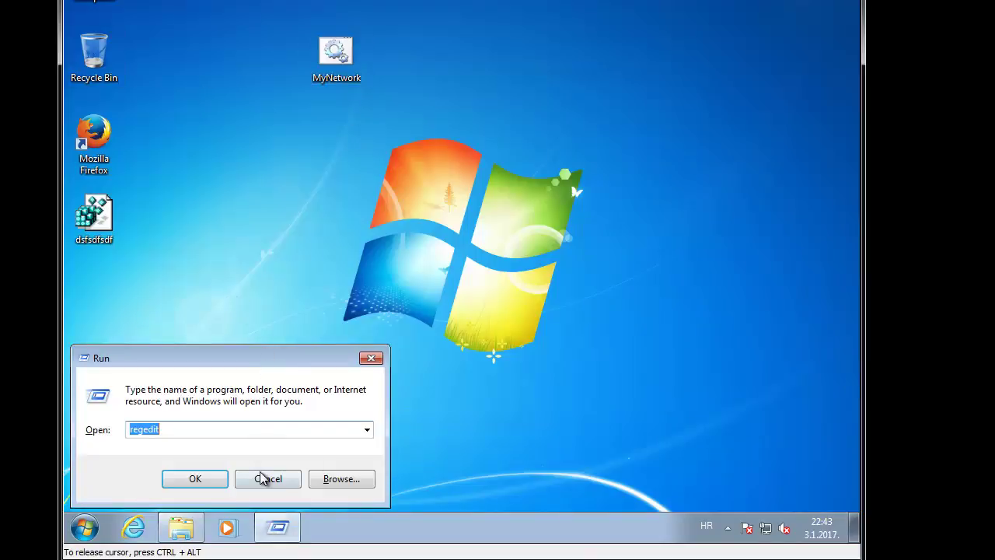
left_click(263, 478)
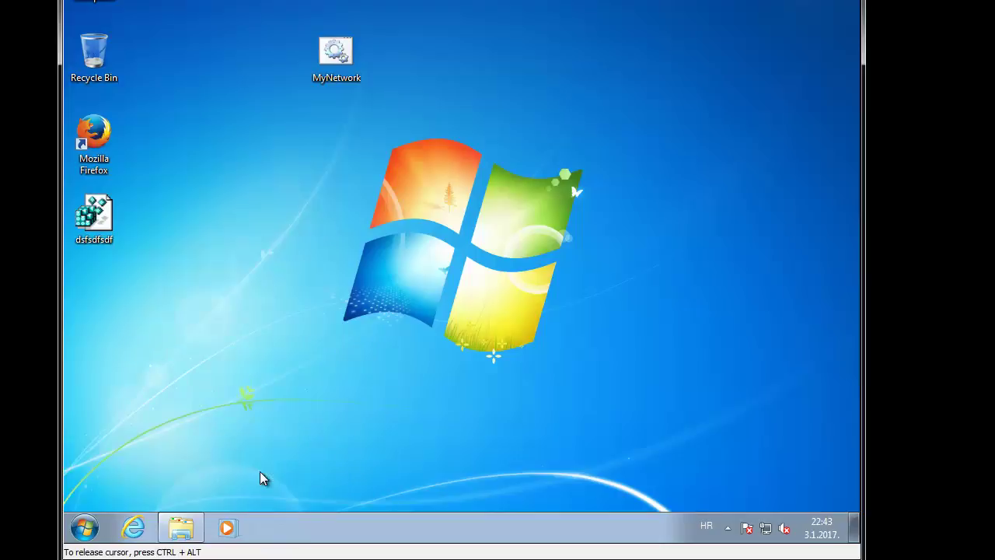
key("ctrl+alt")
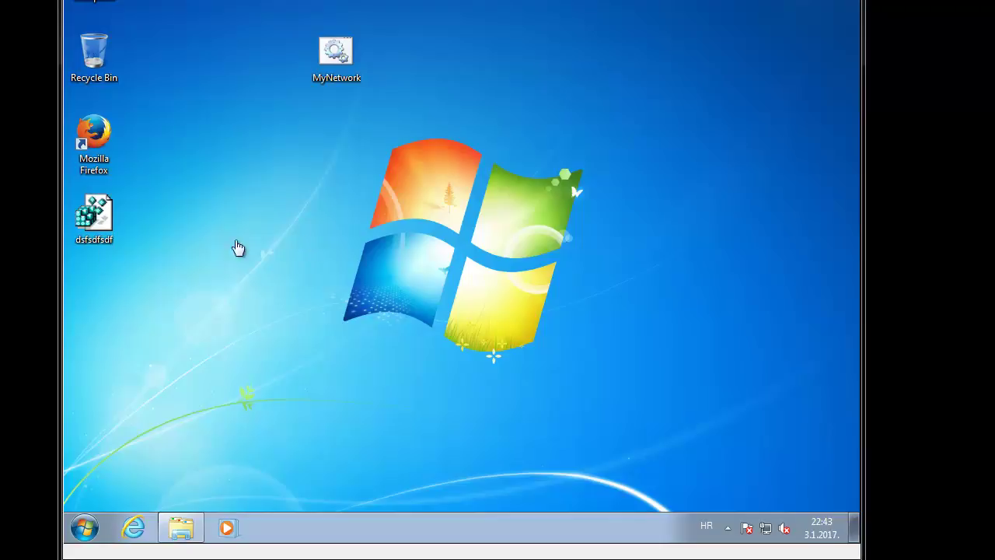
left_click(335, 238)
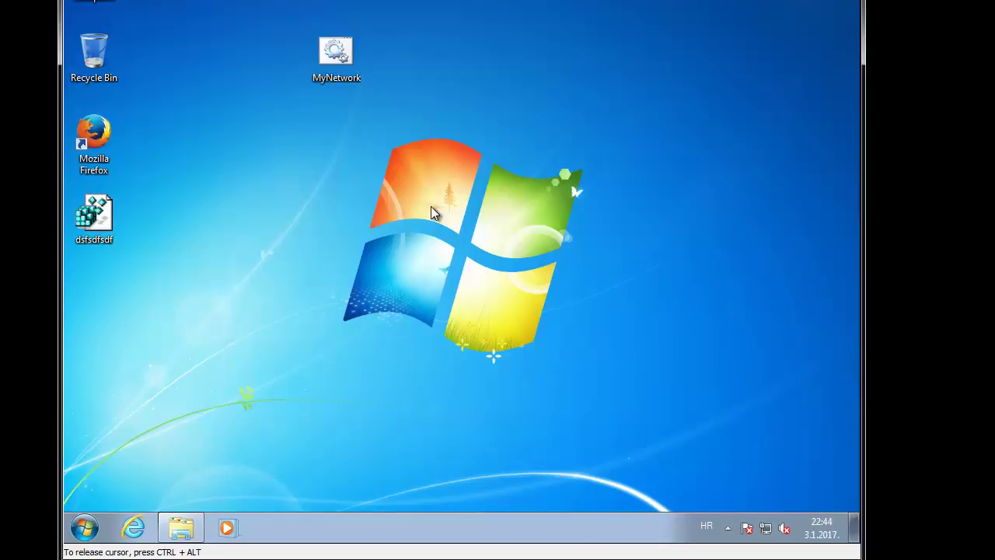
key("super+r")
key("Return")
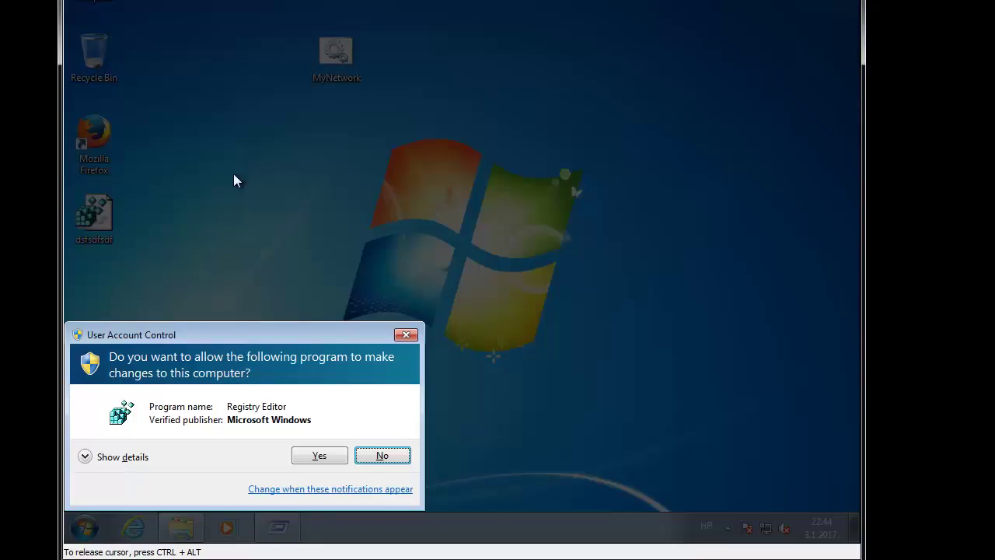
left_click(336, 457)
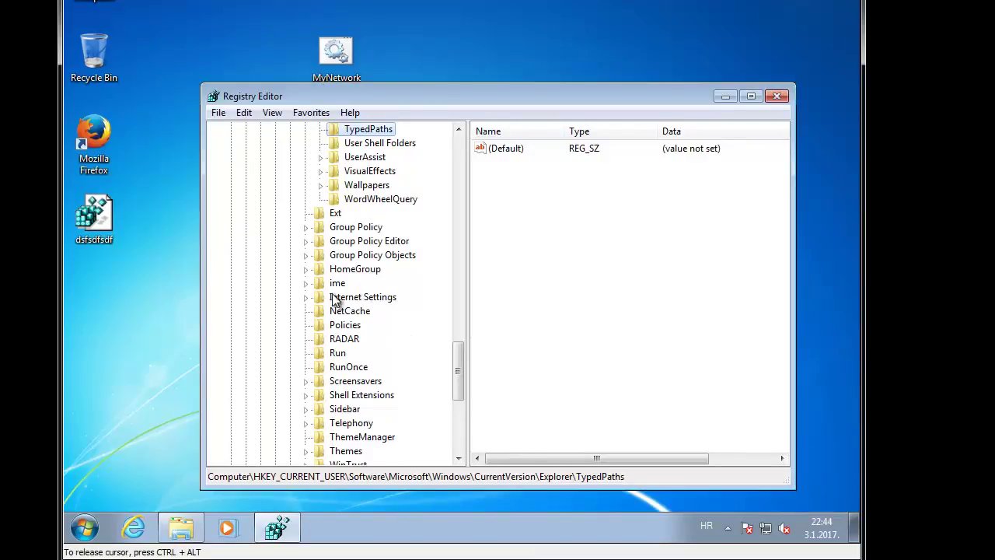
left_click(590, 266)
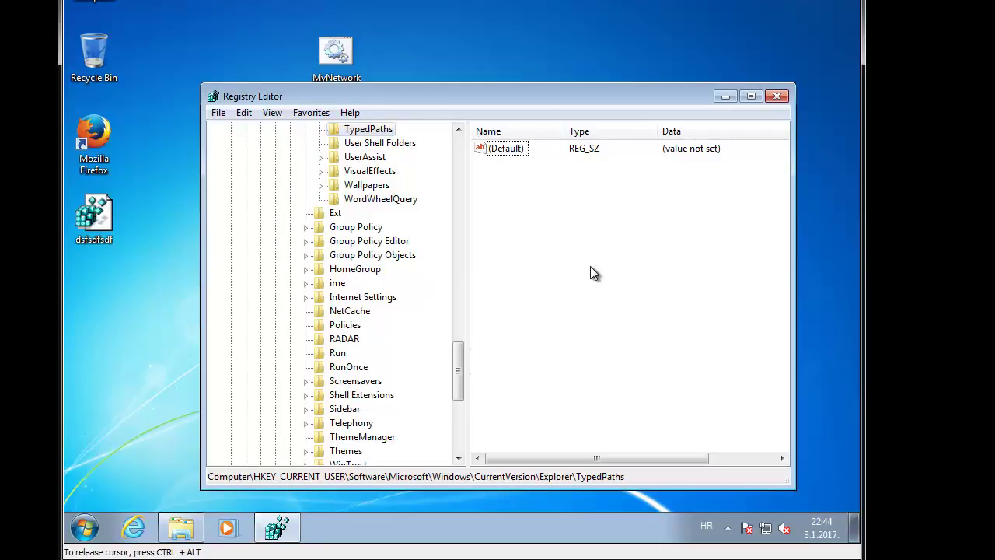
left_click(777, 95)
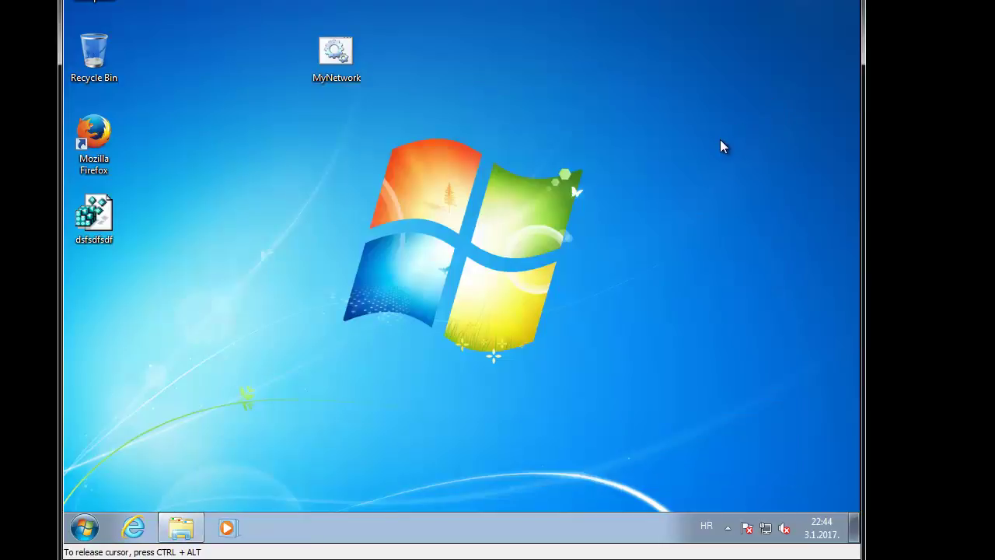
key("super")
type("local")
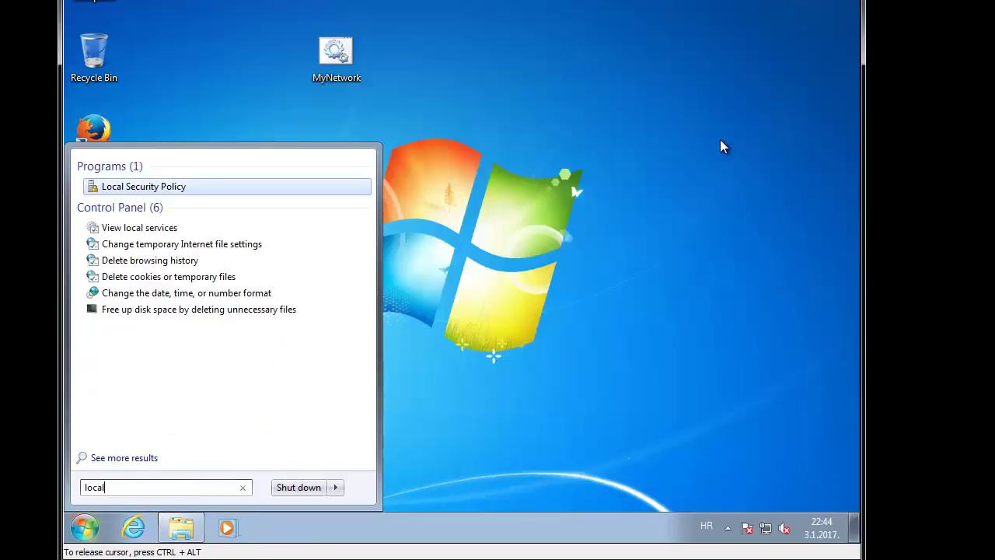
key("BackSpace")
key("BackSpace")
key("BackSpace")
key("BackSpace")
key("BackSpace")
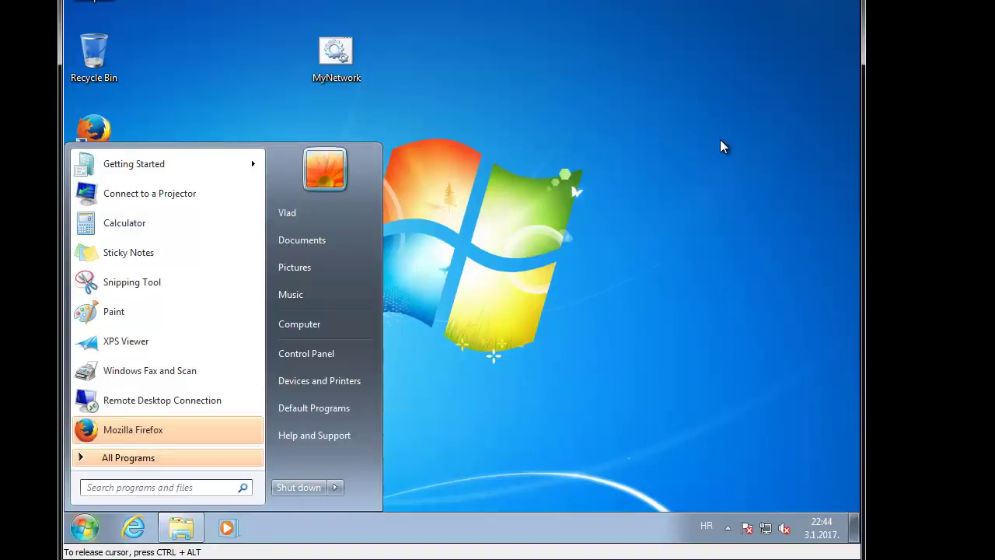
type("polic")
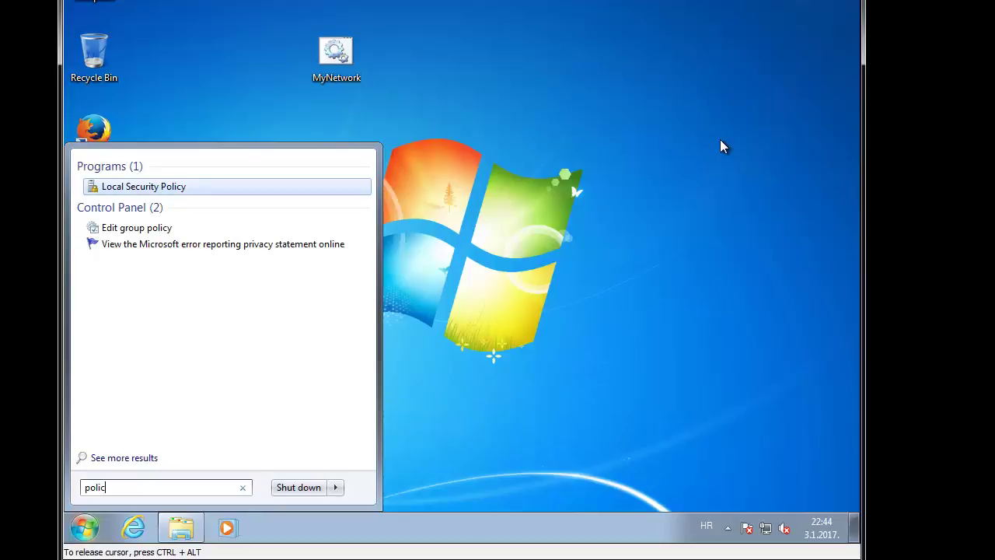
key("Return")
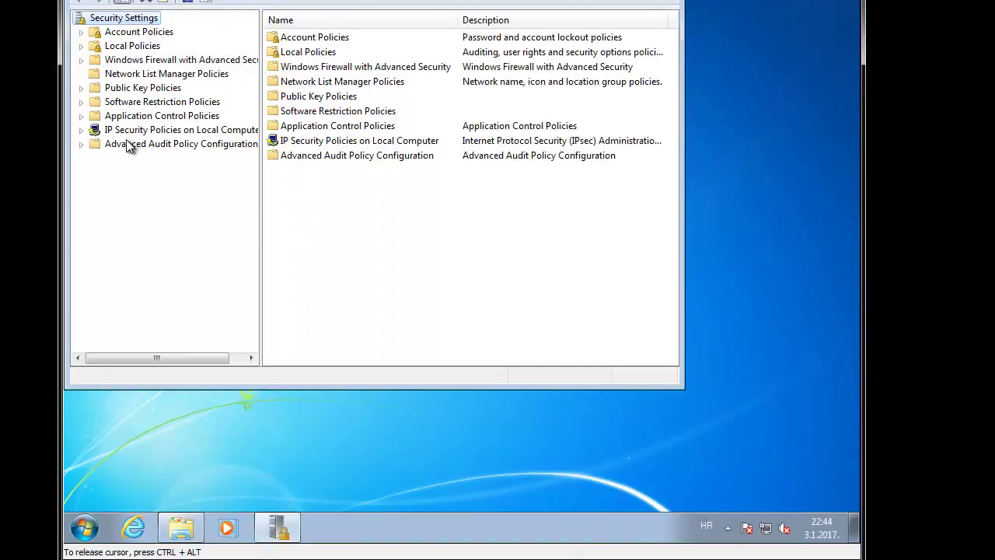
double_click(132, 46)
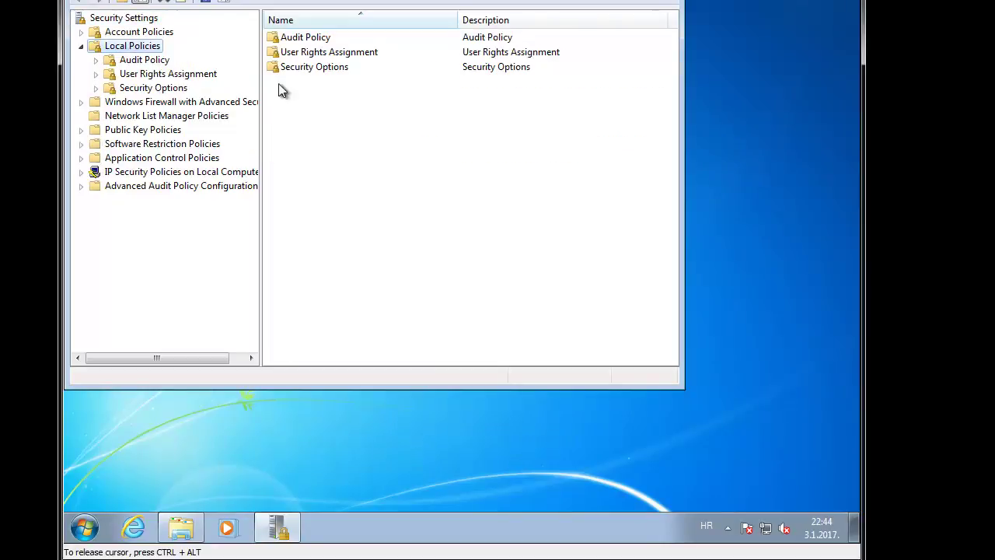
left_click(165, 88)
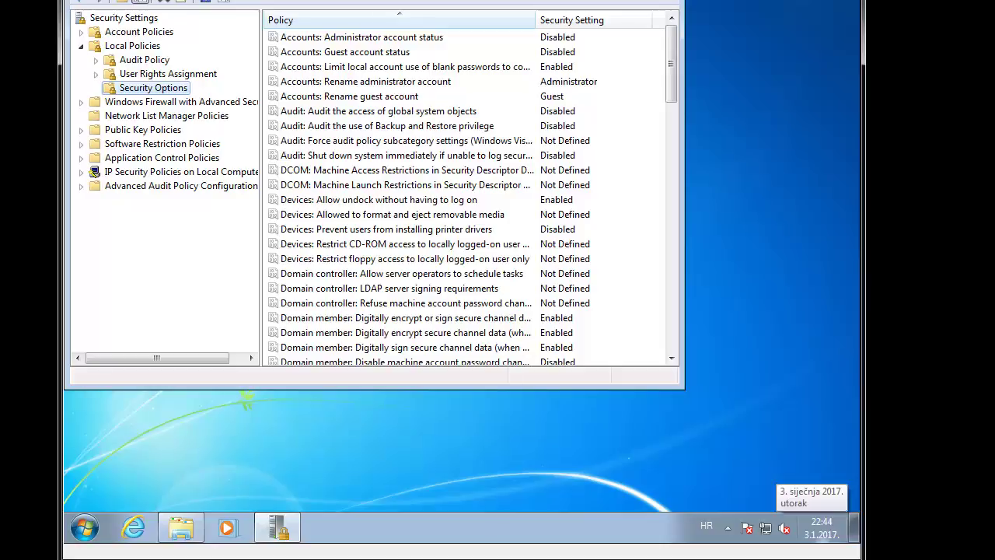
key("alt+F4")
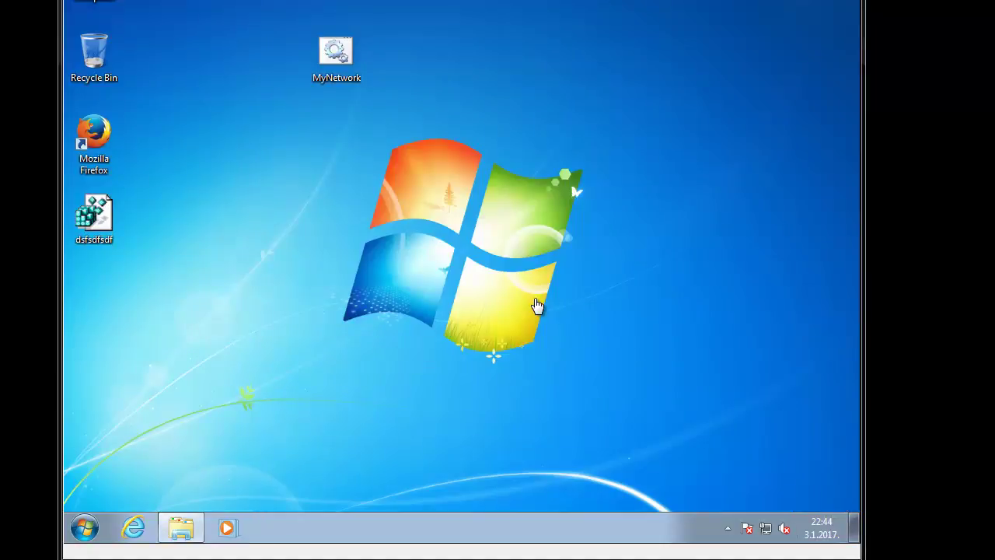
Step: Launch Edit group policy via a Start search for 'gr' and expand User Configuration > Administrative Templates
key("super")
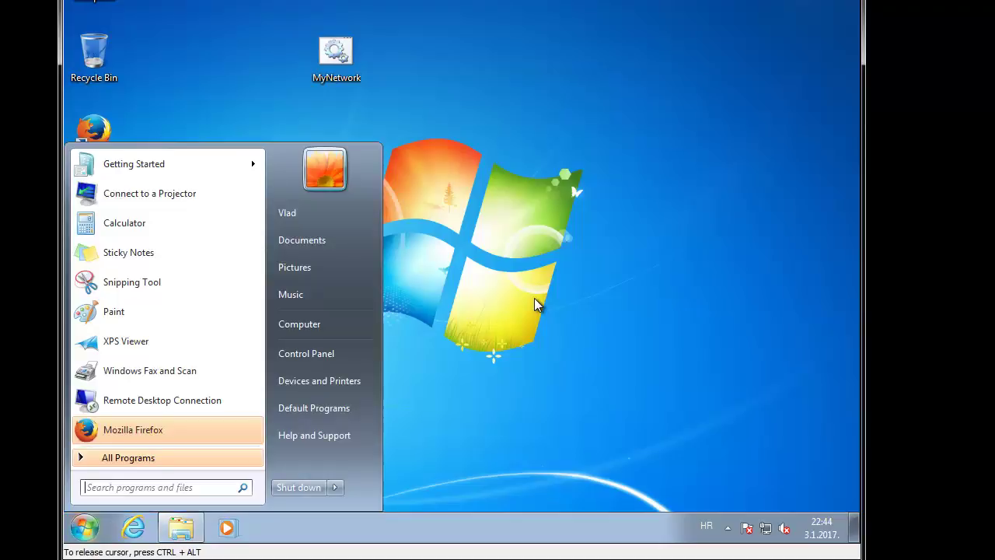
type("gr")
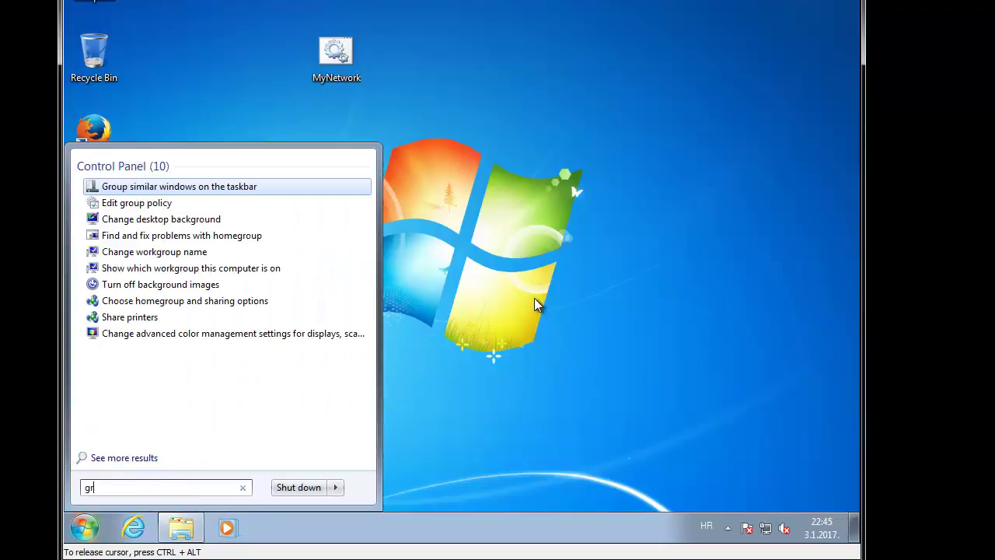
key("Down")
key("Return")
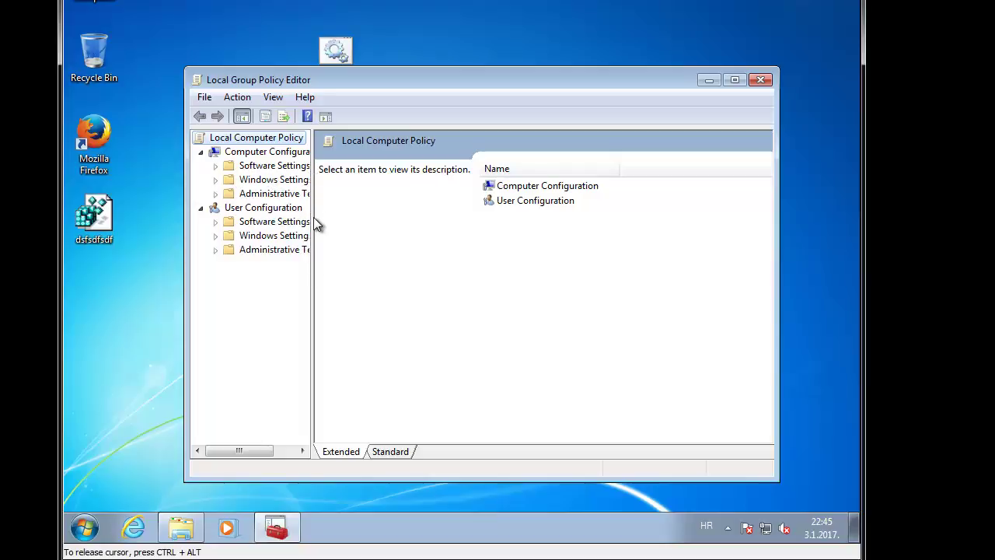
left_click_drag(312, 218, 449, 213)
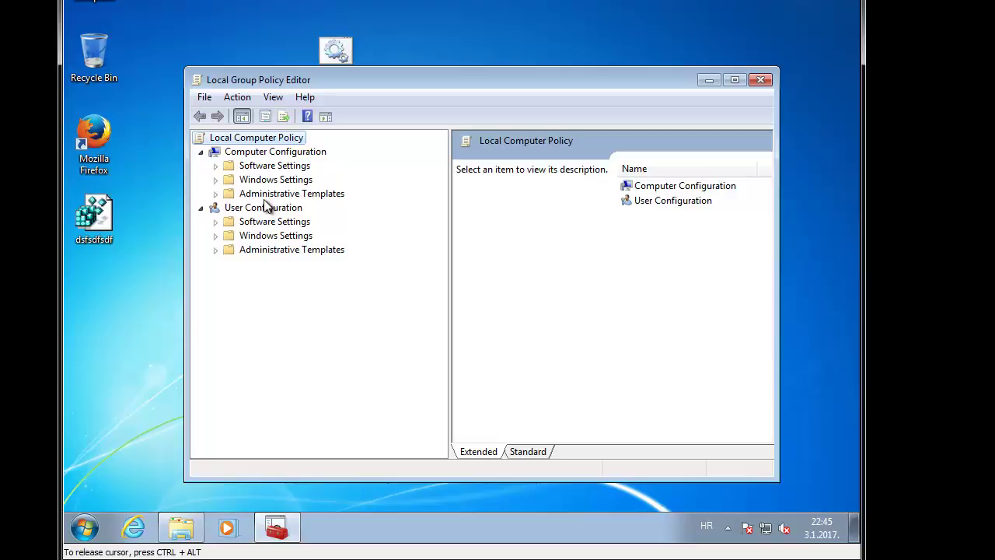
key("Down")
key("Down")
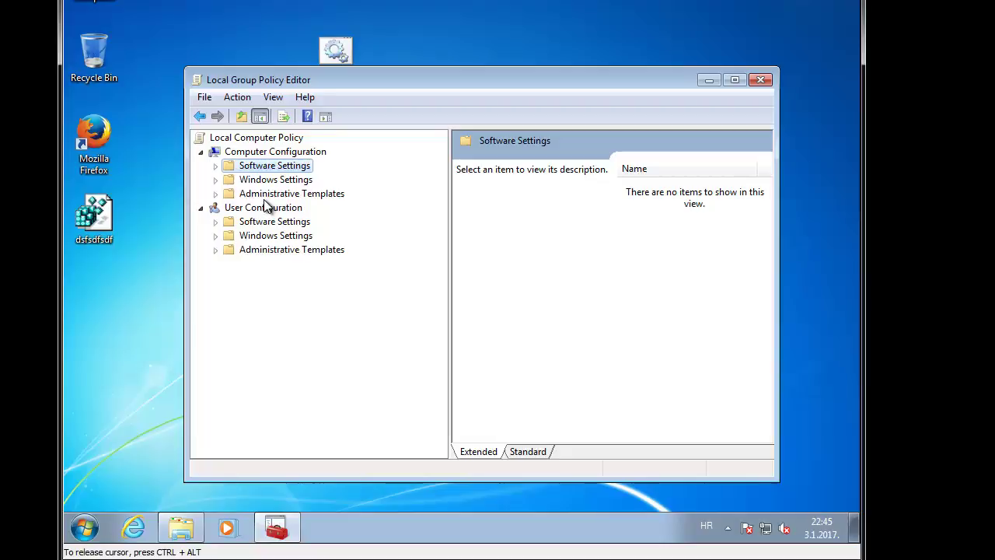
key("Down")
key("Down")
key("Down")
key("Down")
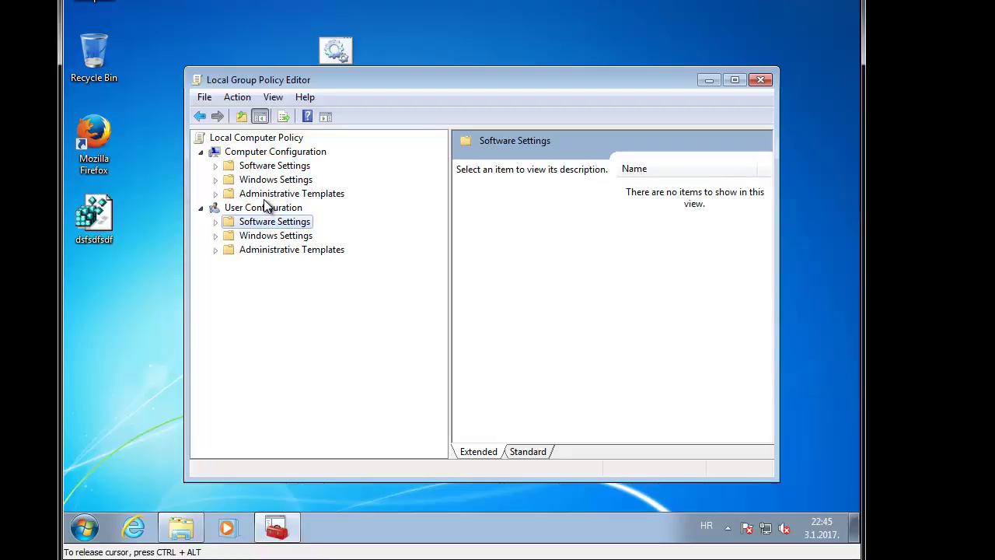
key("Down")
key("Down")
key("Right")
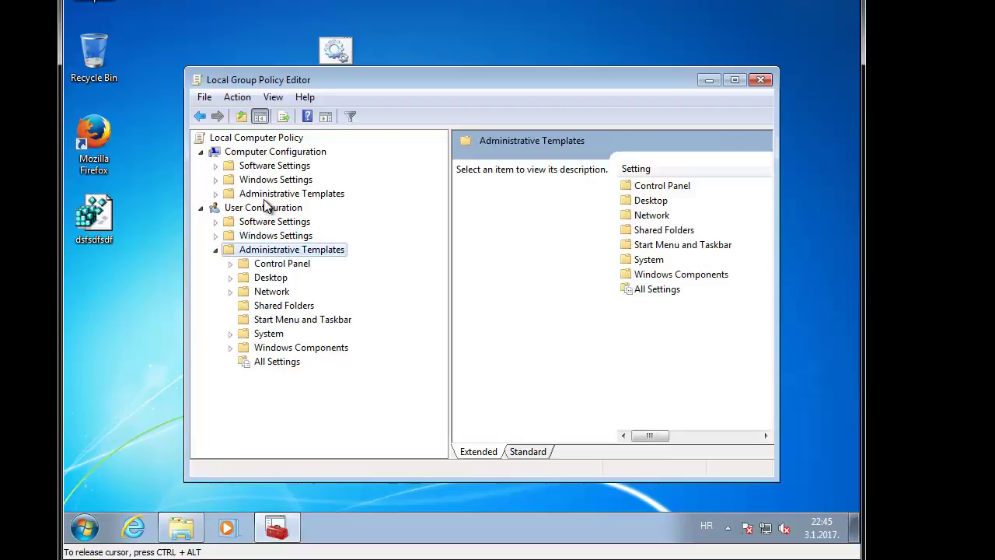
Step: Select Start Menu and Taskbar and enlarge the editor so full setting names show
key("Down")
key("Down")
key("Down")
key("Down")
key("Down")
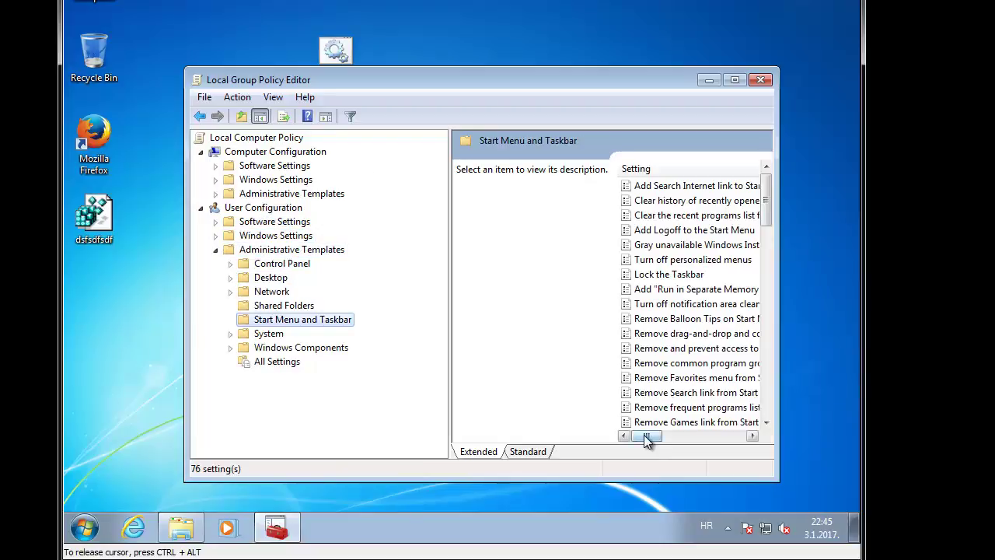
mouse_move(647, 436)
left_mouse_down()
mouse_move(659, 440)
mouse_move(648, 438)
left_mouse_up()
left_click_drag(442, 80, 332, 13)
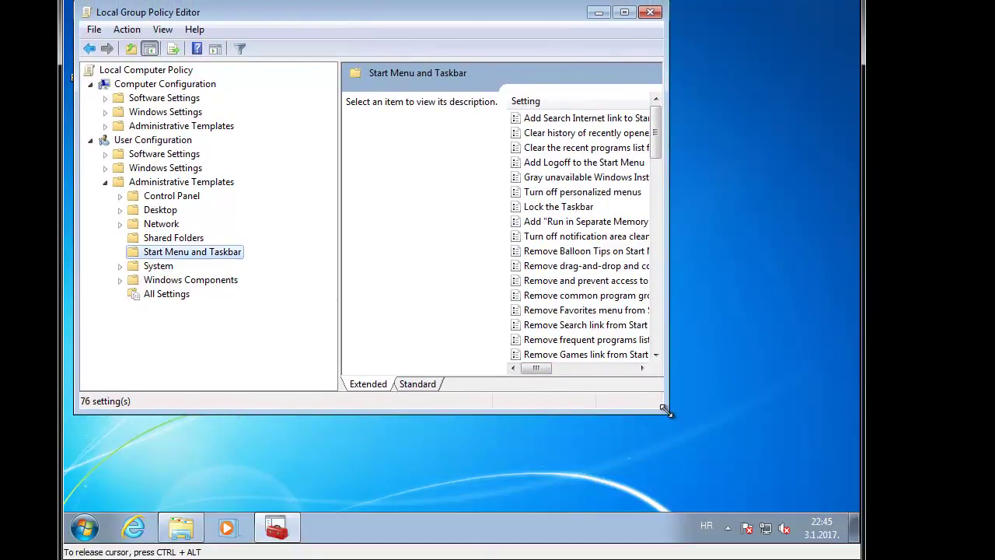
left_click_drag(667, 411, 827, 481)
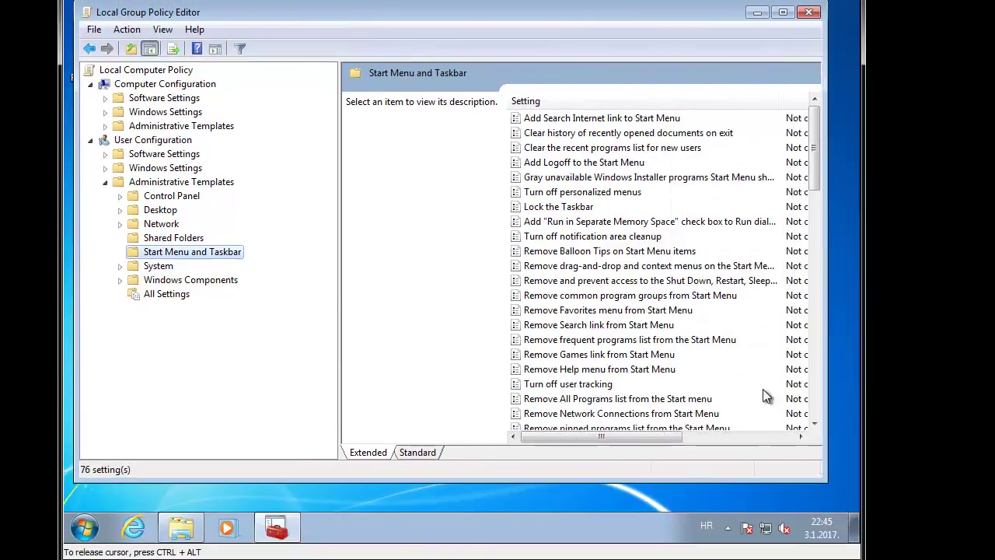
Step: Browse the Start Menu and Taskbar policy descriptions down to Remove Run menu from Start Menu
left_click(601, 370)
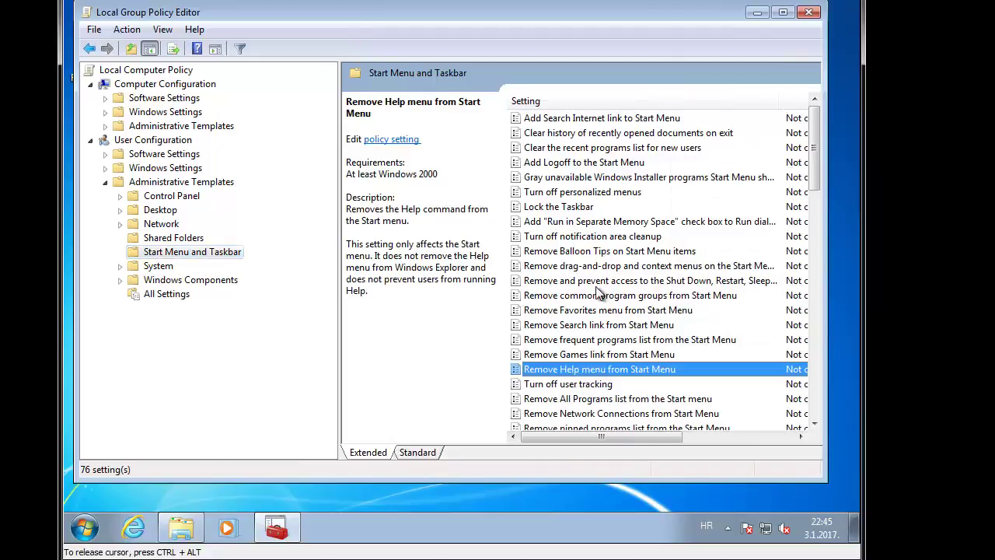
left_click(601, 224)
scroll(623, 232, "down", 2)
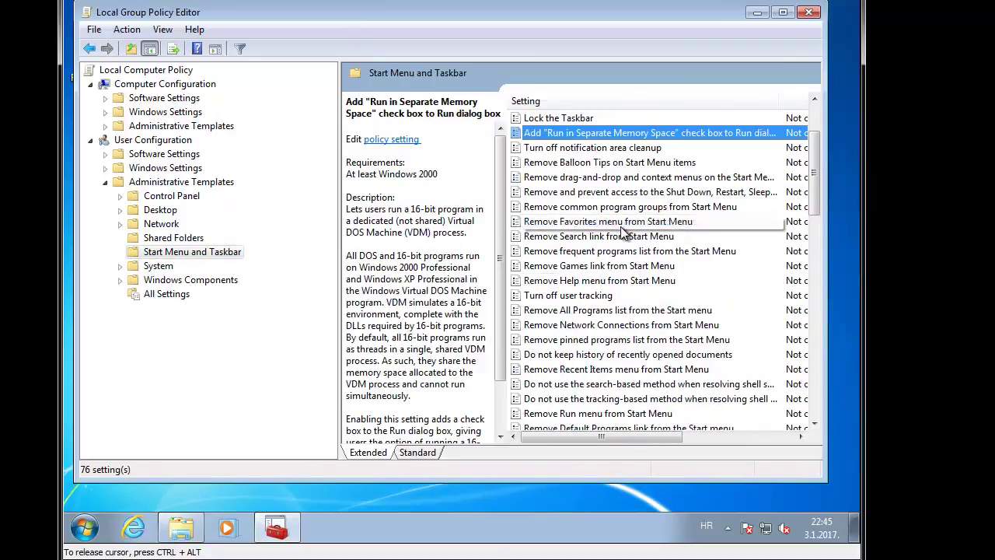
scroll(622, 232, "down", 7)
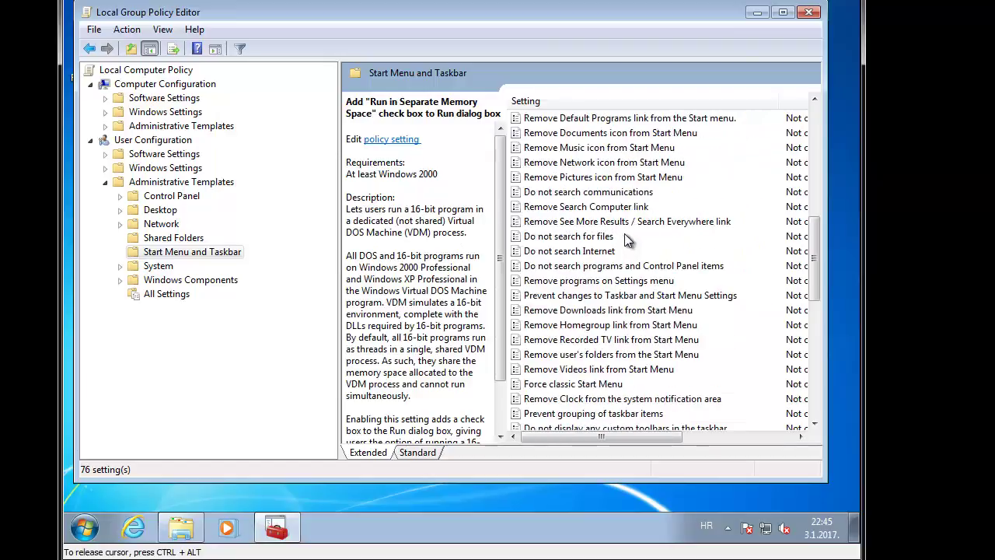
scroll(627, 241, "down", 6)
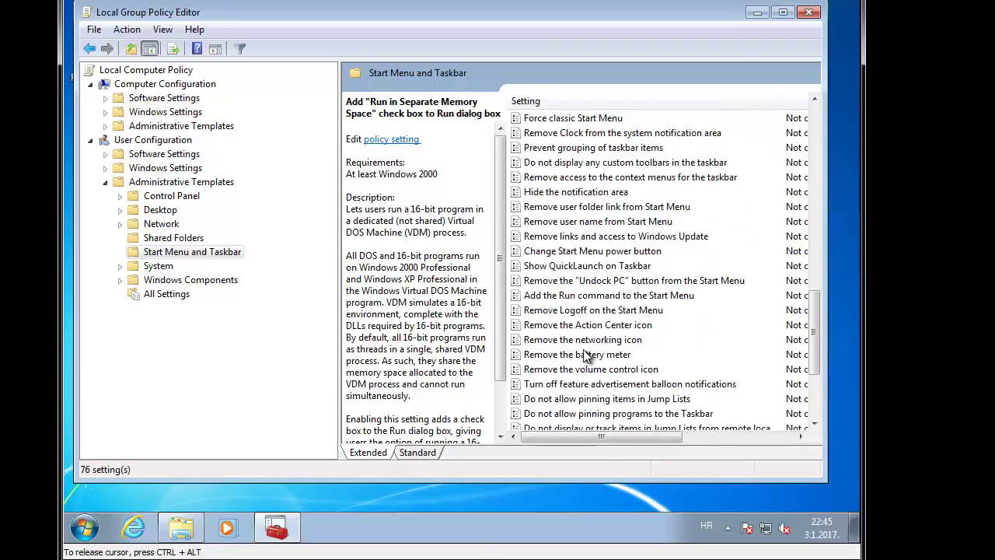
mouse_move(181, 529)
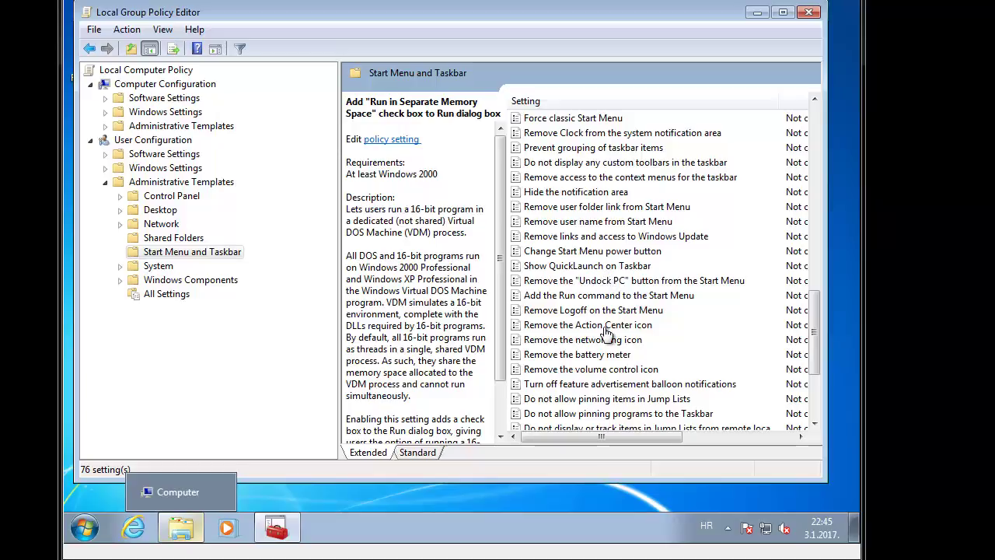
scroll(608, 332, "down", 1)
scroll(608, 330, "down", 3)
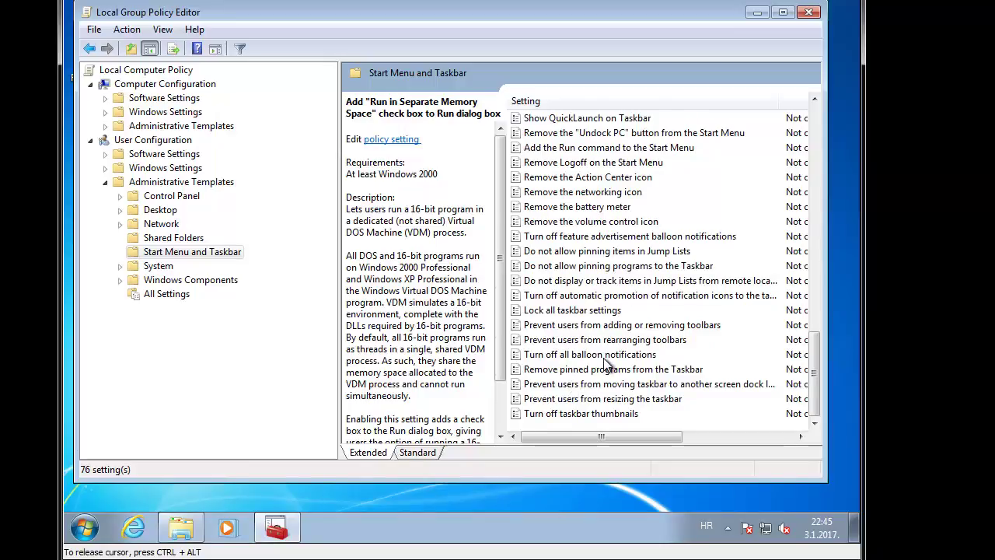
scroll(605, 360, "up", 6)
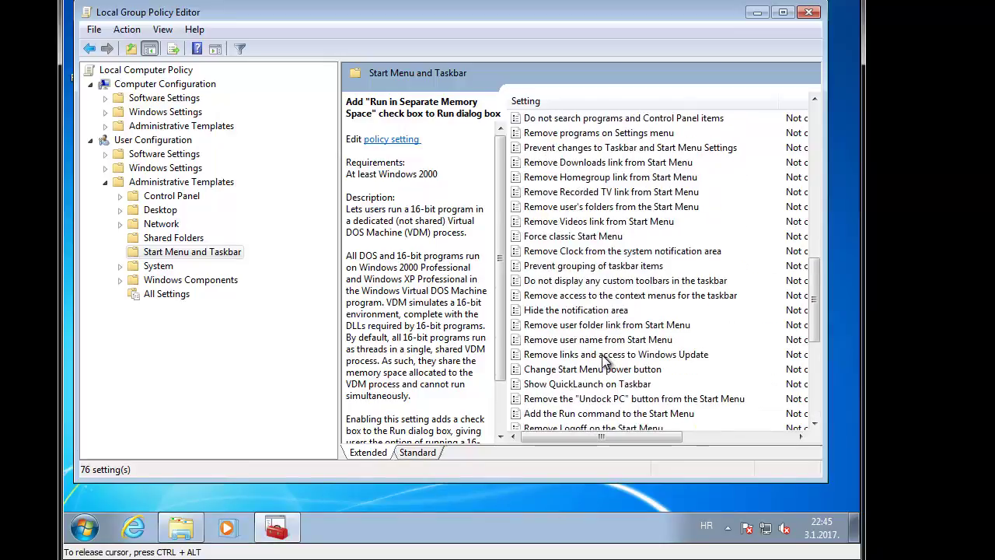
scroll(605, 361, "up", 5)
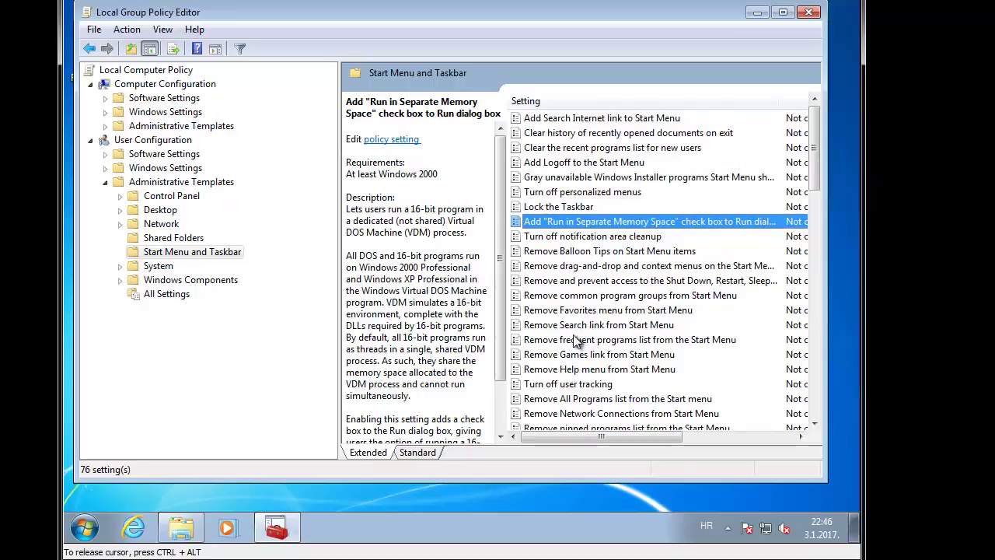
left_click(585, 370)
scroll(620, 221, "down", 4)
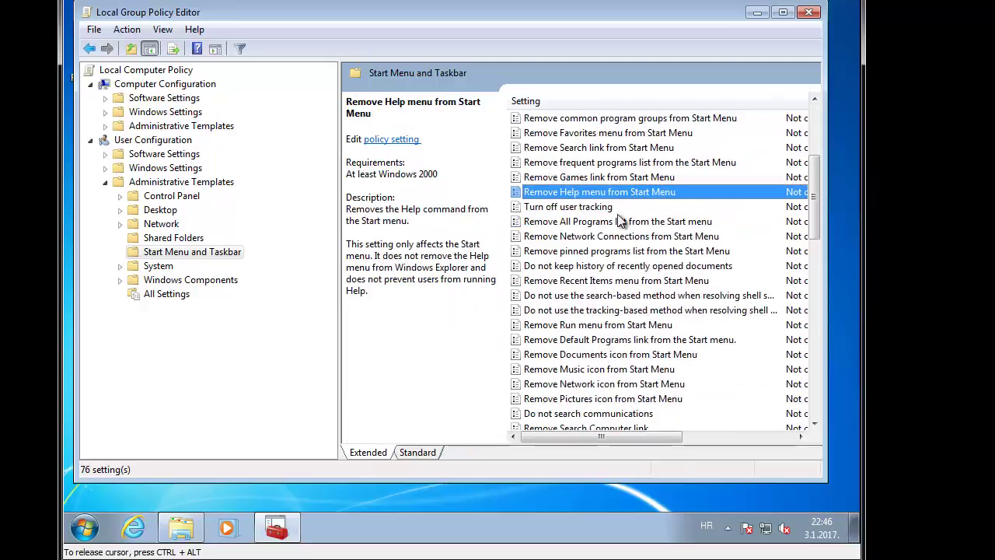
left_click(589, 326)
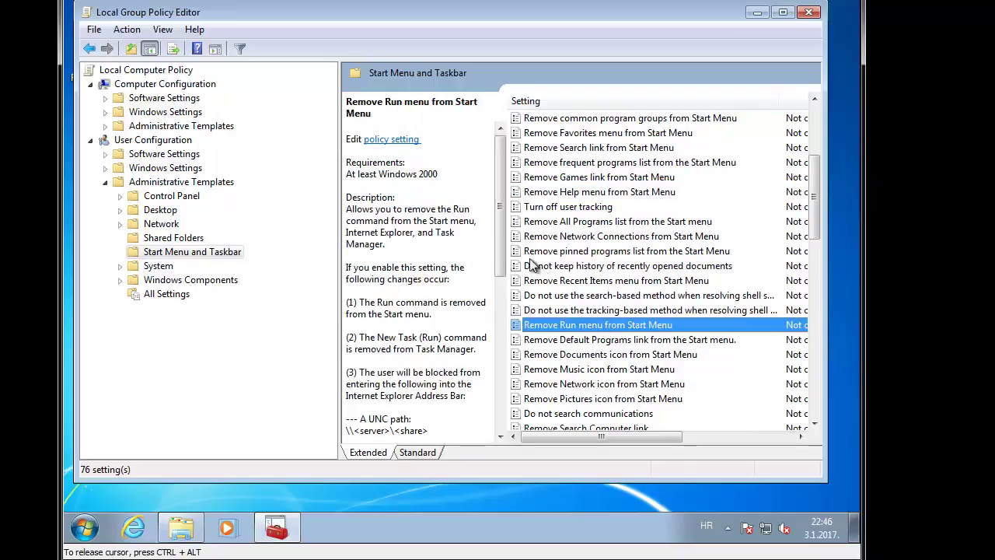
Step: Set Remove Run menu from Start Menu to Enabled and apply it
double_click(560, 327)
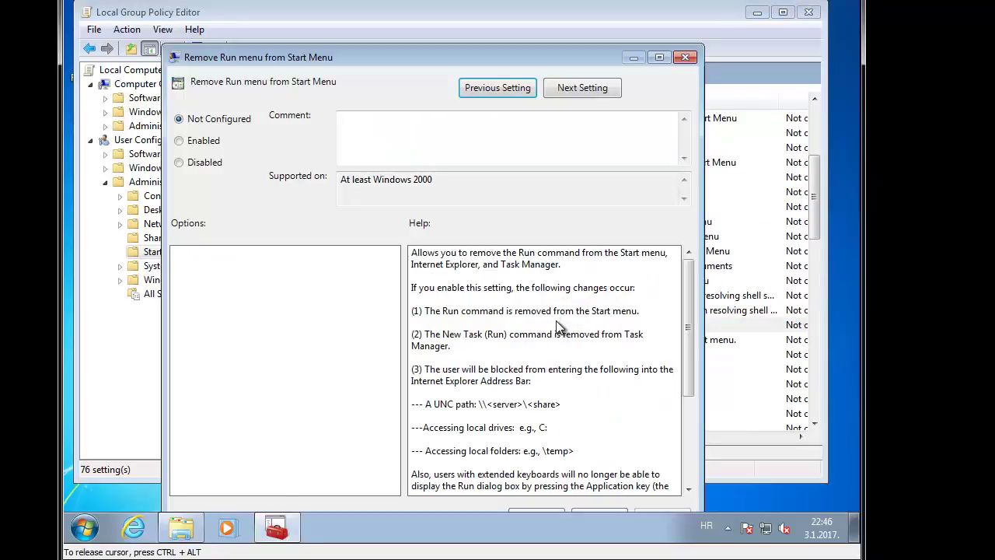
left_click(196, 142)
left_click_drag(285, 57, 287, 17)
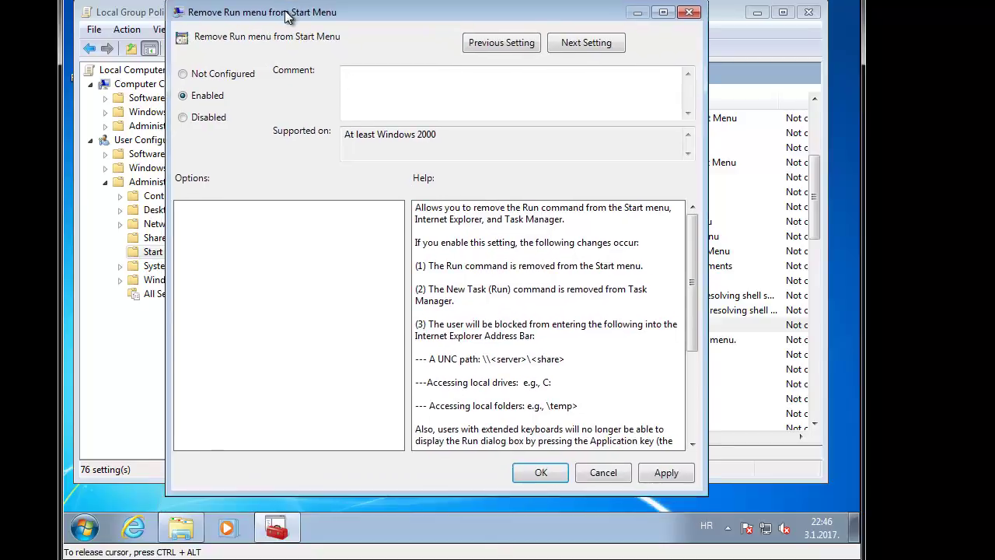
left_click(661, 471)
left_click(555, 475)
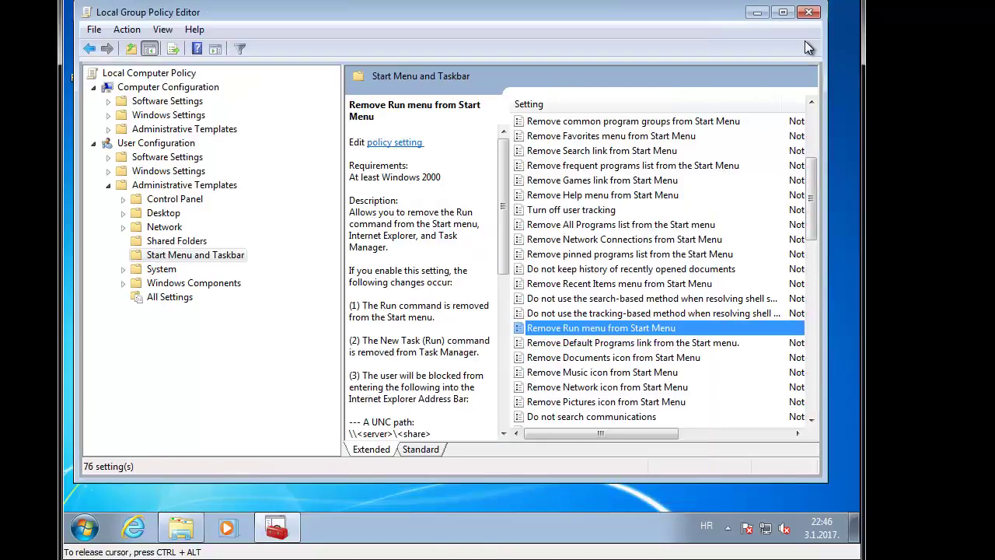
Step: Close the editor and confirm Win+R now shows a Restrictions error
left_click(809, 11)
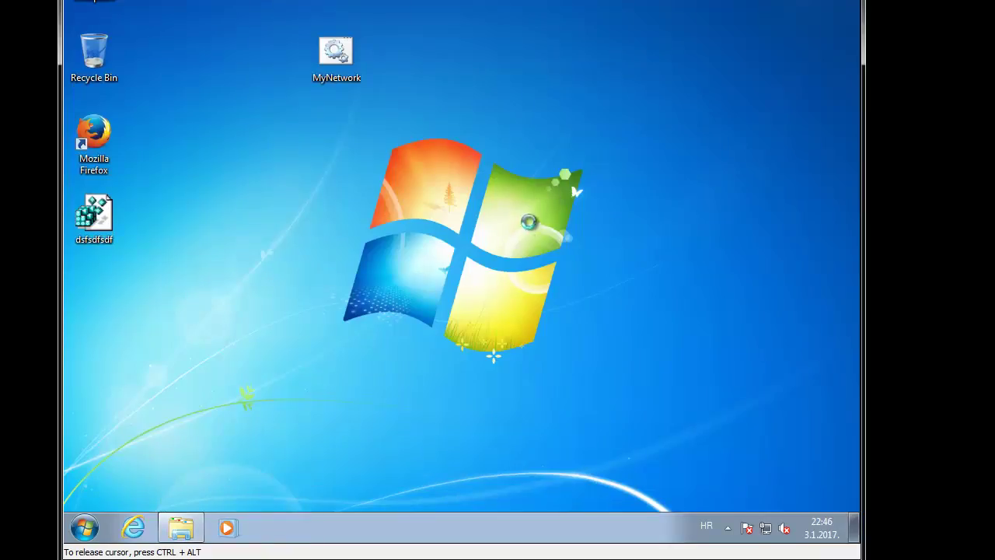
key("super+r")
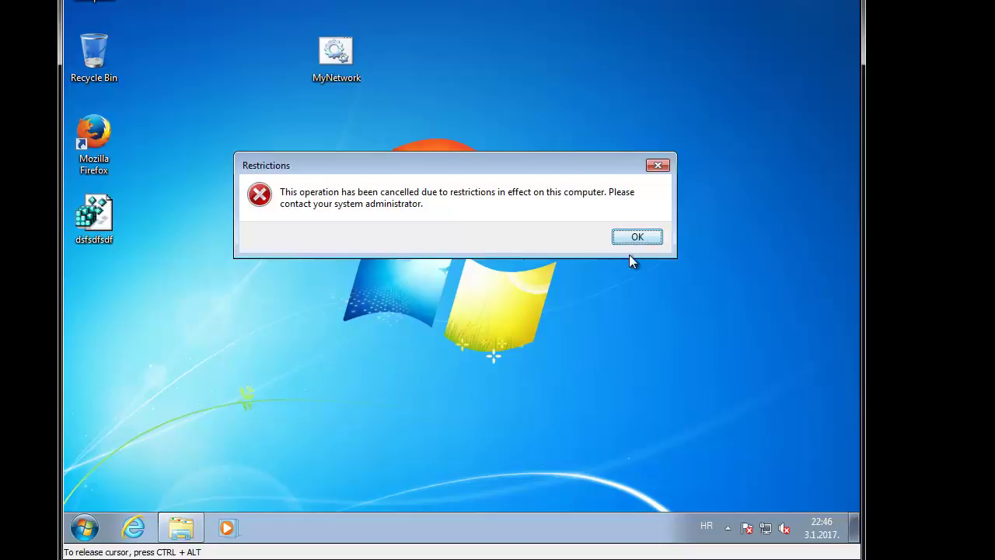
left_click(636, 238)
key("super+e")
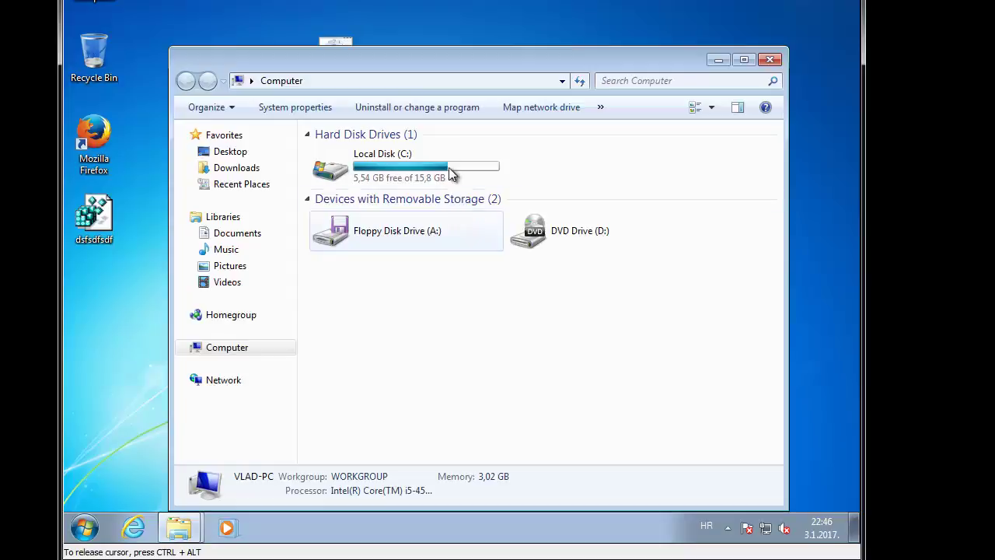
left_click(378, 82)
type("\\\\")
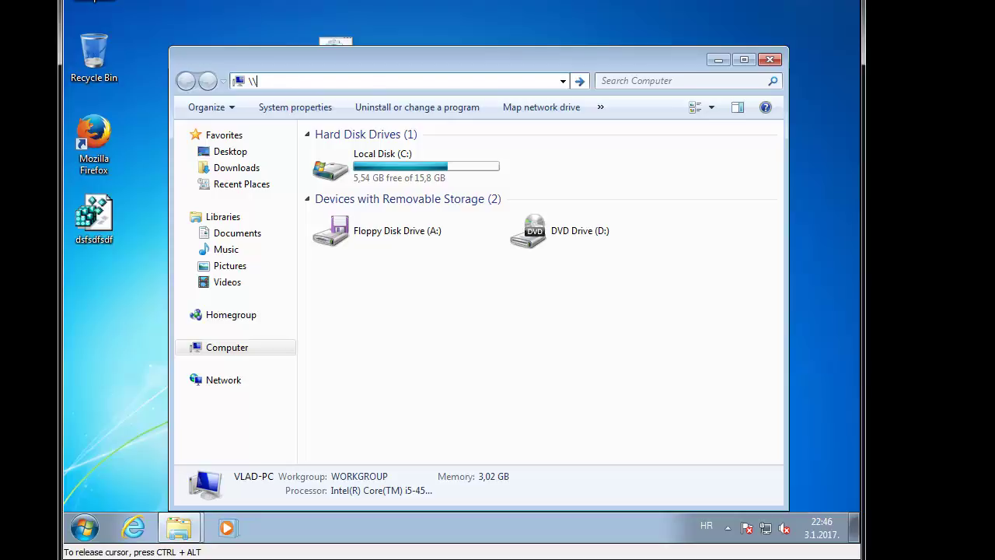
type("1902")
type("68.")
type("0.24")
key("Return")
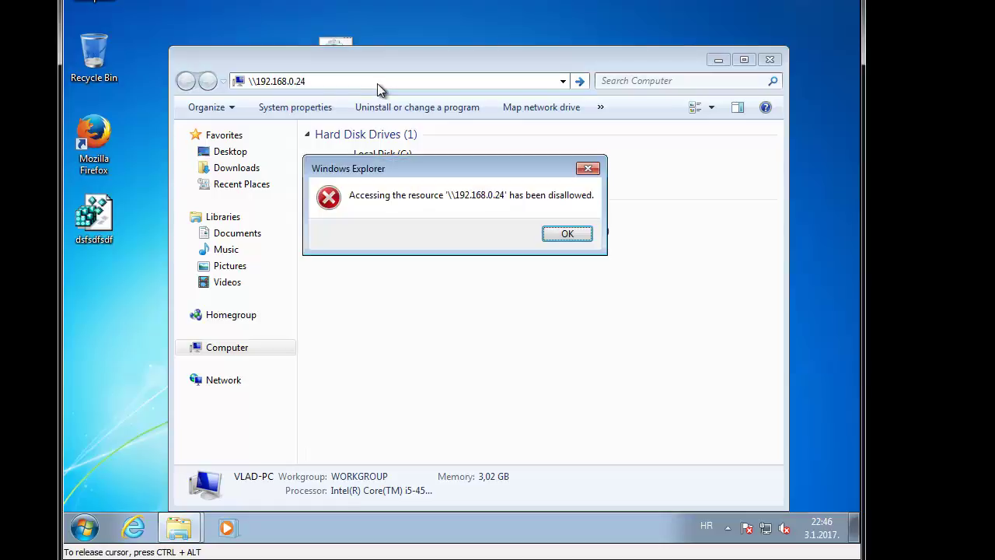
left_click(561, 237)
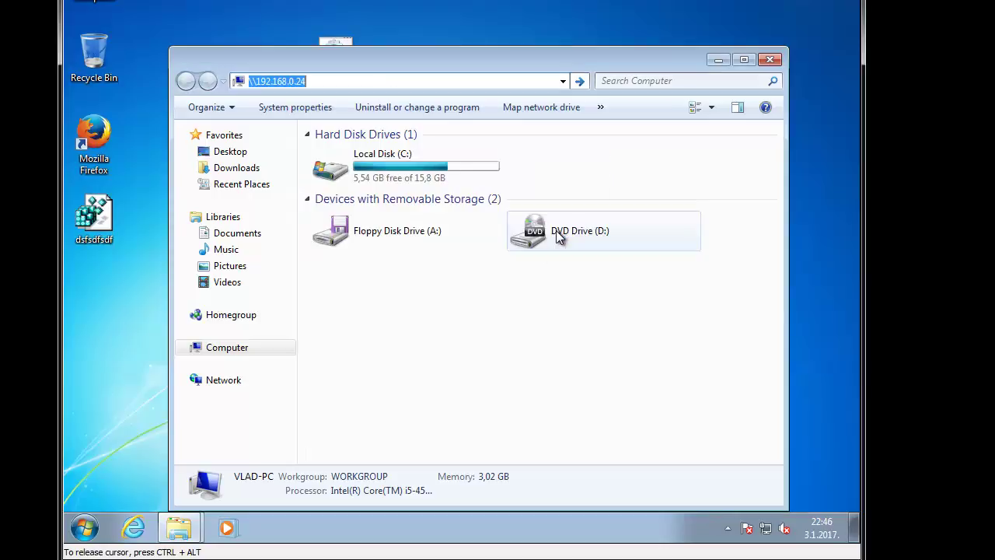
left_click(770, 60)
Step: Create a desktop shortcut to the 192.168.0.24 share, open it, and close the root share window
right_click(403, 165)
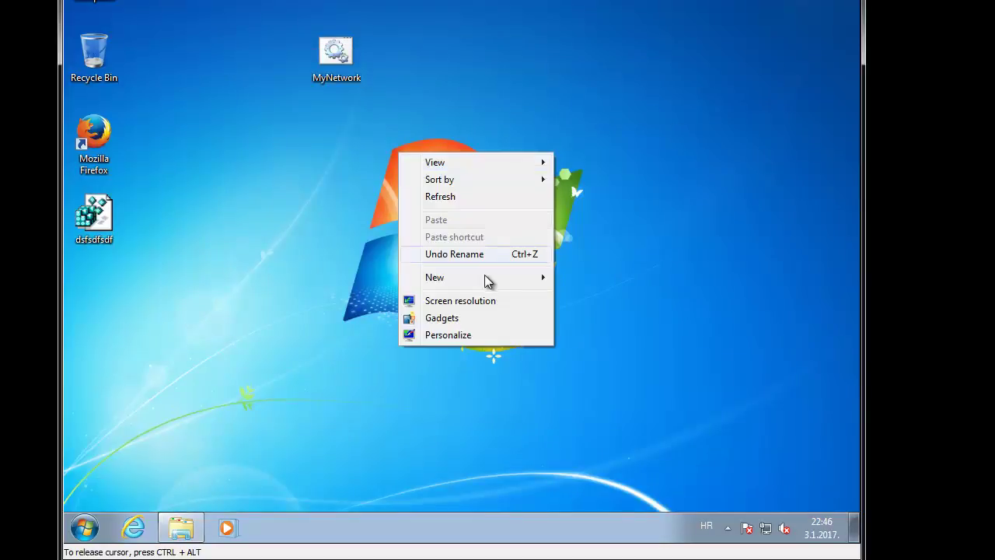
mouse_move(484, 276)
left_click(614, 296)
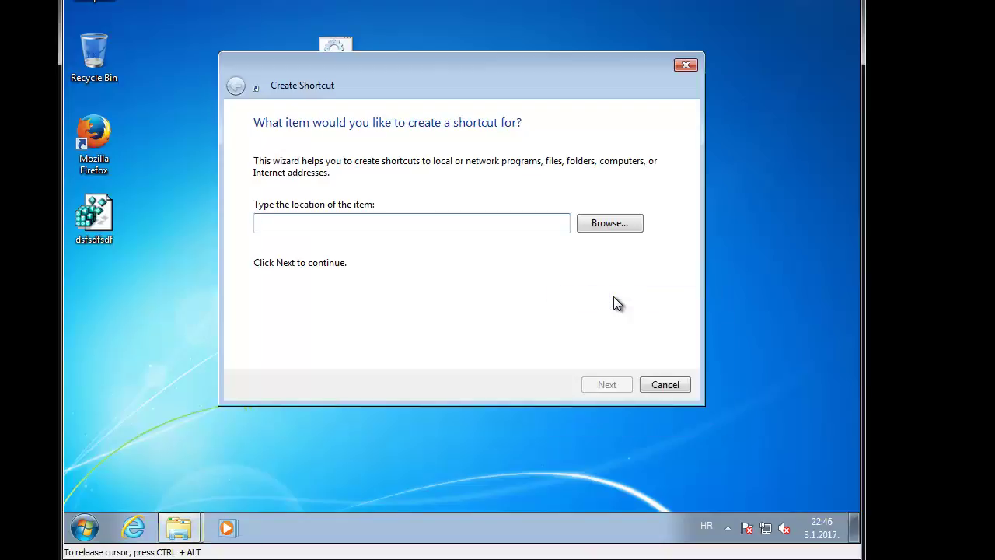
type("\\192.1")
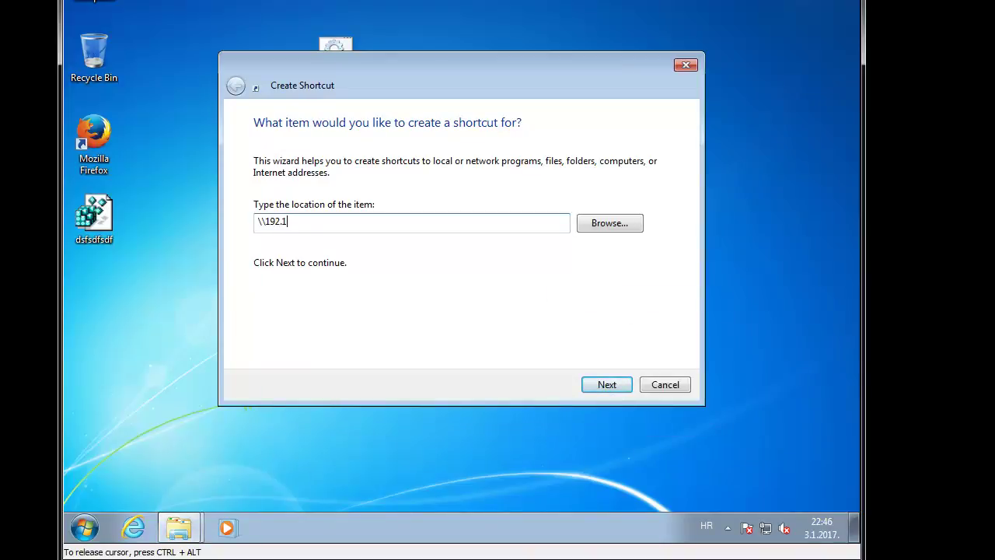
type("68.0.25")
key("Return")
left_click(599, 385)
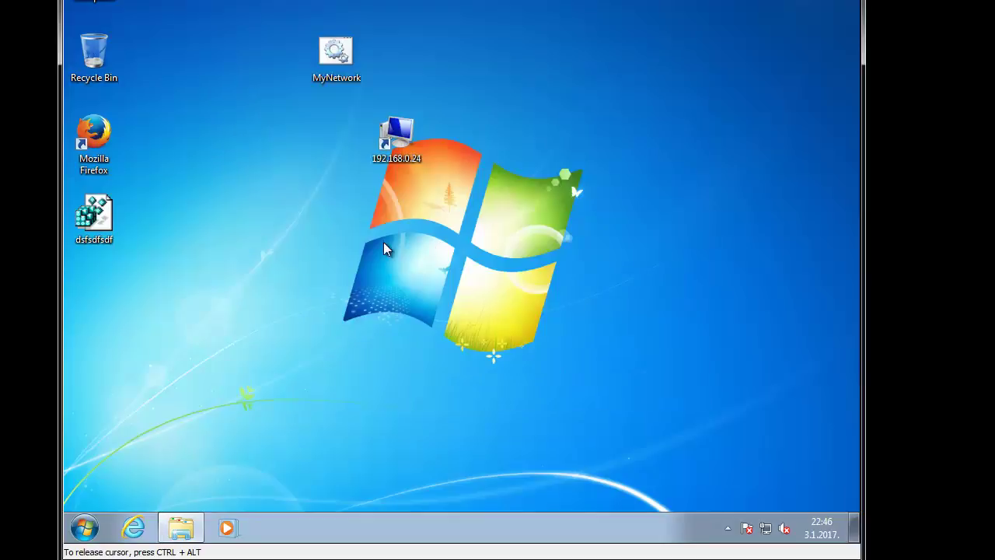
double_click(396, 148)
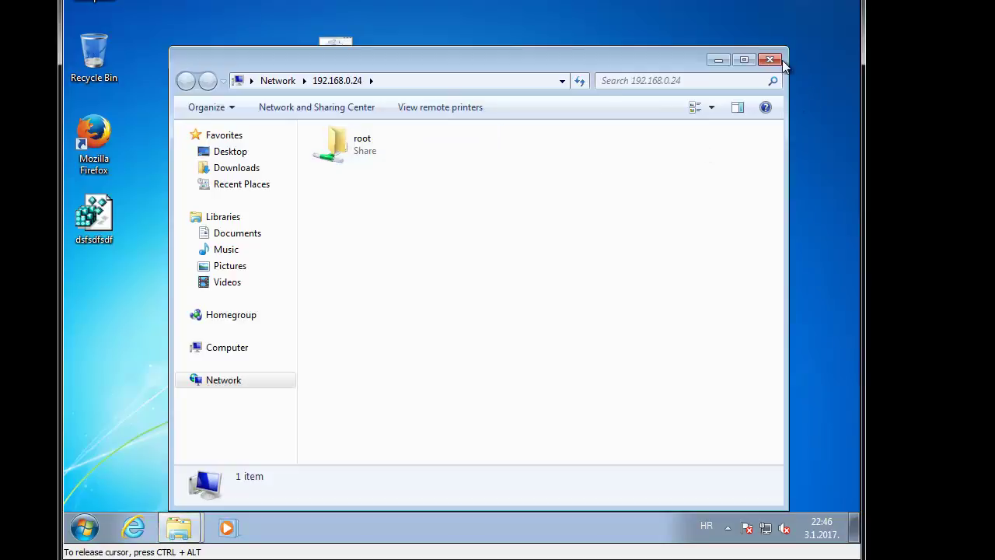
left_click(781, 62)
Step: Select the 192.168.0.24 shortcut and delete it
left_click_drag(484, 112, 325, 205)
key("Delete")
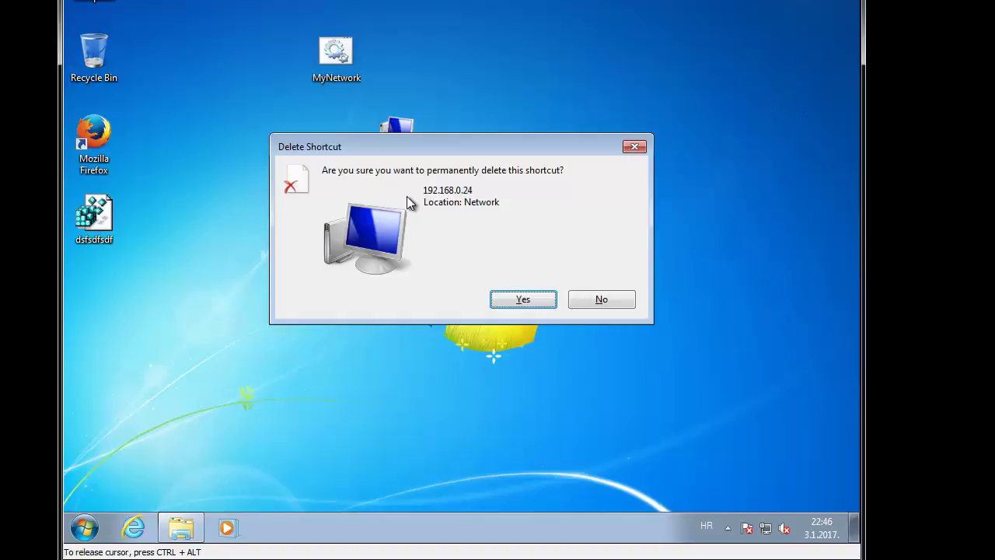
key("Return")
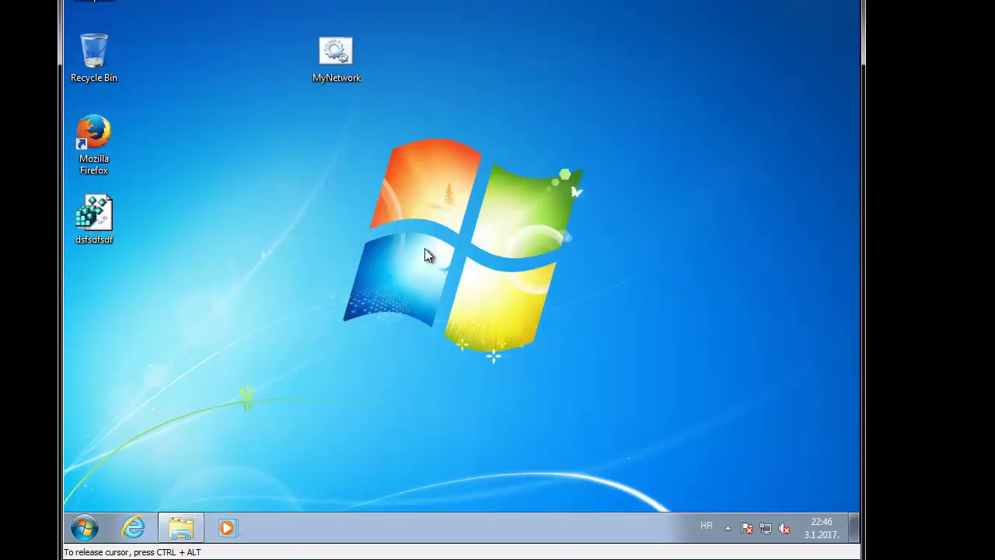
Step: Run MyNetwork, open the root share, then close the share and command prompt windows
double_click(349, 74)
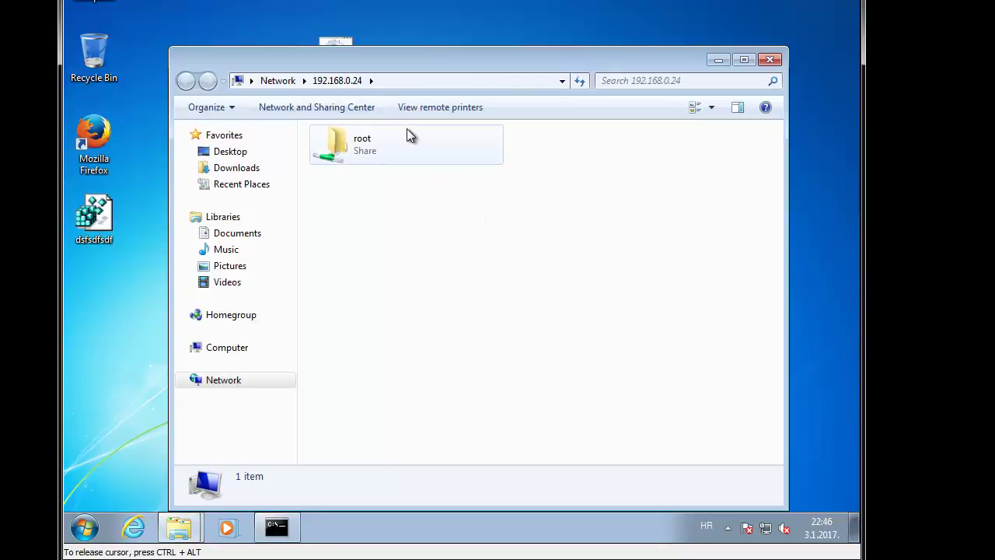
double_click(393, 153)
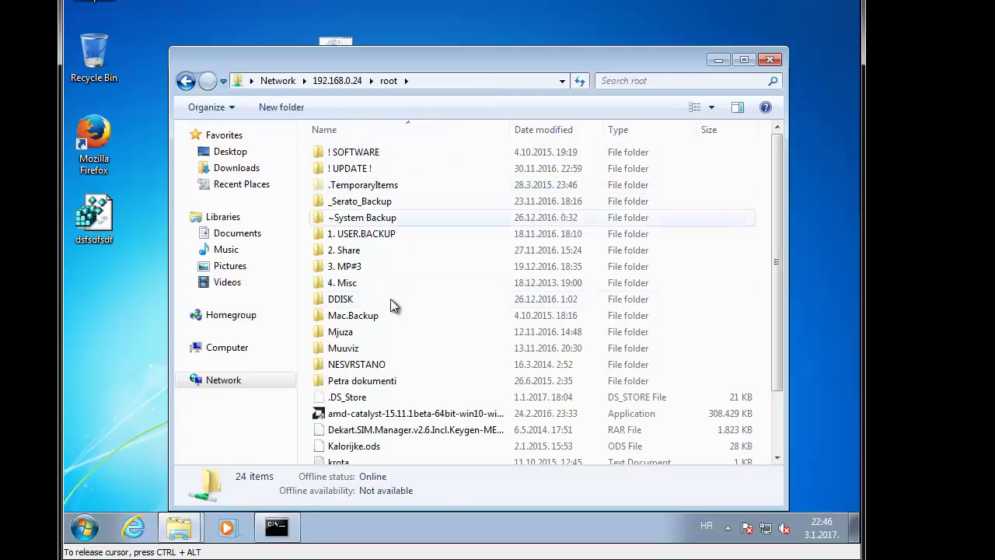
scroll(443, 216, "down", 2)
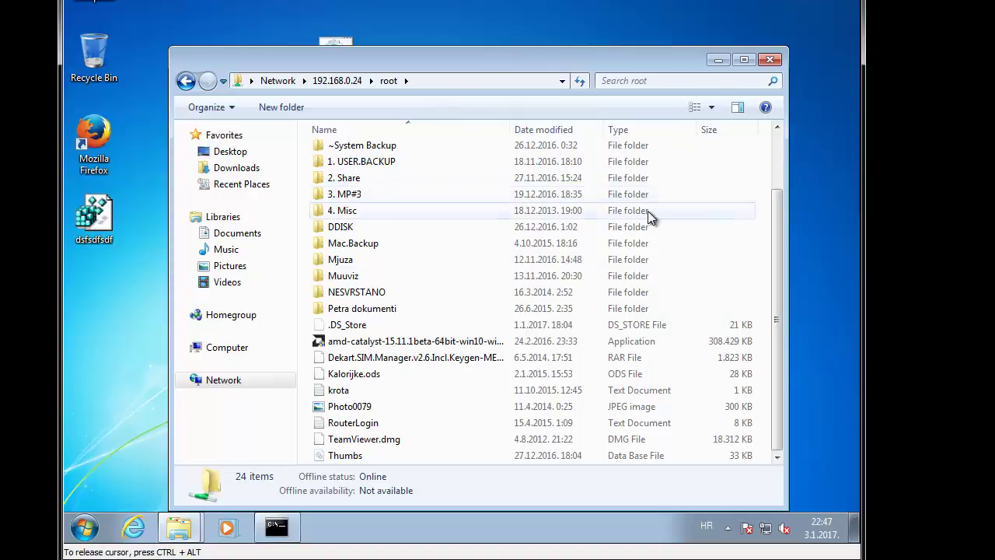
left_click(770, 60)
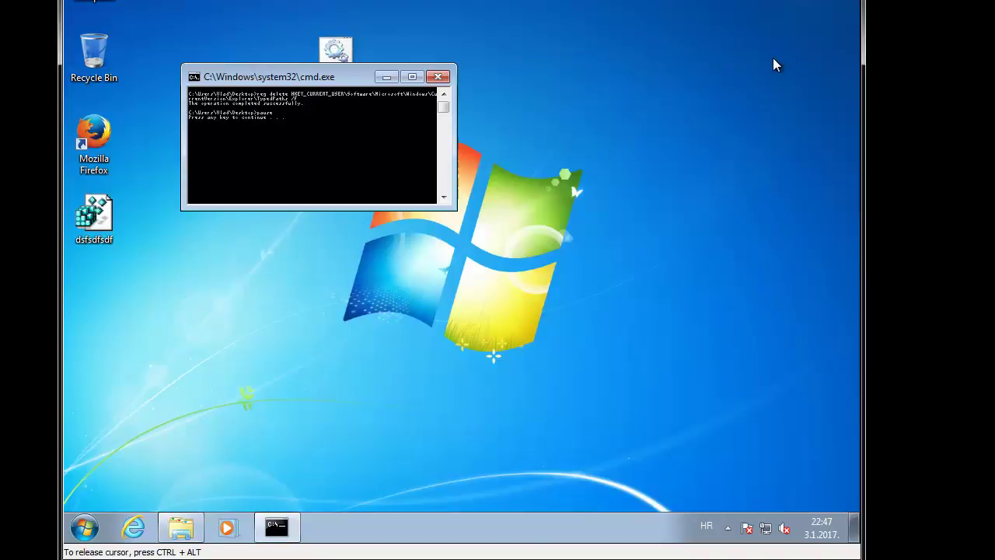
left_click(438, 76)
Step: Delete the pause line from MyNetwork.bat, save it, and launch Internet Explorer
right_click(329, 50)
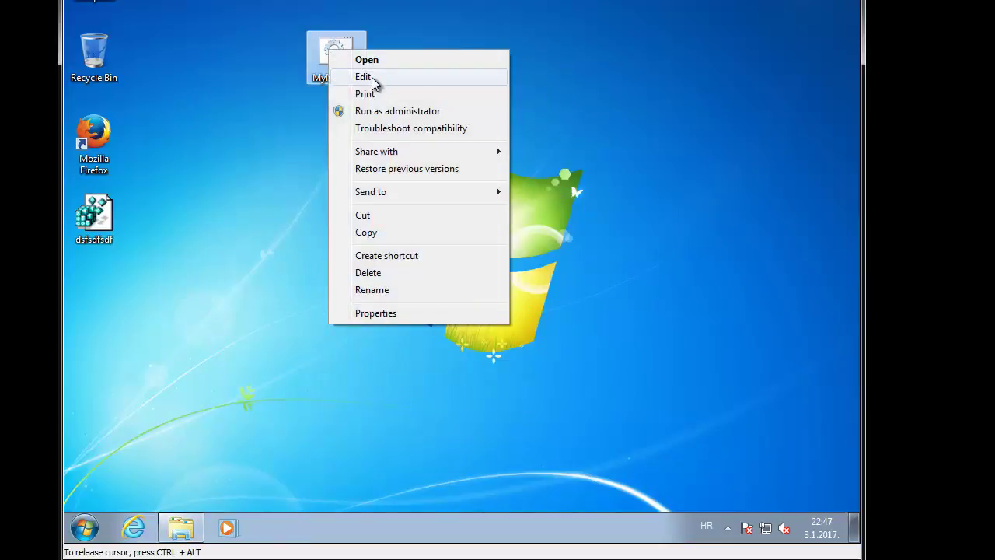
left_click(370, 78)
left_click_drag(223, 139, 189, 140)
key("BackSpace")
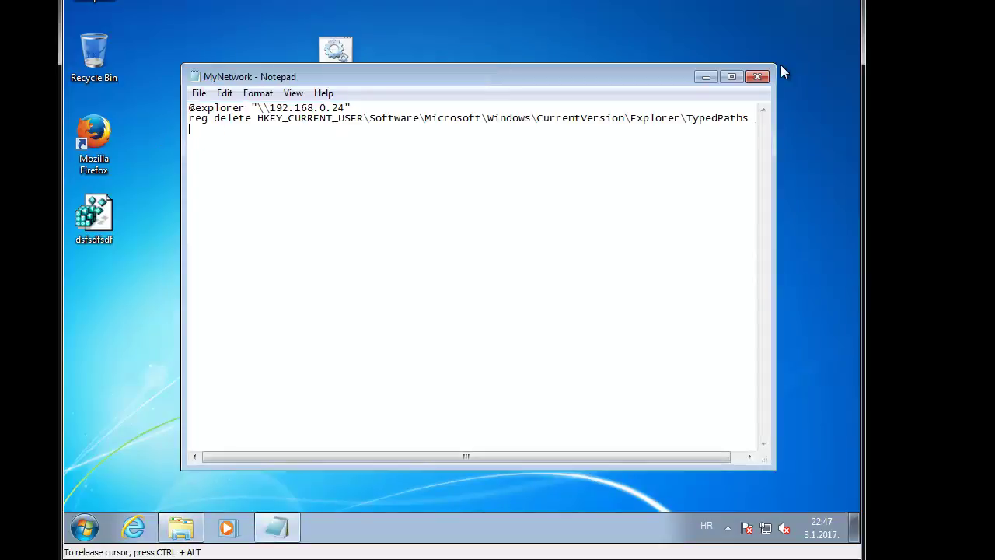
left_click(757, 76)
left_click(432, 247)
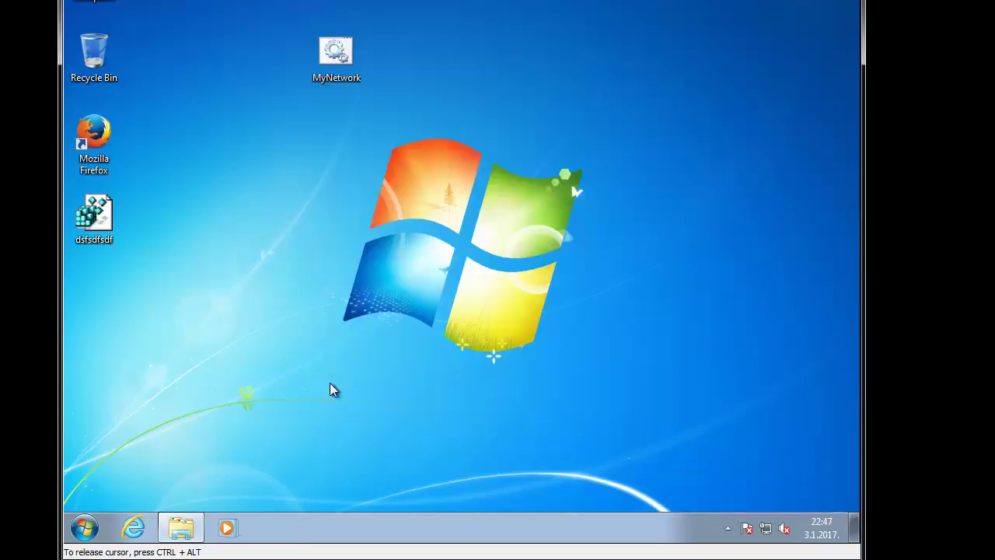
left_click(88, 528)
left_click(134, 528)
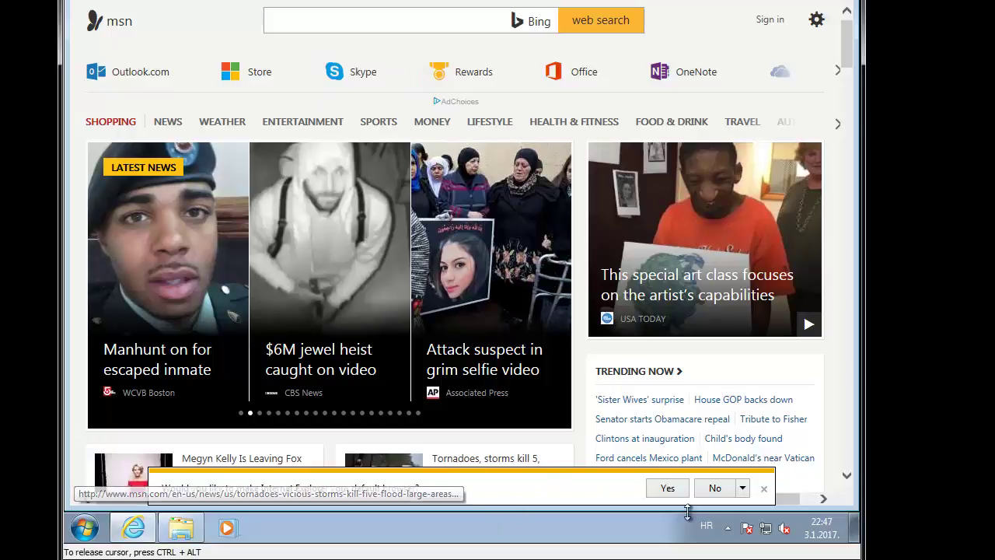
Step: Decline the default-browser prompt, search Google for 'bat to exe', and open the F2KO result
left_click(714, 487)
left_click(272, 21)
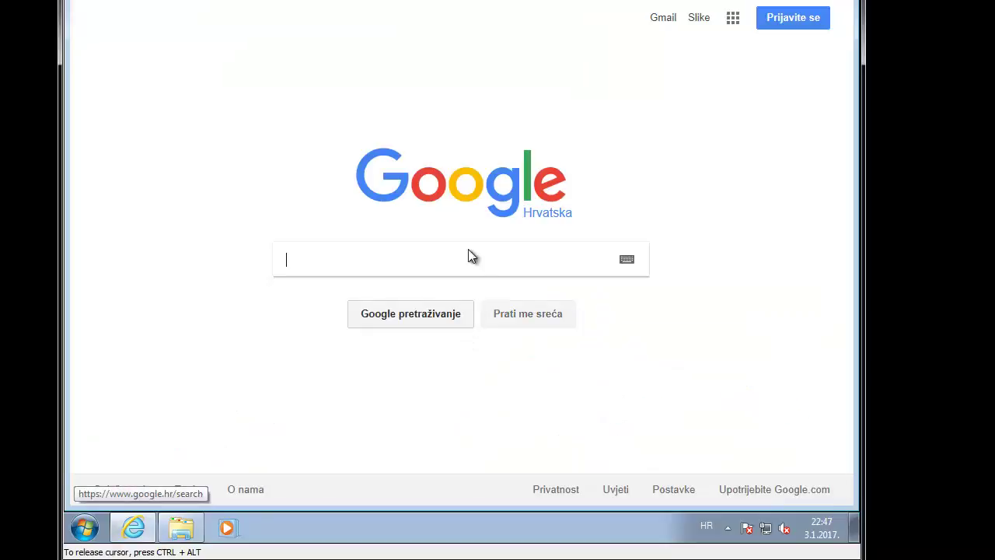
type("bat to exe")
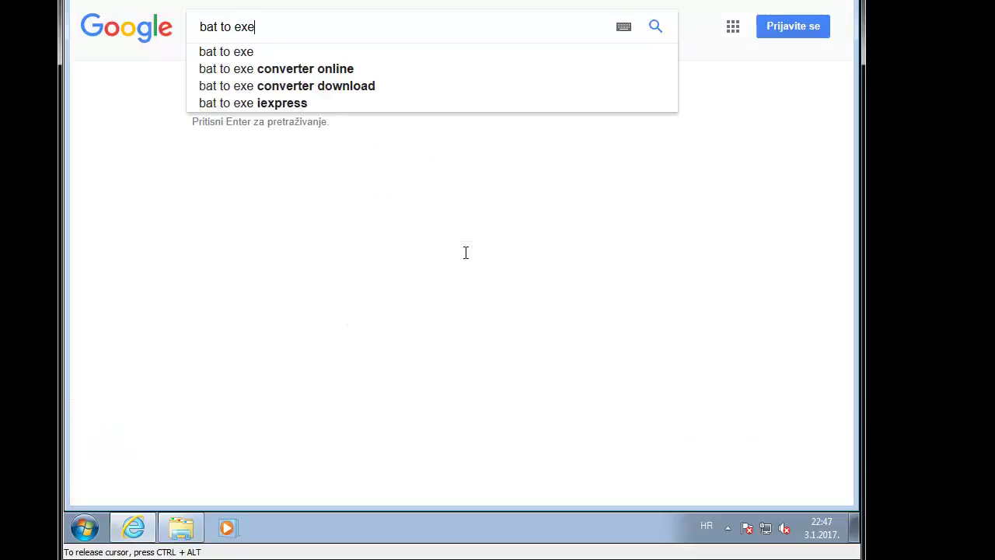
key("Return")
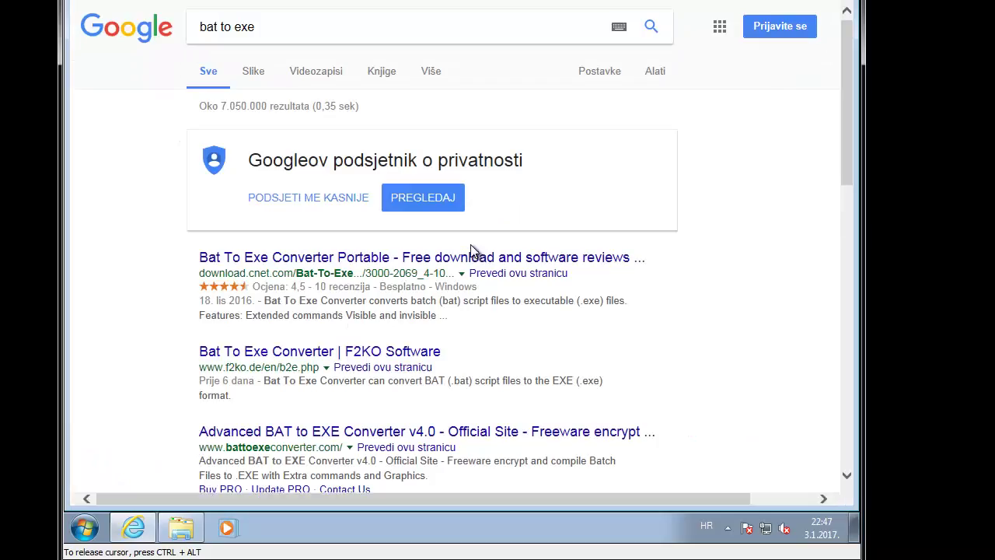
scroll(466, 256, "down", 2)
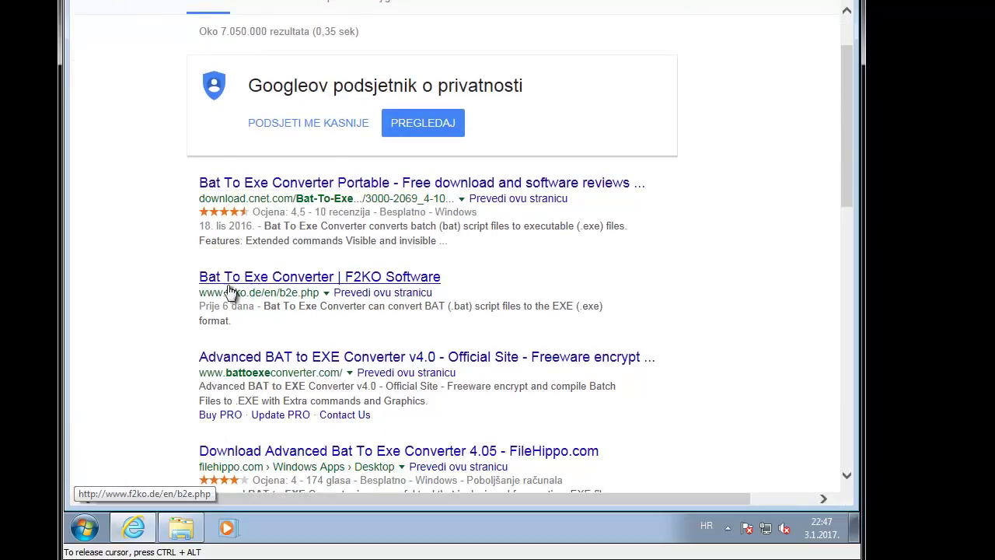
left_click_drag(200, 294, 302, 294)
left_click(343, 277)
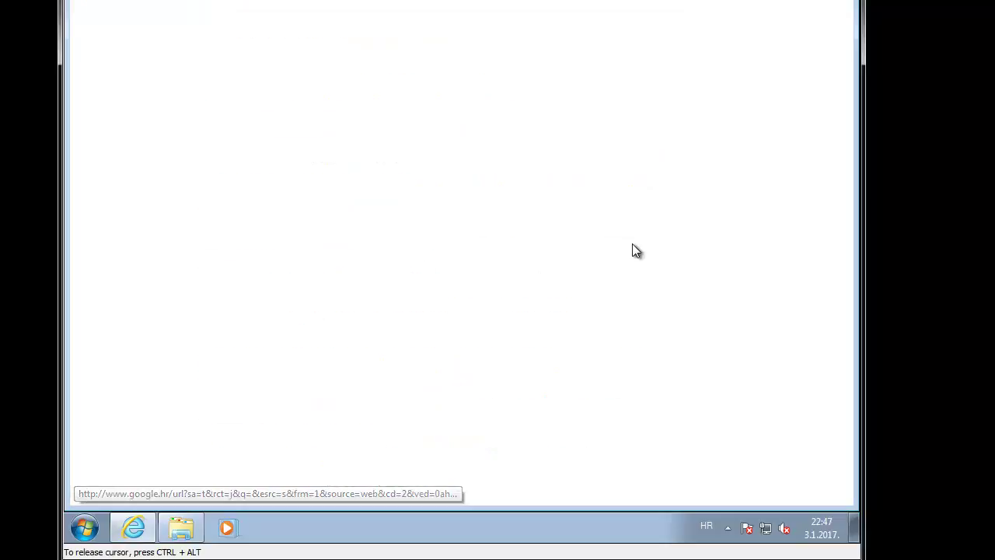
Step: Download Bat_To_Exe_Converter.zip and save it to the Desktop
scroll(565, 186, "down", 3)
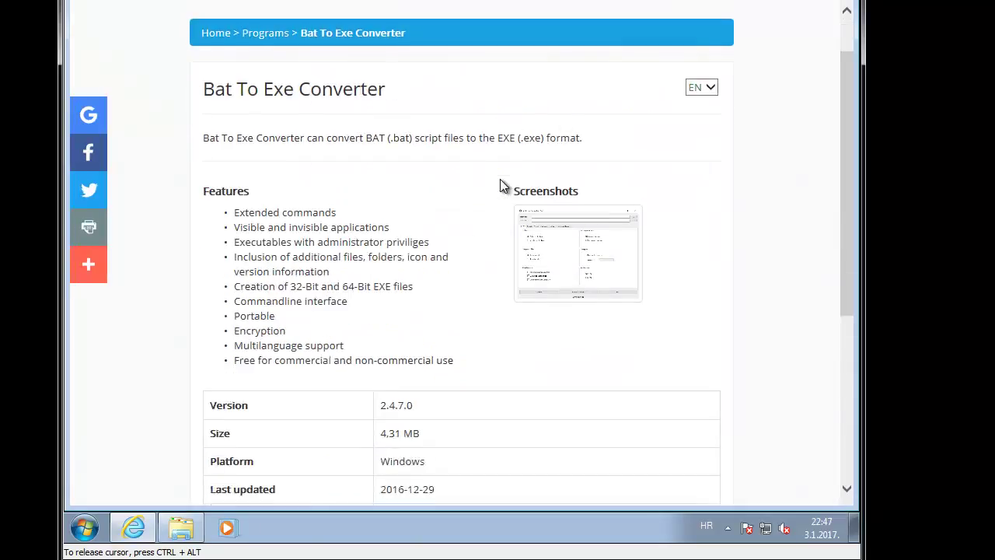
left_click(318, 431)
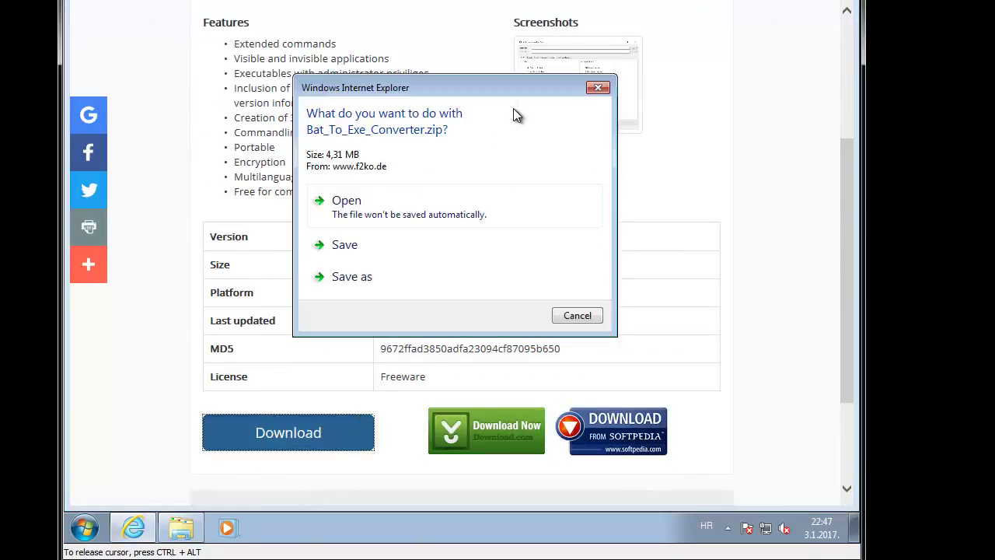
left_click(349, 282)
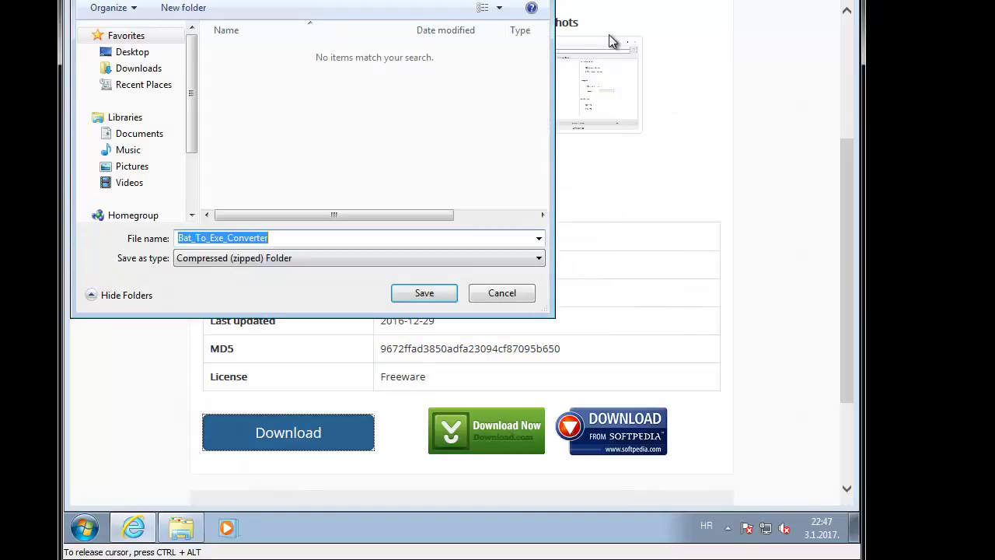
left_click(132, 52)
key("Return")
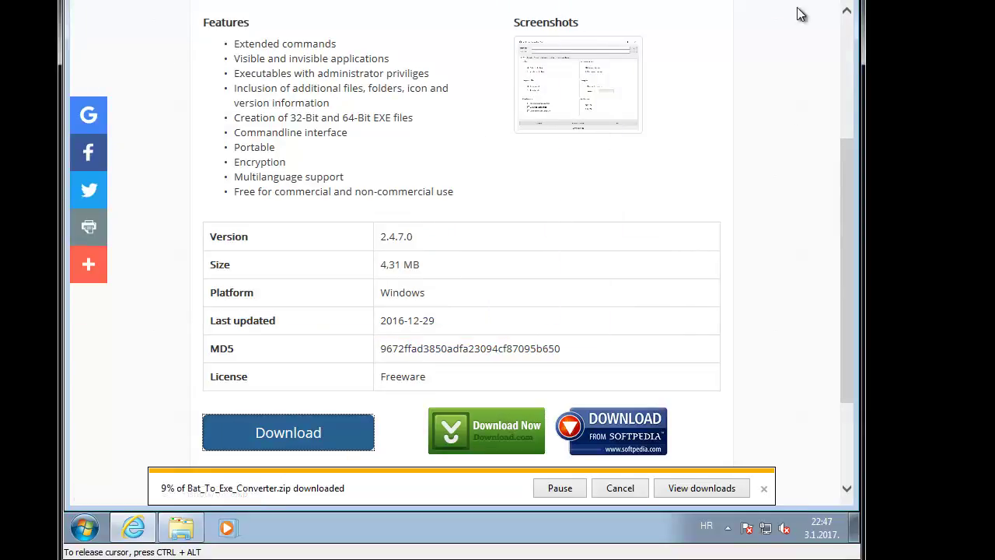
Step: Open the downloaded zip and copy its Portable folder to the desktop
left_click(701, 486)
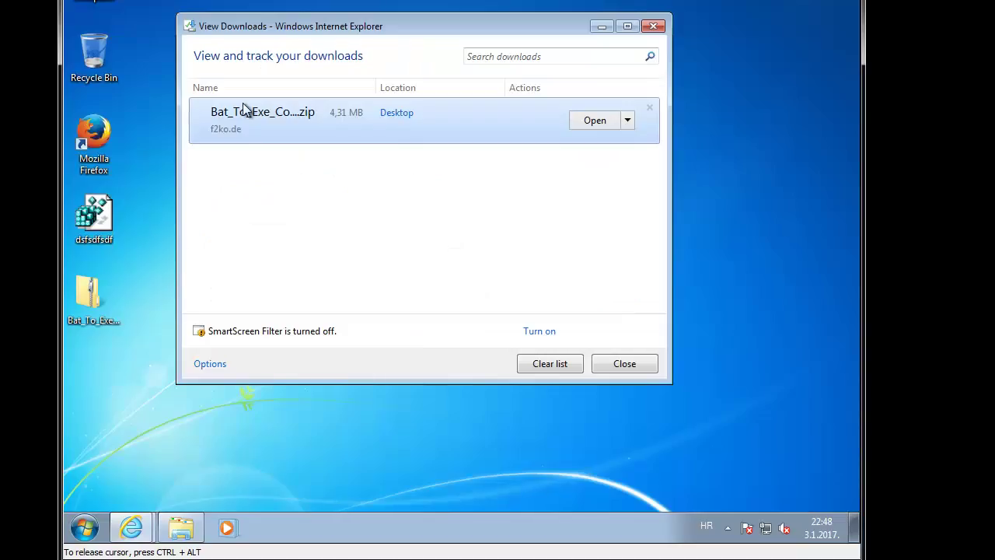
left_click(593, 121)
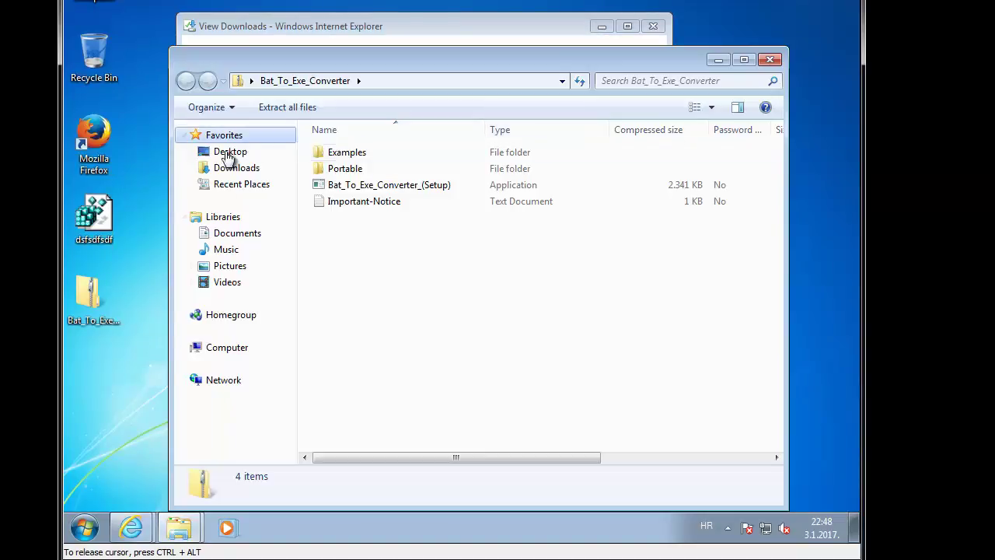
left_click(342, 169)
left_click_drag(286, 220, 98, 430)
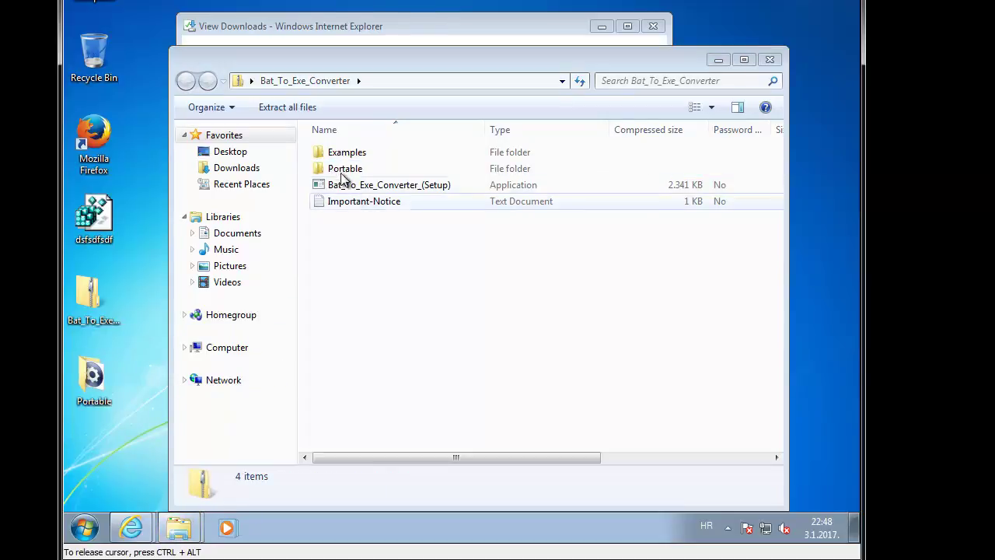
Step: Run Bat_To_Exe_Converter_(x64) from the Portable folder and select Invisible application
double_click(93, 379)
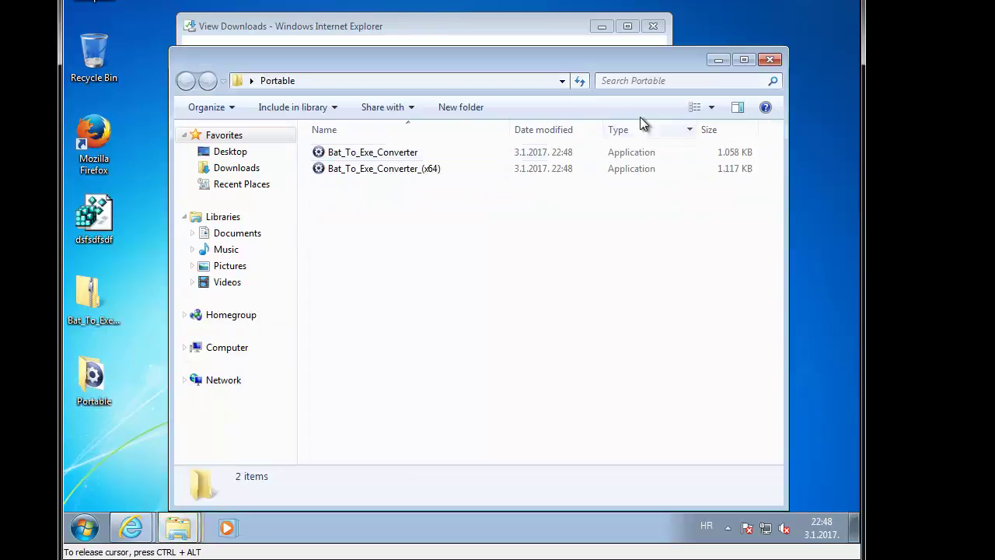
double_click(403, 166)
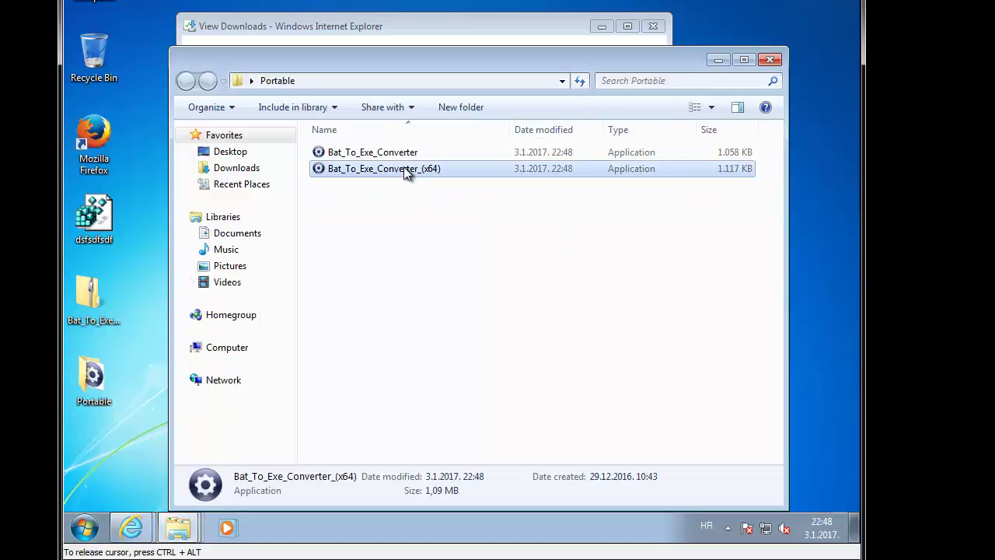
left_click(653, 26)
left_click(498, 251)
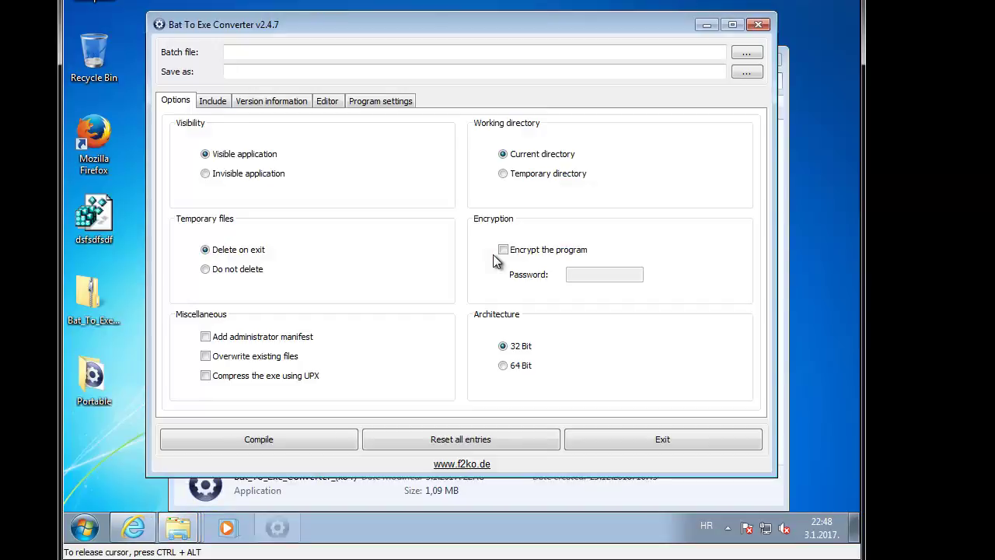
left_click(240, 178)
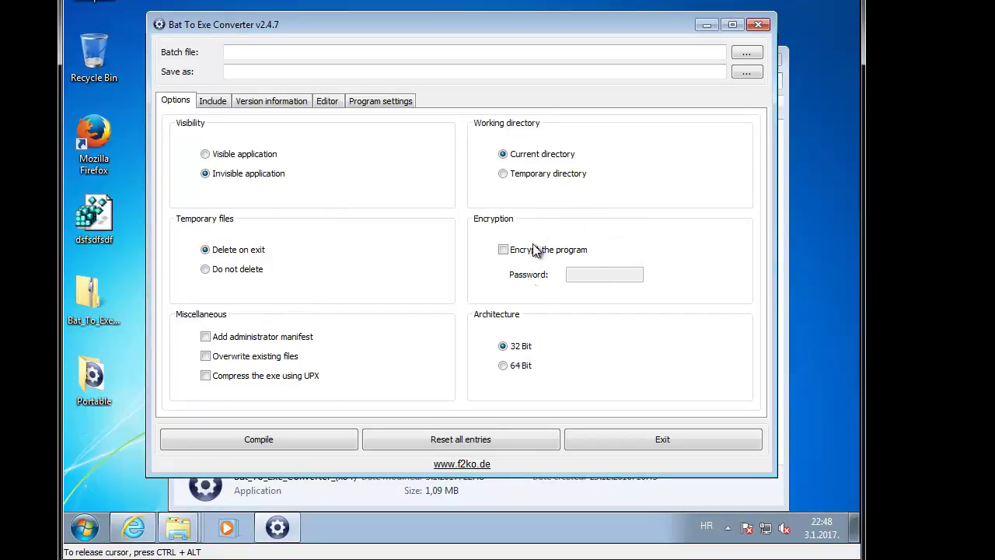
Step: Choose MyNetwork.bat on the Desktop as the batch file to convert into MyNetwork.exe
left_click(207, 101)
left_click(261, 102)
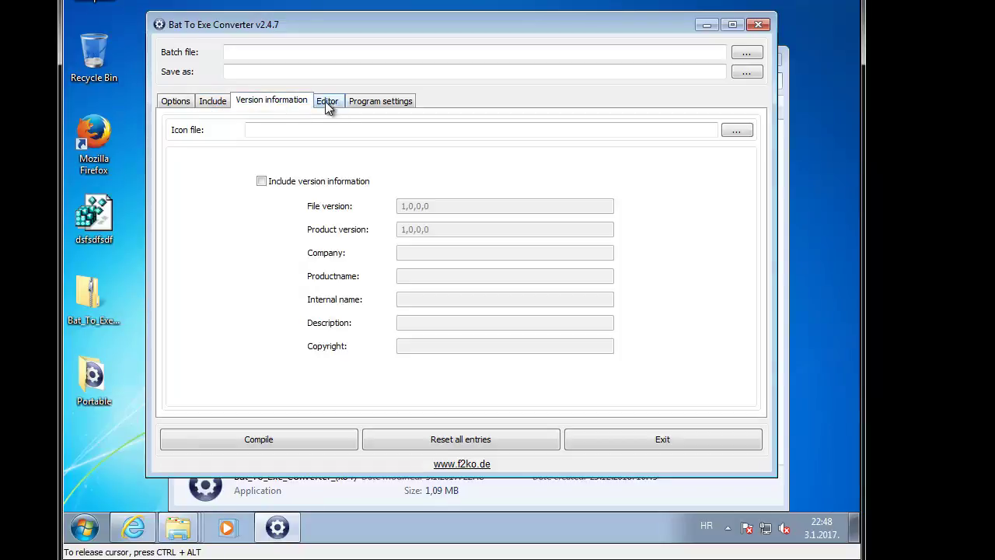
left_click(746, 52)
left_click(227, 139)
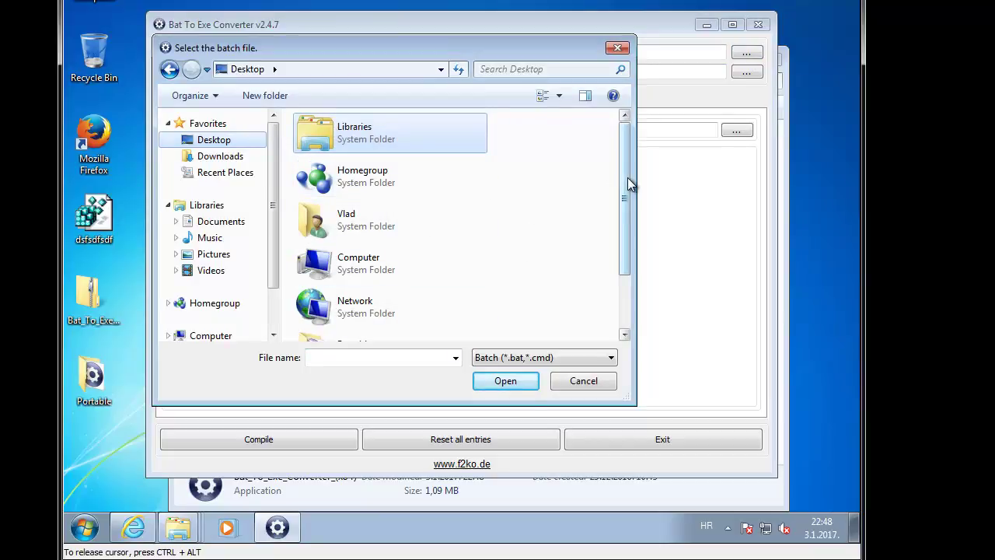
left_click_drag(627, 183, 498, 285)
double_click(371, 322)
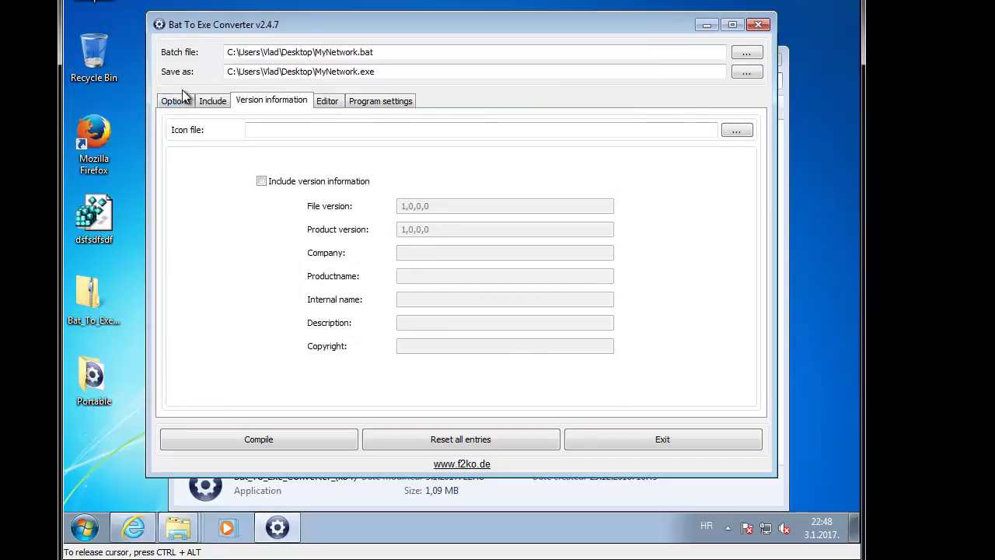
Step: Review the script text in the Editor and the Include list, then return to Internet Explorer
left_click(321, 100)
left_click(216, 105)
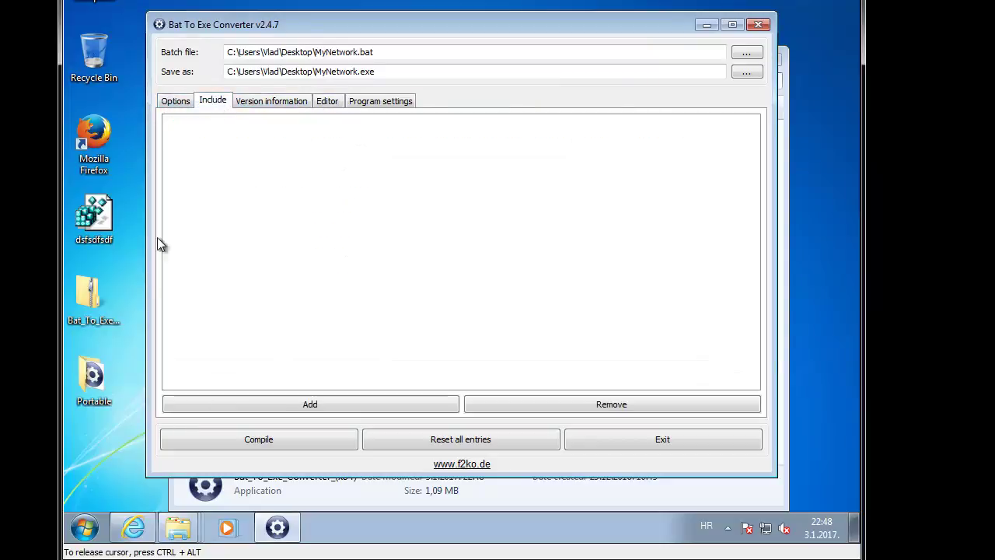
left_click(133, 528)
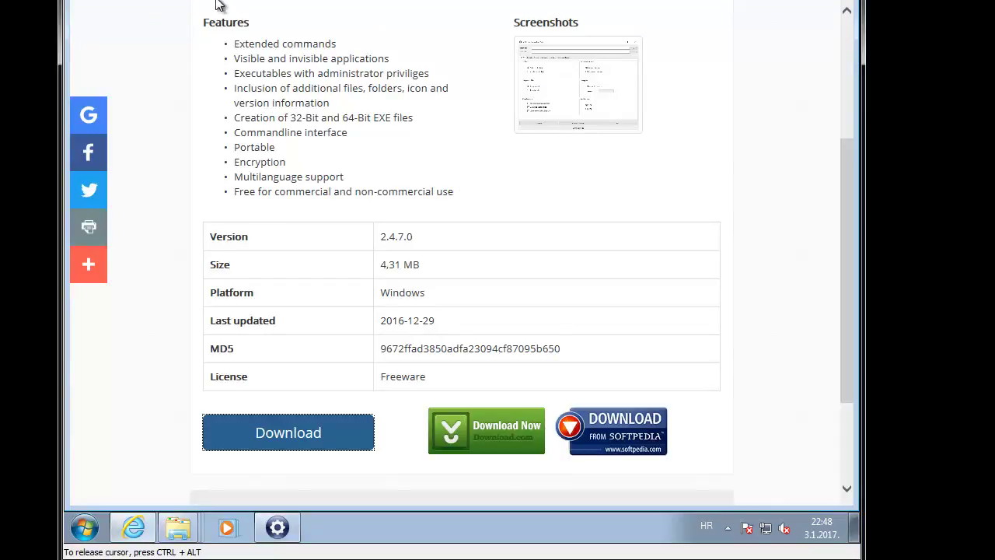
Step: Search Google for 'free ico download' and open the IconArchive ico files result
left_click(428, 5)
left_click(428, 5)
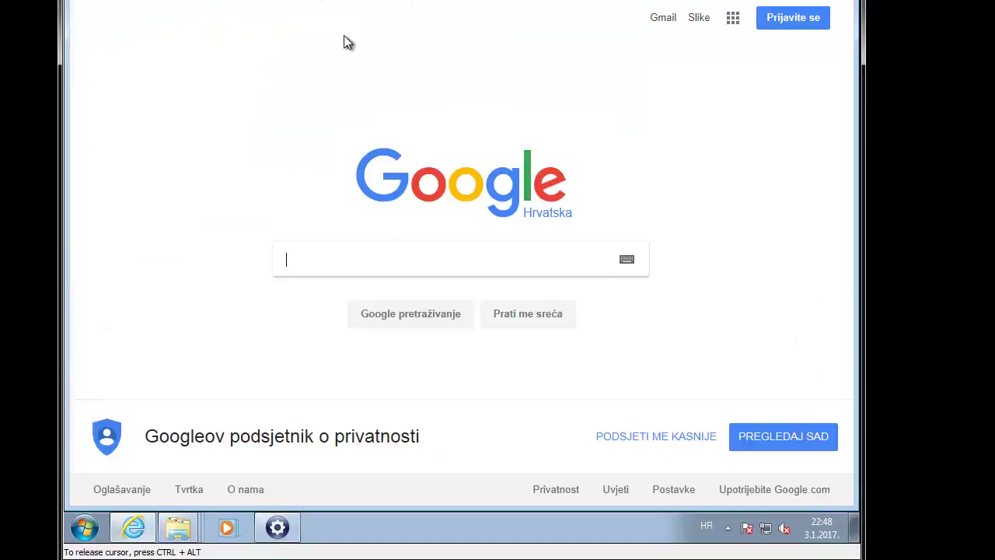
type("free ico do")
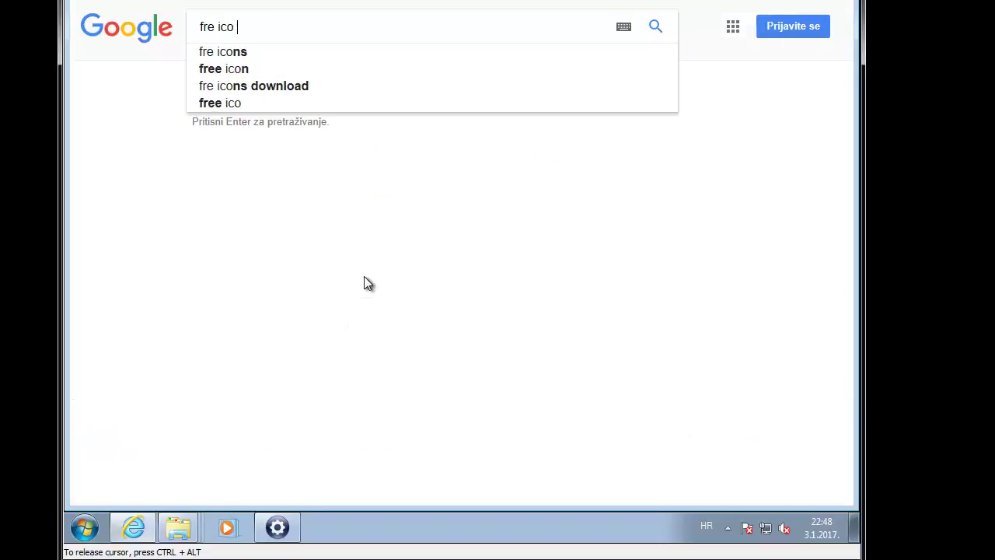
type("wn")
key("Down")
key("Return")
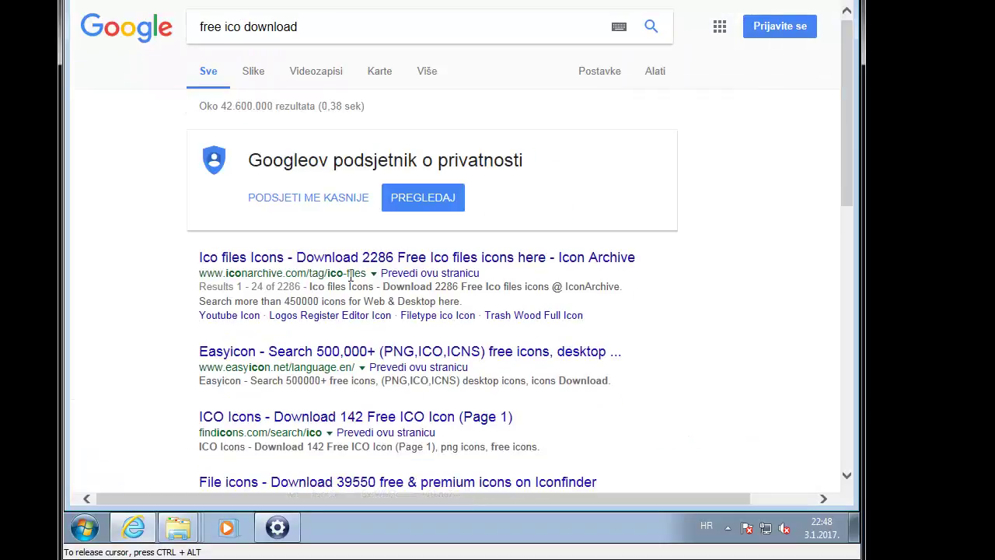
left_click(344, 258)
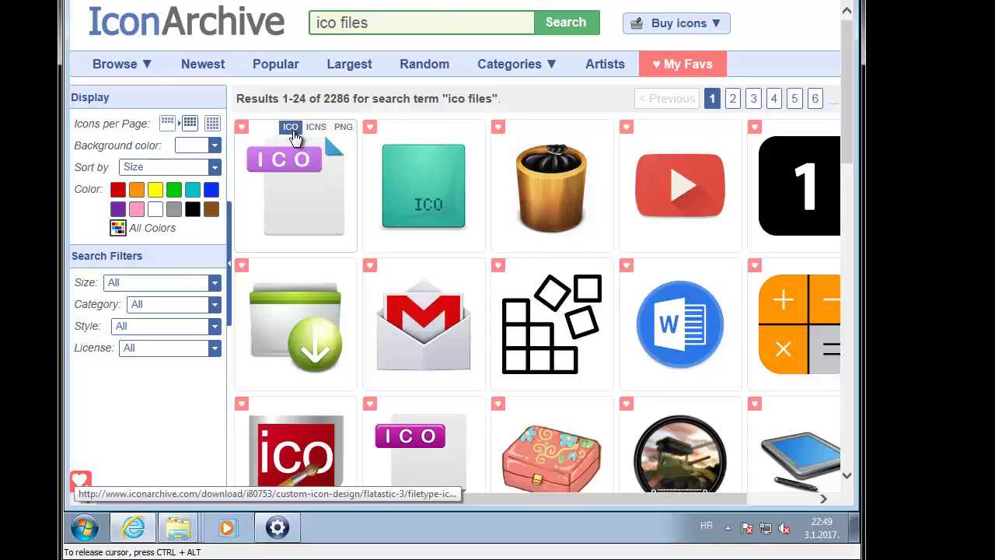
Step: Download the purple ICO file-type icon as an .ico file and save it
left_click(291, 128)
left_click(666, 489)
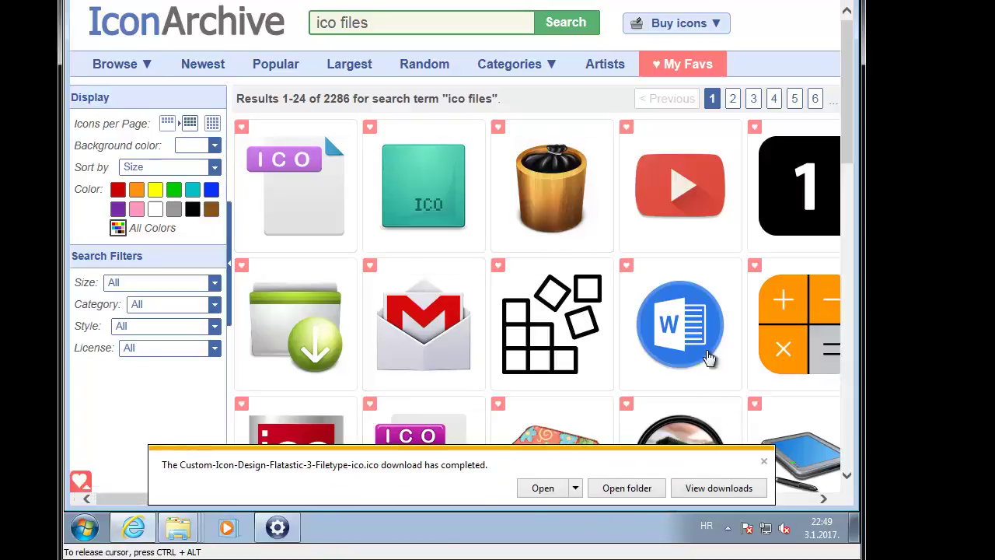
left_click(719, 488)
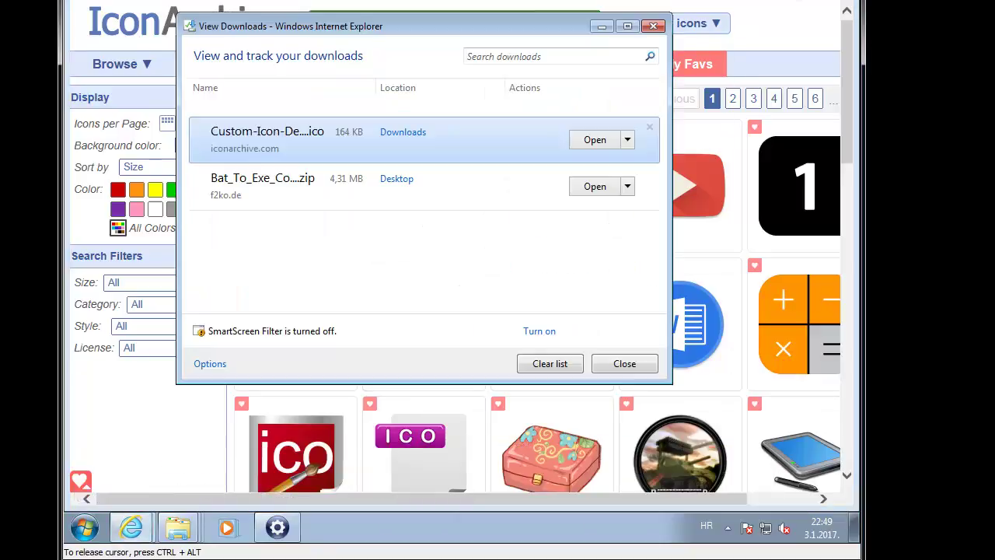
Step: Confirm the 164 KB Flatastic ICO icon is in Downloads, then close the download windows
left_click(754, 4)
left_click(754, 4)
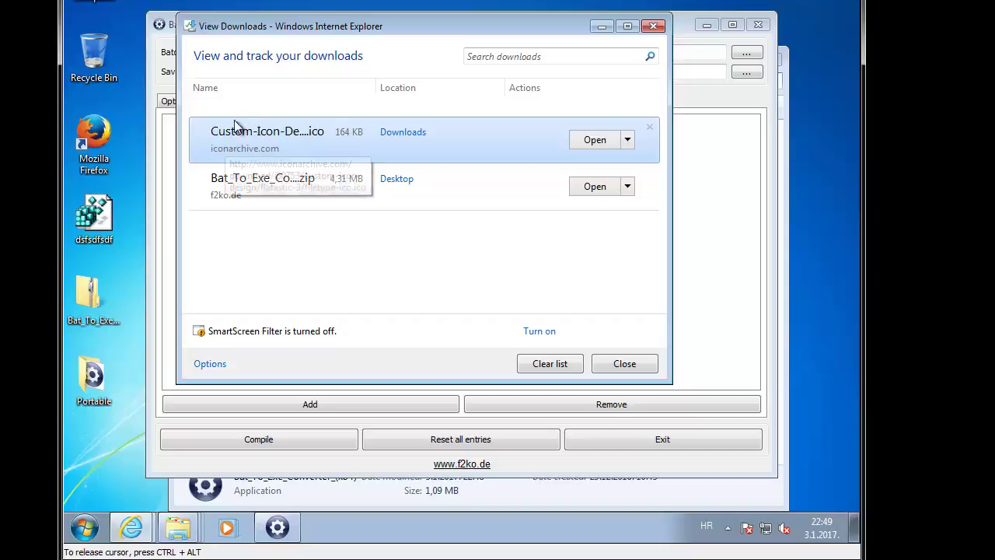
left_click(595, 142)
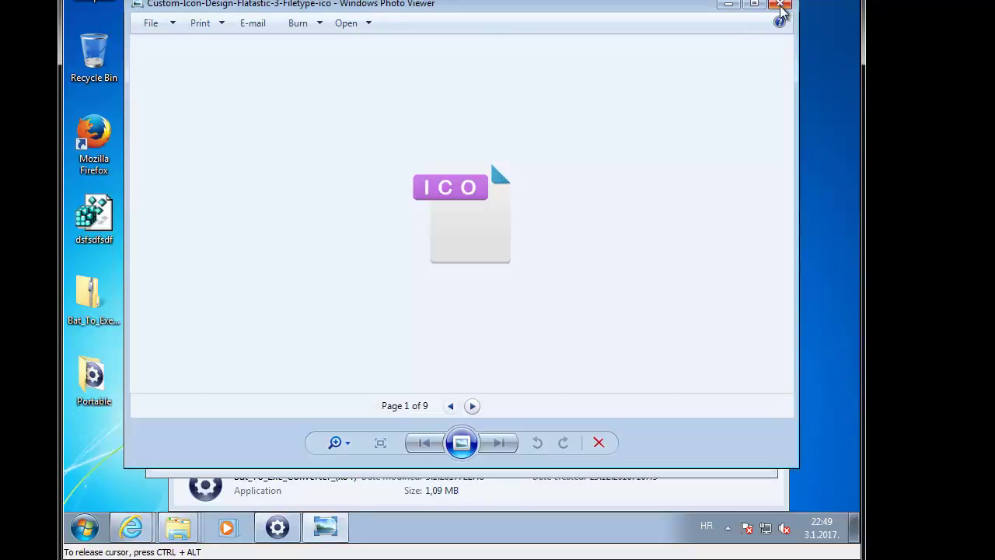
left_click(779, 4)
left_click(628, 140)
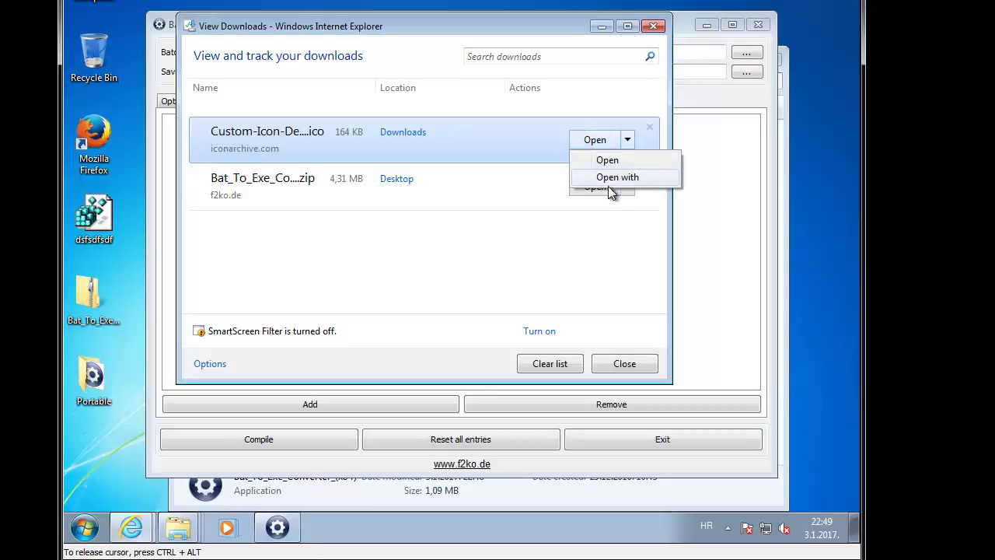
left_click(404, 132)
left_click(376, 176)
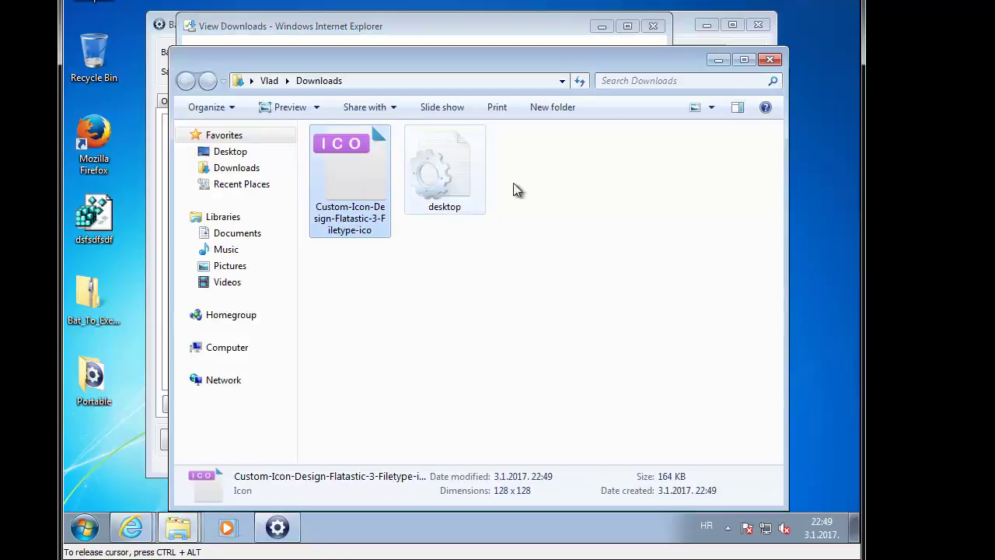
left_click(770, 60)
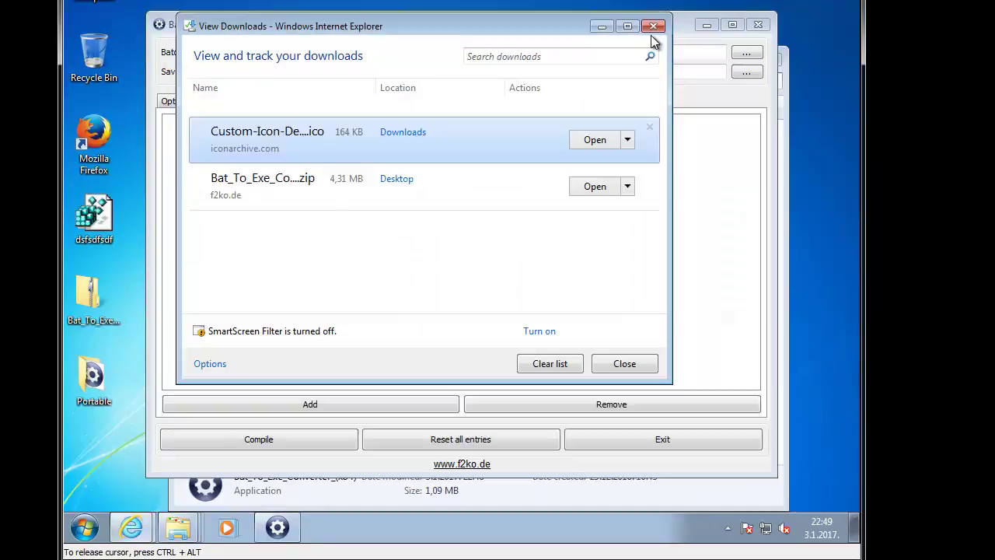
left_click(628, 25)
key("alt+F4")
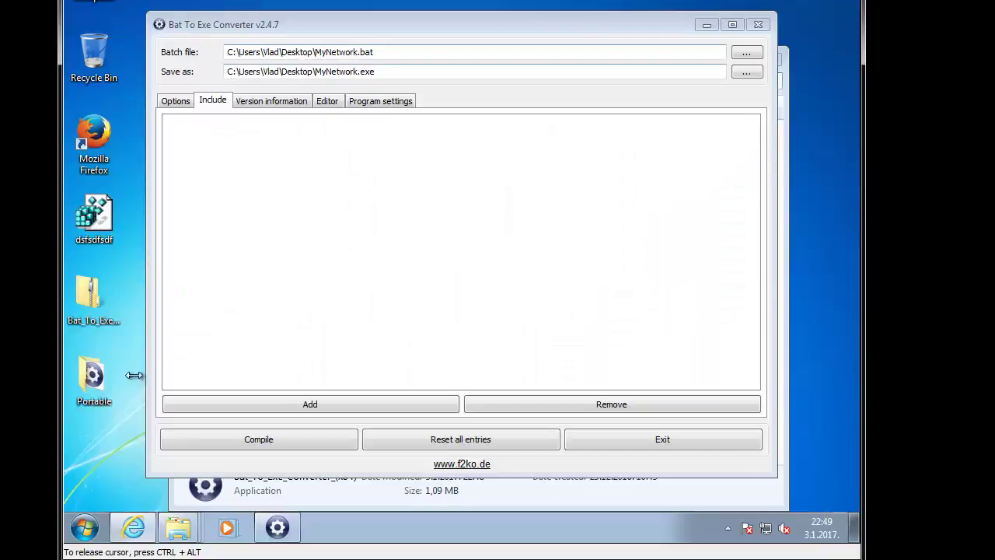
Step: Set Custom-Icon-Design-Flatastic-3-Filetype-ico as the icon file and compile MyNetwork.exe
left_click(87, 462)
key("ctrl+v")
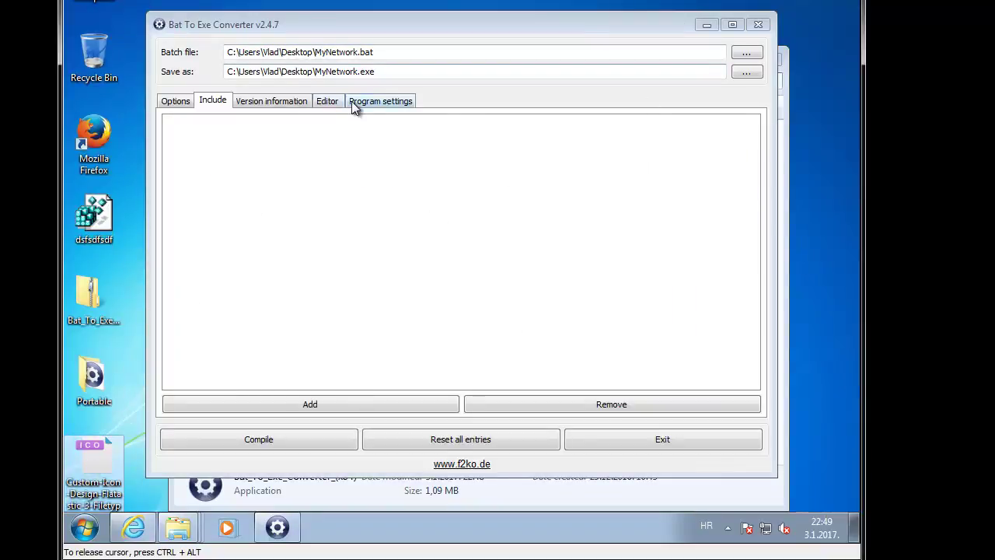
left_click(282, 106)
left_click(736, 130)
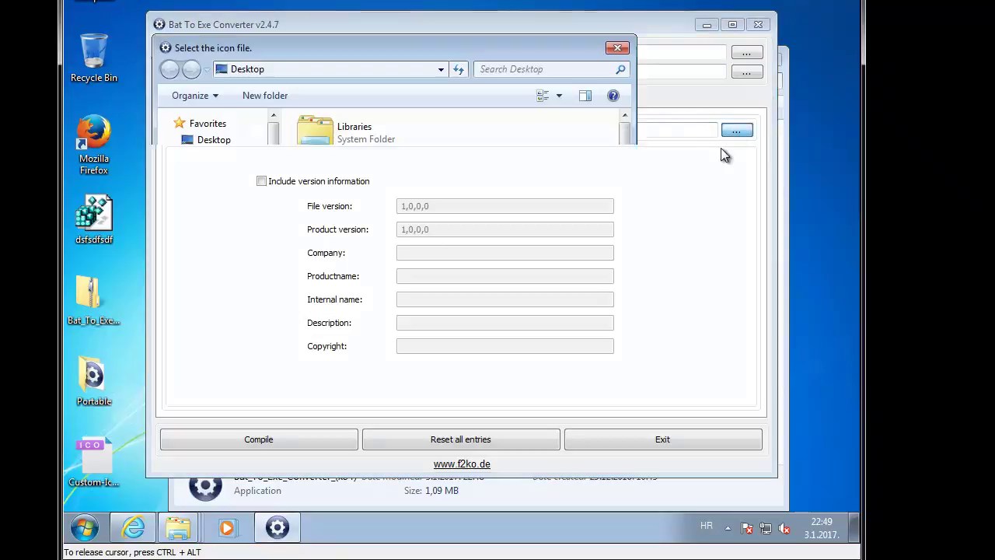
left_click_drag(628, 173, 623, 221)
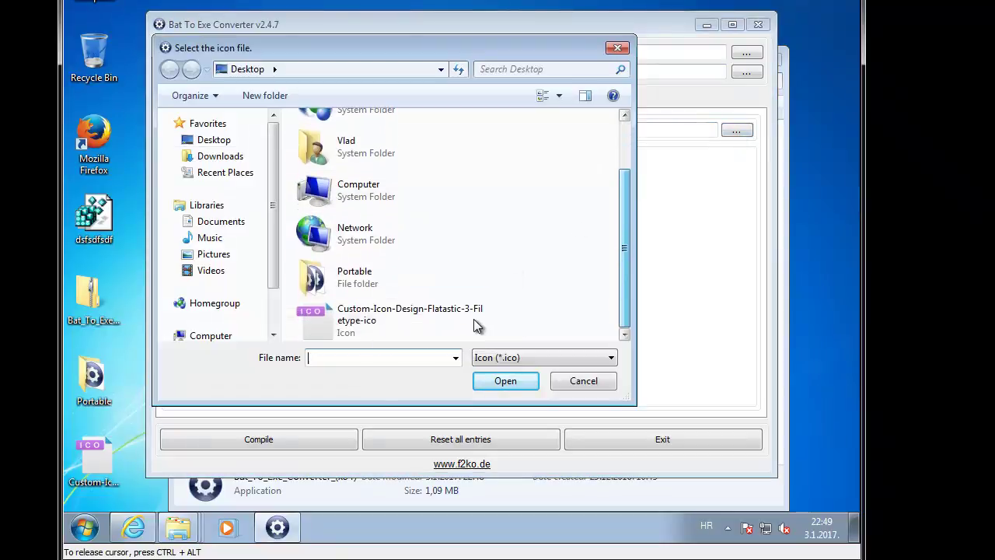
double_click(474, 318)
left_click(329, 444)
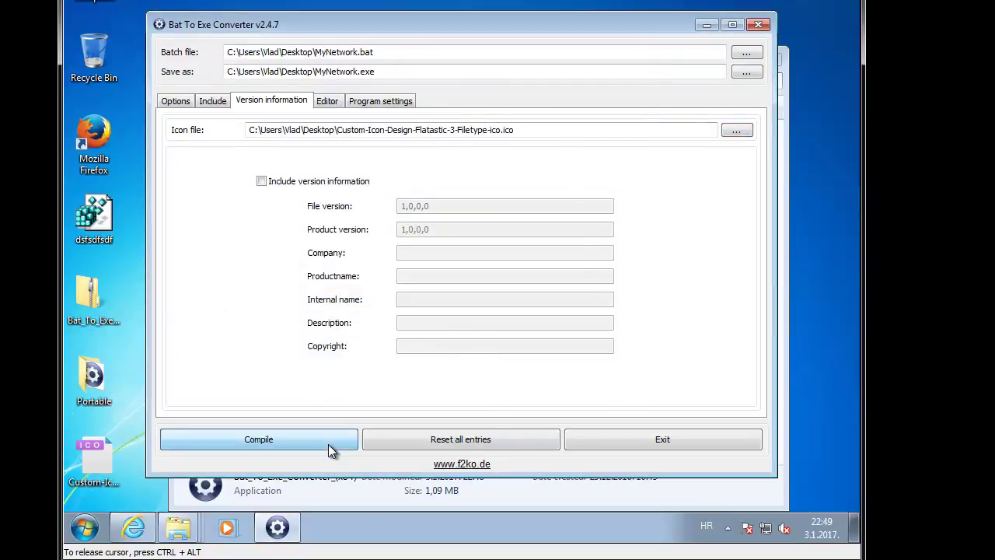
Step: Close the converter, Portable folder and archive windows, and move the old MyNetwork beside the icon
left_click(766, 30)
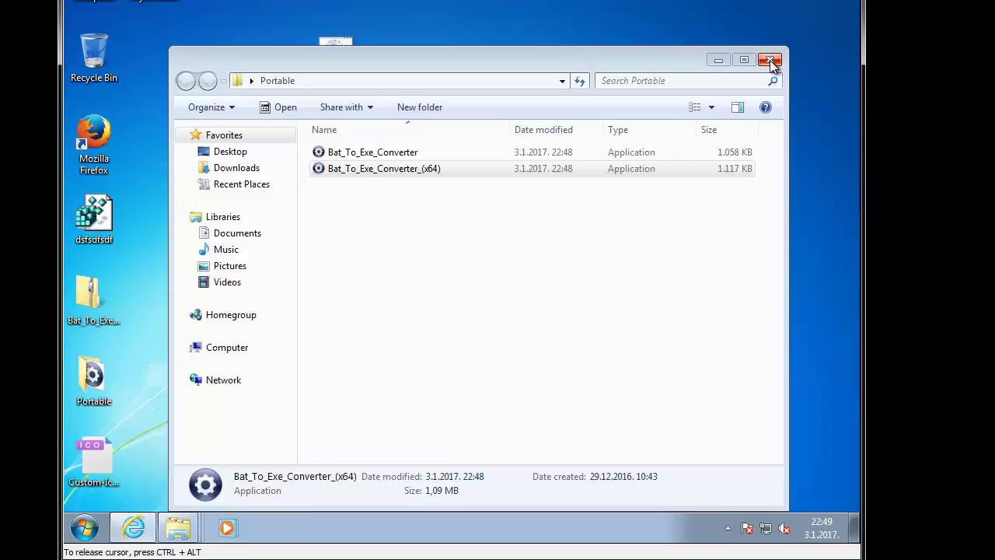
left_click(769, 60)
left_click(770, 60)
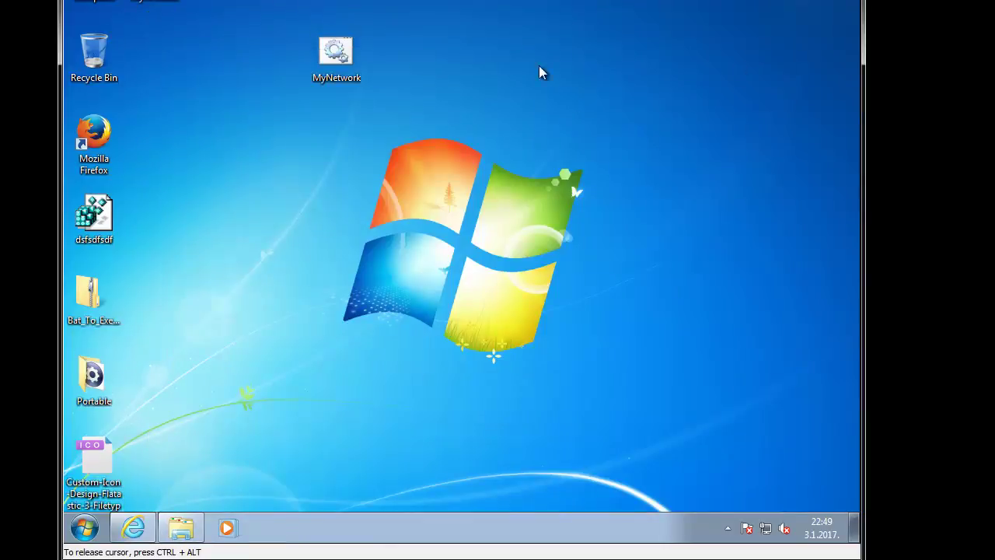
left_click_drag(330, 51, 149, 457)
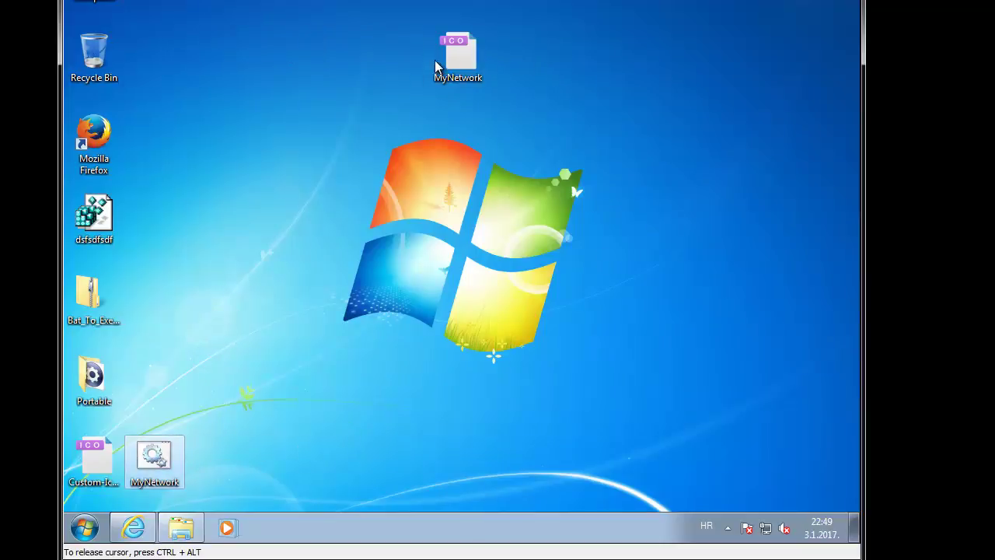
mouse_move(454, 61)
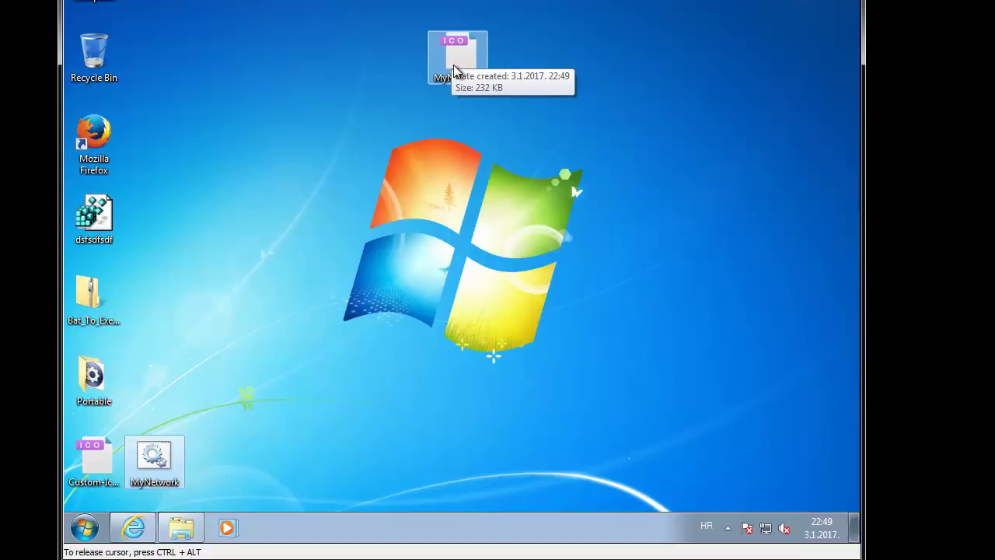
Step: Run the new MyNetwork.exe and verify it opens the 192.168.0.24 share, then close it
left_click(482, 38)
double_click(469, 60)
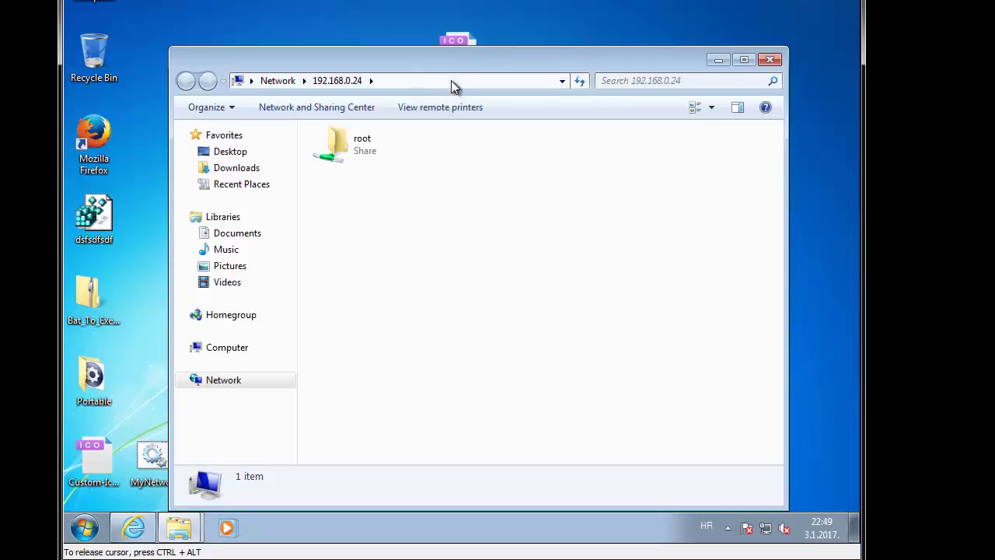
left_click(448, 81)
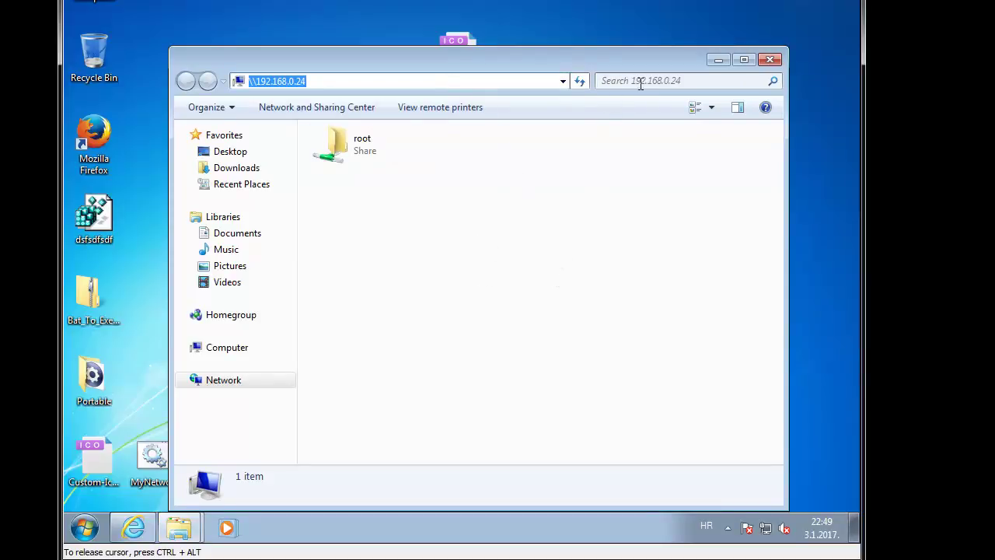
type("\\")
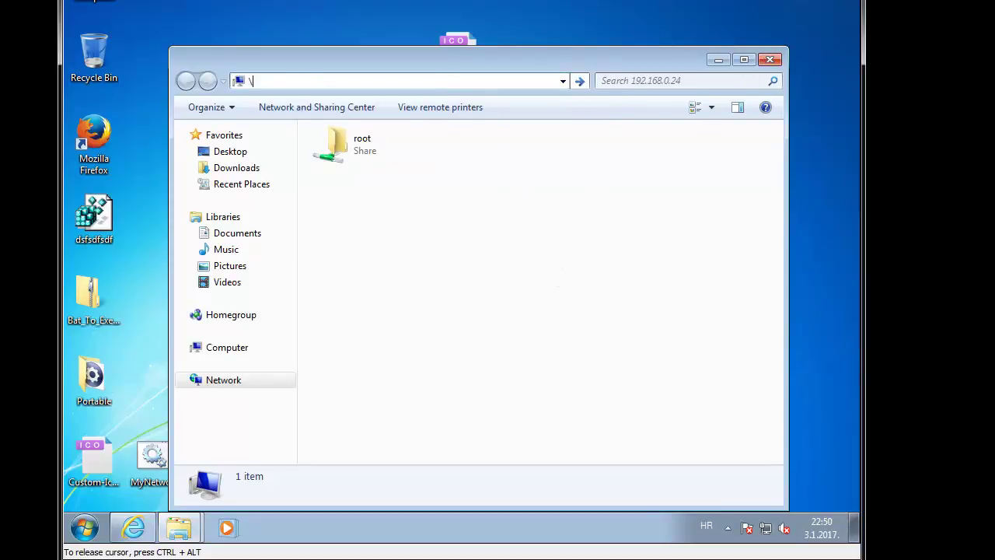
key("Escape")
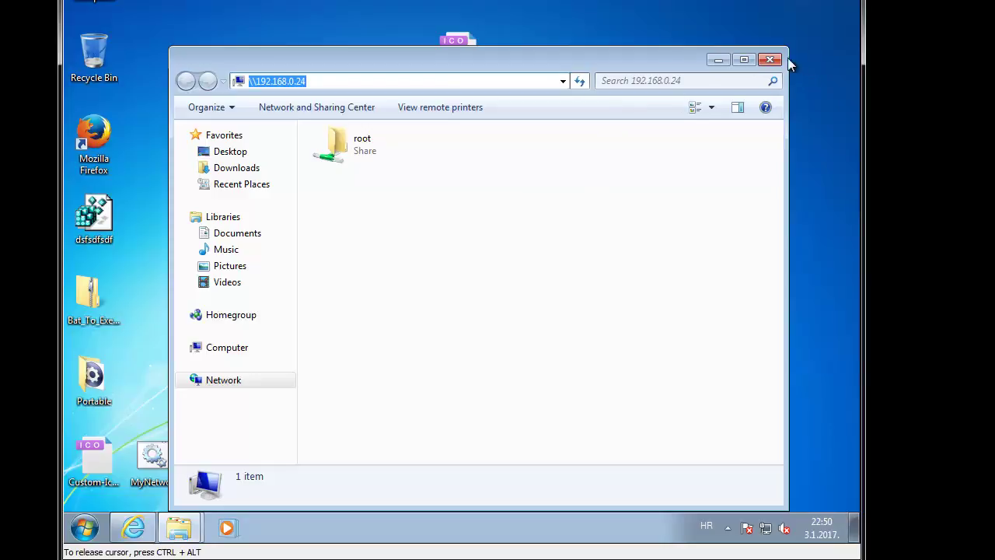
left_click(770, 59)
Step: Open and close the Computer window, then move MyNetwork one column left
key("super+e")
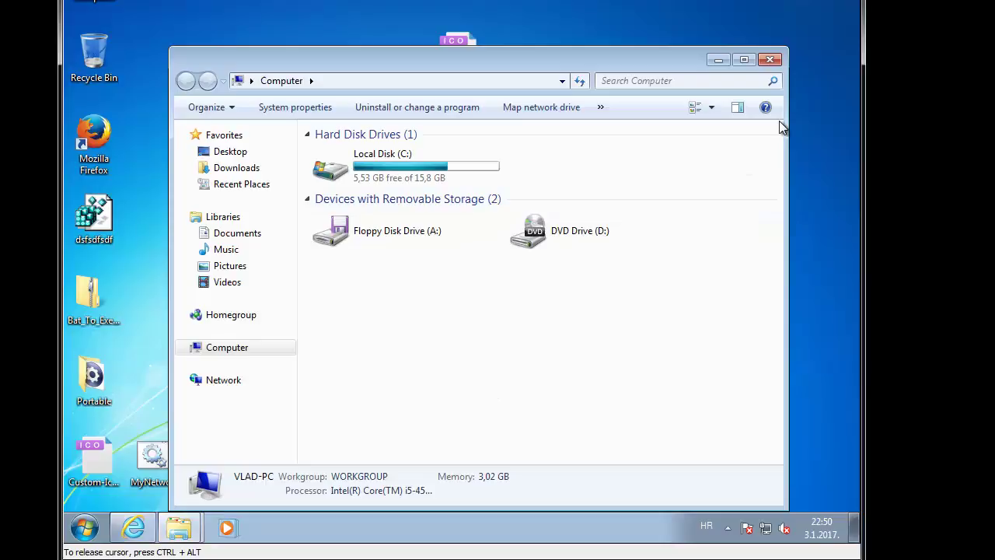
left_click(769, 59)
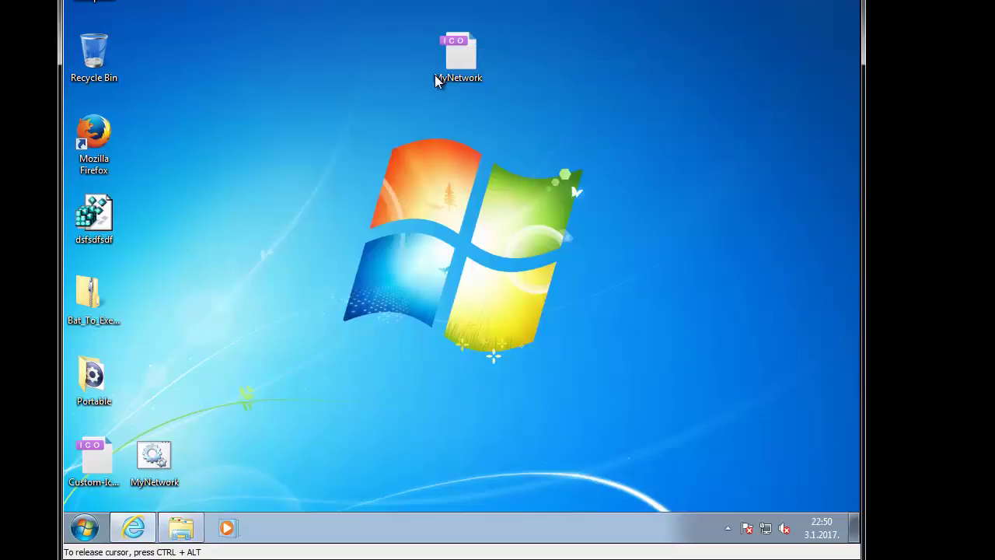
left_click_drag(437, 80, 402, 87)
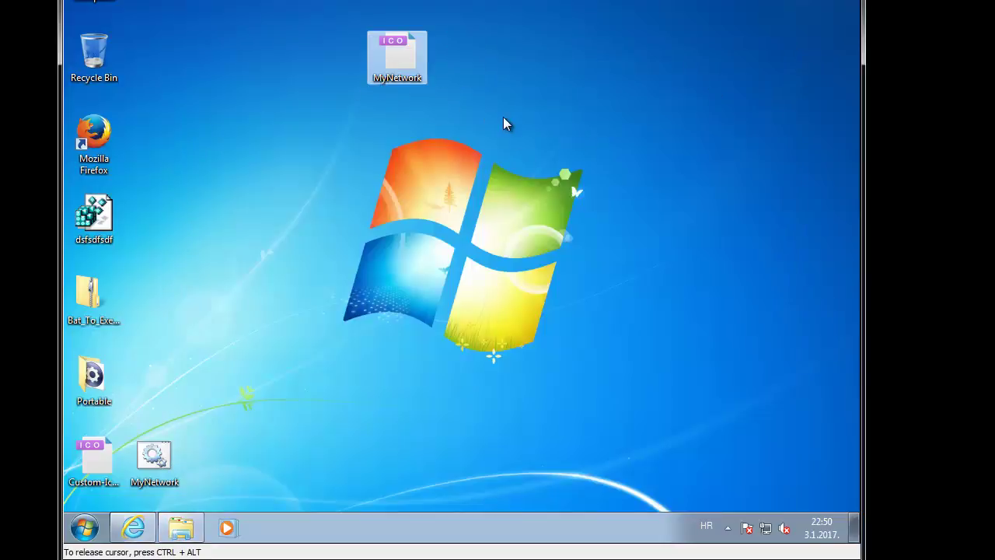